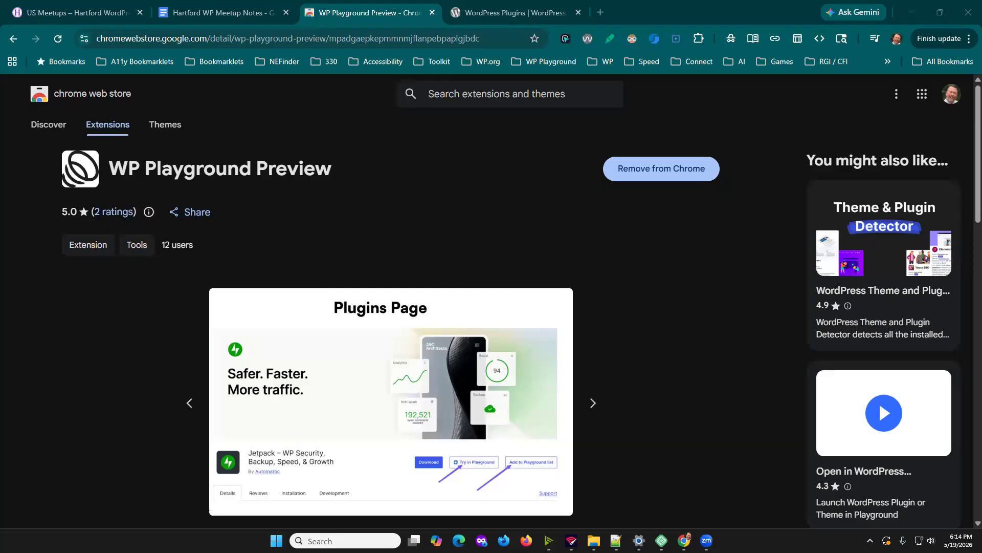
Bring up the incognito window with the WordPress plugin directory and look over the featured plugins.
drag(981, 55, 788, 61)
click(842, 60)
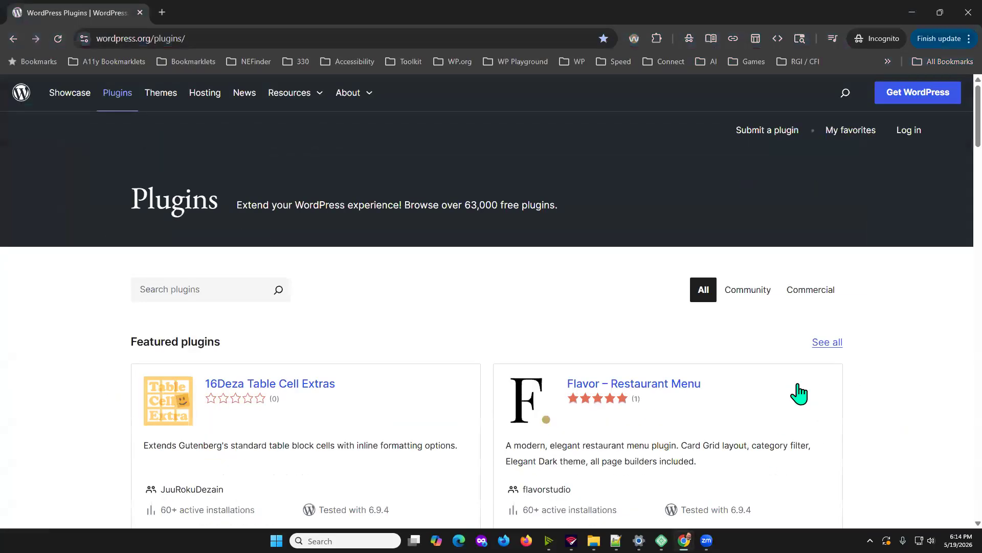
scroll(755, 364, down, 3)
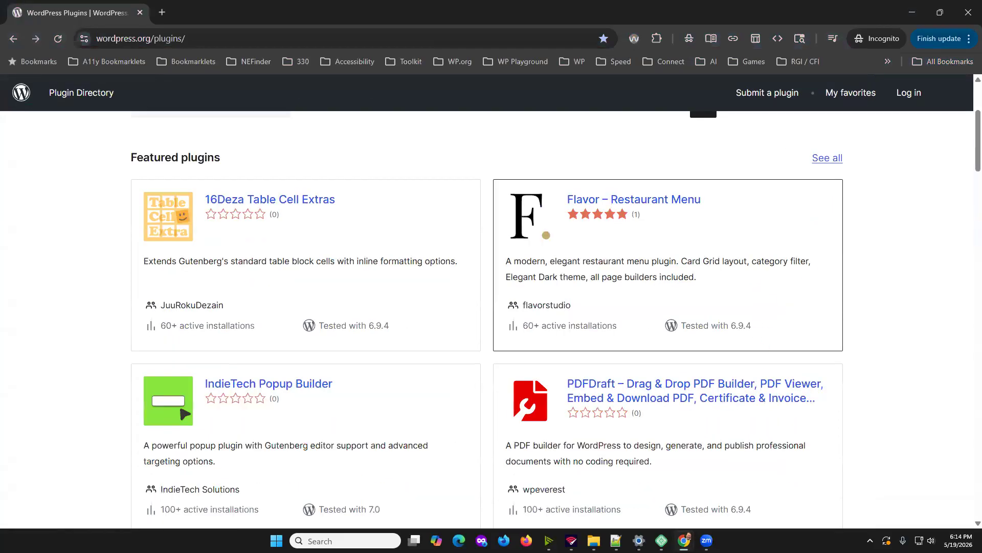
scroll(708, 383, up, 3)
scroll(322, 288, down, 5)
scroll(500, 351, up, 5)
scroll(500, 351, down, 5)
scroll(322, 252, up, 4)
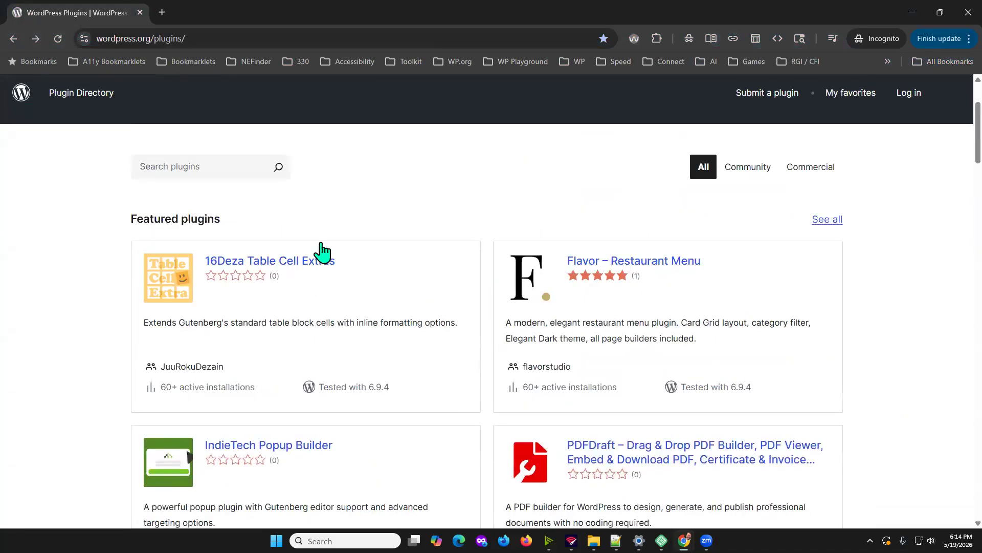
View the 16Deza Table Cell Extras plugin page in the incognito window and dismiss that window.
key(Return)
scroll(928, 368, down, 3)
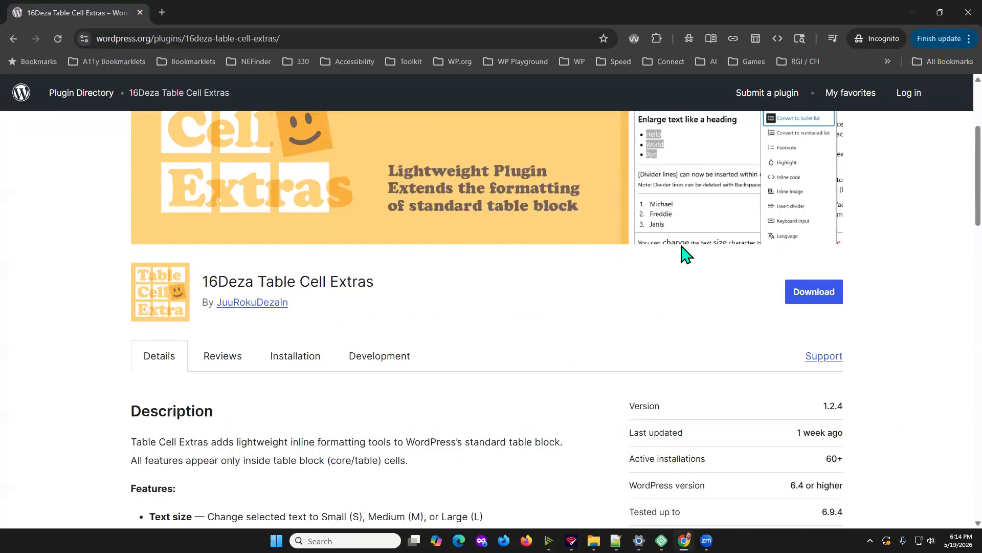
scroll(686, 253, up, 4)
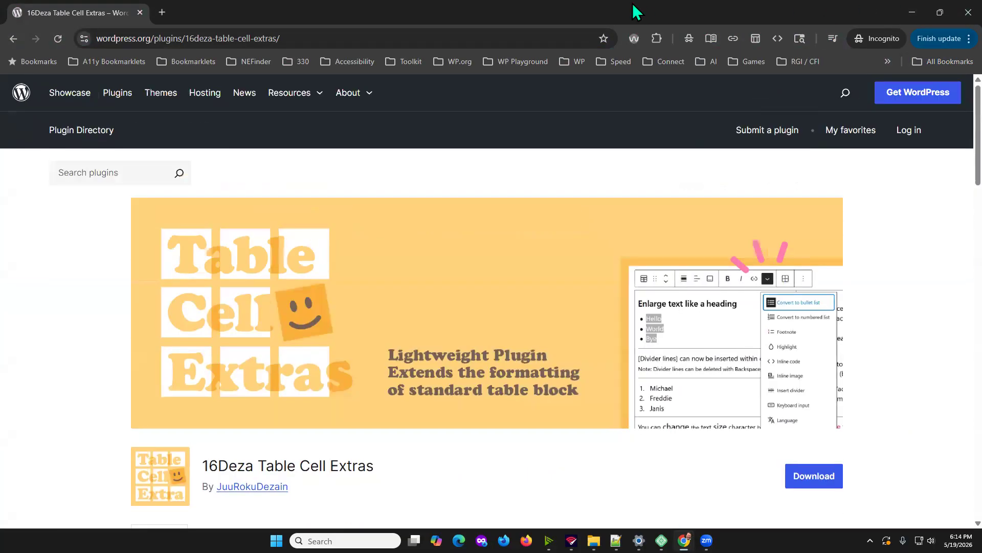
click(940, 12)
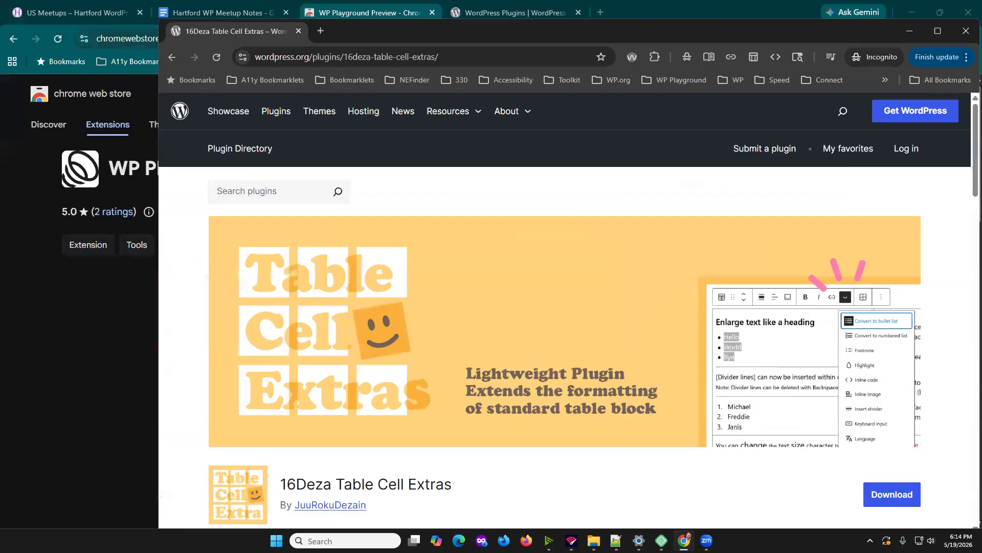
click(953, 33)
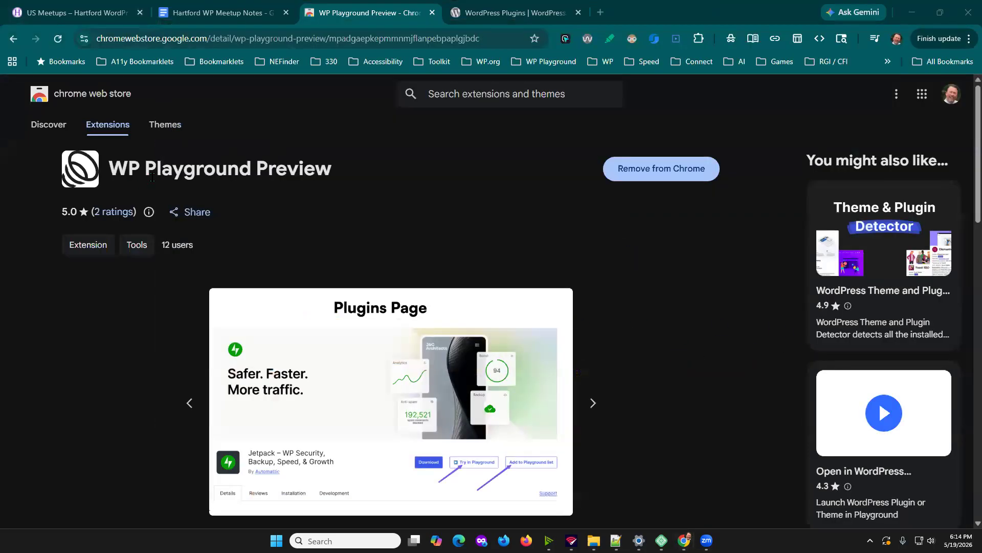
Reload the WordPress plugin directory in the regular browser window and open the 16Deza Table Cell Extras plugin page.
click(491, 12)
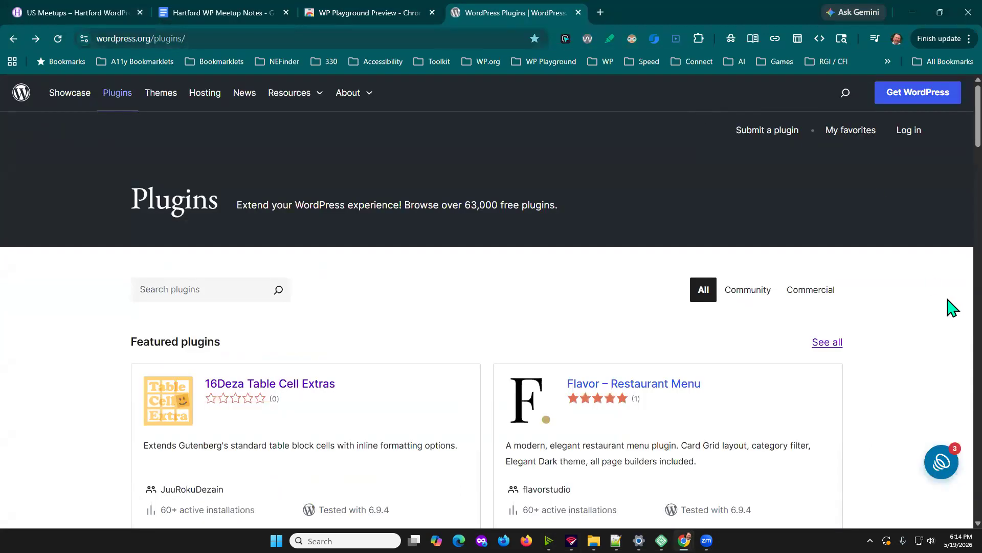
scroll(899, 267, down, 2)
scroll(886, 269, up, 2)
click(57, 38)
scroll(679, 281, down, 2)
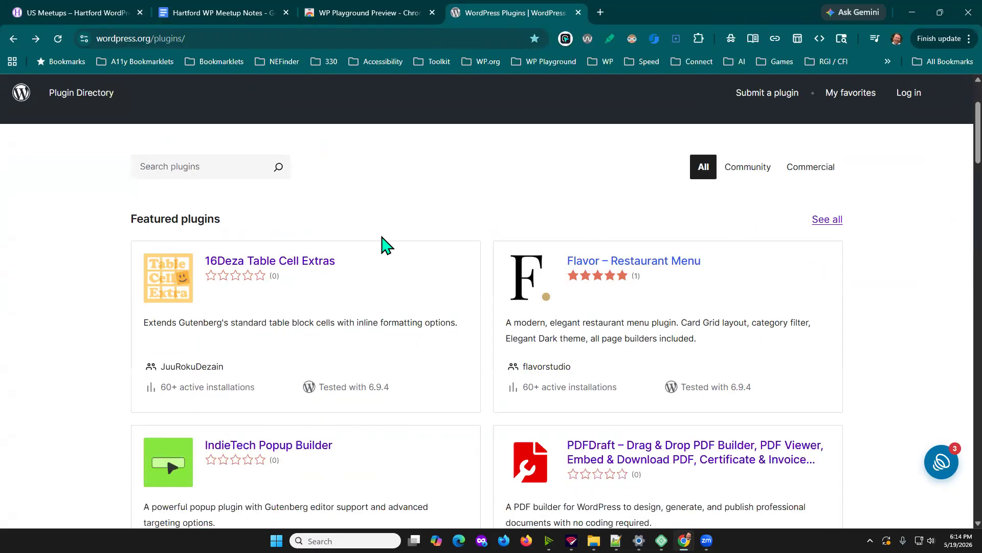
click(287, 263)
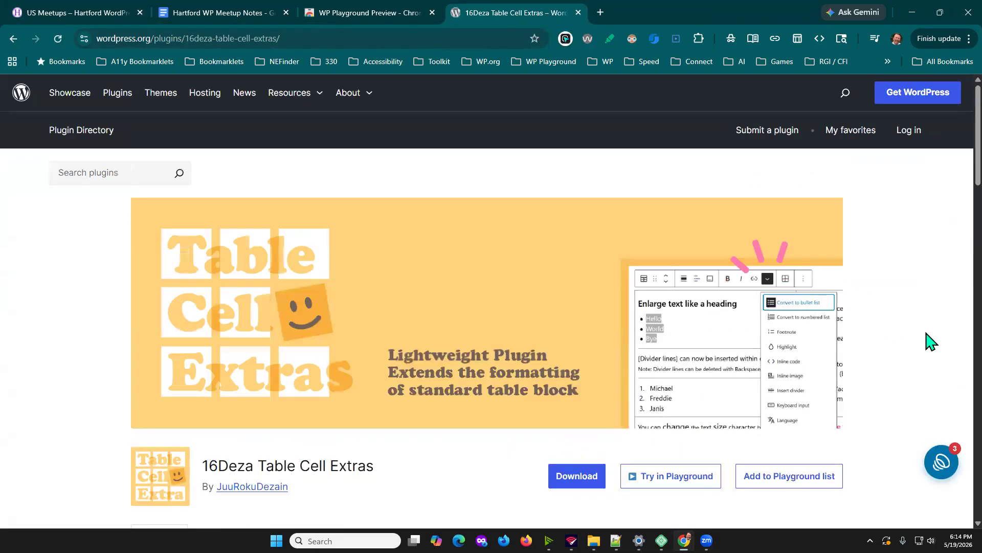
scroll(931, 342, down, 2)
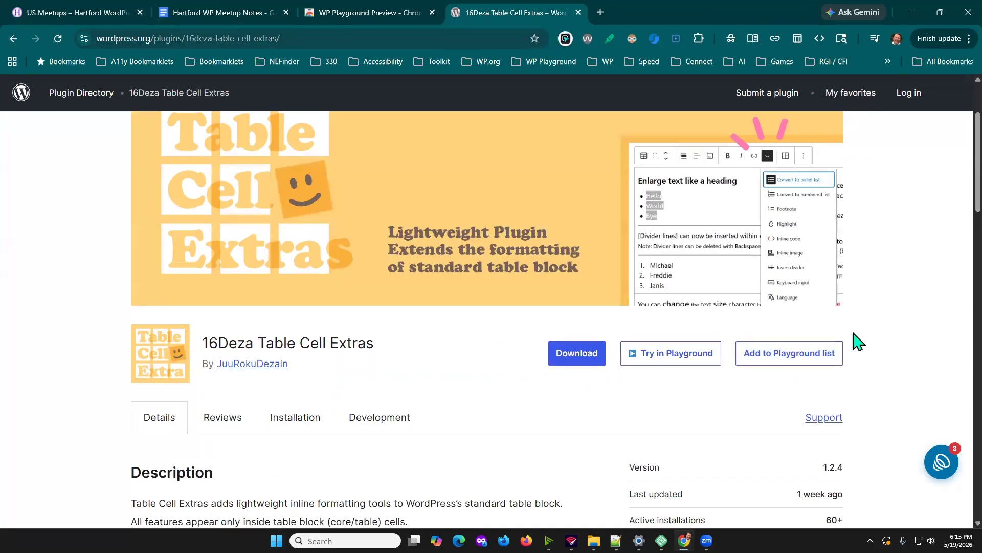
Clear all plugins and themes from the Playground list and close the list.
click(939, 466)
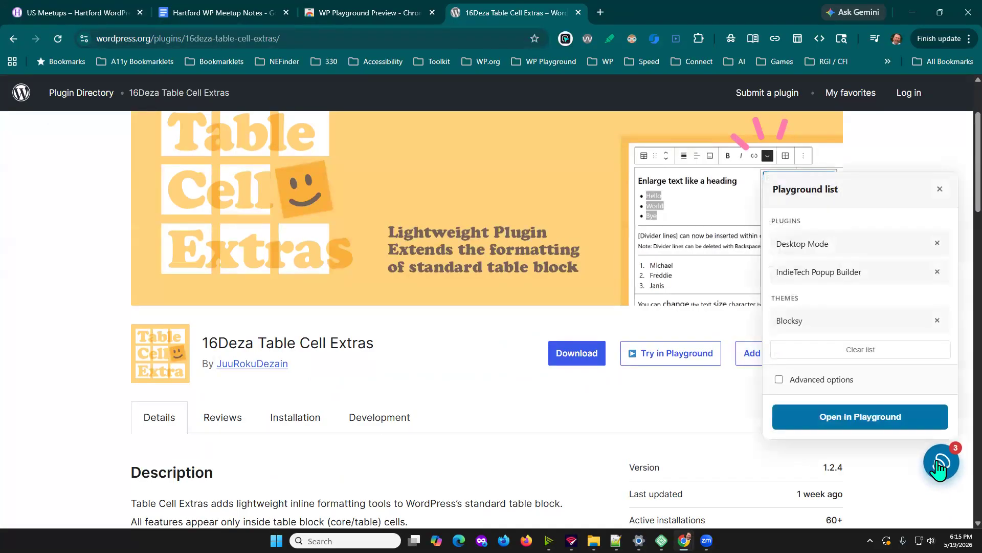
click(872, 353)
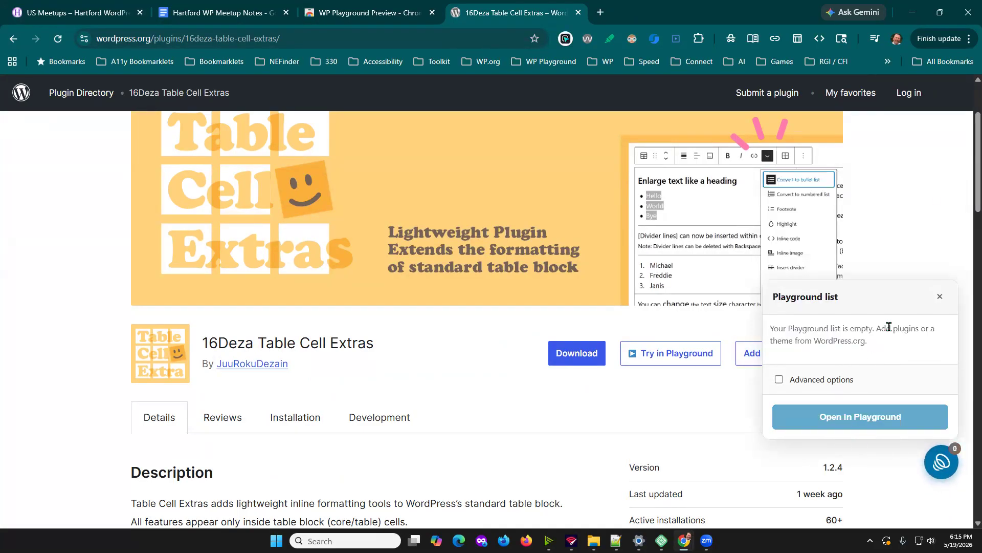
click(940, 297)
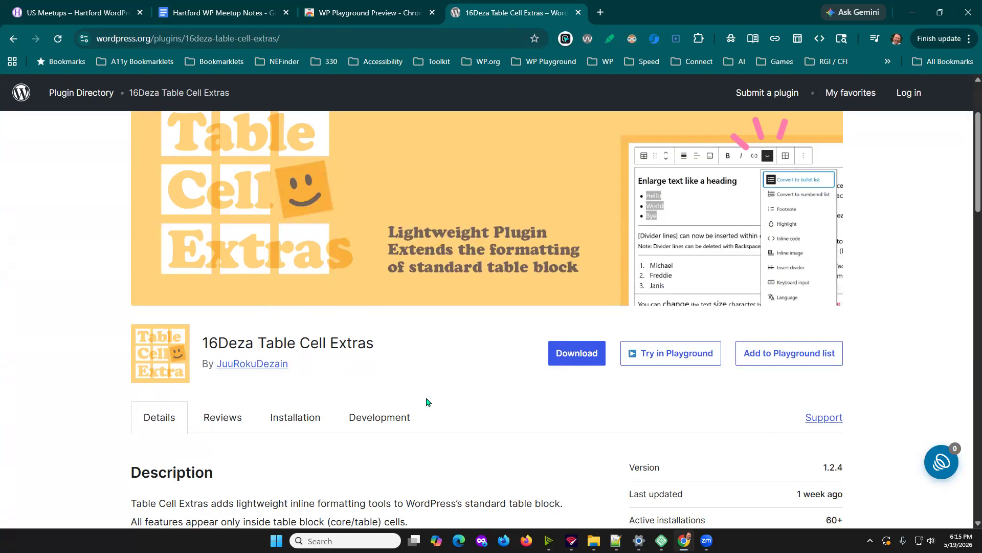
Launch 16Deza Table Cell Extras in WordPress Playground and check the test site's installed plugins.
click(681, 355)
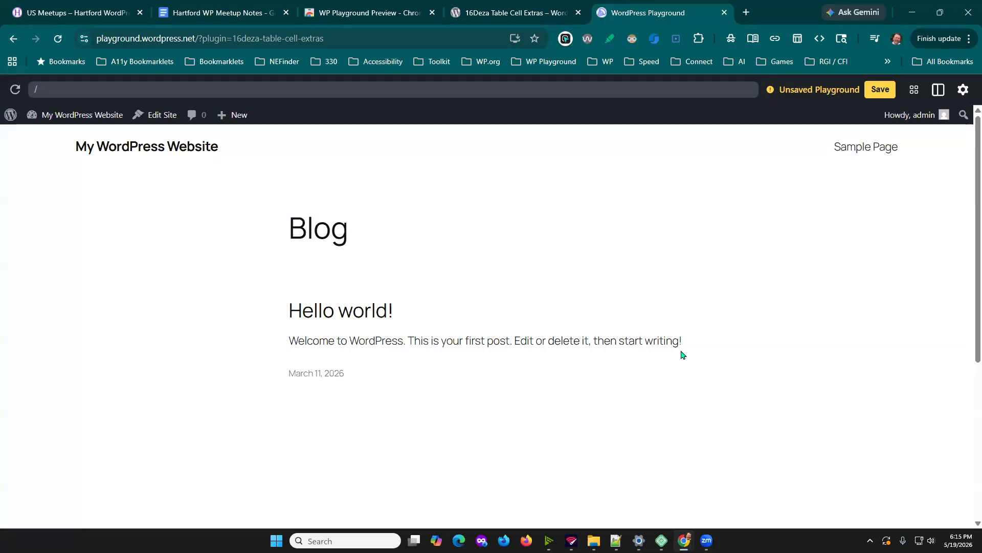
mouse_move(45, 115)
click(50, 138)
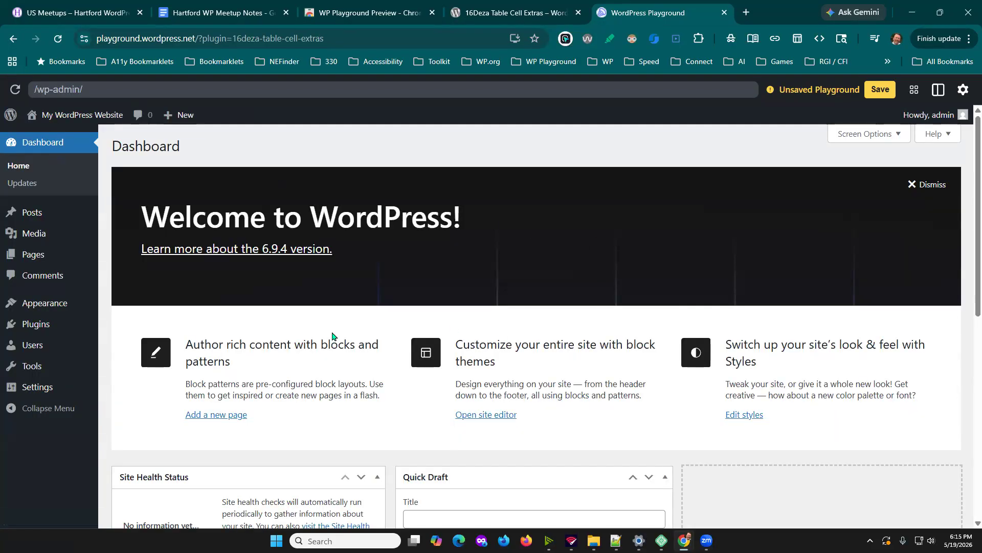
mouse_move(55, 325)
click(126, 326)
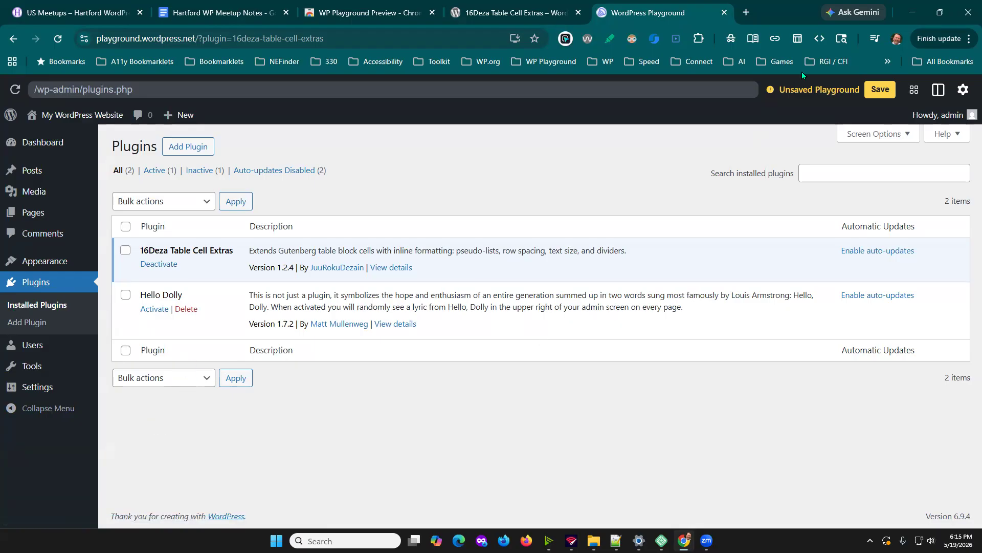
Close the WordPress Playground tab and open the WordPress.org theme directory.
click(554, 7)
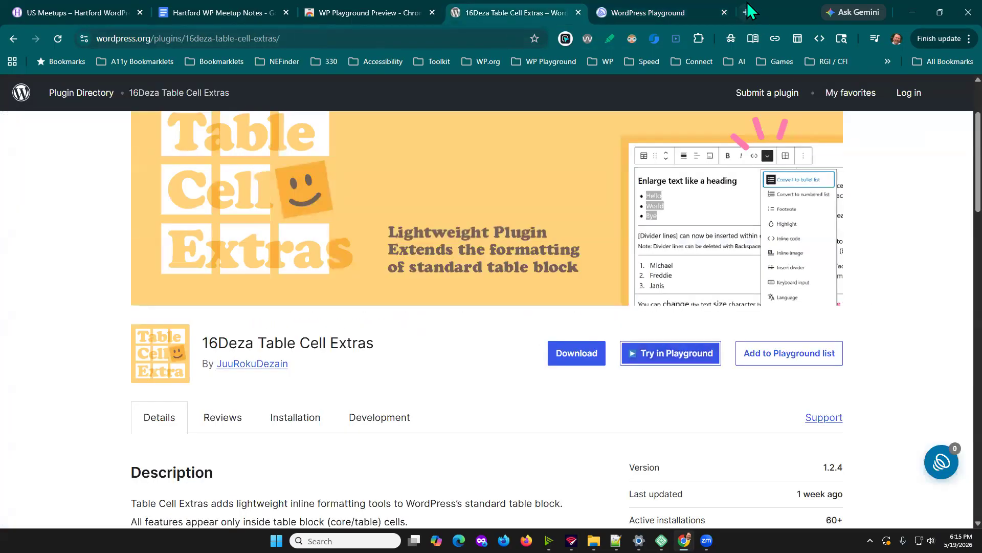
click(724, 12)
scroll(606, 239, up, 3)
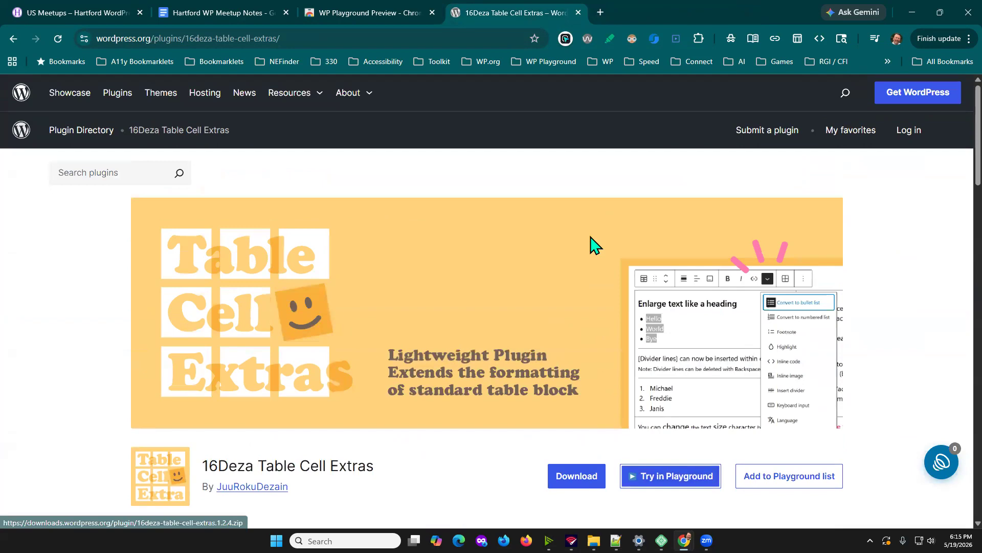
click(163, 93)
scroll(737, 339, up, 2)
scroll(870, 358, down, 3)
scroll(906, 360, up, 3)
scroll(787, 309, down, 1)
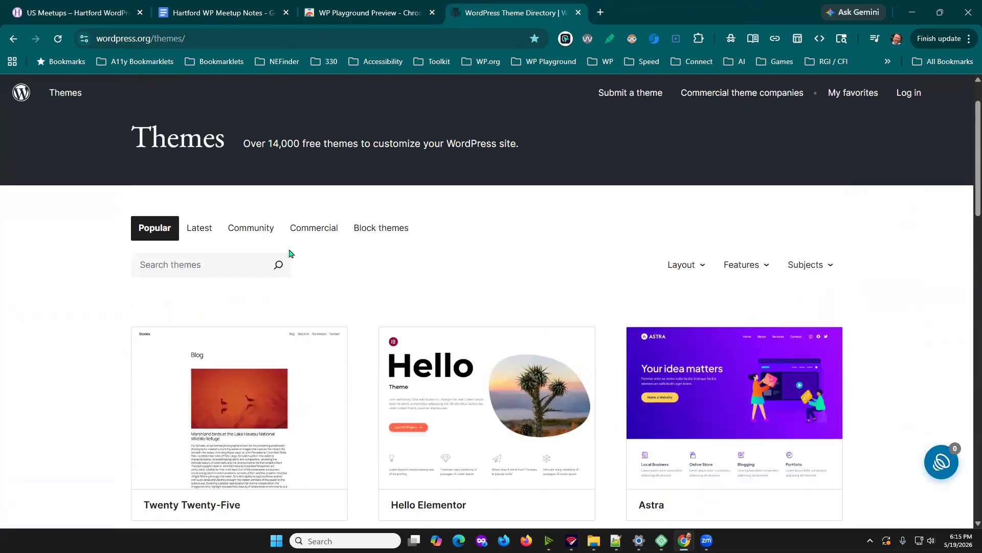
Search the theme directory for "blocksy" and open the Blocksy theme page.
click(183, 265)
text(bl)
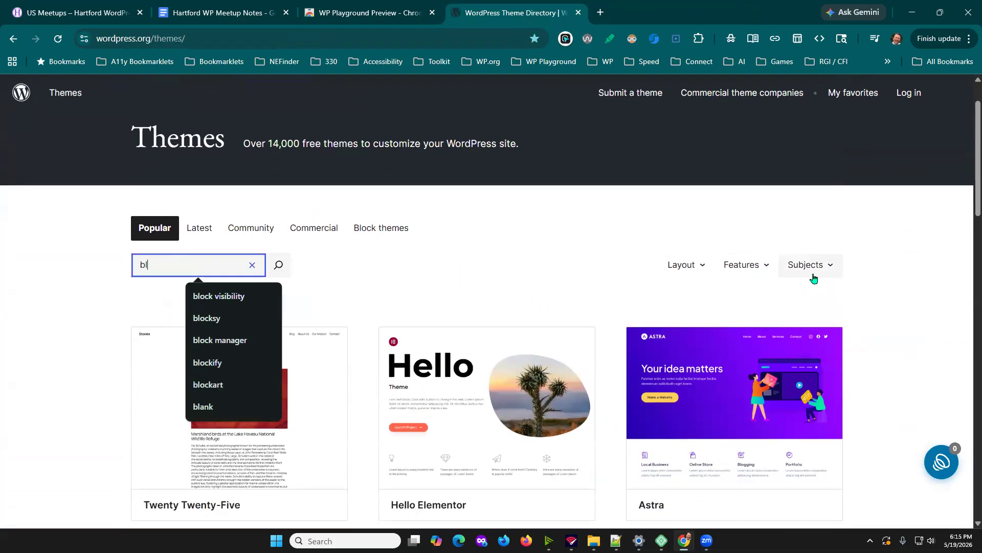
text(ocksy)
key(Return)
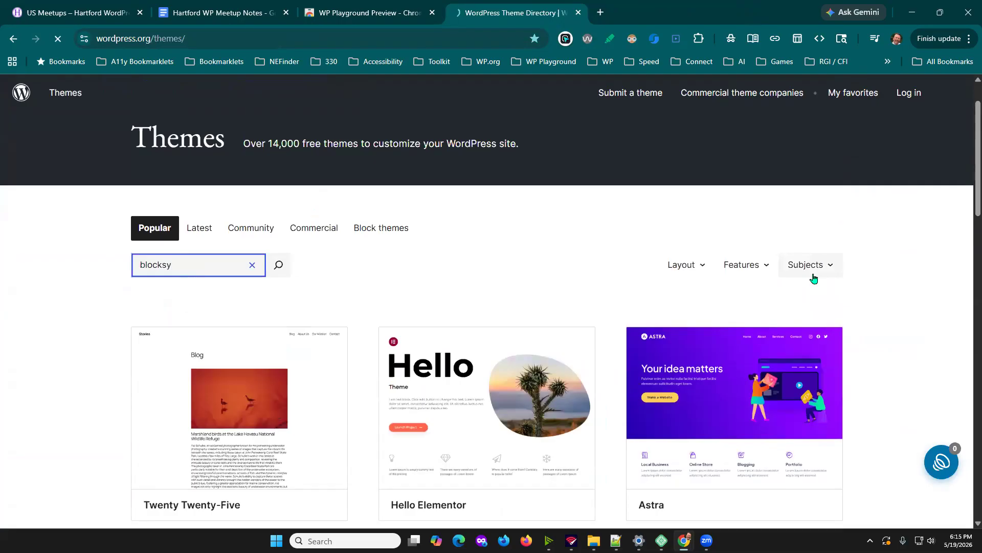
scroll(351, 404, down, 2)
click(237, 247)
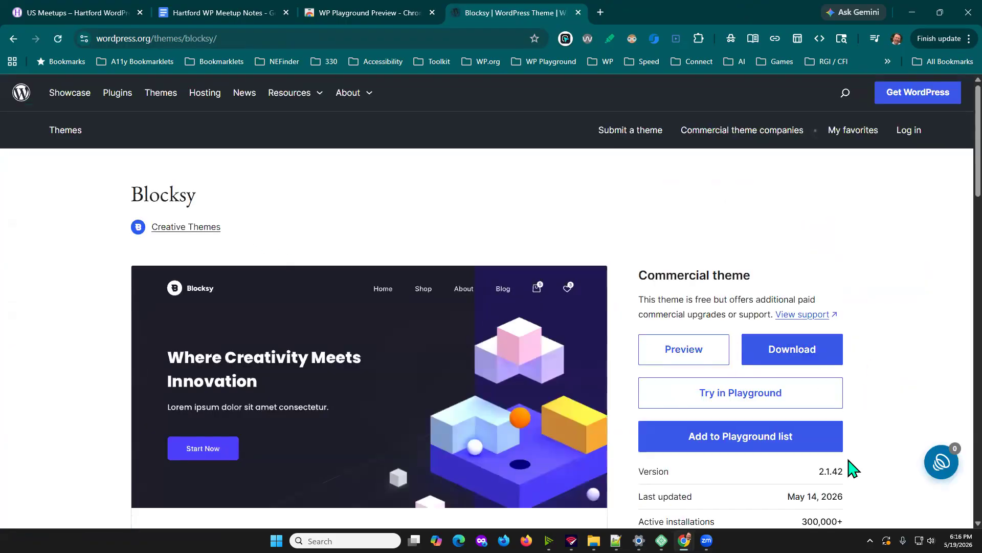
Add the Blocksy theme to the Playground list.
scroll(851, 466, down, 3)
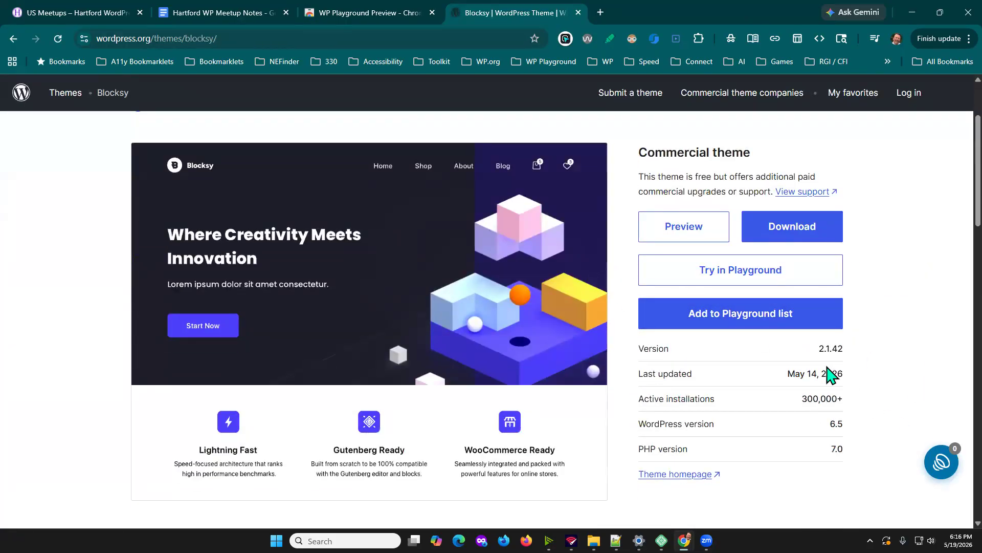
click(758, 321)
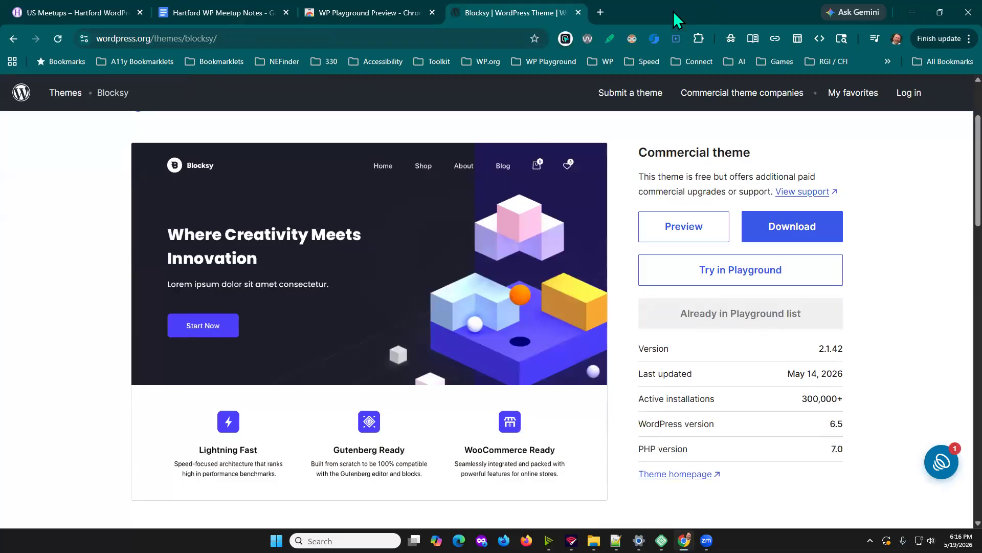
scroll(379, 204, up, 3)
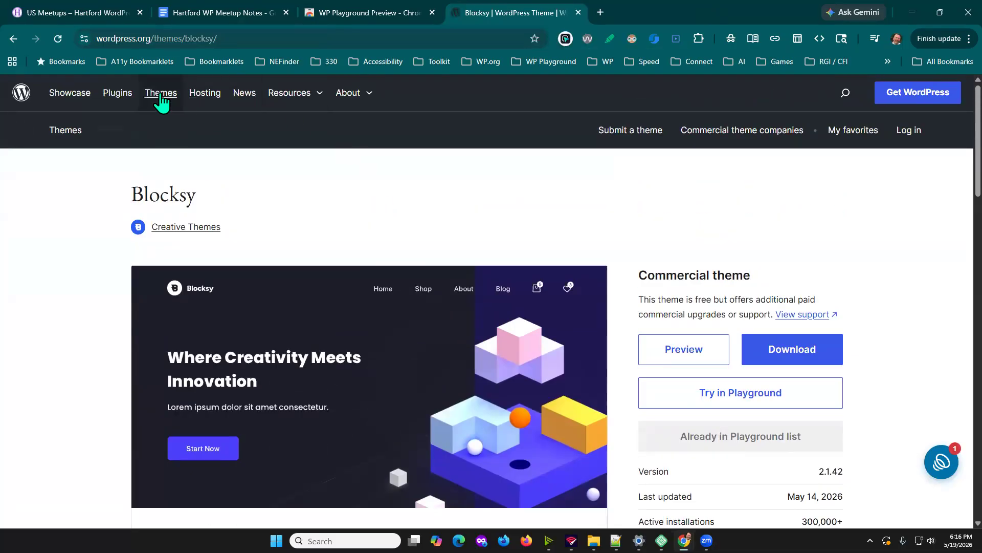
Return to the WordPress plugin directory and look through its featured plugins.
click(110, 100)
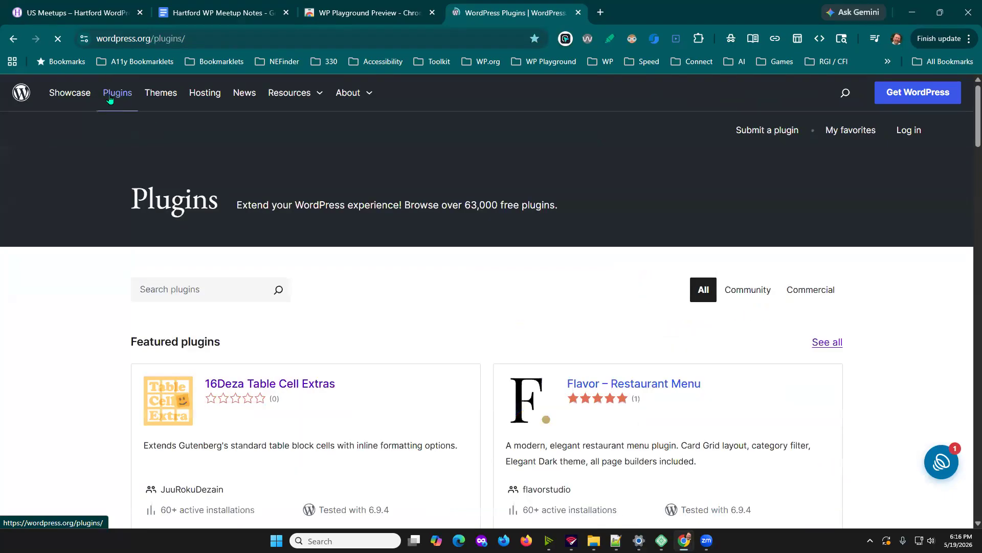
scroll(801, 355, down, 6)
scroll(798, 358, up, 6)
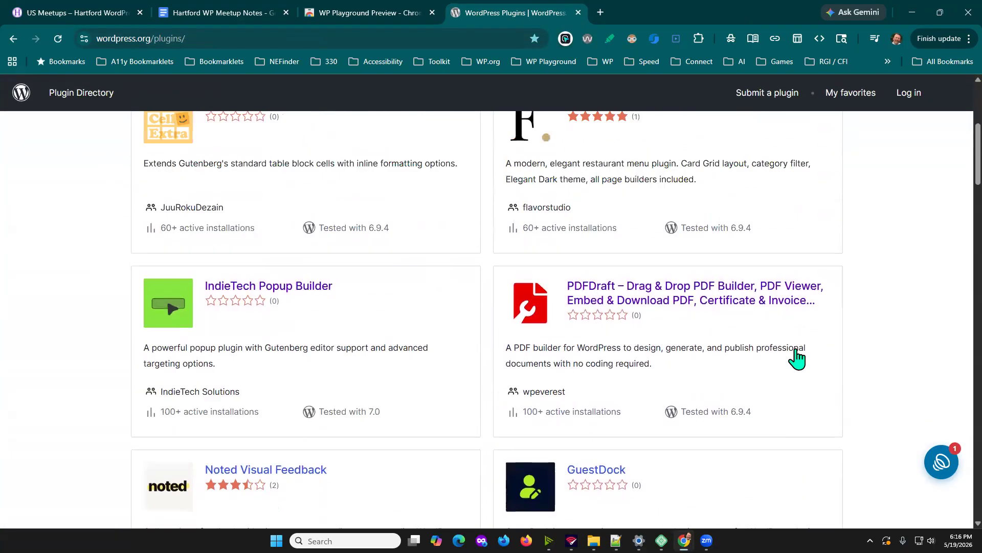
scroll(651, 355, down, 5)
scroll(827, 334, up, 4)
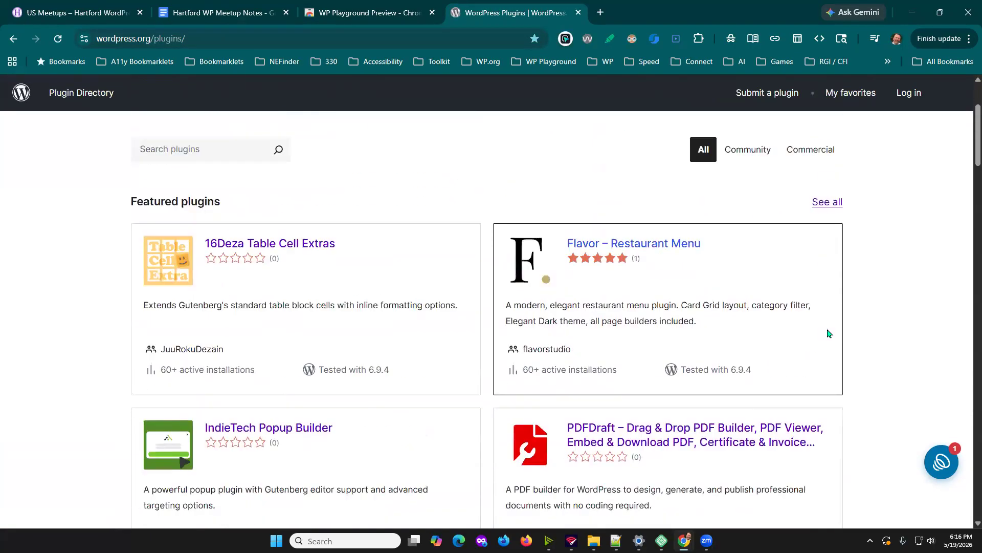
scroll(877, 357, down, 5)
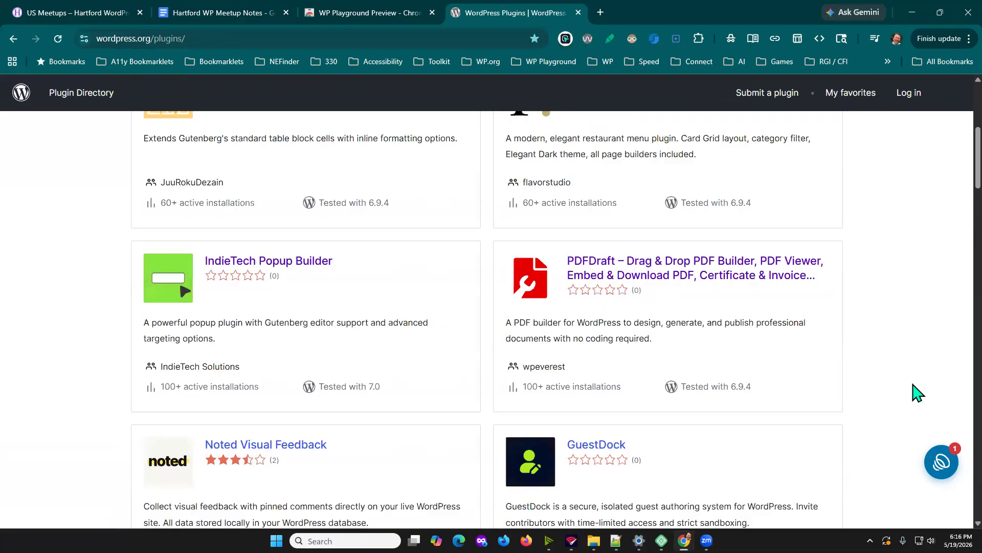
scroll(948, 373, up, 2)
scroll(948, 373, up, 3)
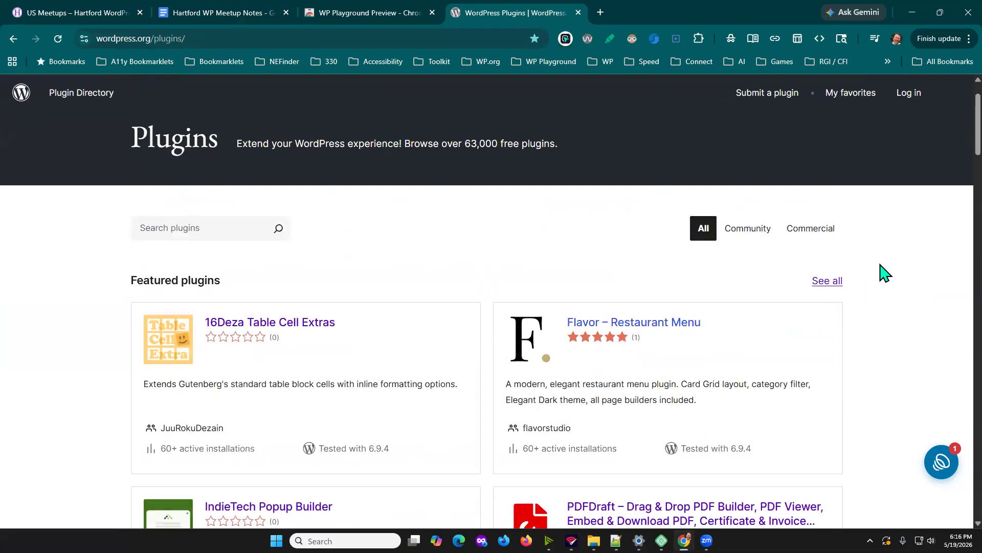
Open the full list of featured plugins and add the Desktop Mode plugin to the Playground list.
click(825, 282)
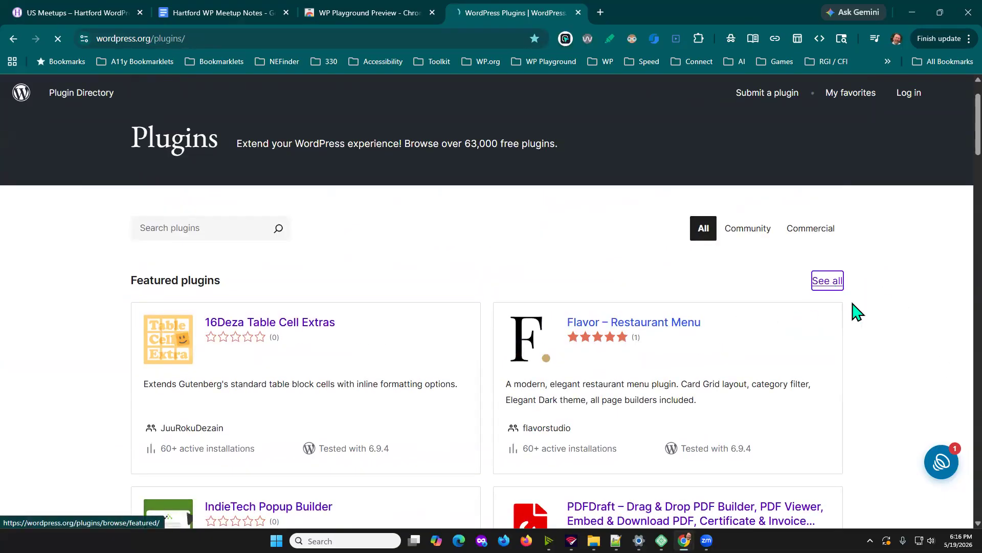
scroll(862, 351, down, 6)
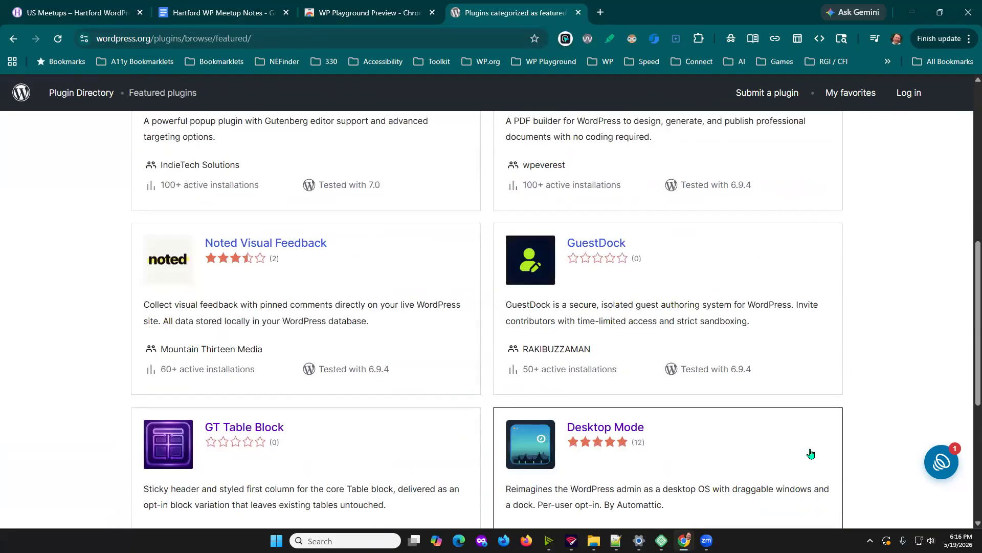
scroll(814, 450, down, 4)
scroll(807, 421, up, 3)
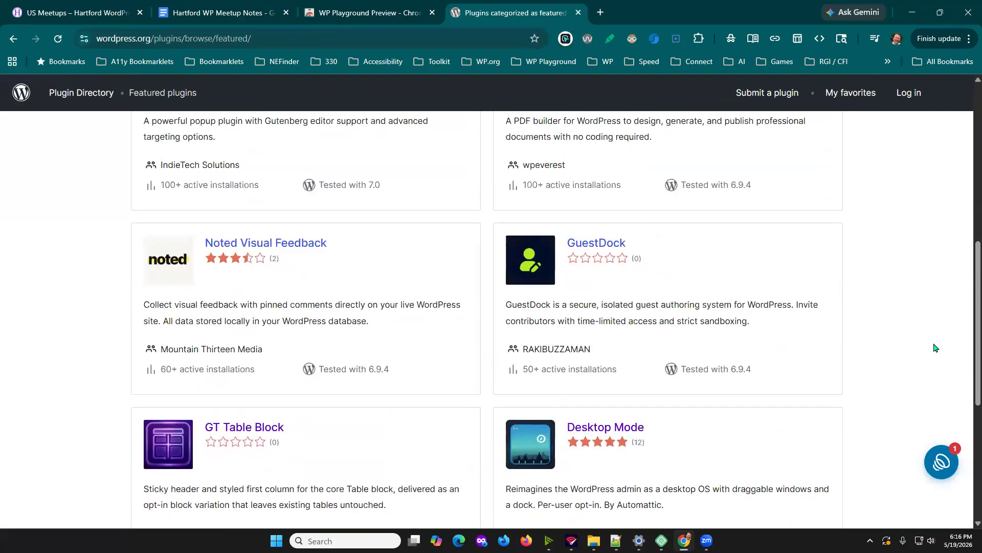
scroll(790, 385, down, 1)
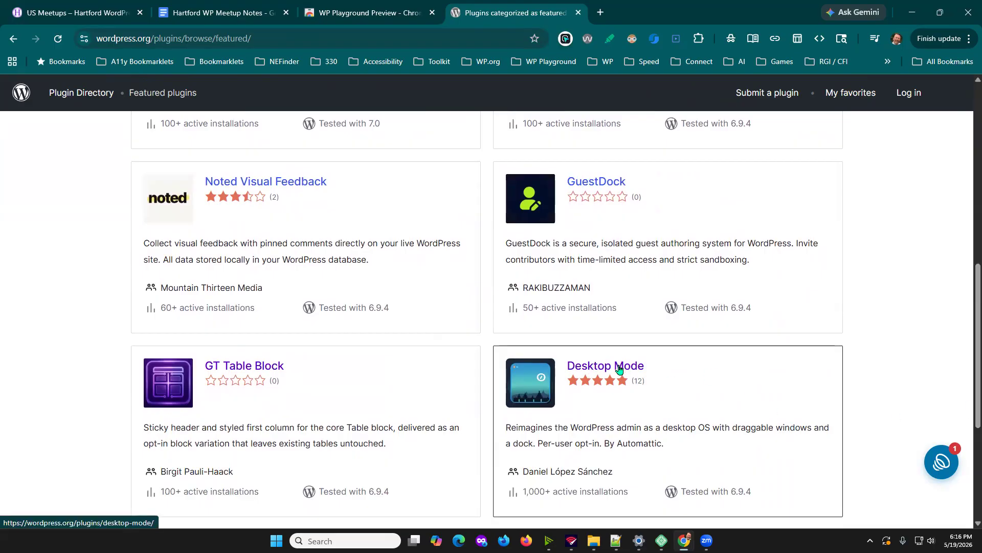
click(592, 369)
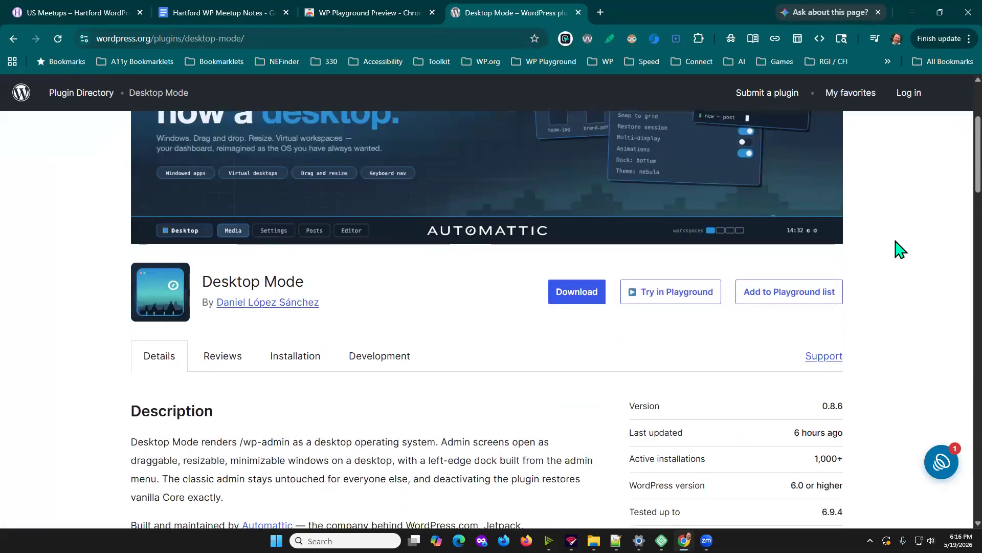
click(792, 294)
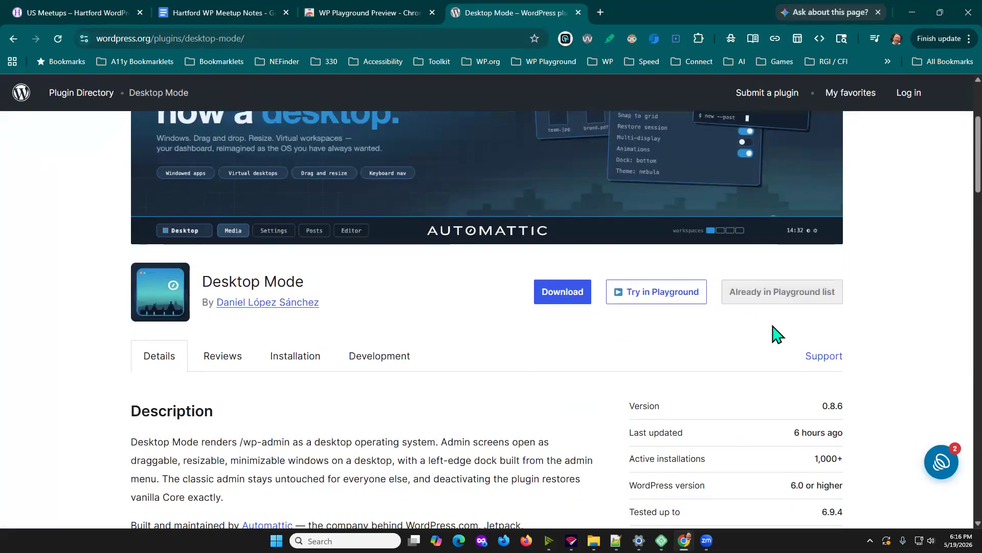
Search the plugin directory for "kadence" and view the Kadence Blocks plugin page.
scroll(358, 389, up, 4)
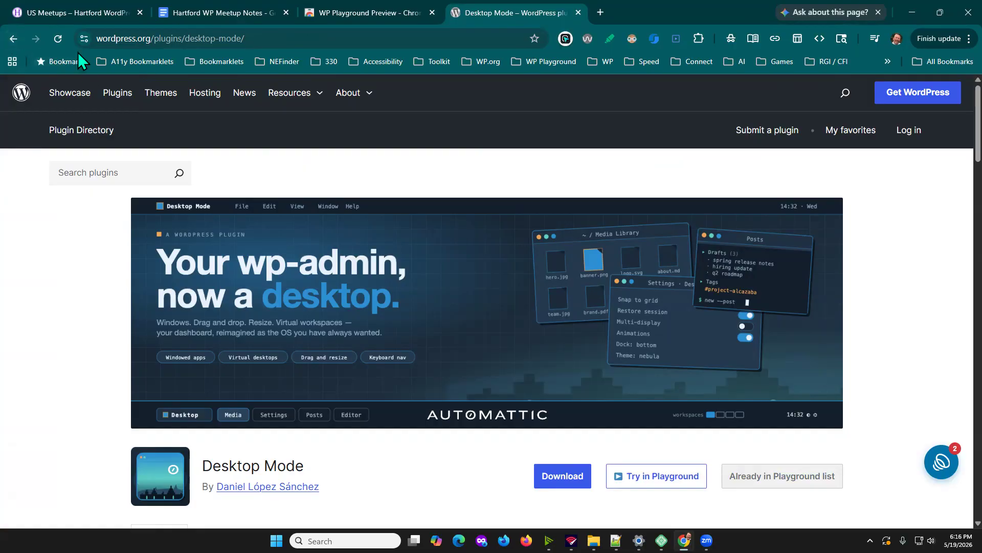
click(147, 173)
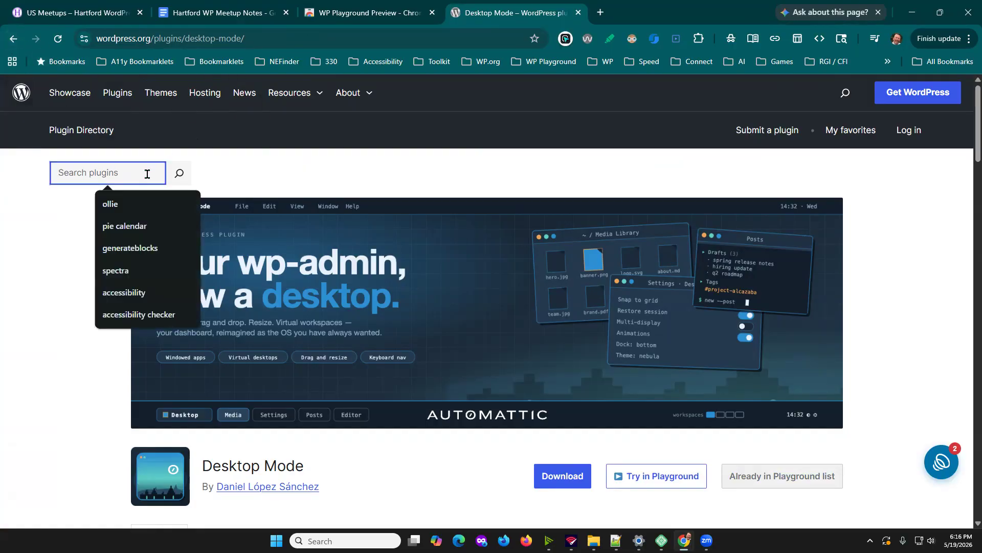
text(kadence)
key(Return)
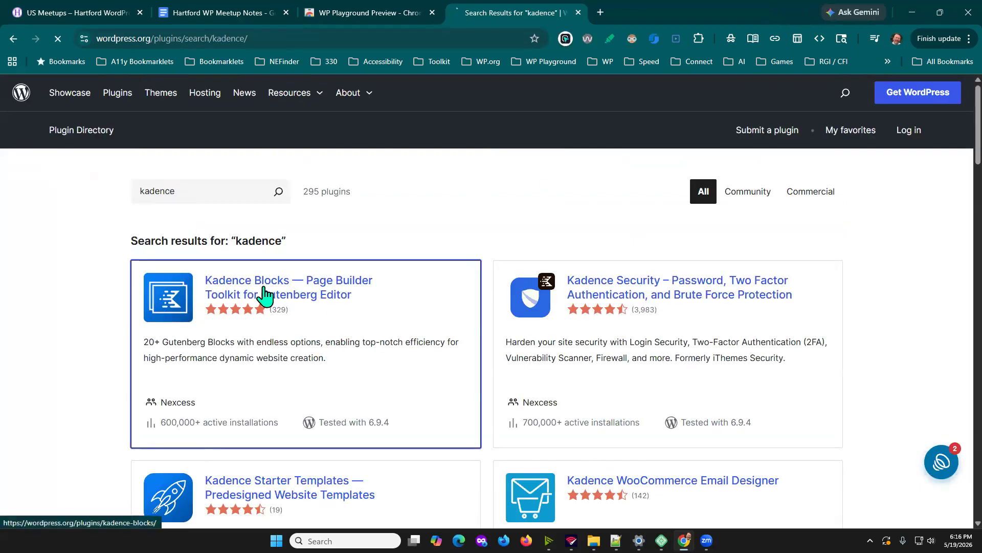
click(264, 296)
scroll(884, 371, down, 3)
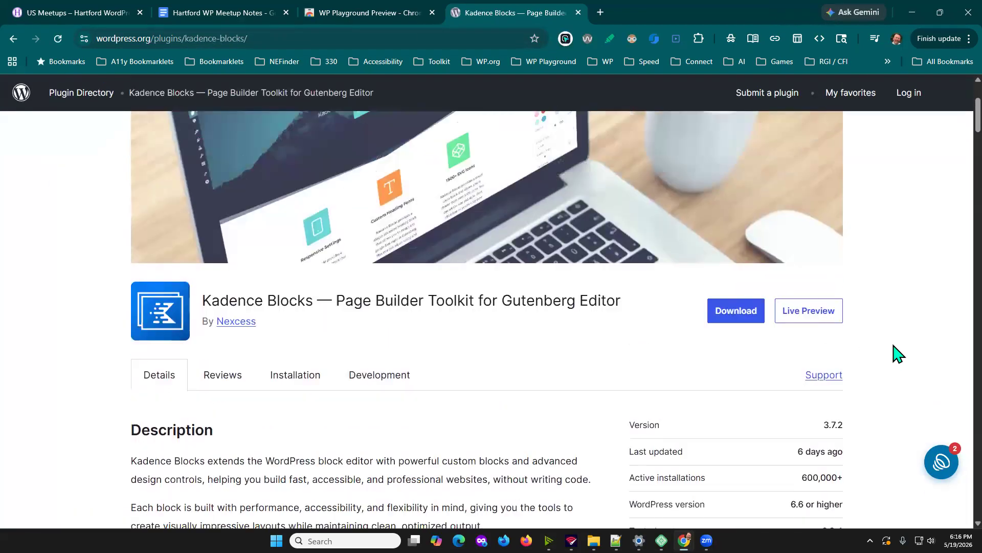
scroll(900, 358, up, 1)
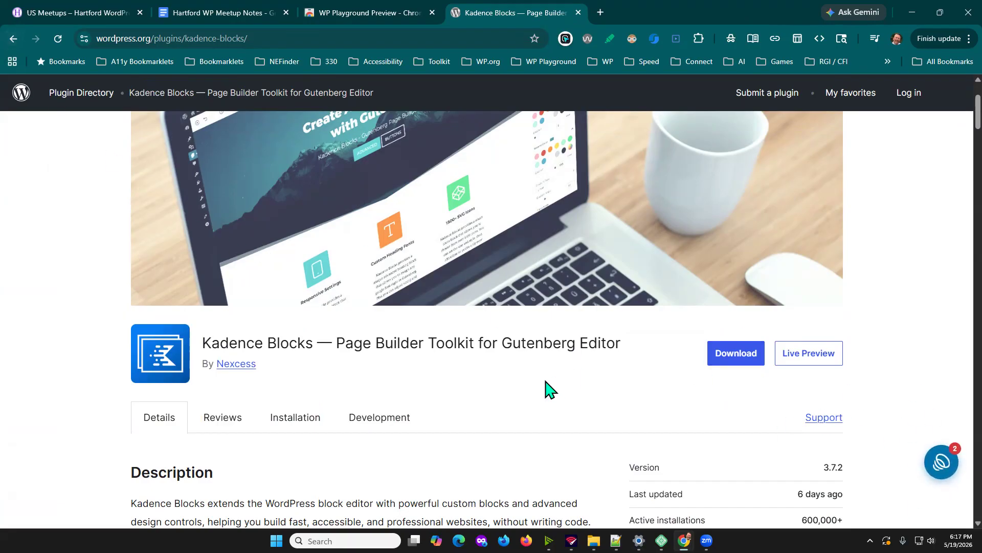
Return to the "kadence" search results, open the SEOPress plugin page, and add SEOPress to the Playground list.
click(12, 39)
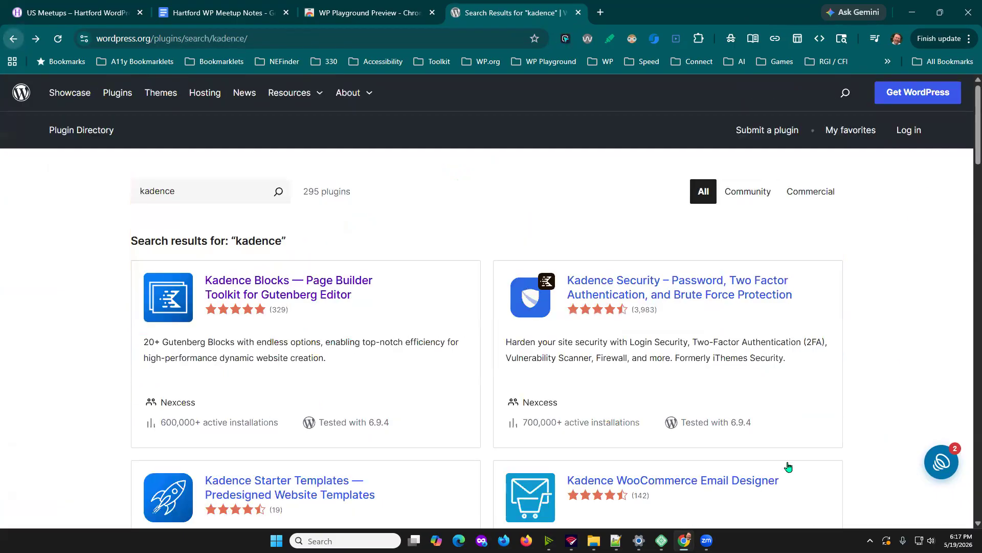
scroll(402, 369, down, 10)
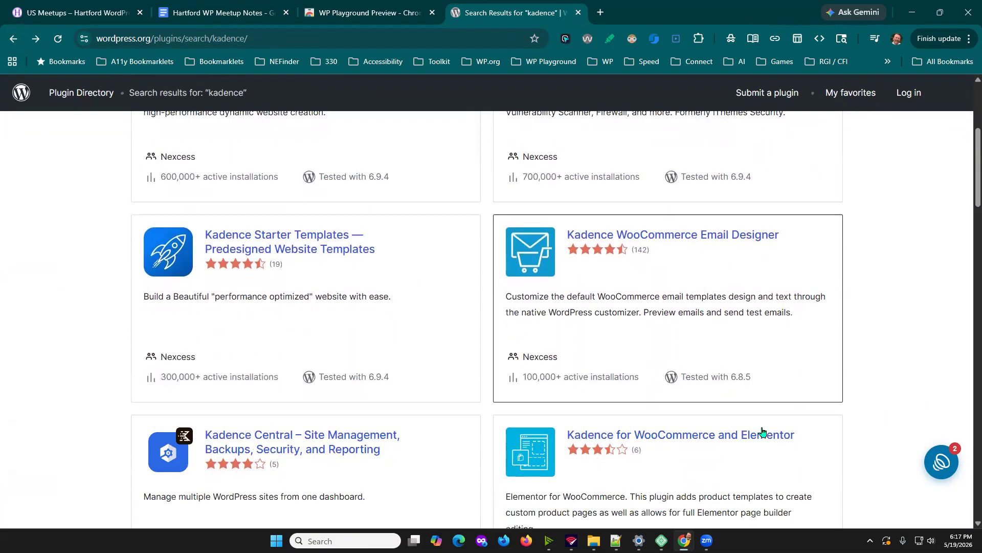
click(318, 266)
scroll(818, 417, down, 3)
click(744, 361)
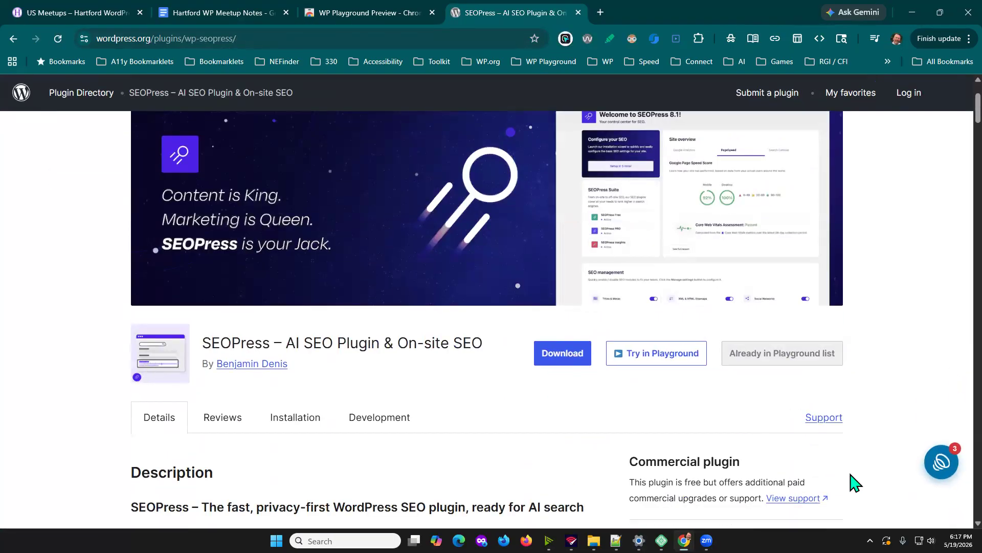
Launch the Playground list's plugins and theme in WordPress Playground and go to the new site's dashboard.
click(939, 466)
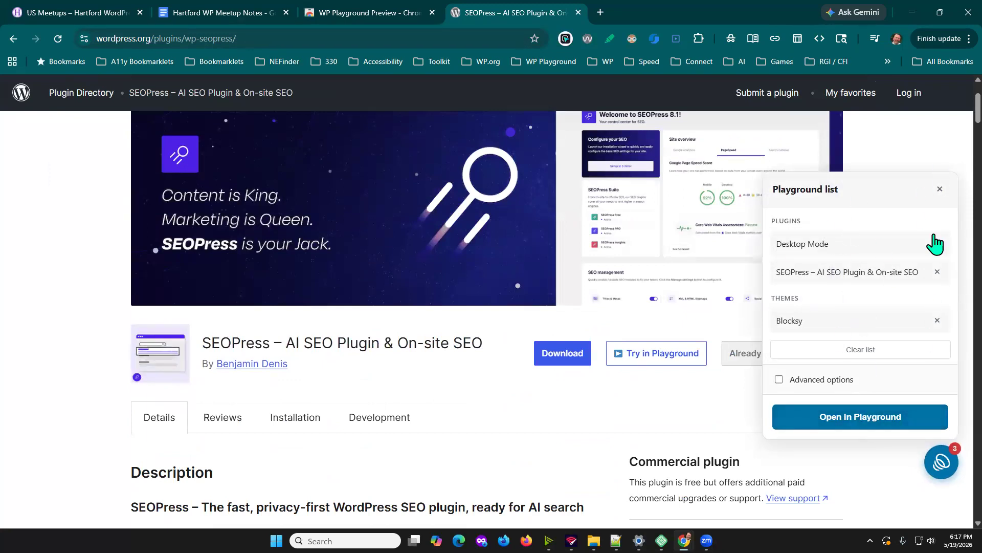
click(877, 416)
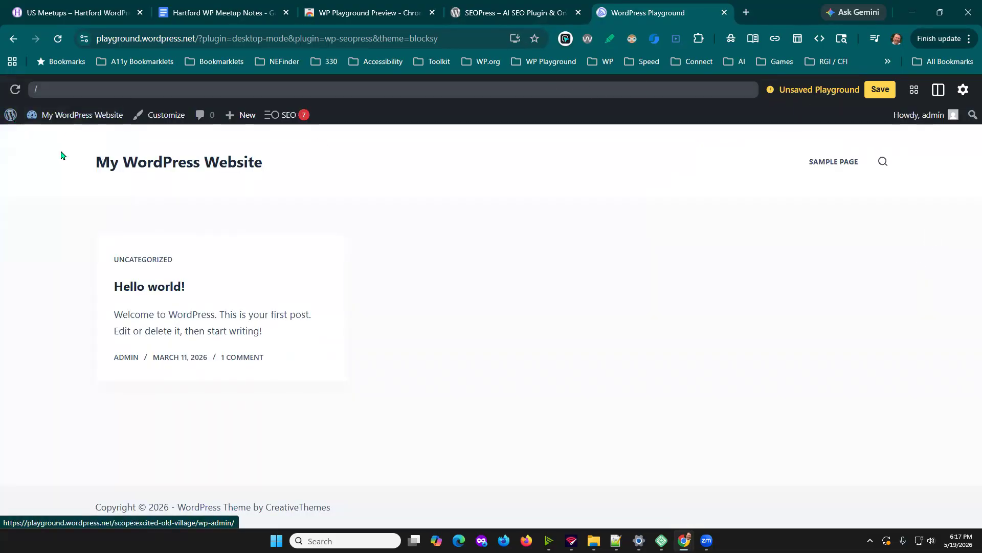
mouse_move(66, 119)
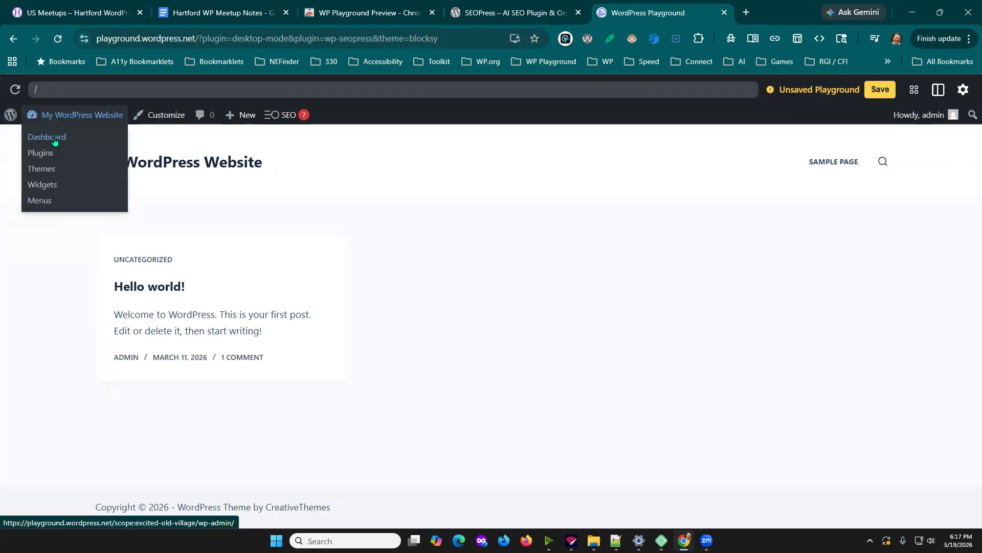
click(54, 141)
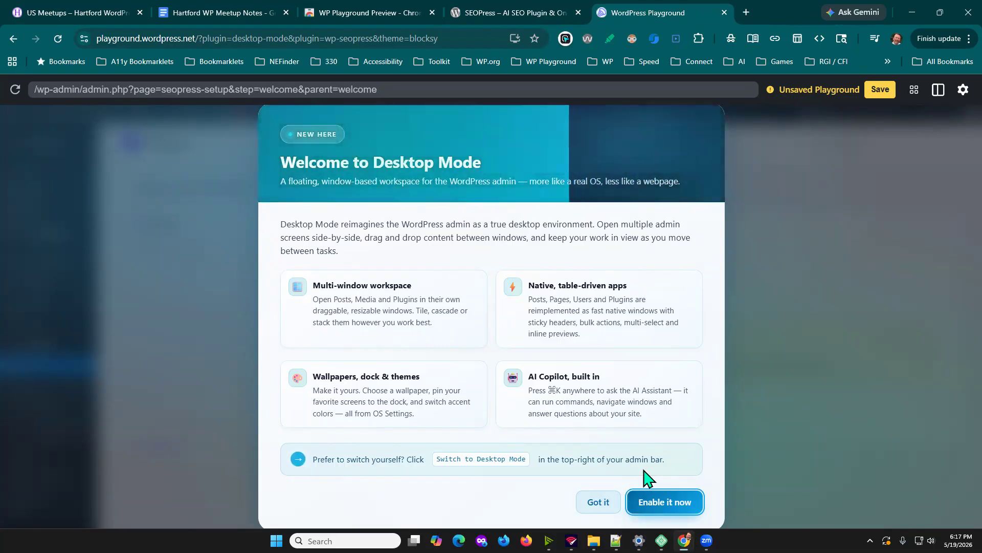
Dismiss the Desktop Mode welcome without enabling it and review the site's installed plugins.
click(598, 504)
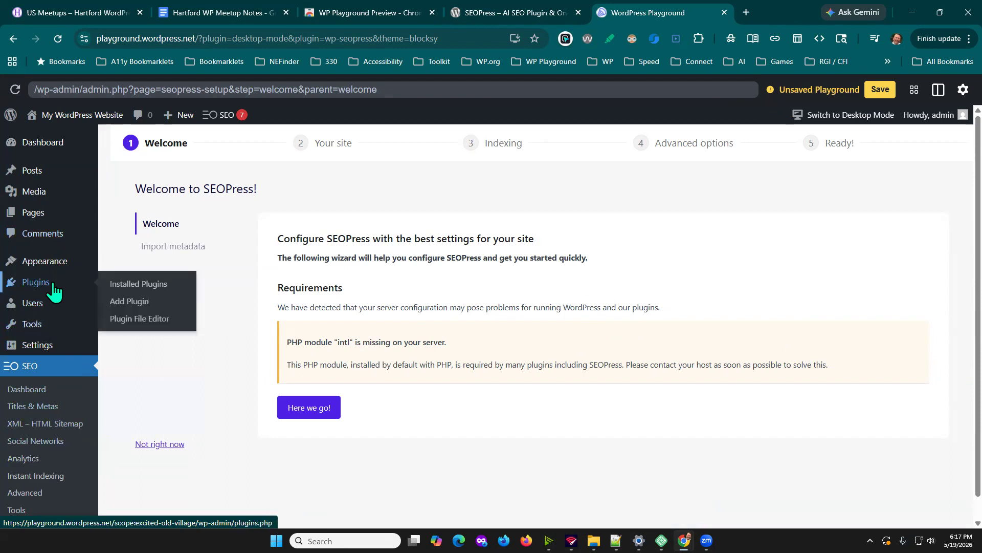
click(145, 283)
scroll(698, 353, down, 1)
scroll(699, 353, down, 1)
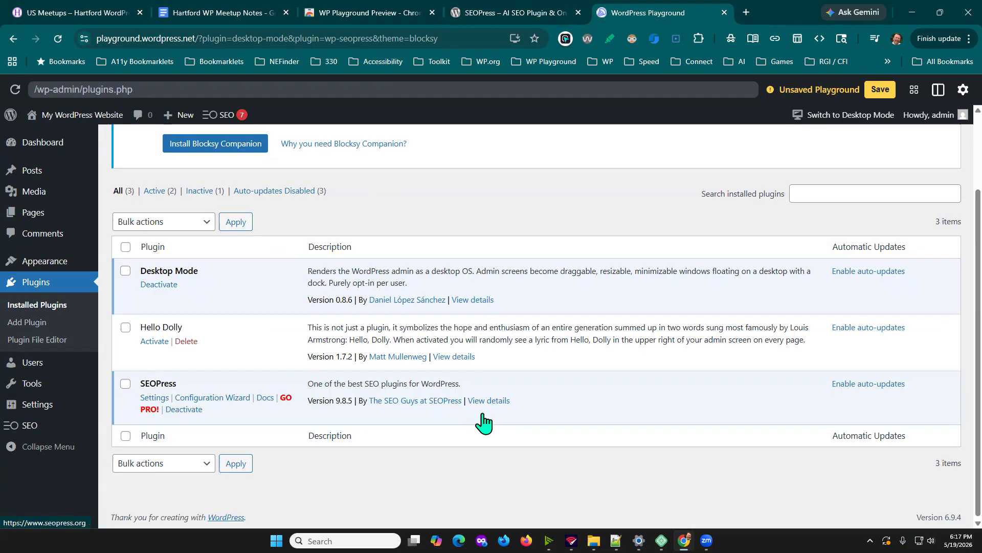
scroll(494, 419, up, 2)
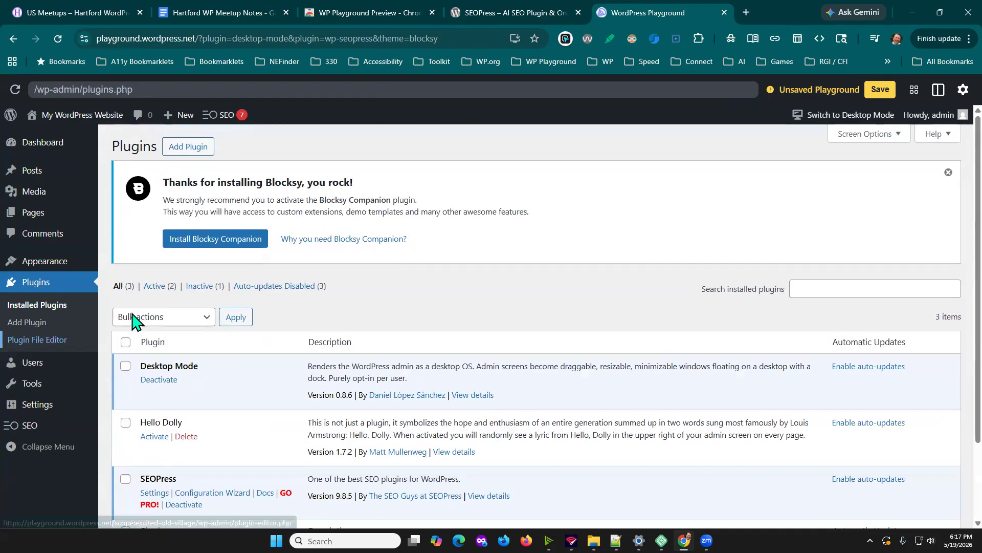
mouse_move(70, 271)
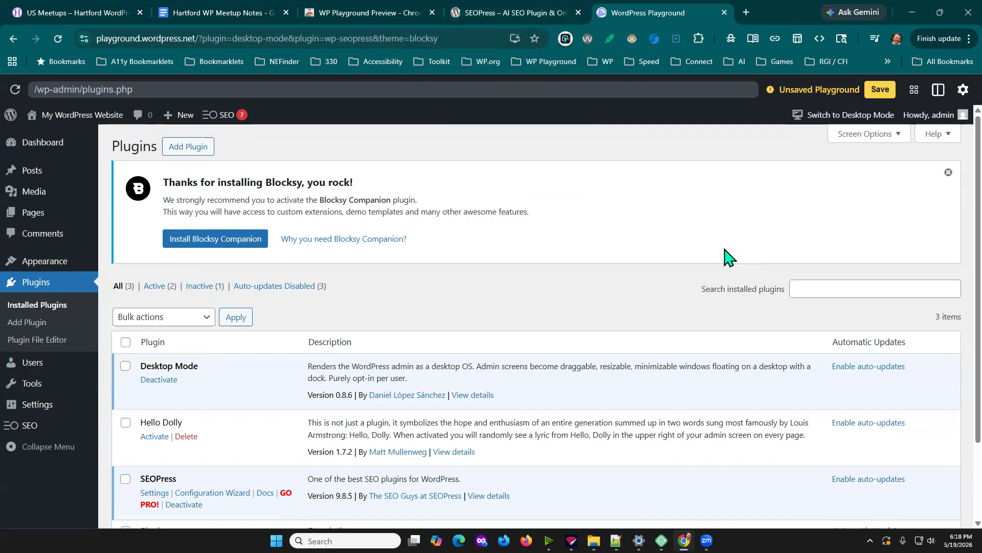
Return to the SEOPress plugin page, close the Playground list, and try SEOPress on its own in Playground.
click(511, 12)
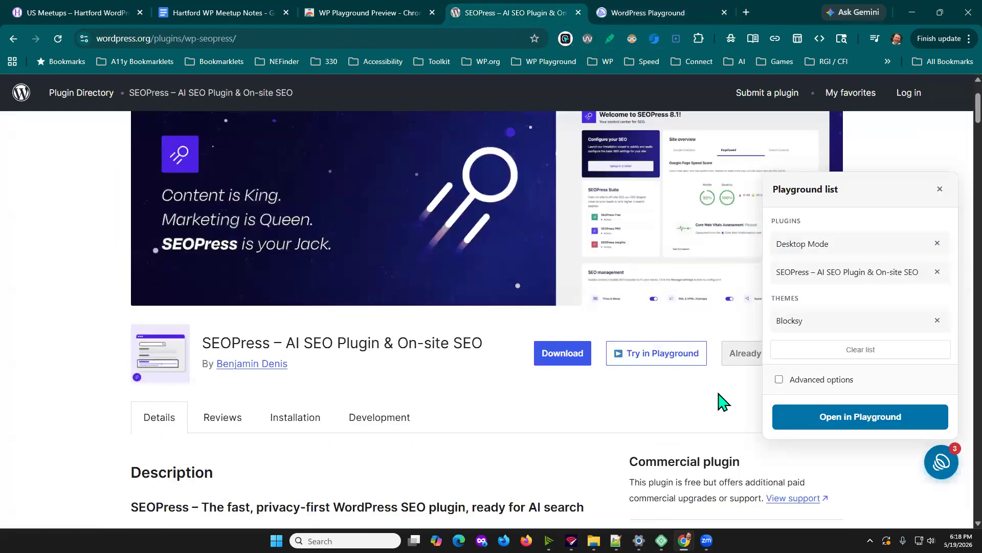
click(940, 188)
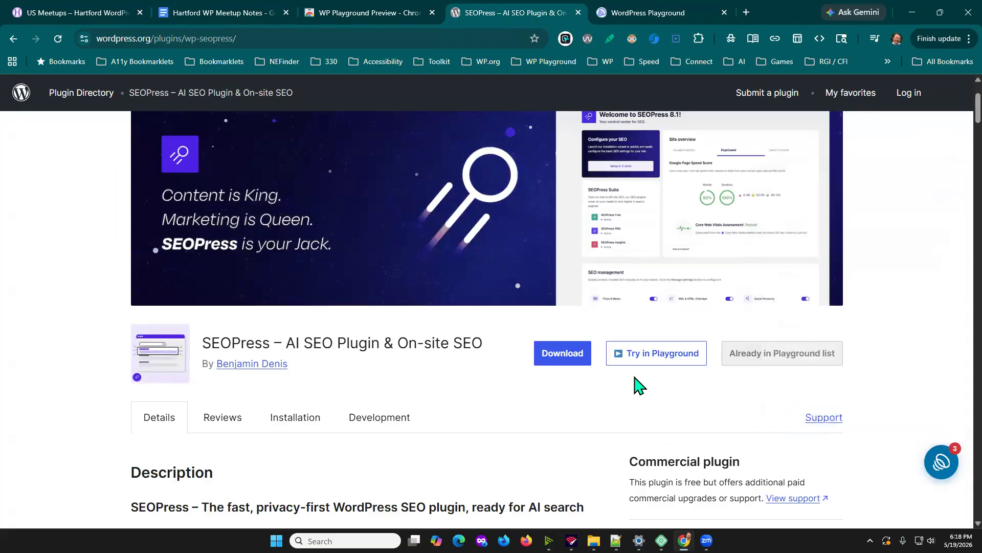
click(665, 360)
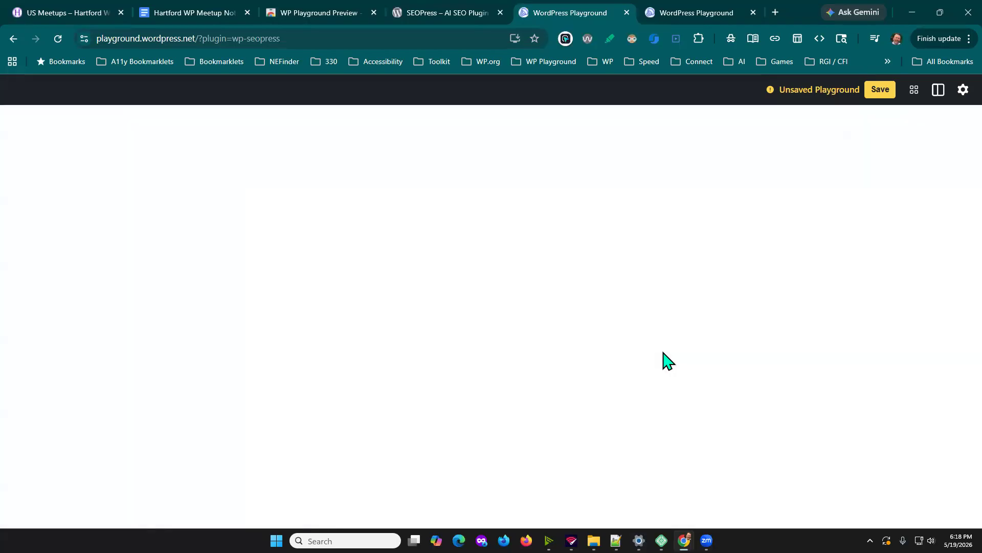
Revisit the WP Playground Preview store page, and search Google in a new tab for "list of chromium browsers".
click(294, 12)
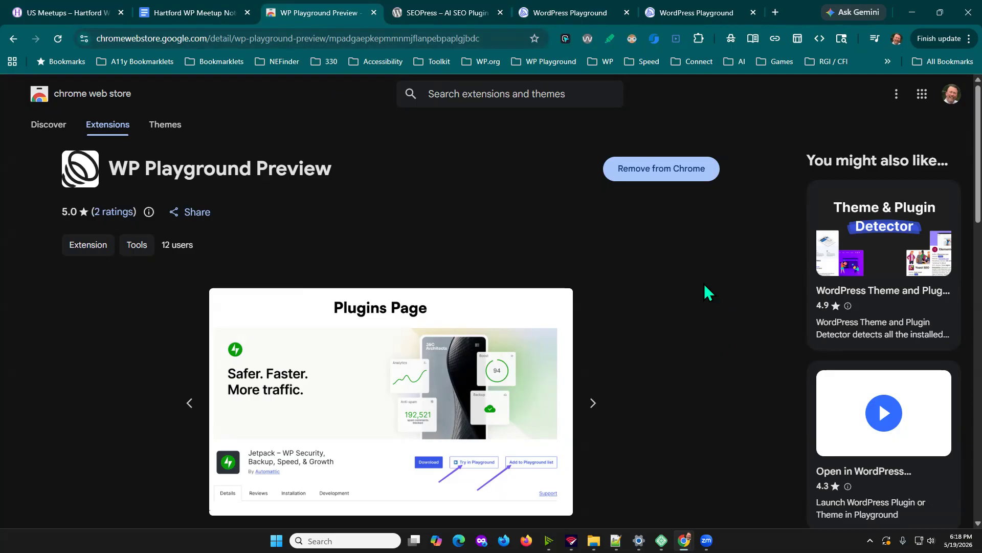
click(775, 16)
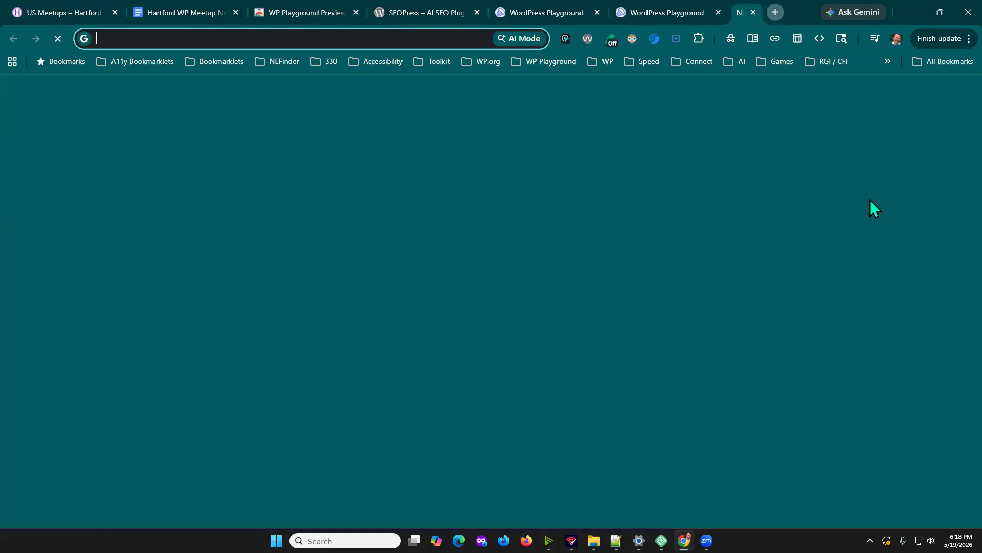
text(list of)
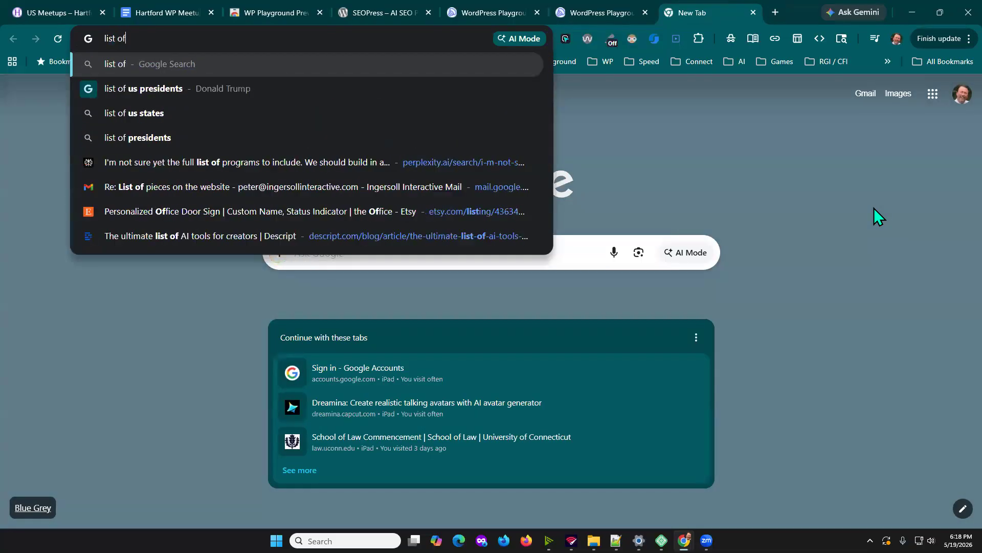
text( chromi)
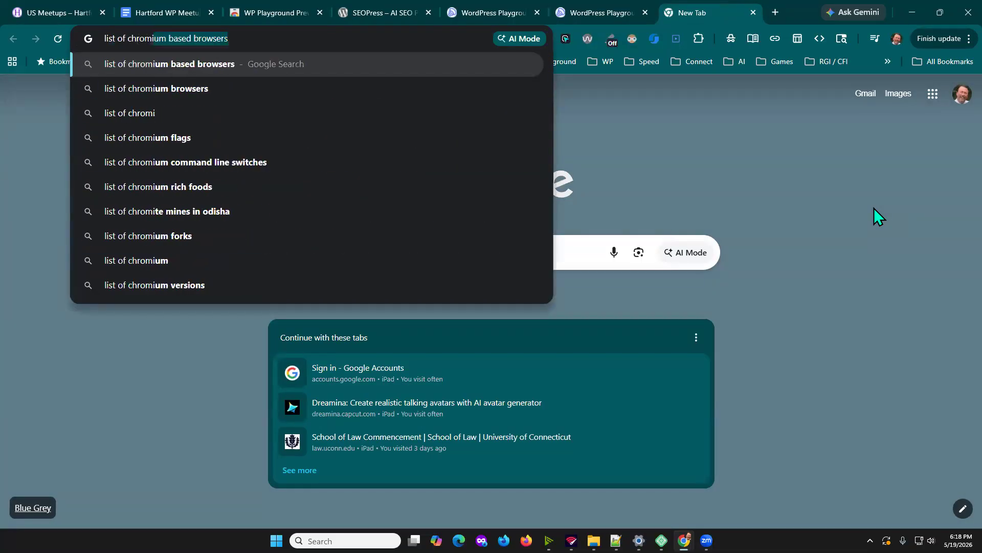
text(um bro)
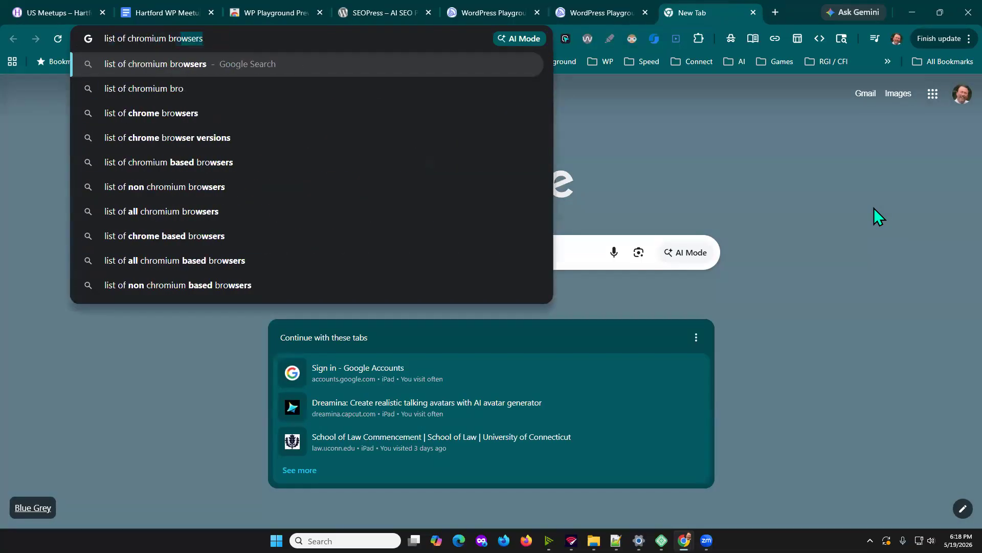
key(Return)
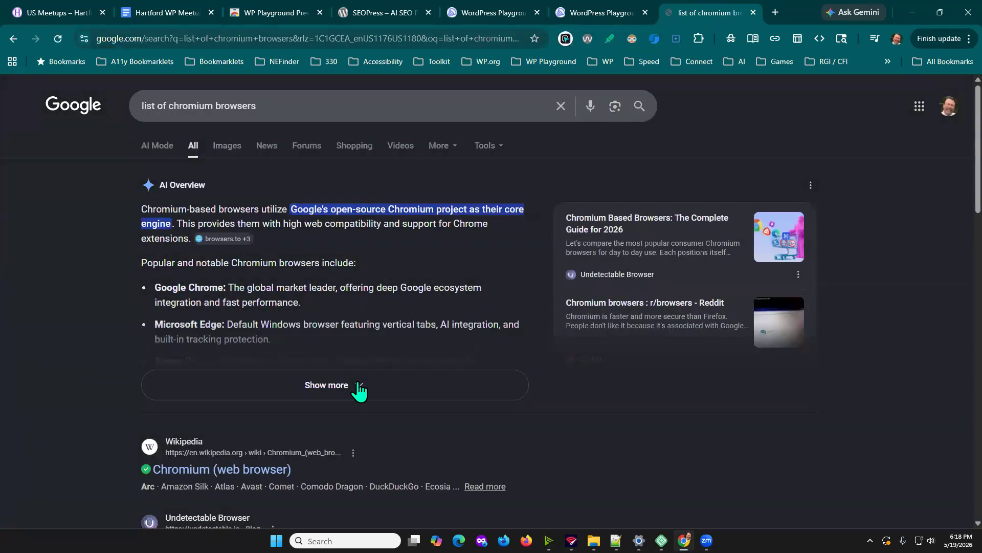
Expand the AI Overview and read through its list of Chromium-based browsers.
click(359, 391)
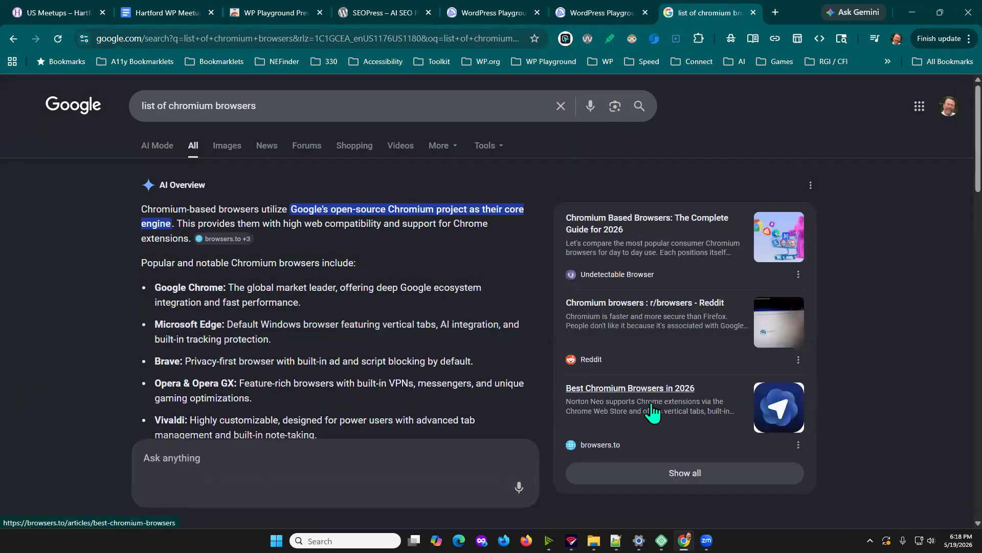
scroll(855, 306, down, 3)
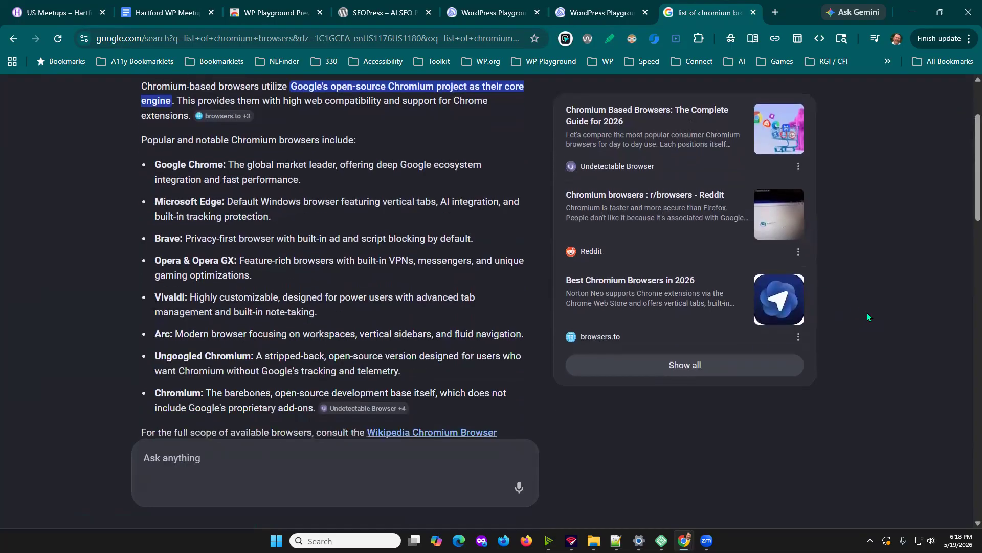
scroll(868, 318, down, 3)
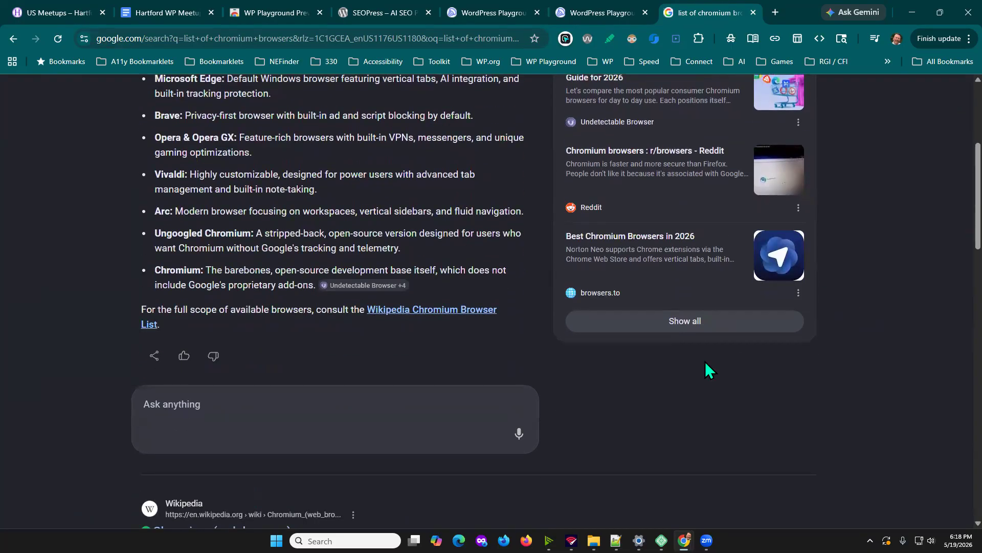
scroll(378, 307, up, 4)
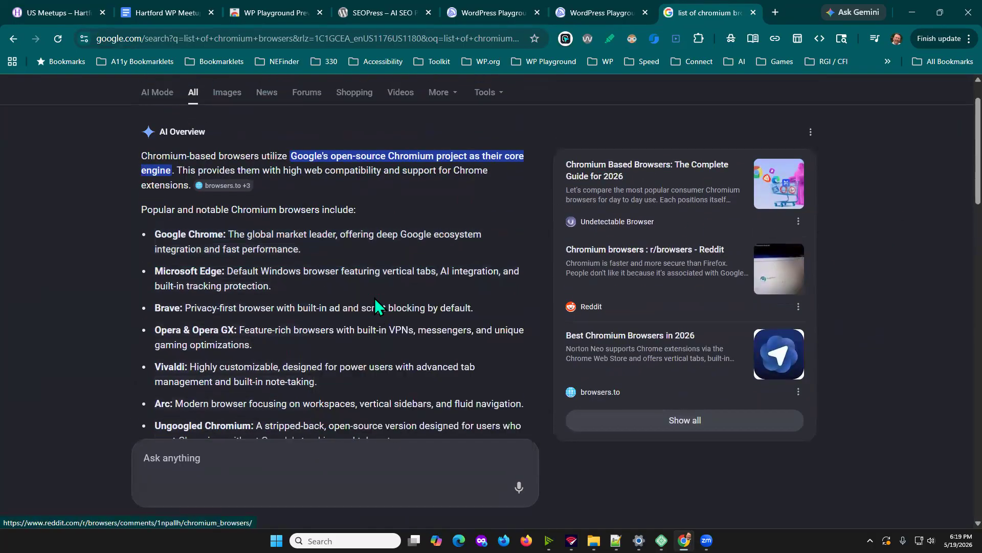
Read further down the AI Overview's list of Chromium browsers.
scroll(906, 246, down, 2)
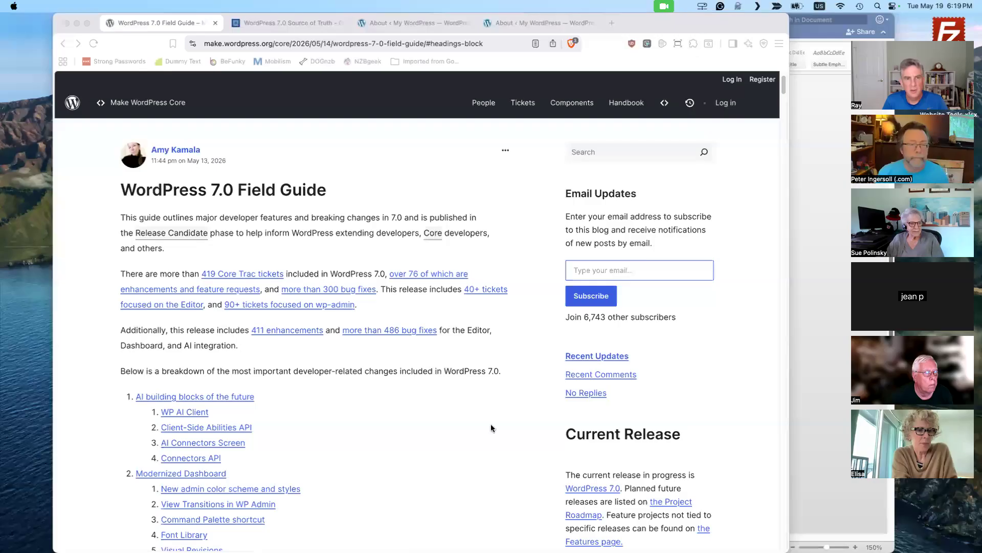
Reposition the Brave window, reopen the WordPress 7.0 Field Guide from its post title, and select the page's full web address.
drag(675, 25, 649, 25)
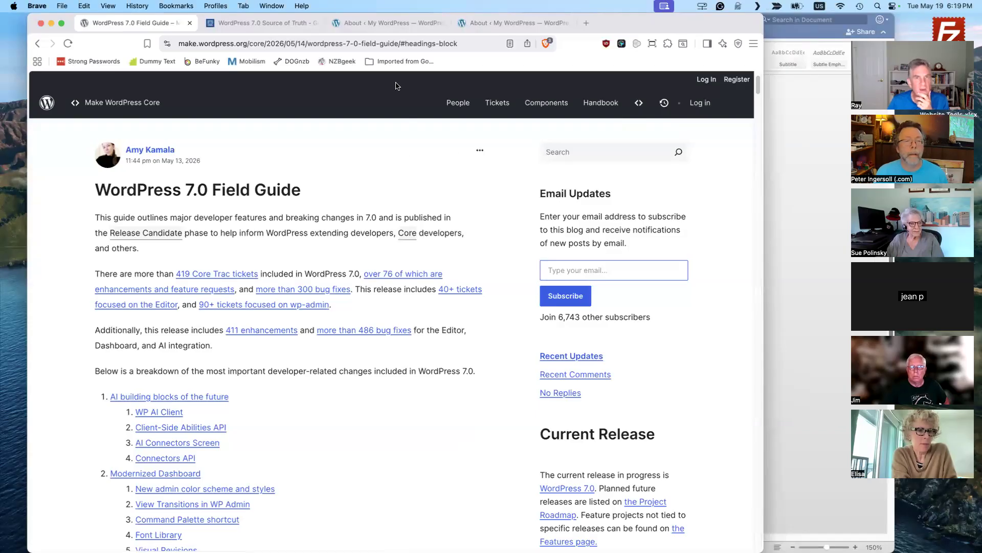
scroll(302, 150, up, 1)
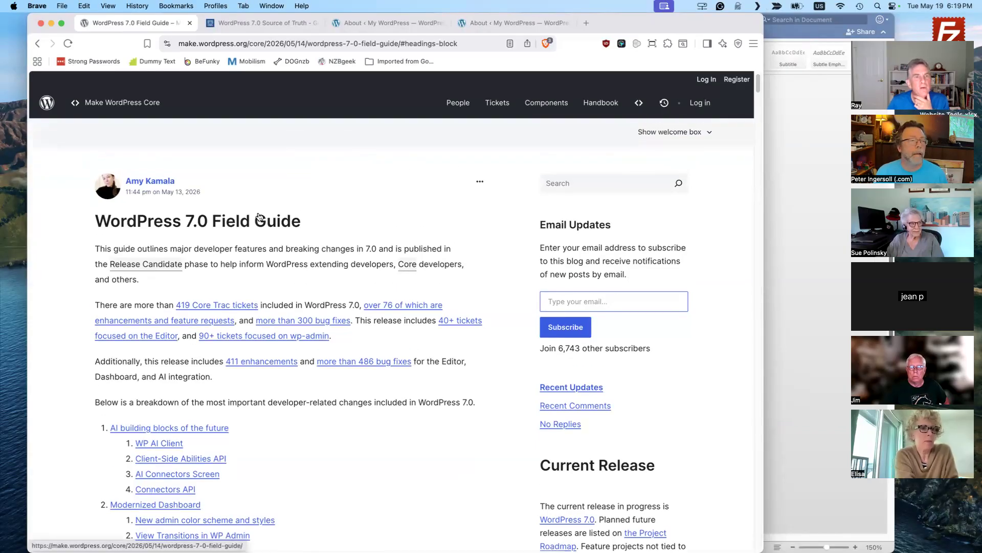
click(259, 220)
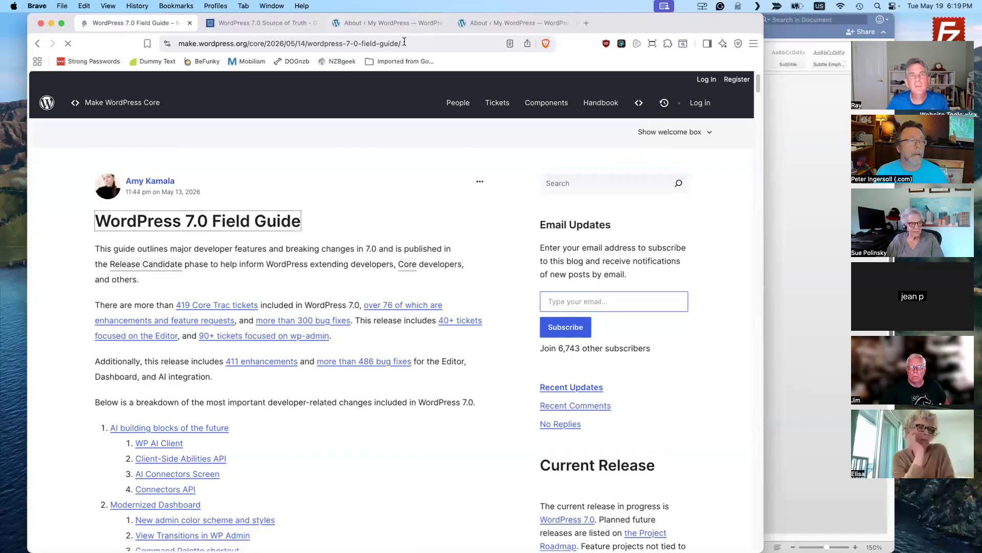
click(407, 43)
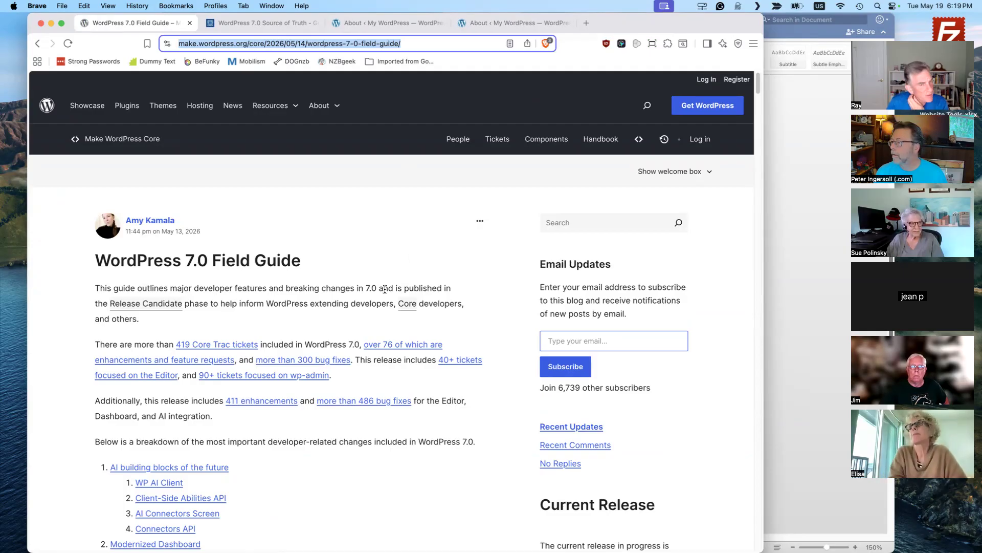
Show the Gutenberg Times WordPress 7.0 Source of Truth article and look over its table of contents.
click(272, 25)
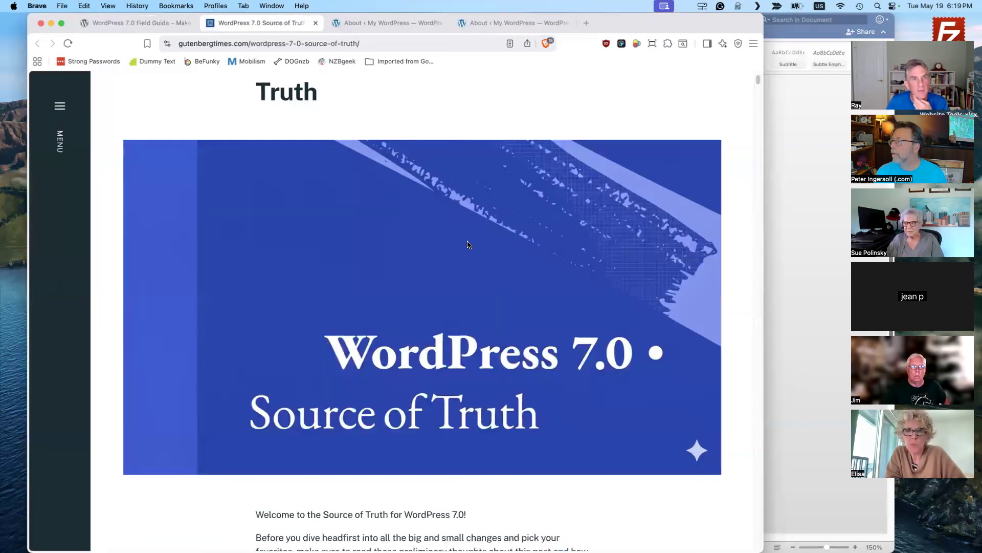
scroll(522, 263, down, 5)
scroll(610, 291, down, 6)
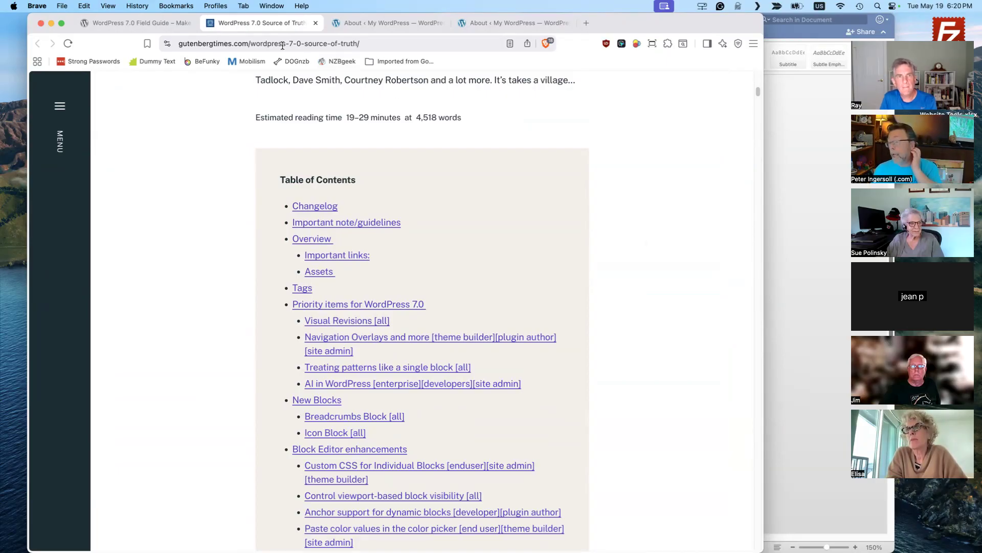
Go back to the WordPress 7.0 Field Guide and look through its numbered list of developer-related changes.
click(135, 23)
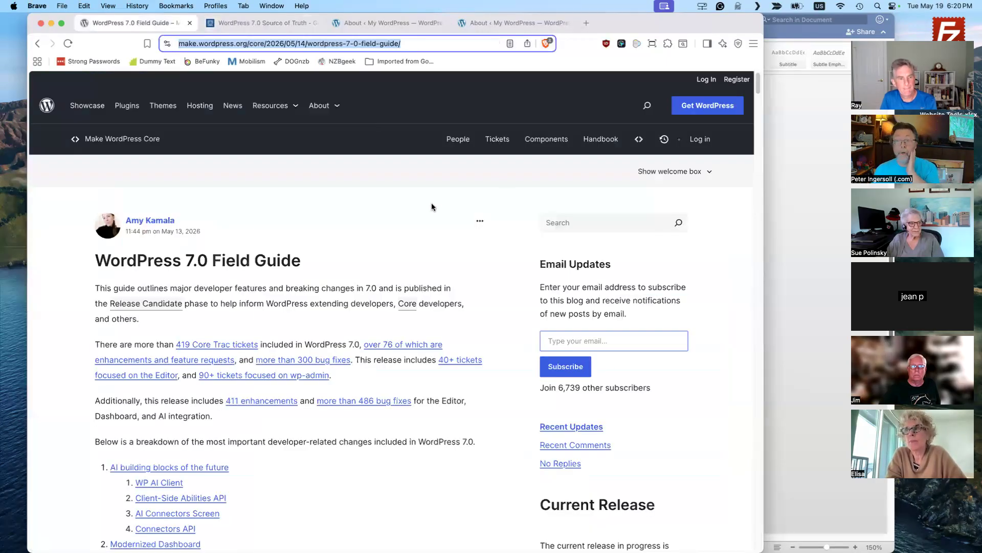
scroll(431, 207, down, 5)
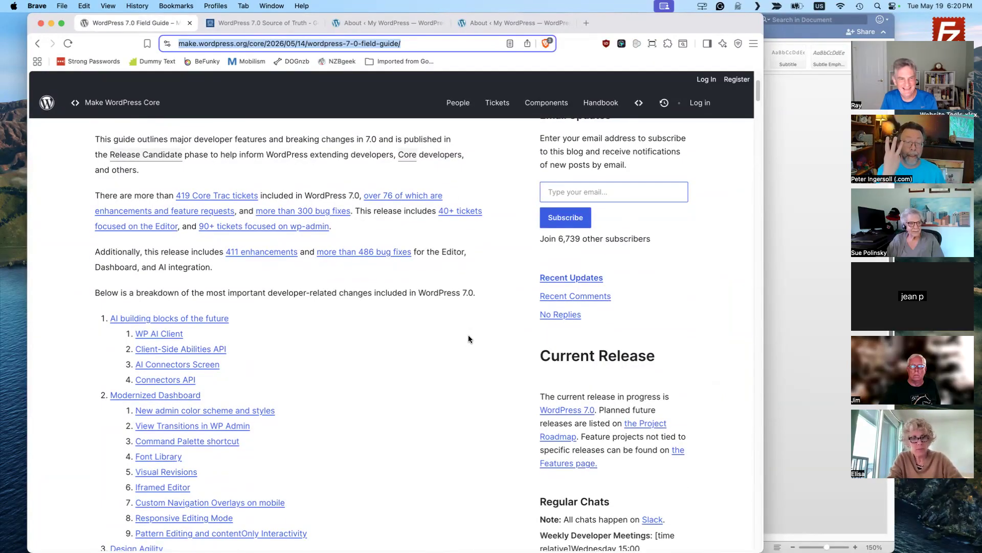
scroll(449, 335, down, 1)
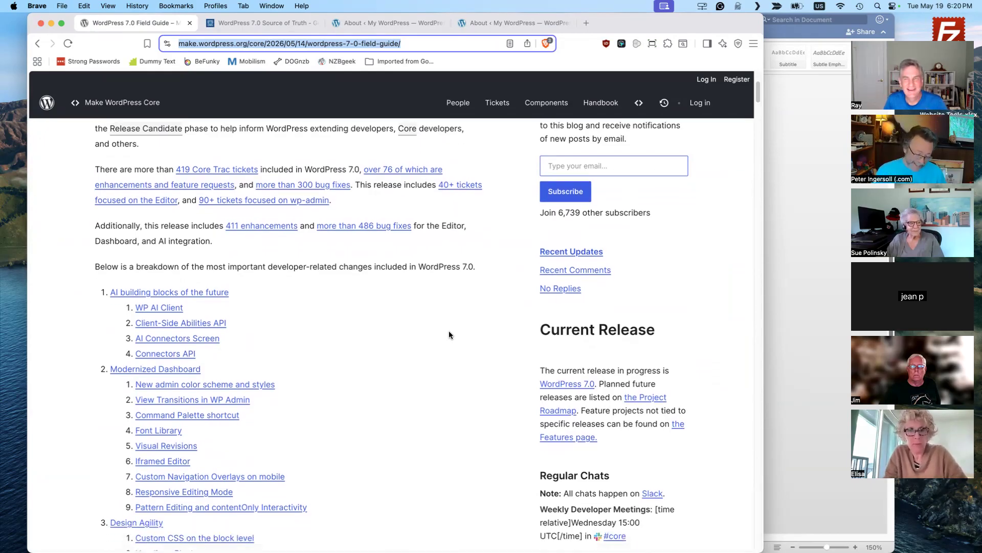
Switch to the Word meetup outline to review the WordPress 7 Highlights, then return to the Field Guide in Brave.
click(787, 301)
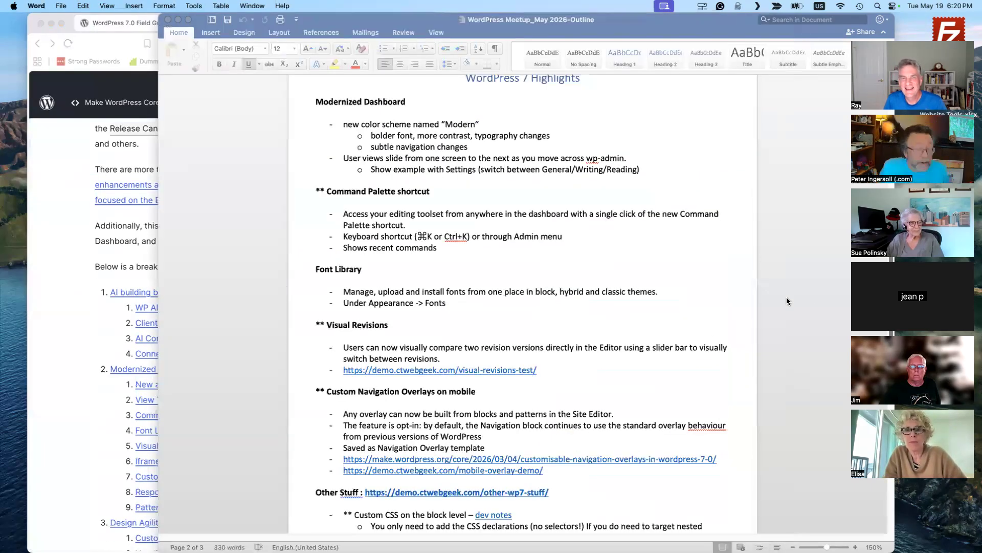
scroll(689, 262, up, 1)
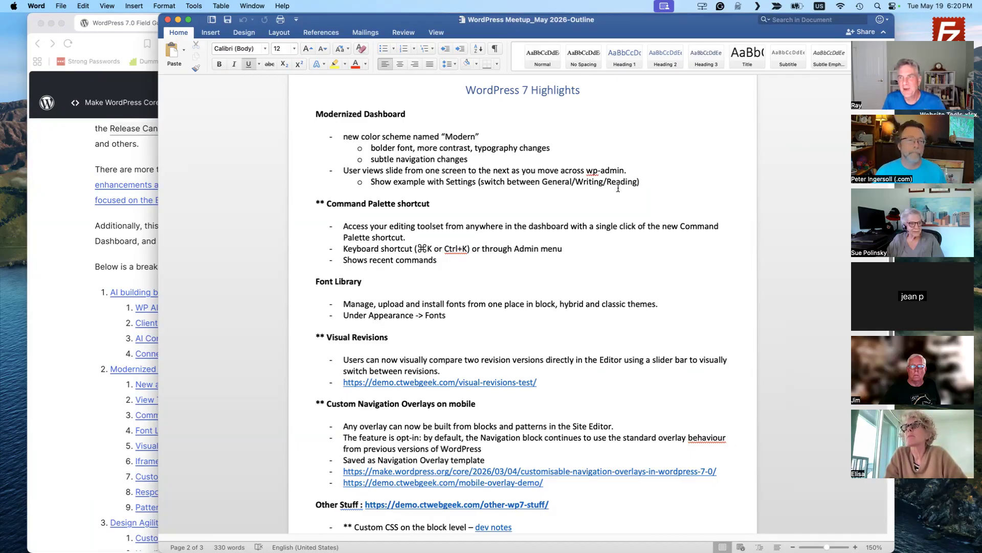
click(54, 306)
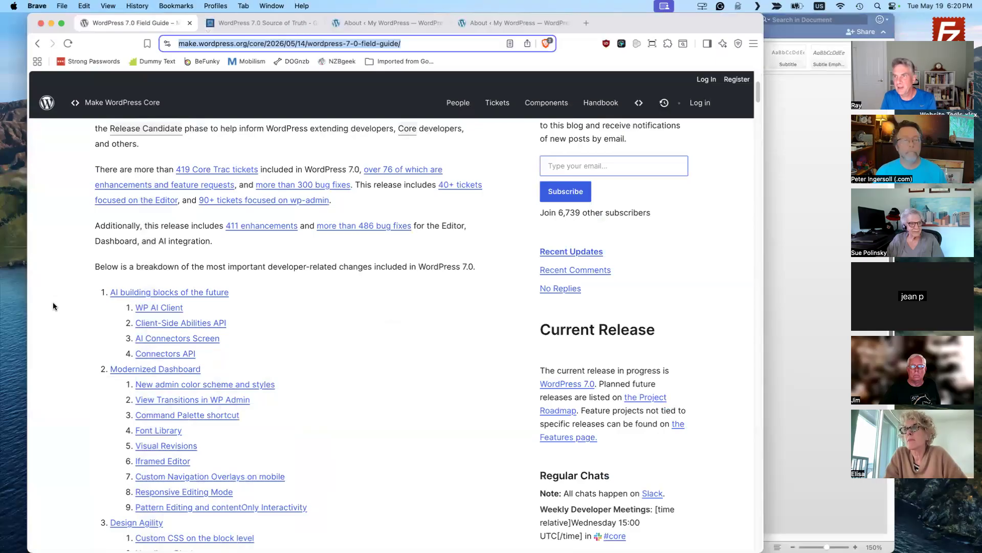
click(816, 230)
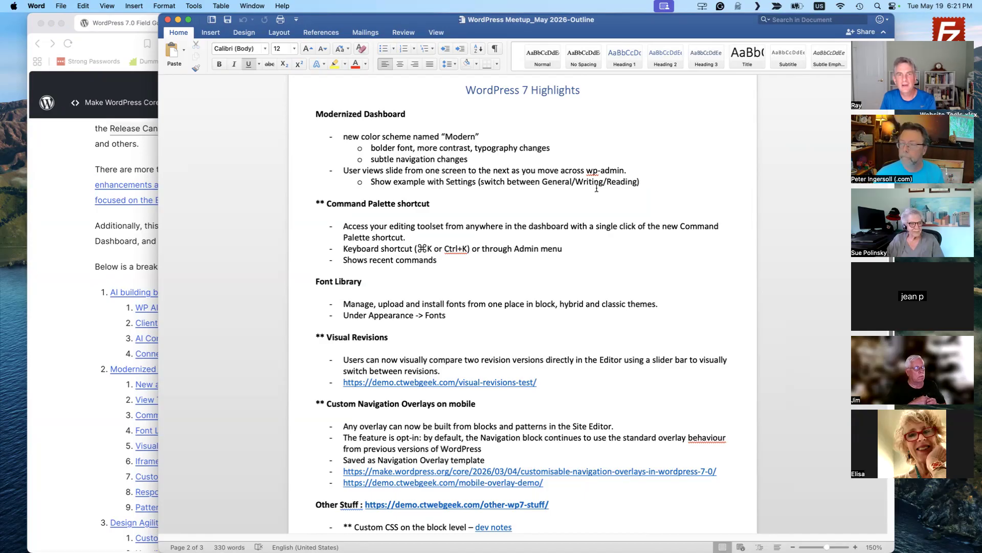
click(65, 275)
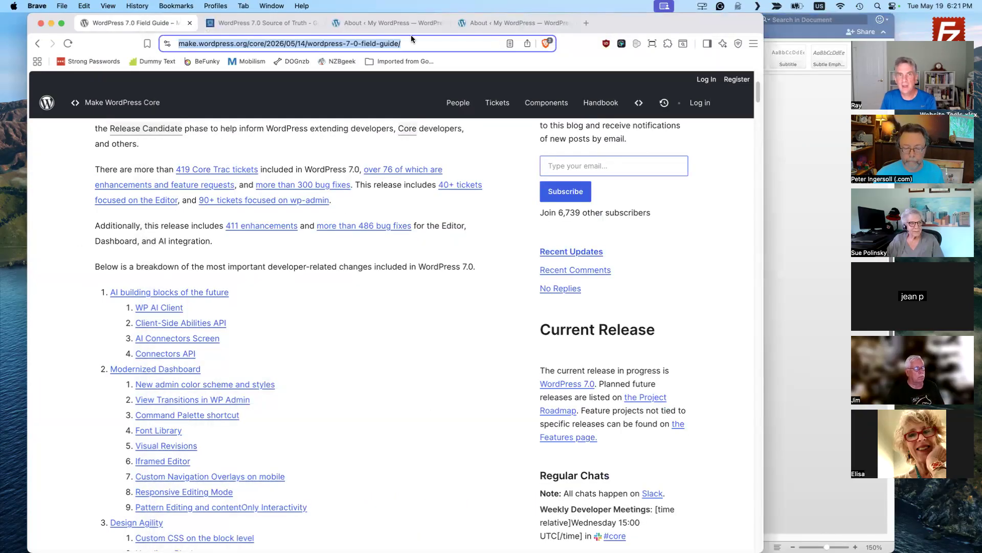
Compare the About pages of the WordPress 7.0 and 6.9.4 demo sites, ending on the 7.0 site.
click(379, 24)
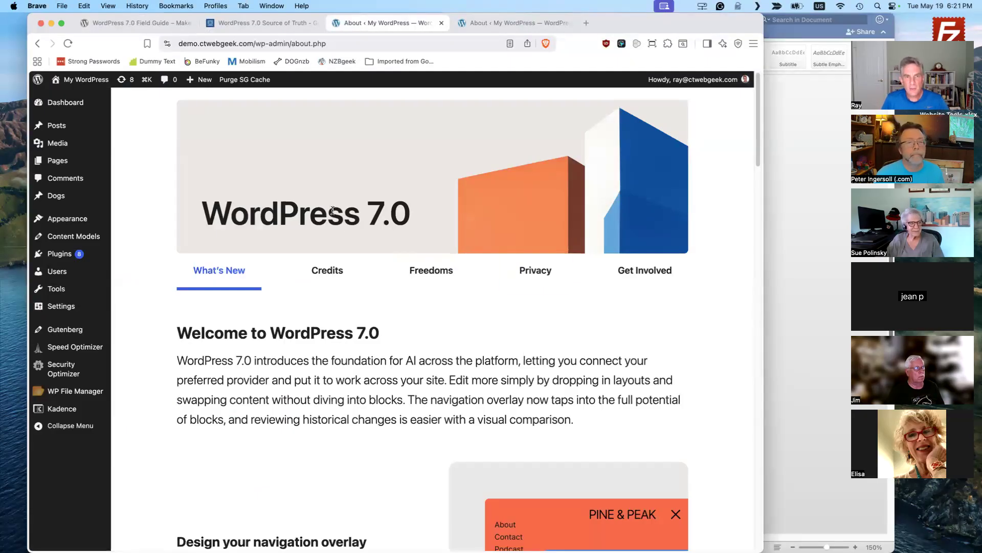
click(532, 24)
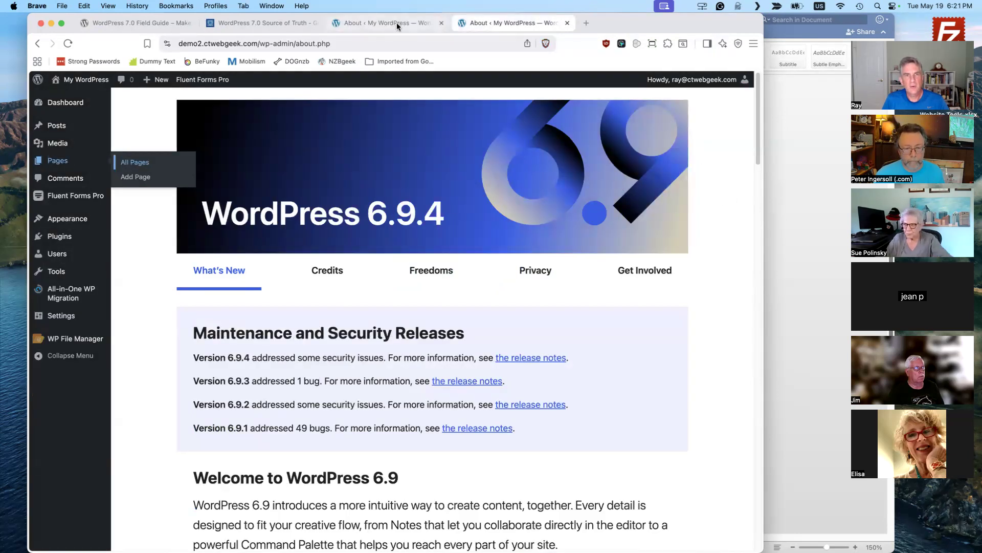
click(397, 23)
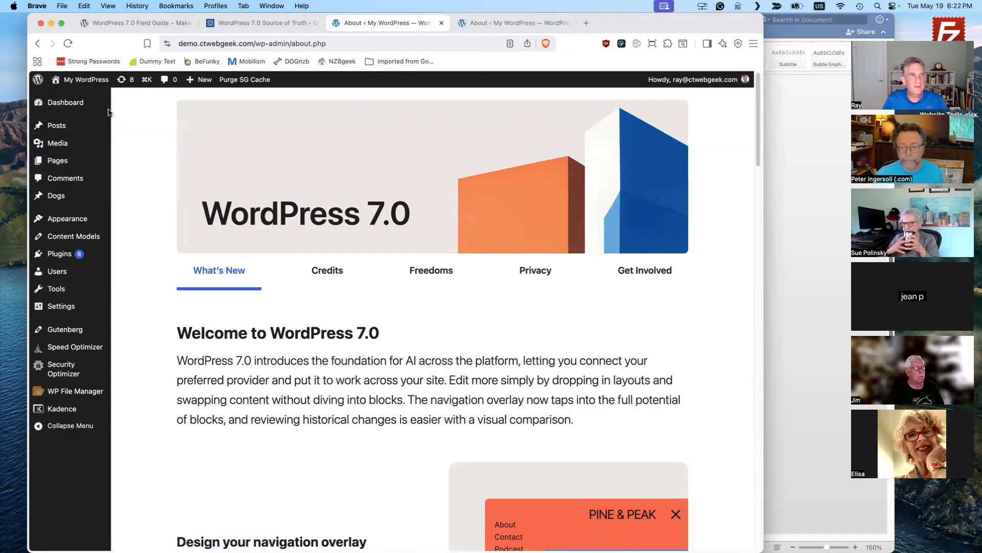
Open the admin Dashboard on the WordPress 7.0 demo site and on the 6.9.4 demo site.
click(140, 105)
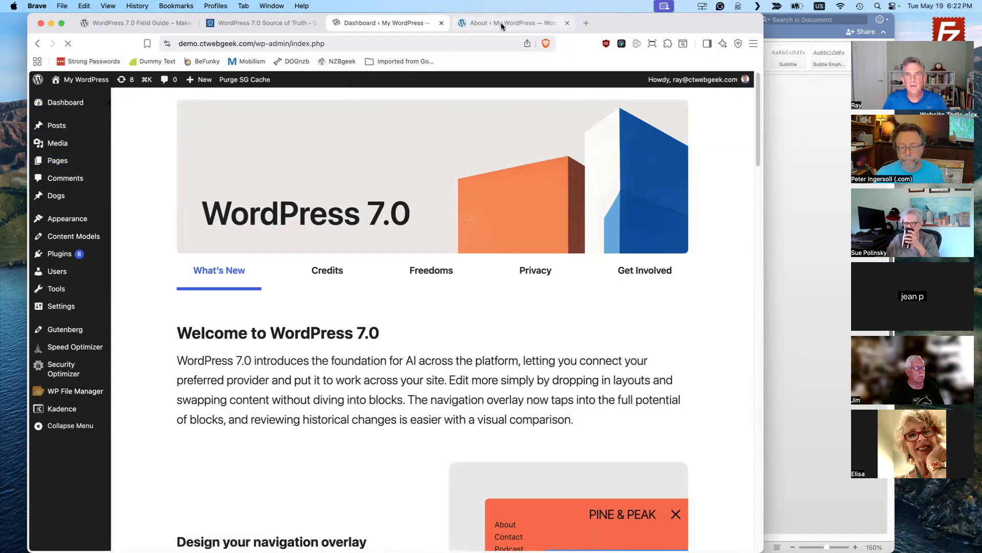
key(ctrl+Tab)
mouse_move(81, 106)
click(132, 105)
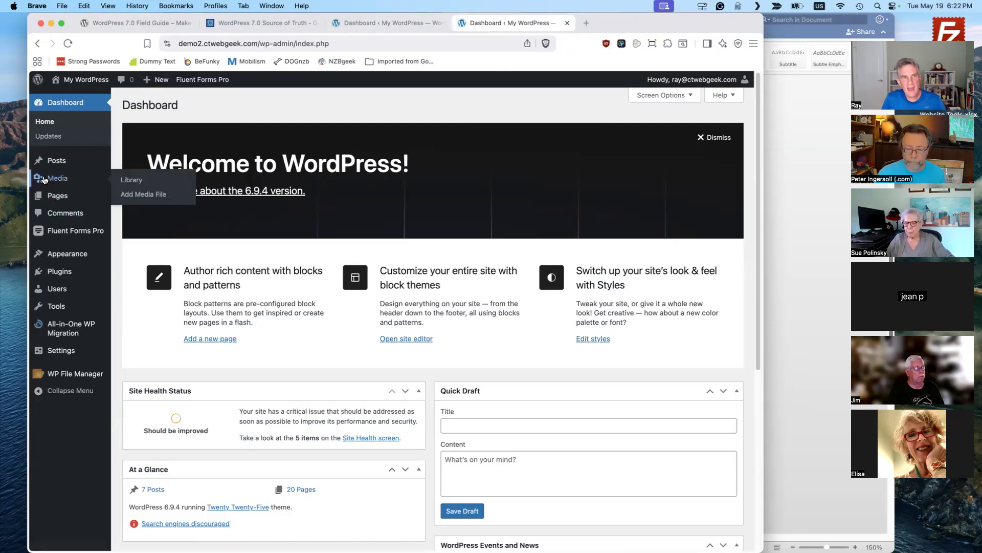
Compare how the admin menu highlights its items on the WordPress 6.9.4 Dashboard and on the 7.0 Dashboard.
mouse_move(103, 205)
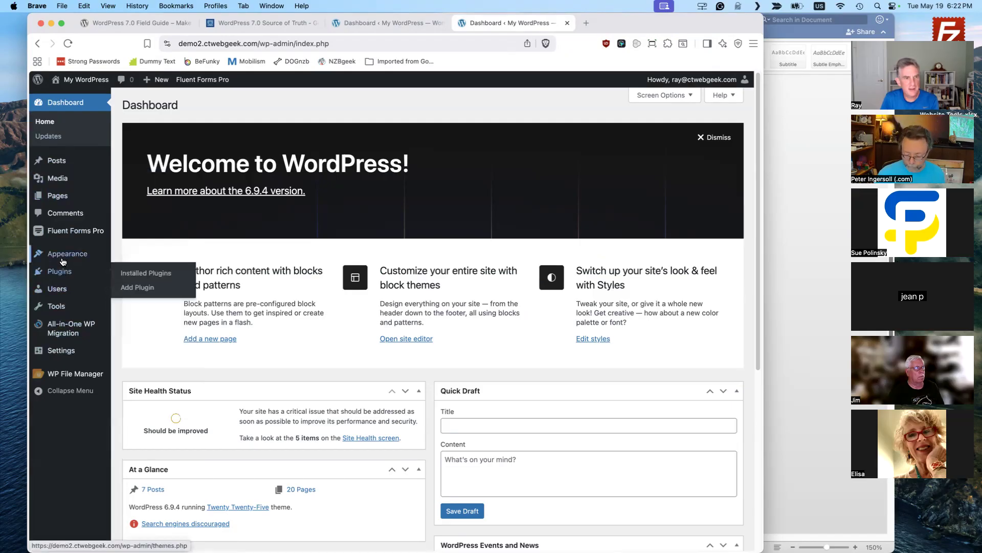
mouse_move(80, 234)
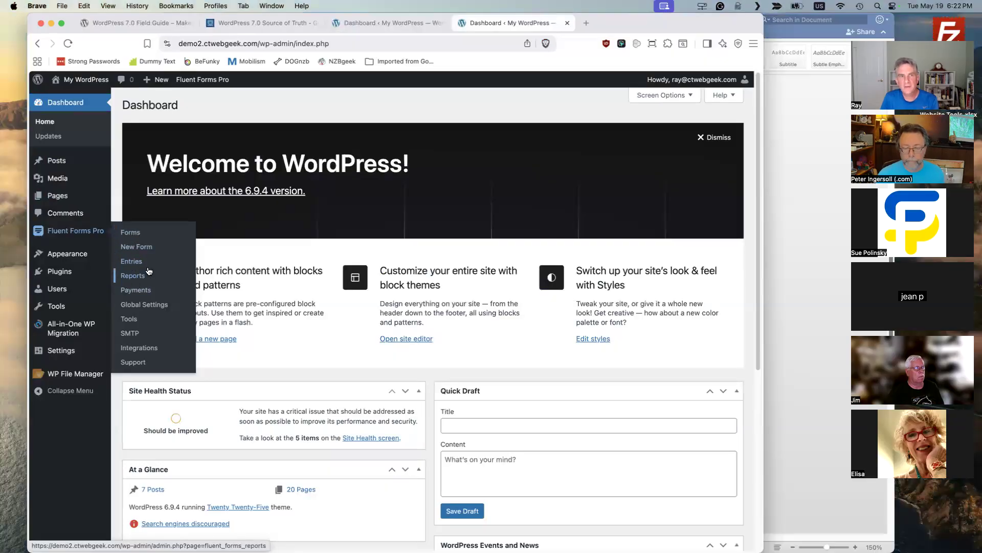
click(388, 22)
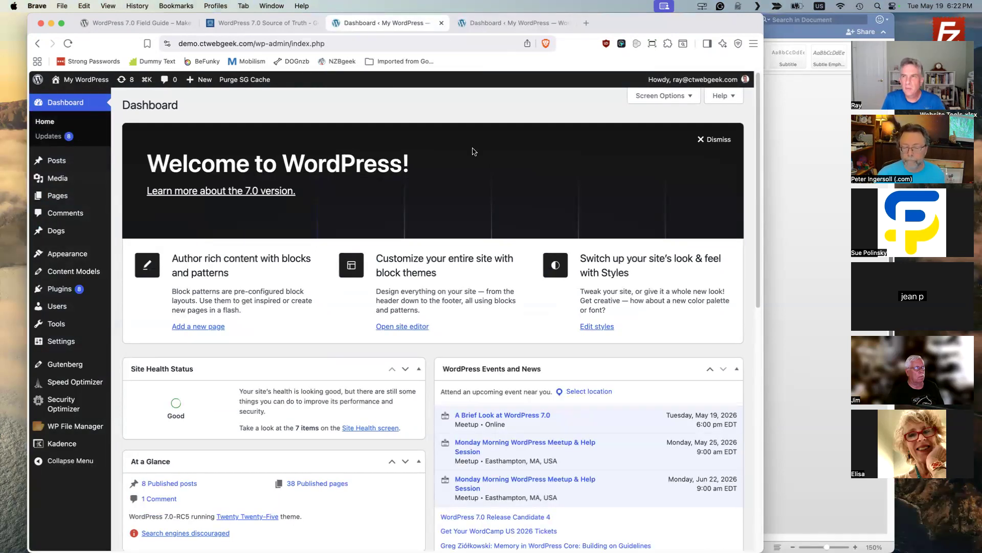
mouse_move(65, 185)
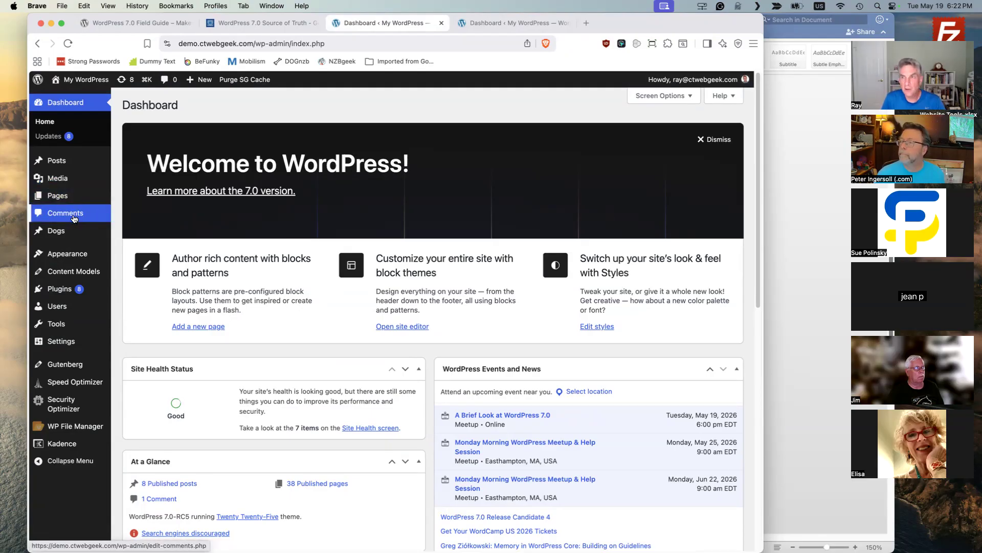
mouse_move(79, 256)
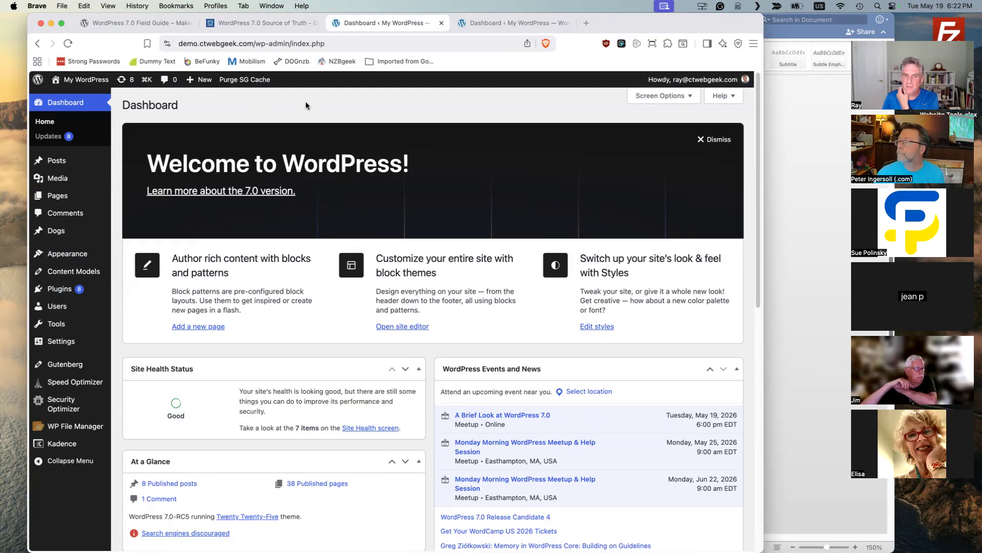
Examine the lower Dashboard widgets on the 6.9.4 site, then the Settings submenu on the 7.0 site.
click(502, 23)
scroll(588, 278, down, 3)
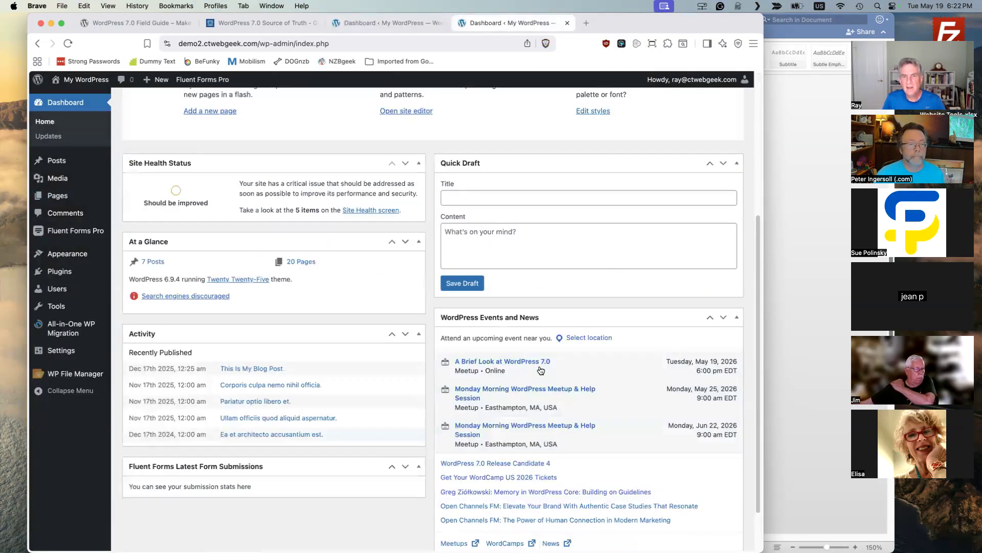
click(392, 23)
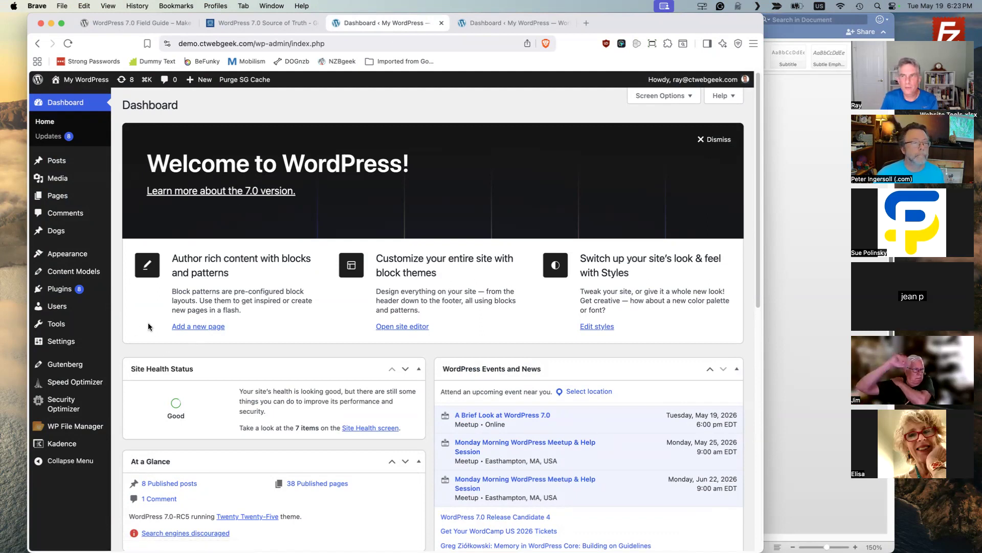
mouse_move(75, 343)
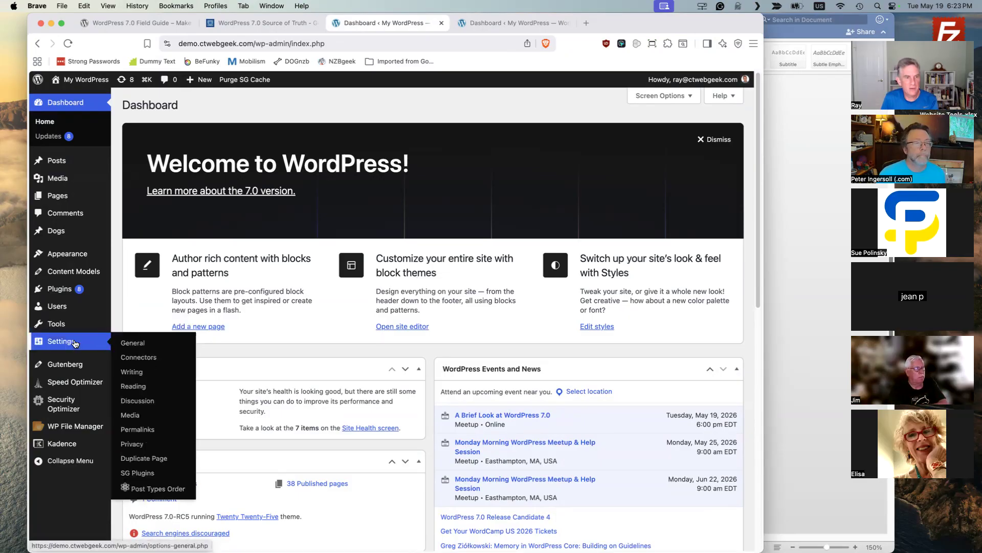
On the WordPress 6.9.4 site, move through the General, Writing and Reading settings screens to show the page changes.
click(504, 22)
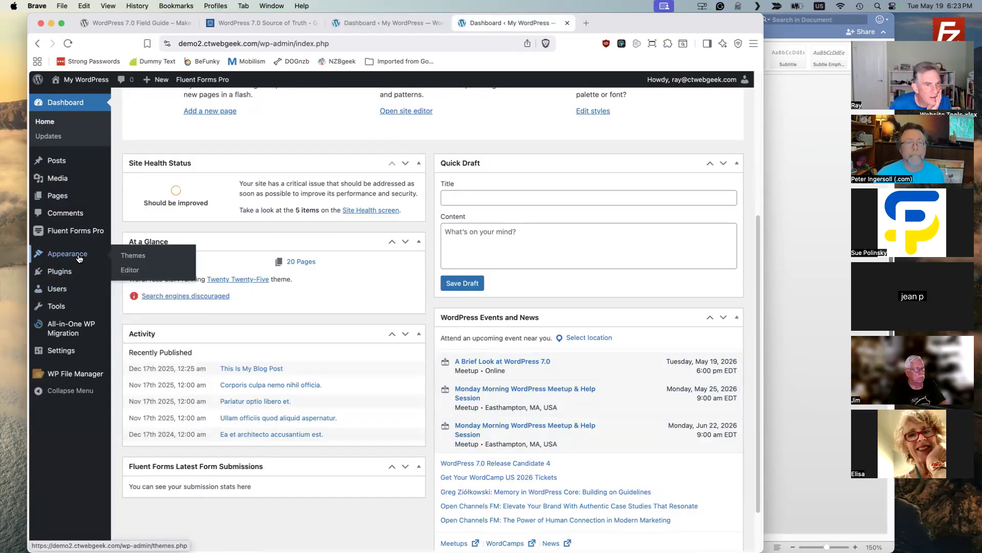
mouse_move(84, 285)
mouse_move(74, 352)
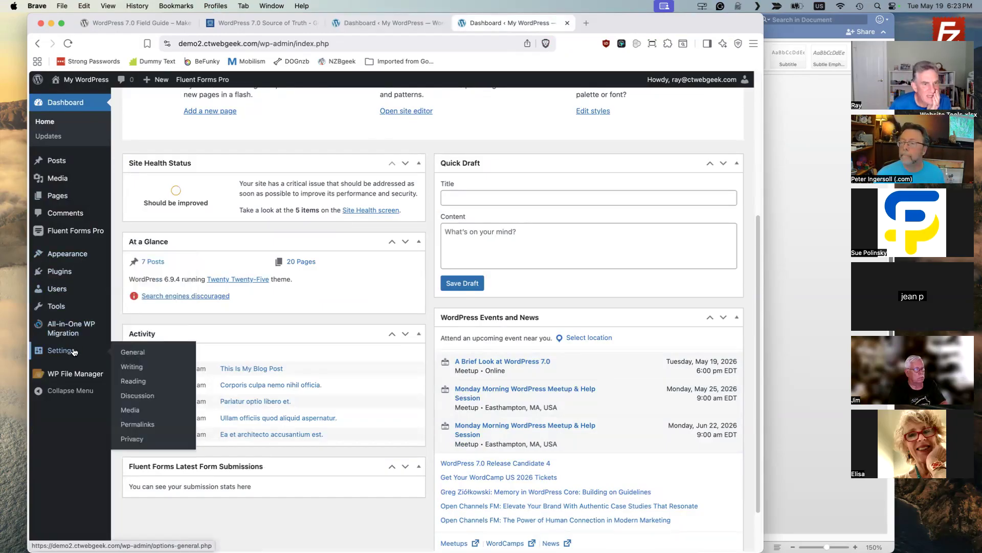
click(136, 358)
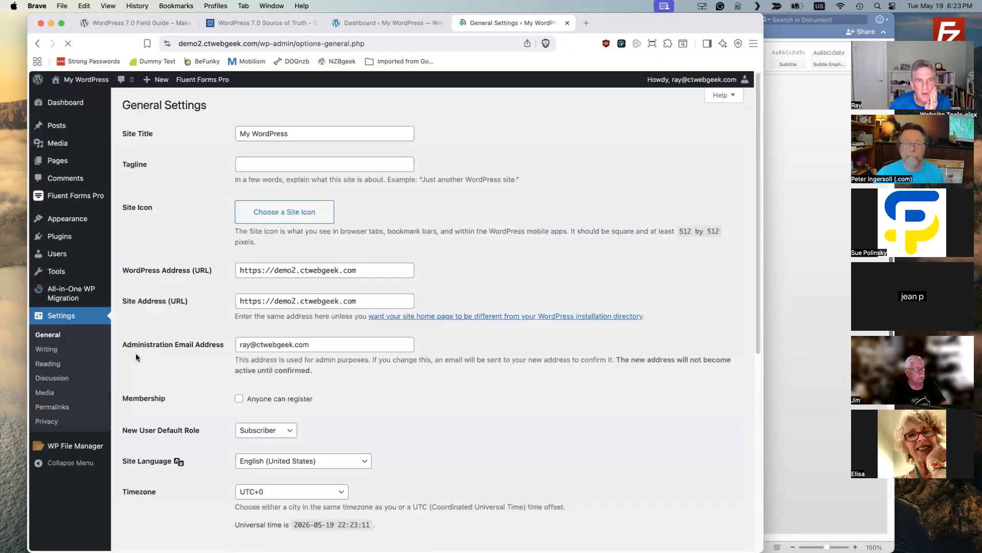
click(51, 352)
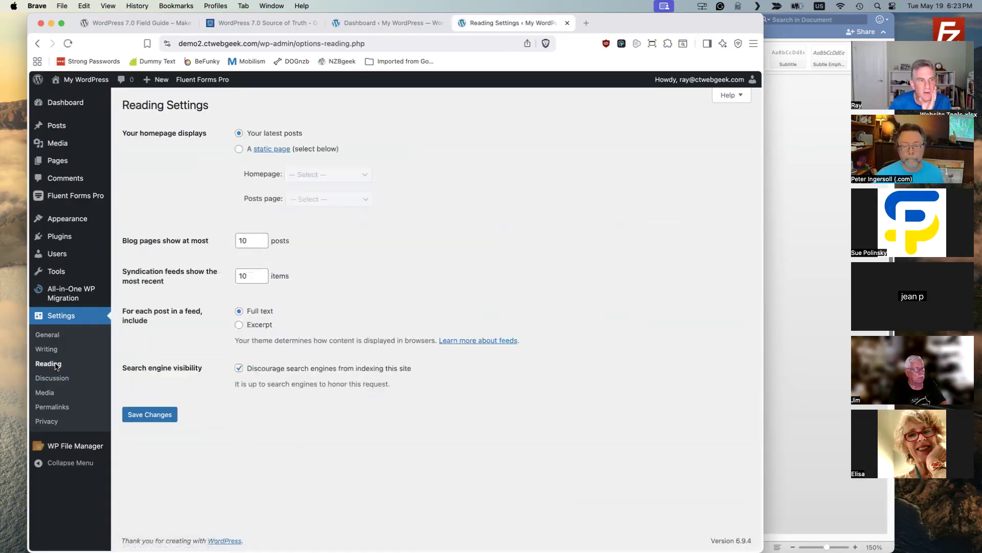
On the WordPress 7.0 site, open the Writing settings to show the transition between admin screens.
click(394, 23)
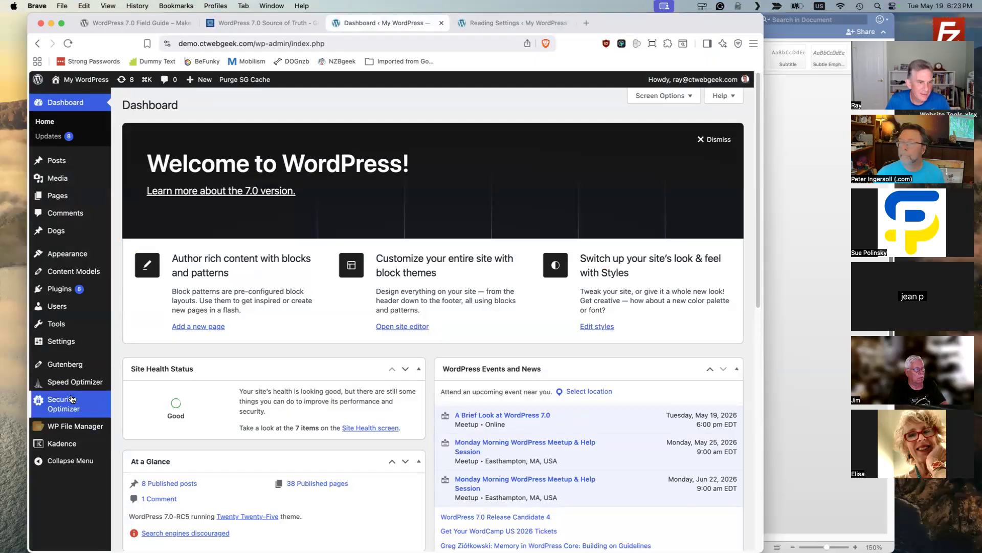
mouse_move(92, 341)
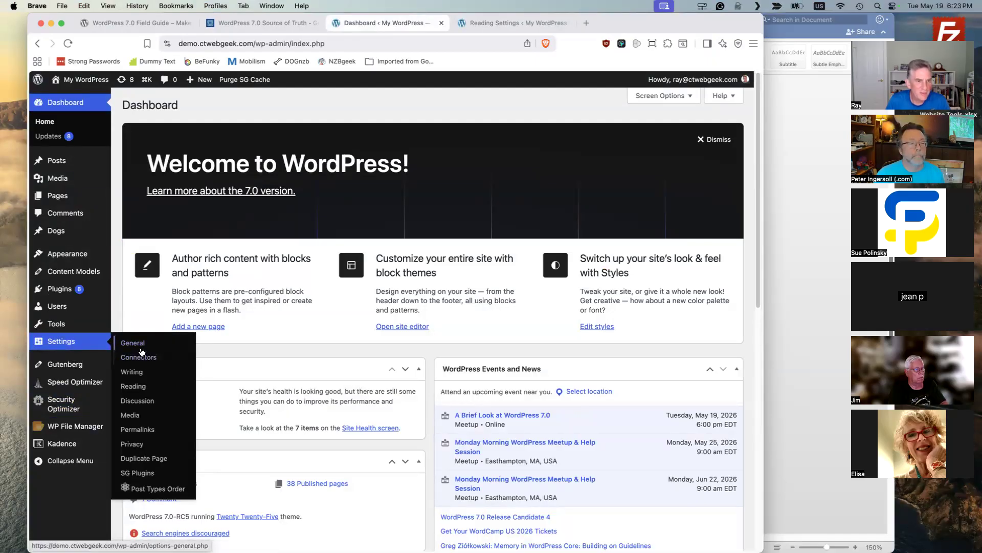
click(137, 374)
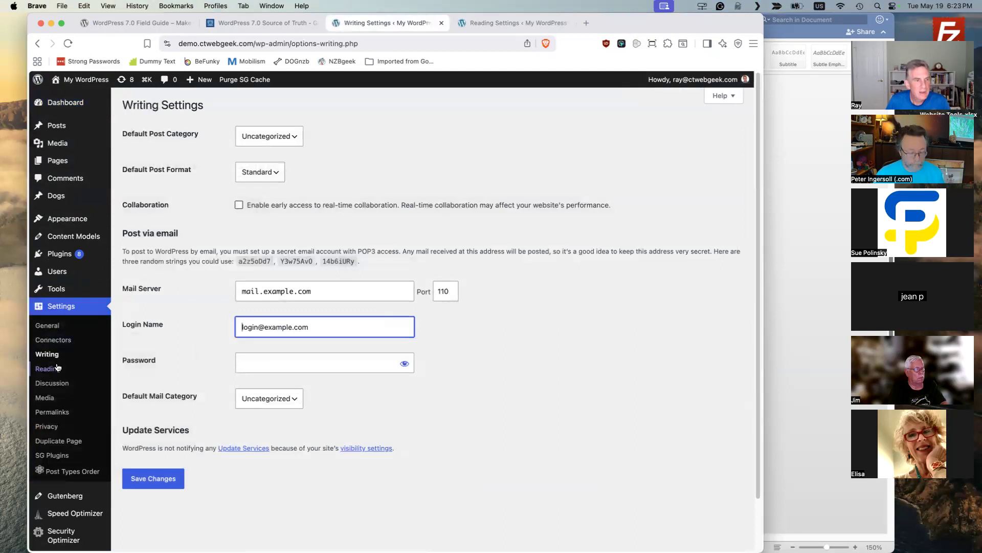
On the WordPress 7.0 site, move through the Reading and Discussion settings screens to show the transitions between them.
click(57, 369)
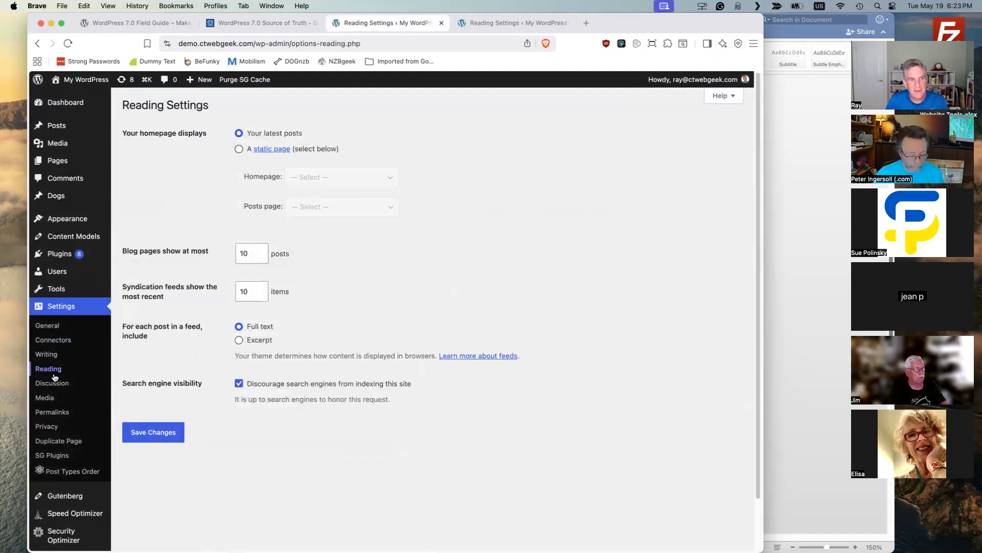
click(56, 385)
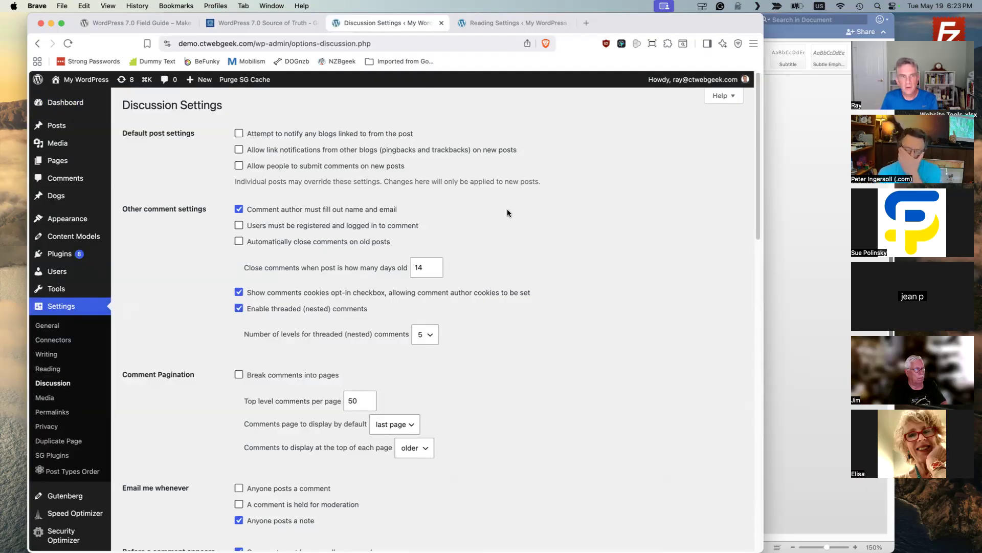
mouse_move(69, 292)
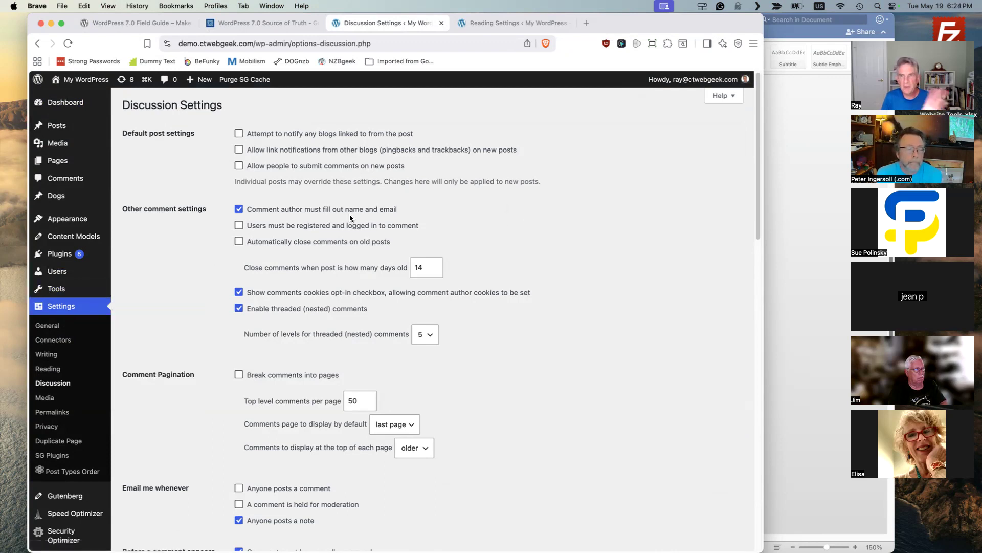
Show the admin transitions on the 7.0 site by going through Themes and the Site Editor, then return to the Dashboard.
mouse_move(78, 220)
click(137, 226)
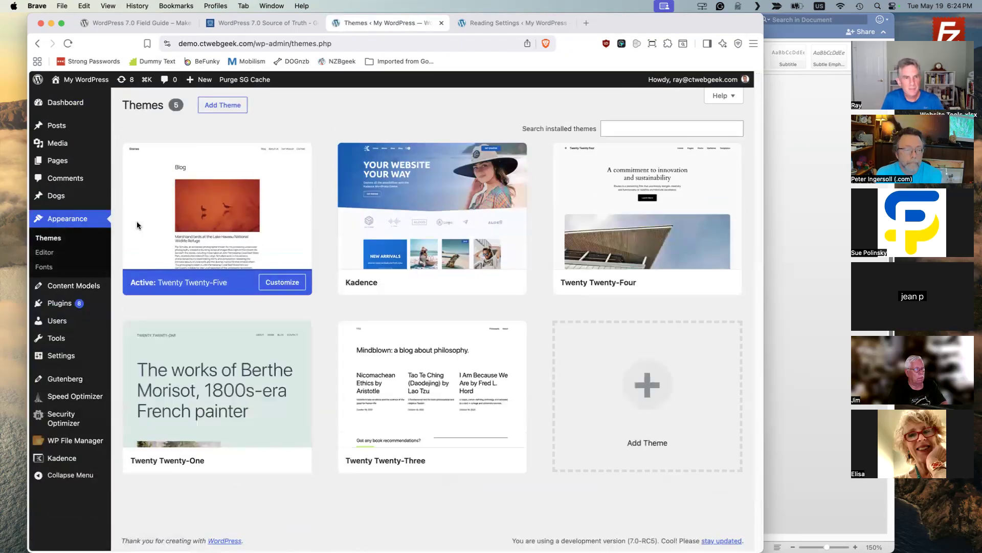
click(45, 252)
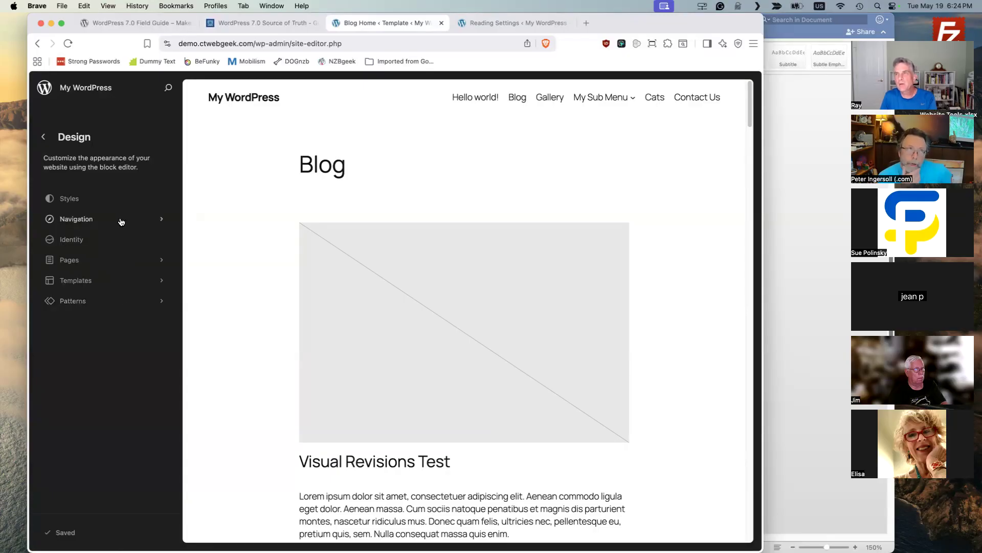
click(43, 139)
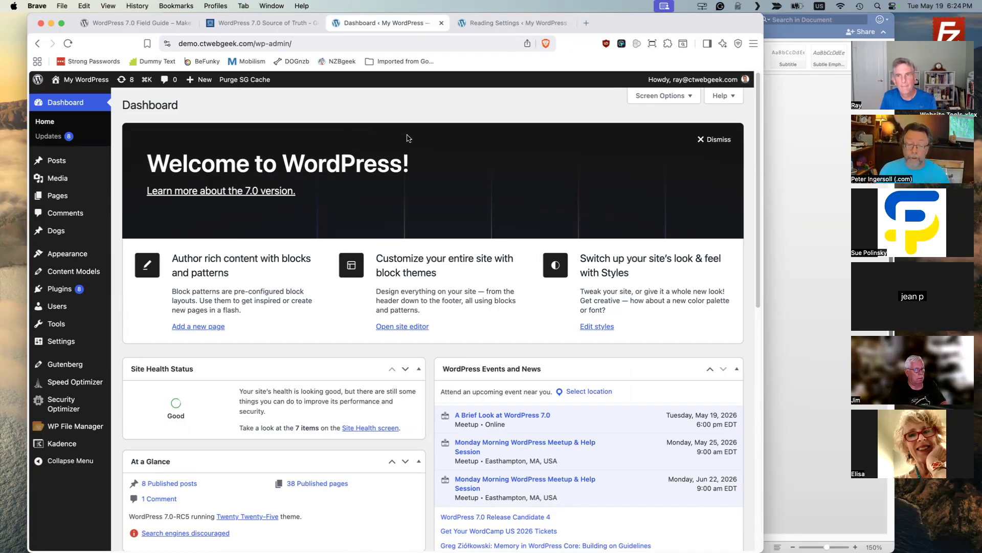
Switch to Word to check the WordPress 7 Highlights outline, then return to the 7.0 Dashboard in Brave.
mouse_move(677, 84)
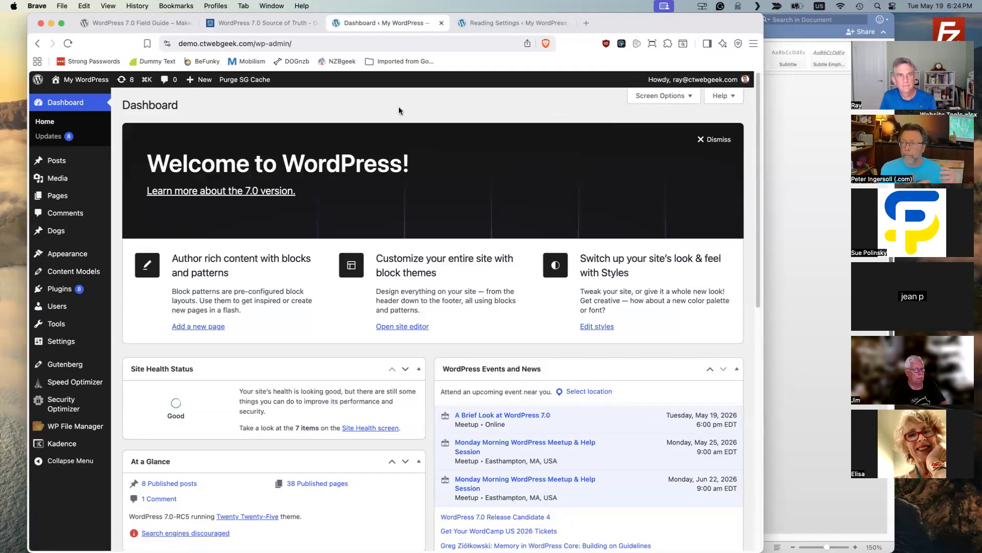
click(811, 153)
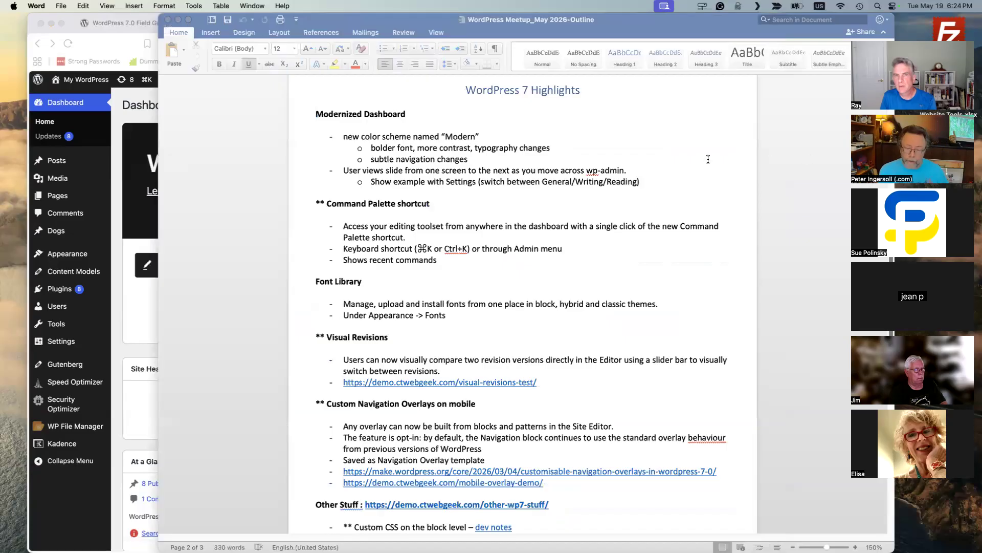
click(133, 314)
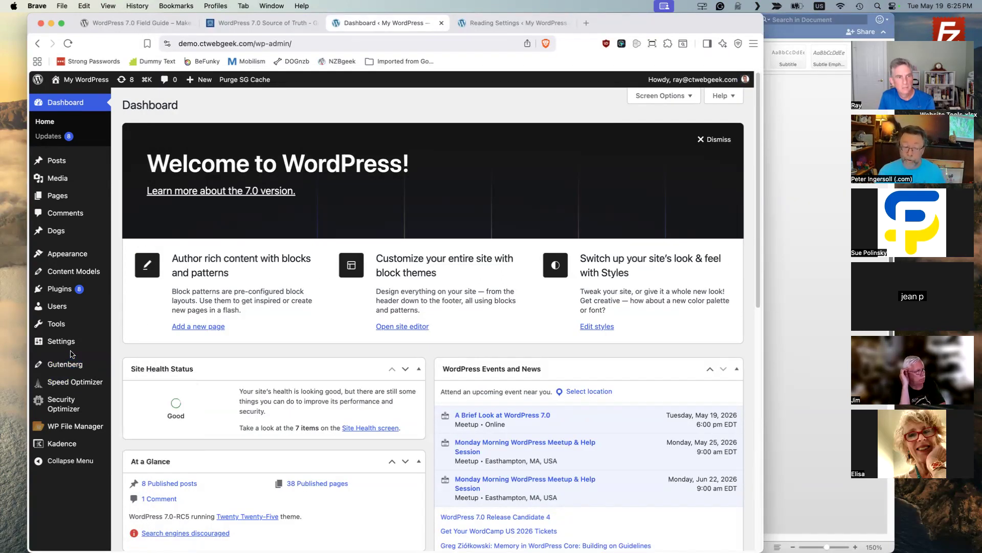
Examine the General Settings of the 7.0 site down to the date and time formats and back to the site title.
mouse_move(75, 342)
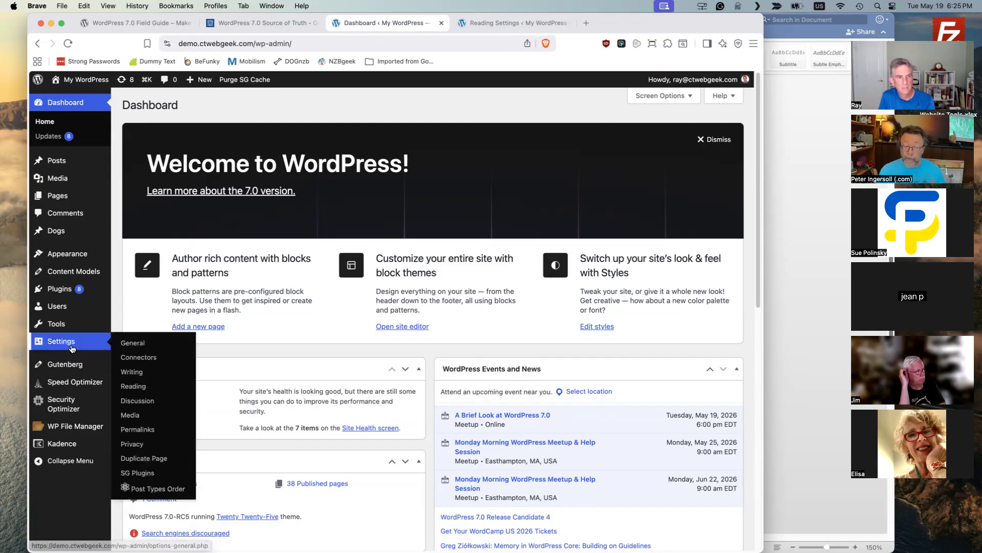
click(140, 347)
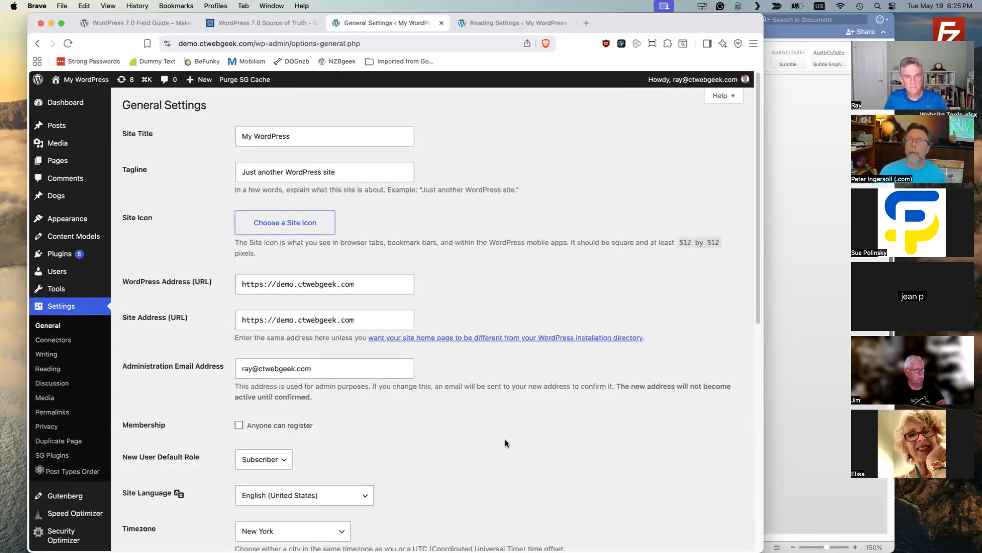
scroll(524, 424, down, 5)
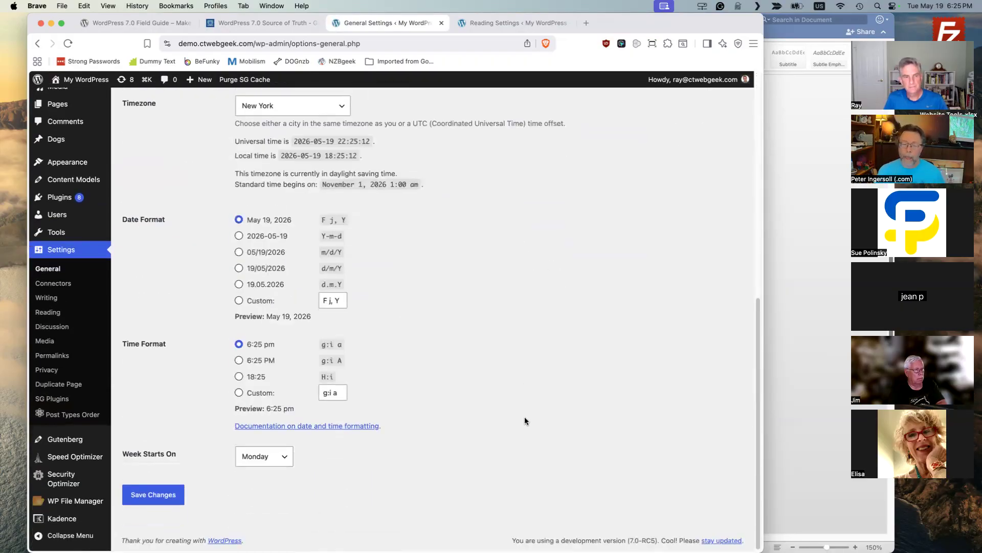
scroll(525, 417, up, 5)
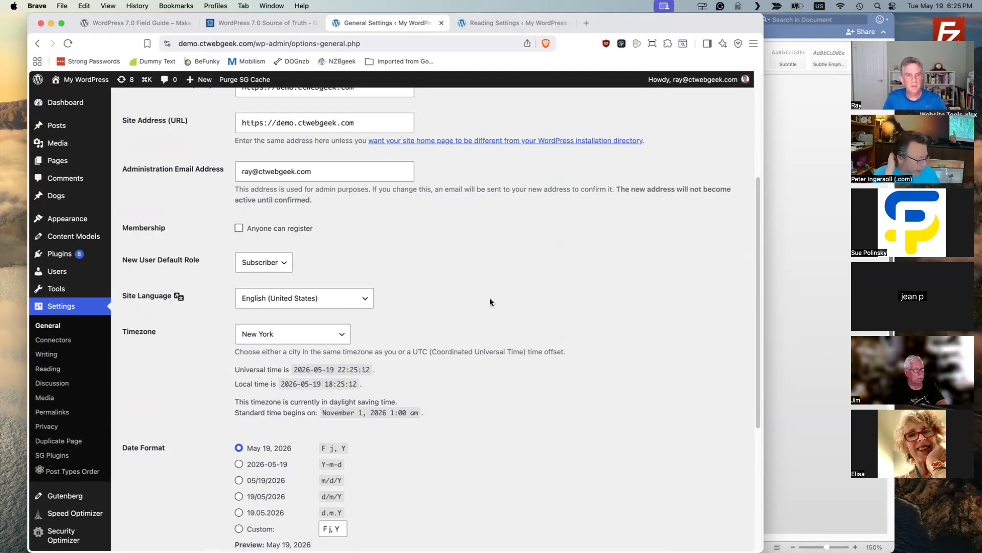
scroll(502, 306, up, 5)
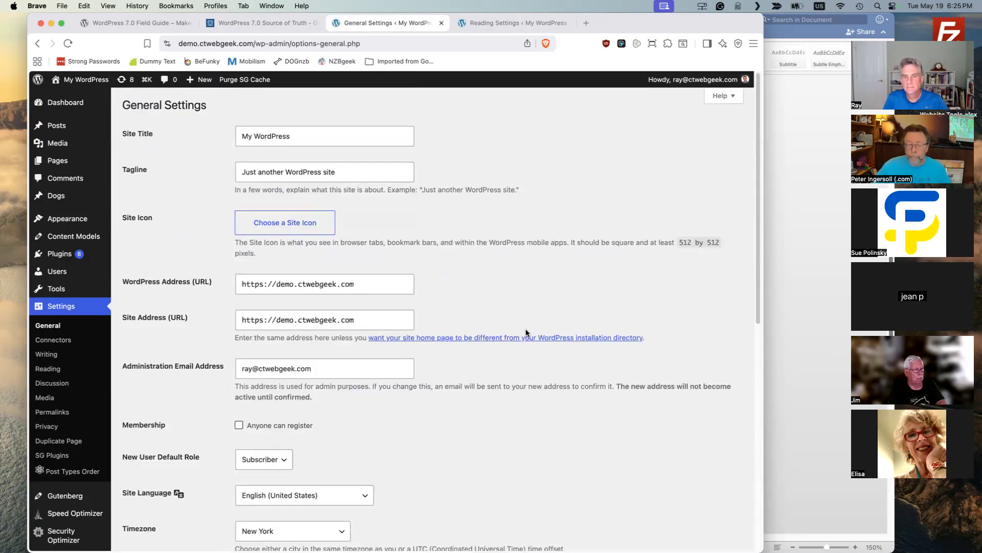
Open the Site Editor from General Settings to show its Design navigation, then leave it for the admin area.
mouse_move(80, 220)
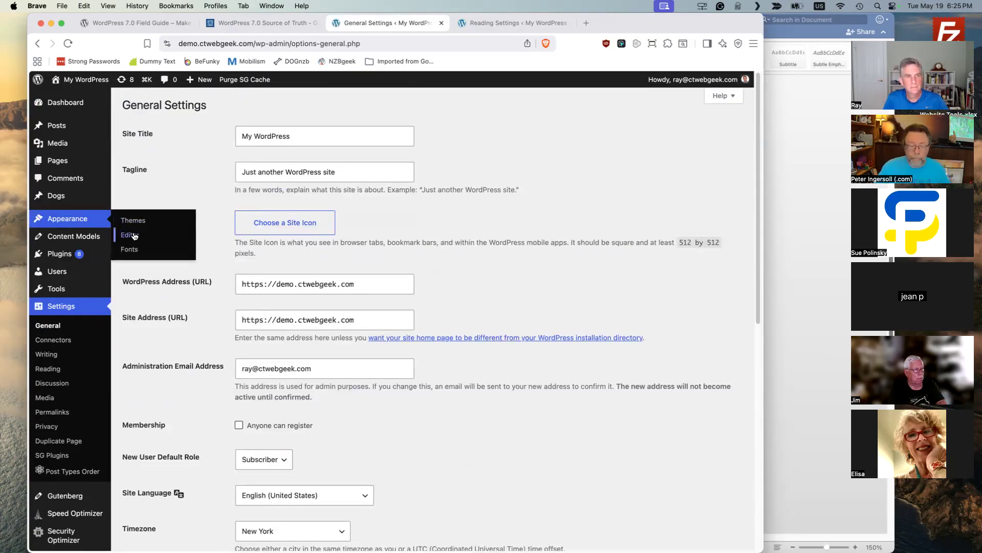
click(135, 236)
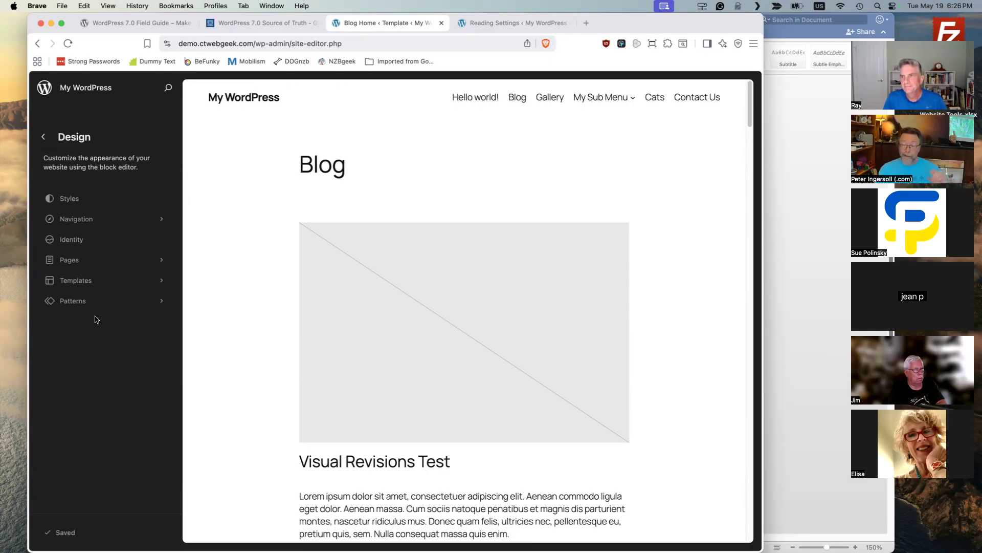
click(45, 137)
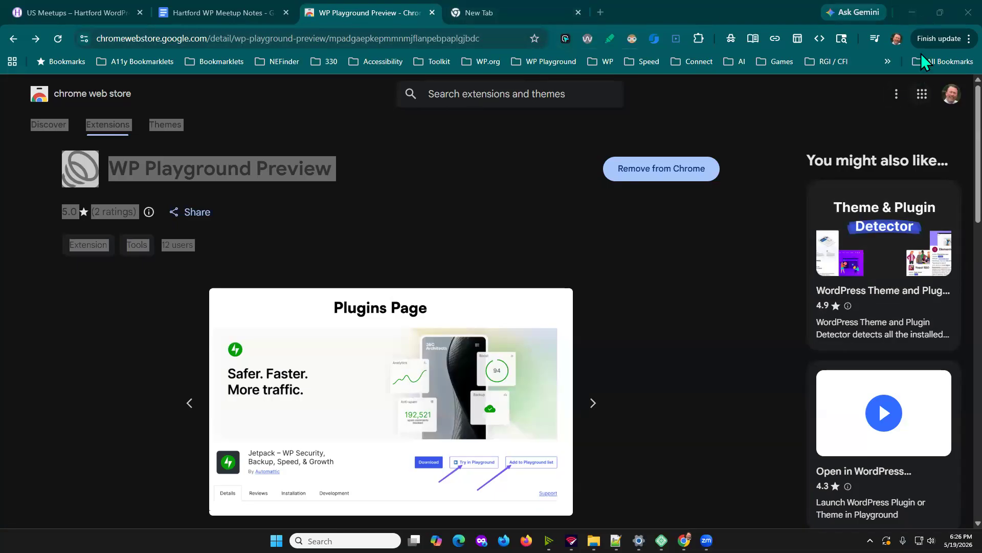
Bring up the WordPress 7.0 slide deck full size, advance three slides, and jump back to the Section 1 Admin improvements slide.
double_click(904, 13)
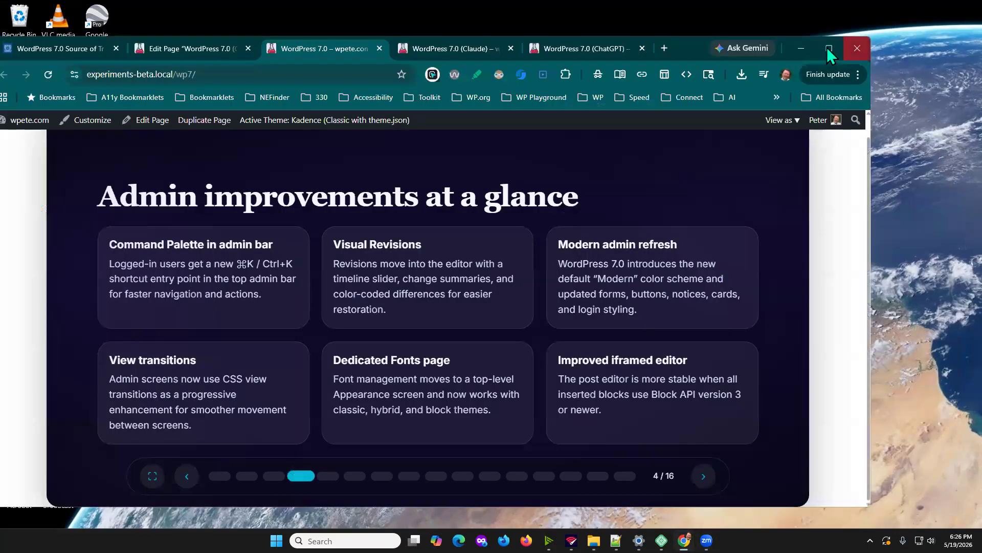
click(827, 47)
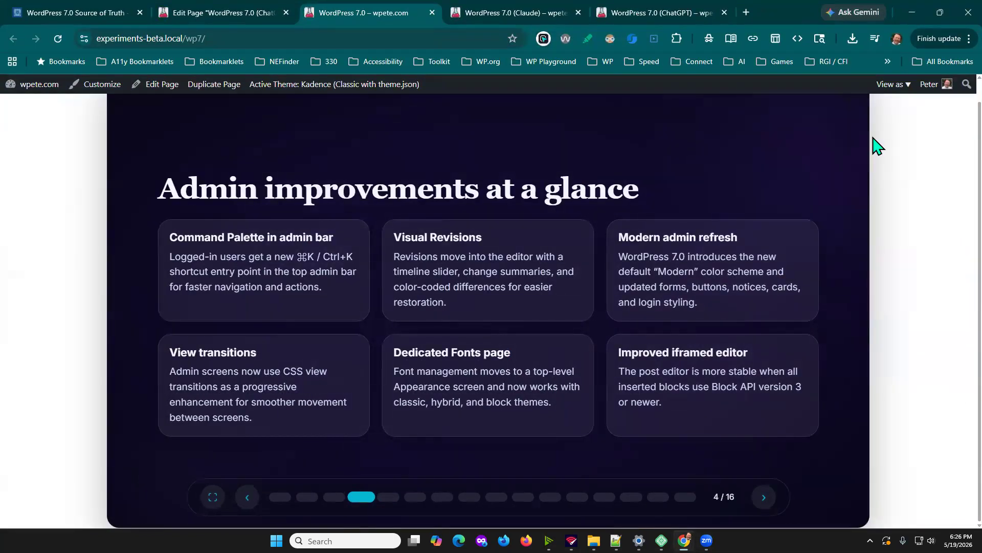
scroll(469, 170, up, 2)
scroll(516, 165, down, 1)
click(765, 496)
click(765, 497)
click(765, 497)
click(335, 497)
scroll(455, 115, up, 1)
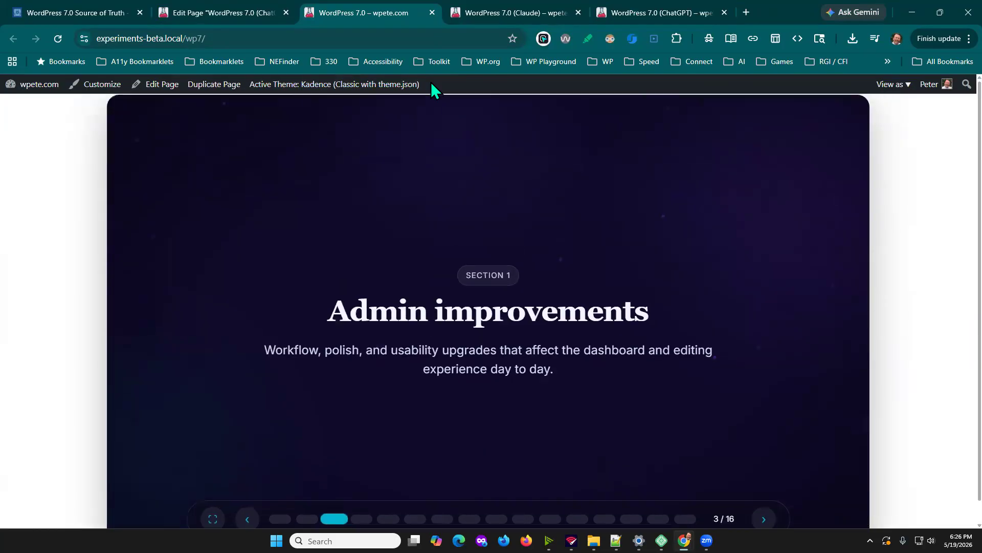
Present the Claude version of the WordPress 7.0 page, skimming from its title through the New Features for All Users section.
click(481, 13)
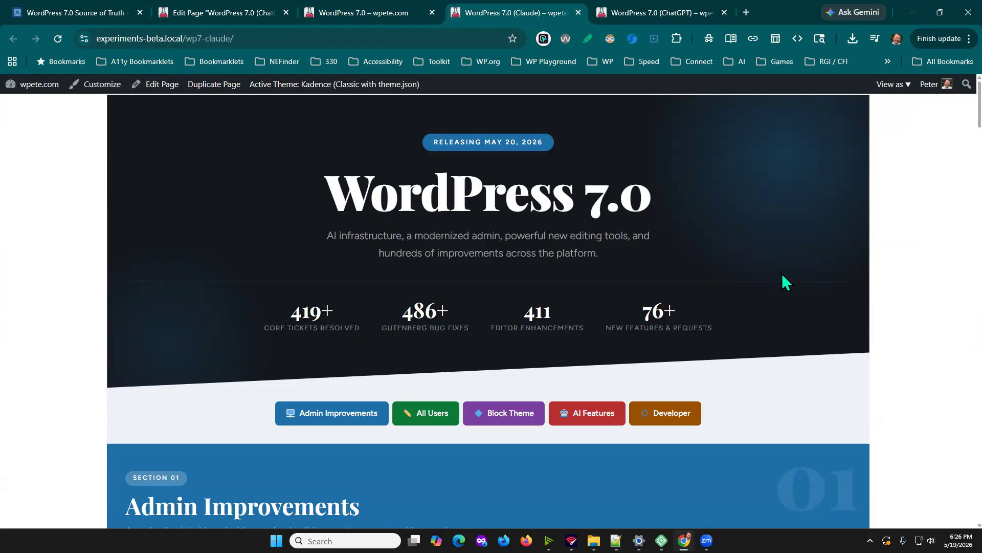
scroll(769, 313, down, 15)
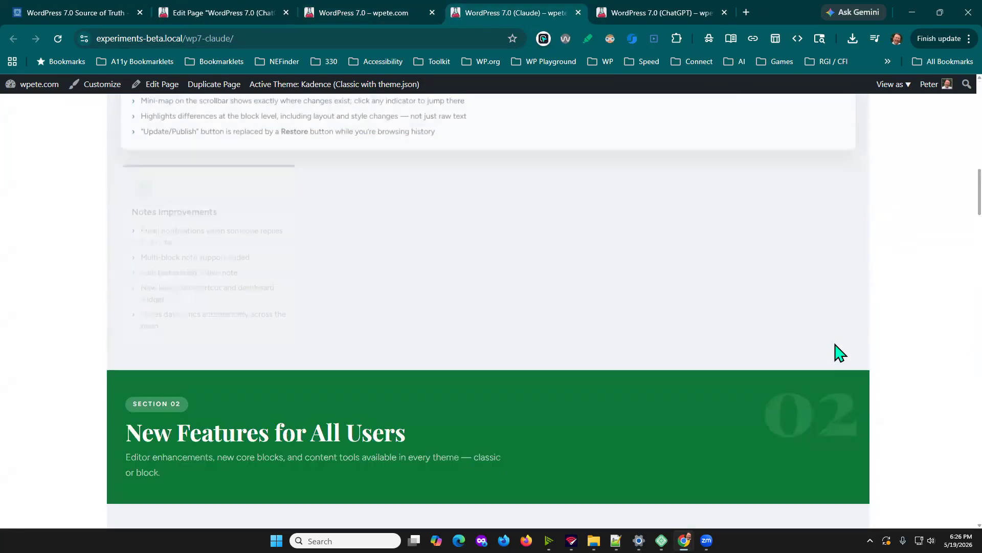
scroll(839, 353, down, 10)
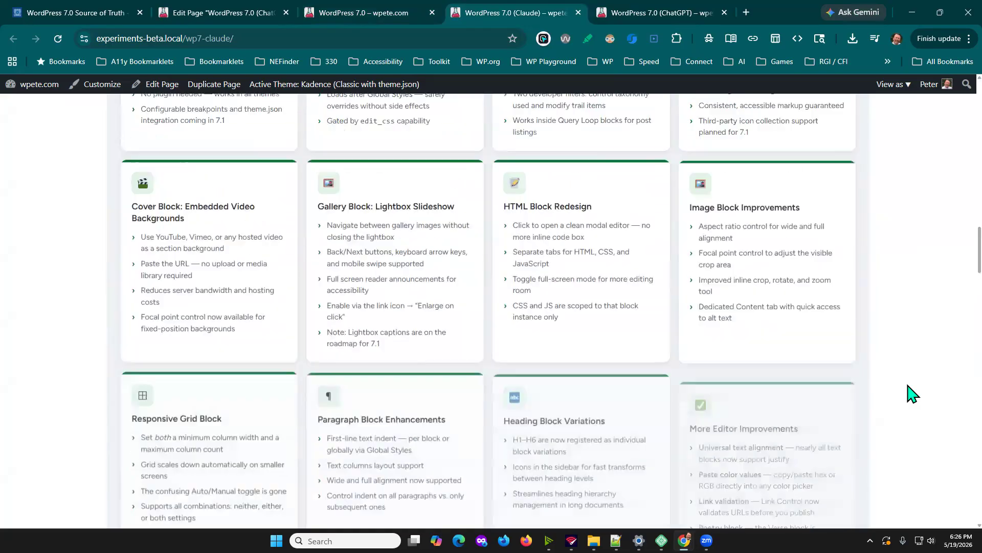
scroll(909, 394, up, 2)
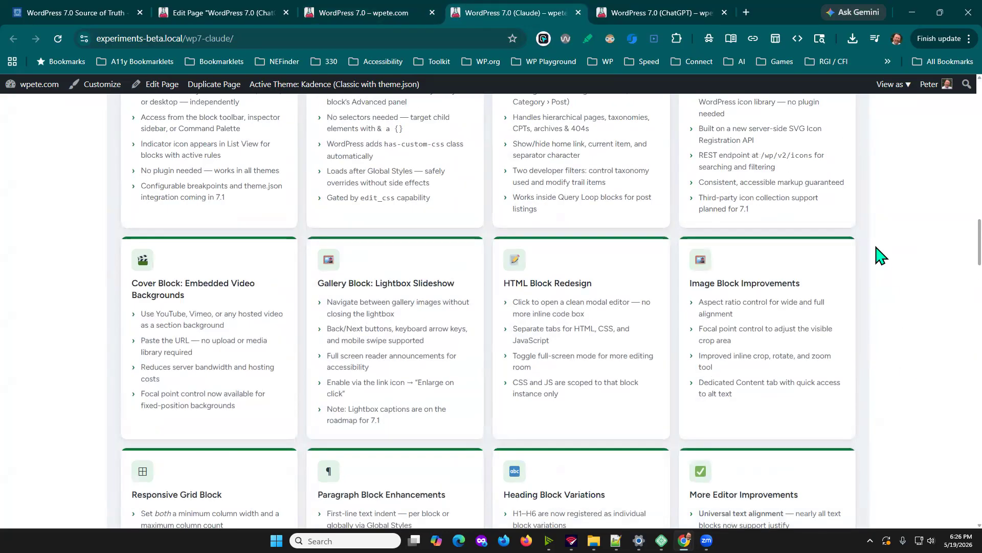
Present the ChatGPT version of the WordPress 7.0 page, skimming from the release status to the Block Theme Only Additions.
click(650, 13)
scroll(867, 295, down, 2)
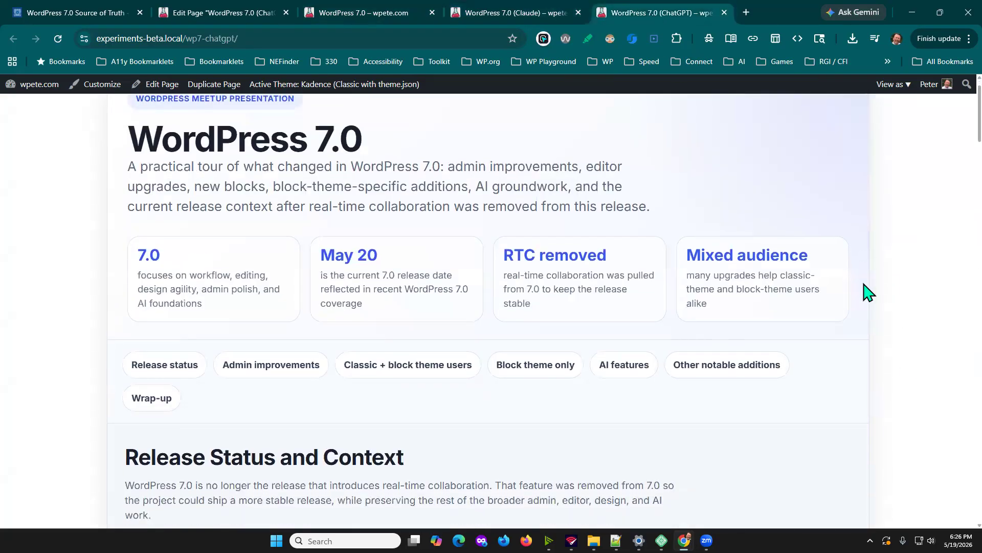
scroll(868, 294, up, 2)
scroll(868, 291, down, 7)
scroll(868, 291, down, 15)
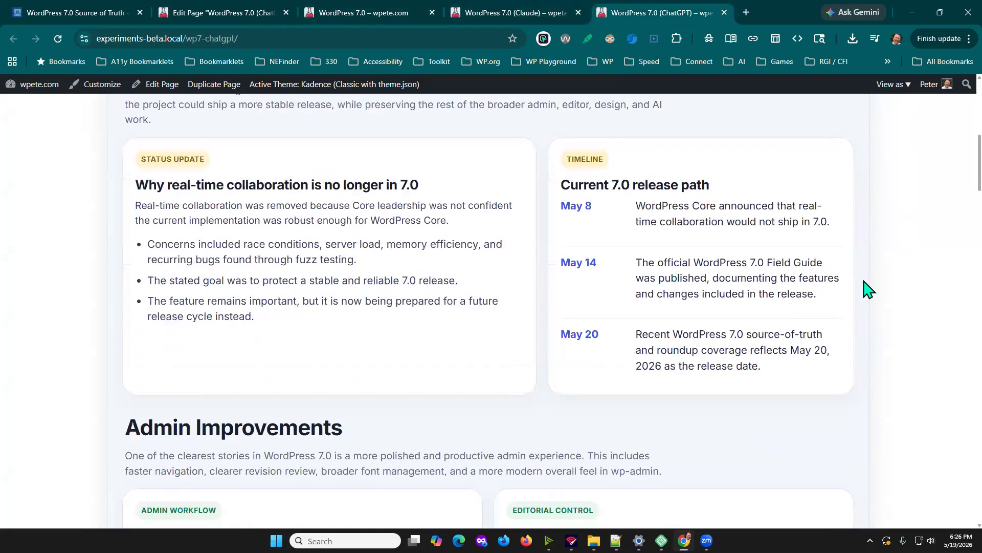
scroll(869, 289, up, 11)
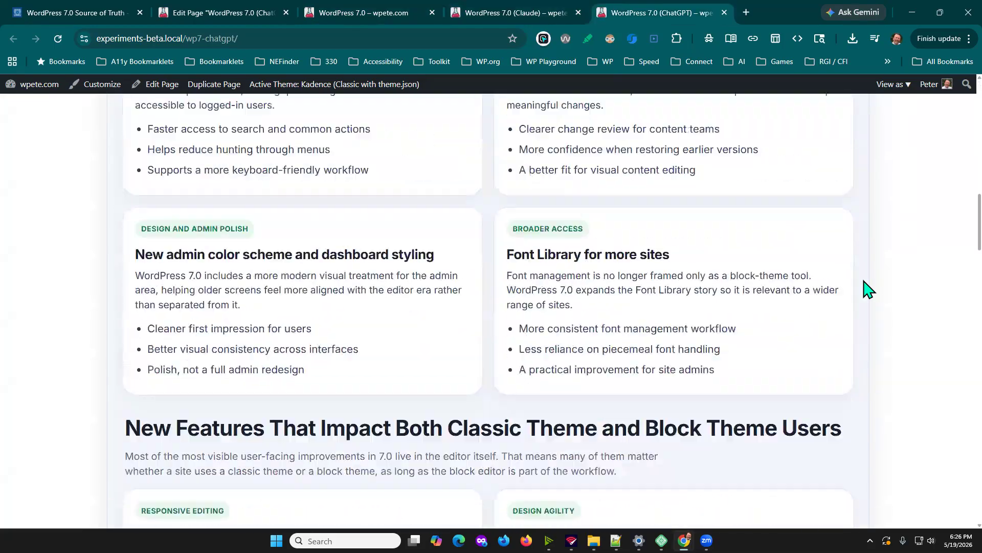
scroll(869, 289, down, 13)
scroll(865, 282, down, 6)
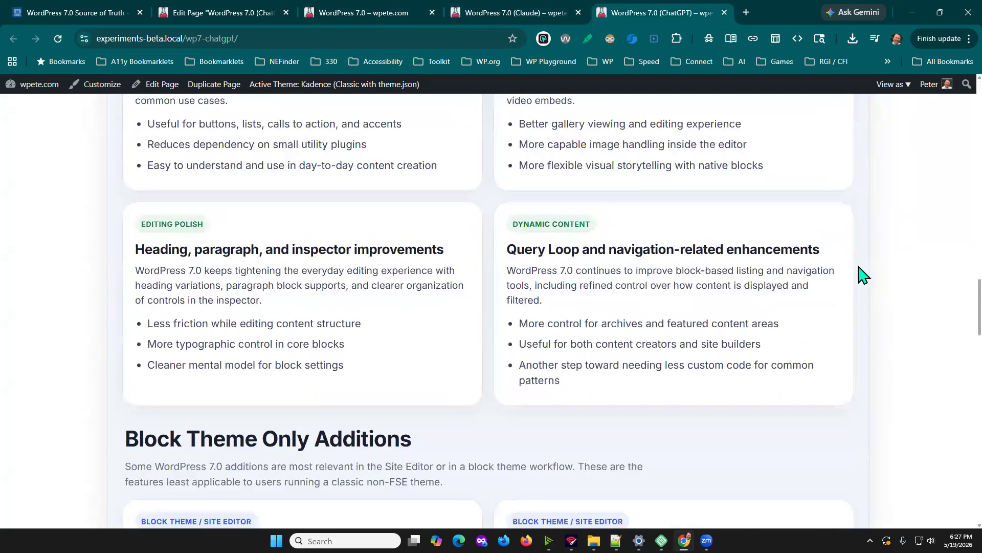
scroll(863, 275, down, 5)
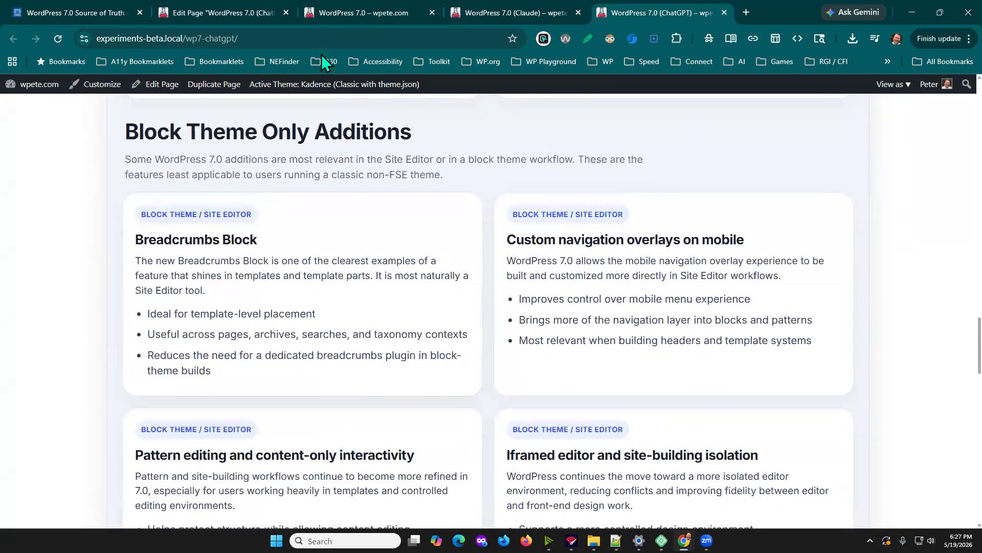
Return to the WordPress 7.0 slide deck and go from the agenda slide through Admin improvements to slide 4.
click(209, 13)
click(310, 12)
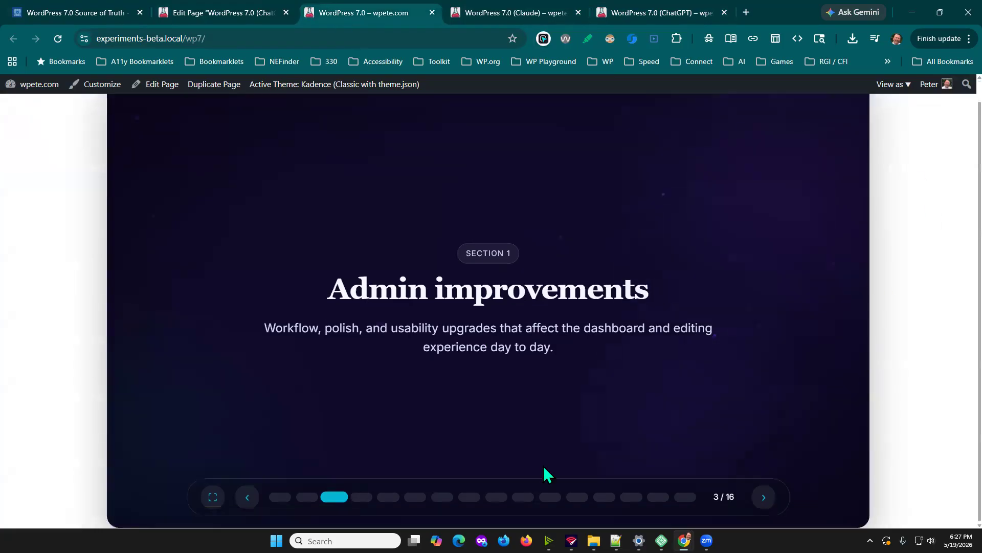
click(303, 497)
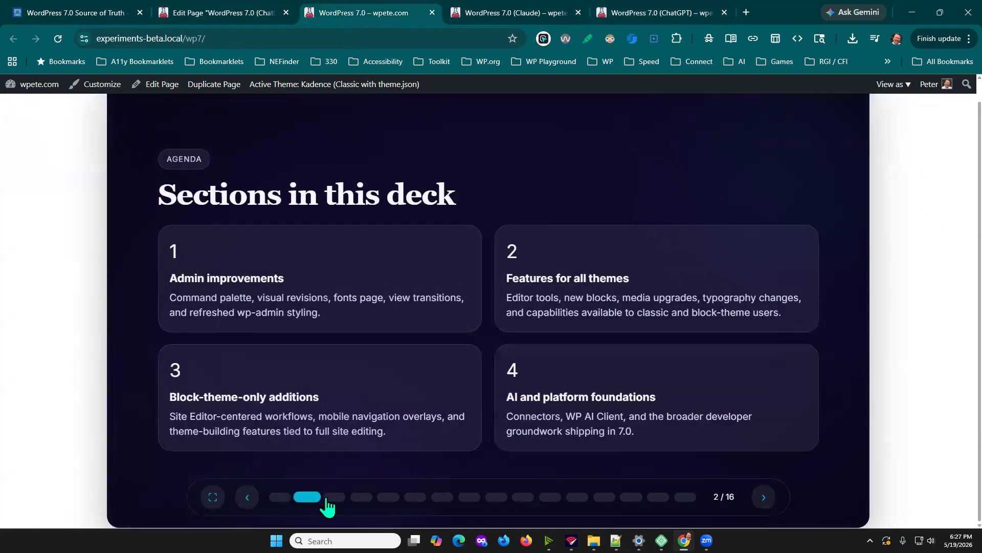
click(334, 498)
click(364, 497)
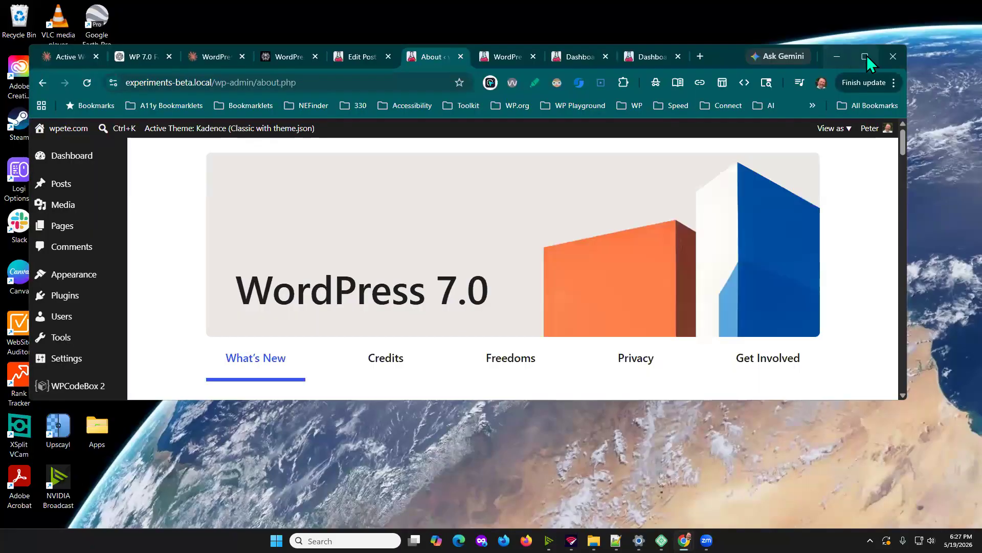
Maximize the browser window showing the local site's WordPress 7.0 About page and open that site's Dashboard.
click(865, 54)
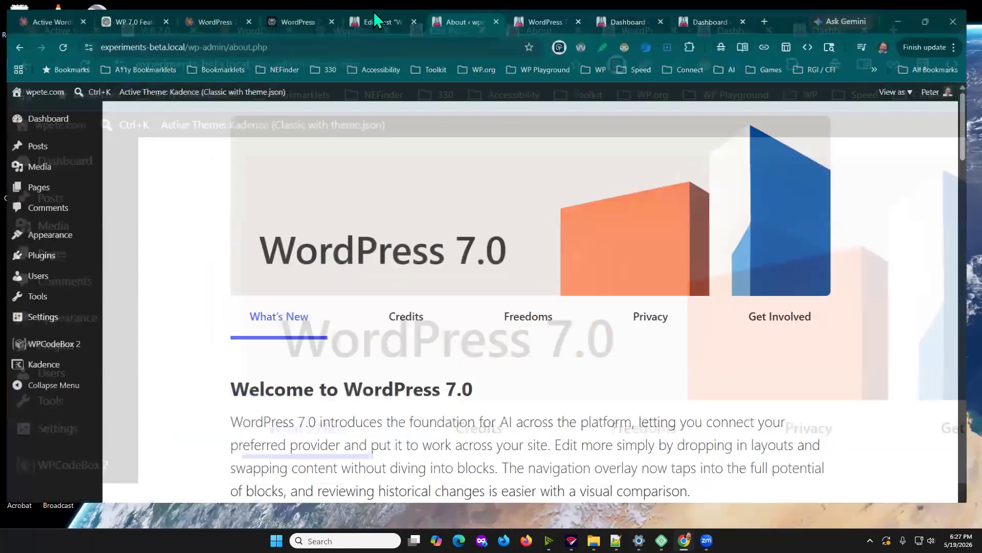
click(374, 13)
click(466, 9)
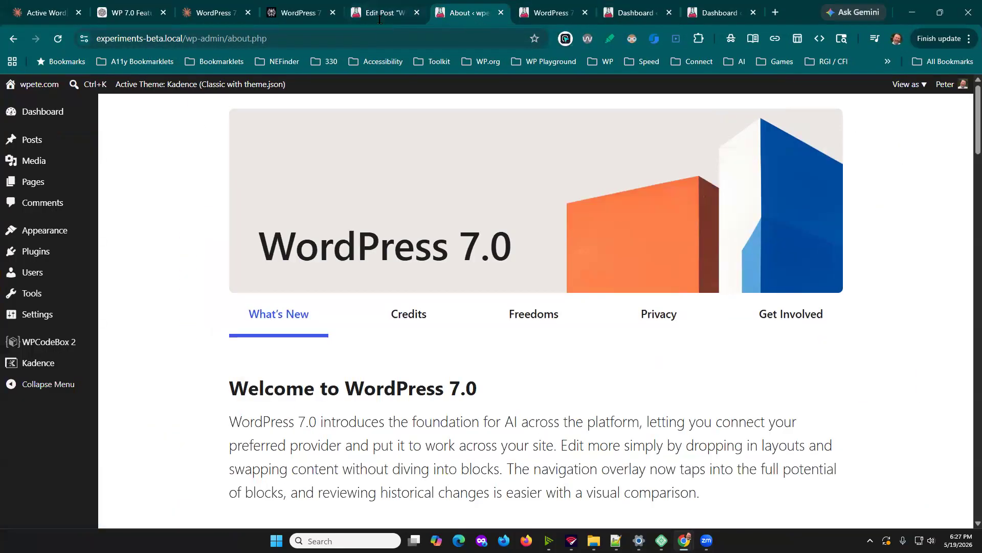
click(40, 118)
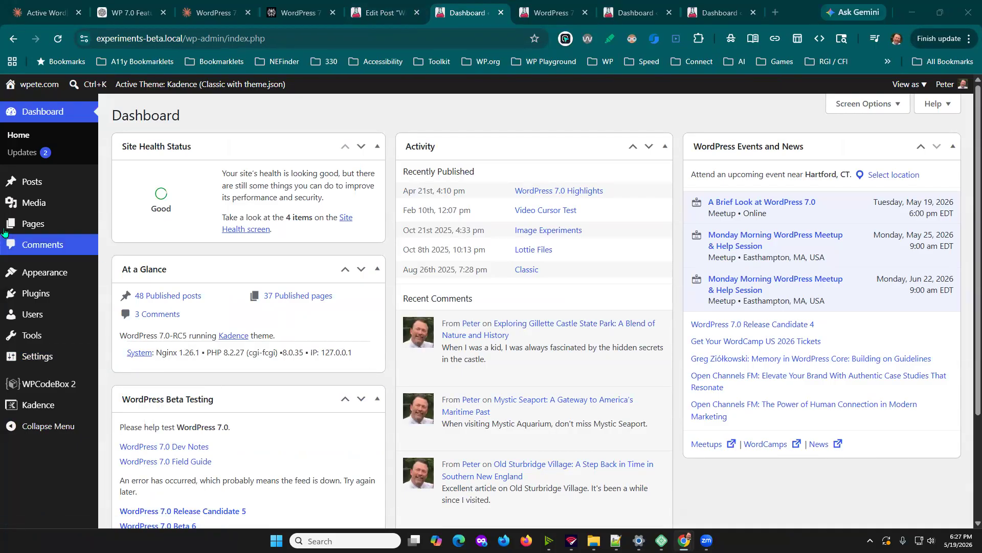
Try to open the Appearance > Fonts page by searching the Command Palette for "font".
click(88, 84)
key(Escape)
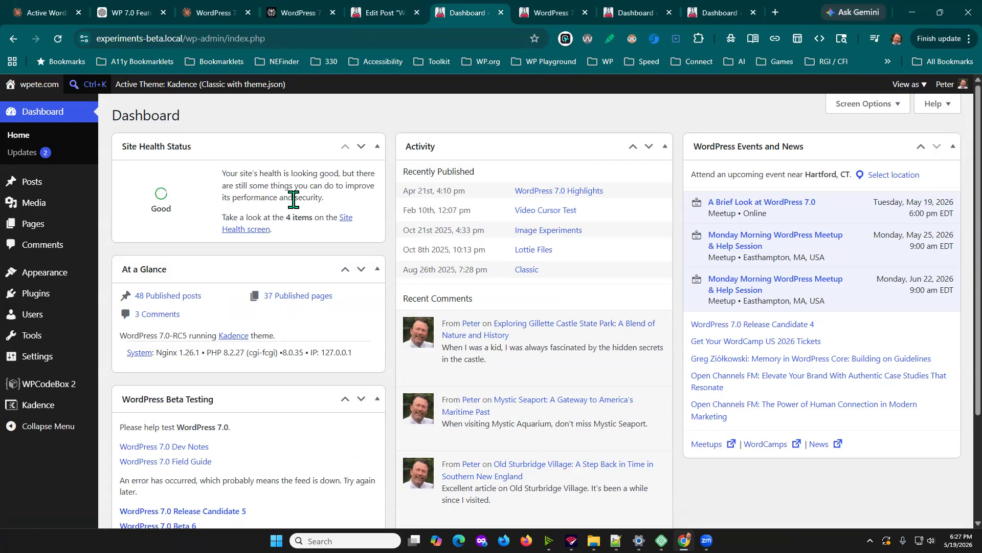
key(ctrl+k)
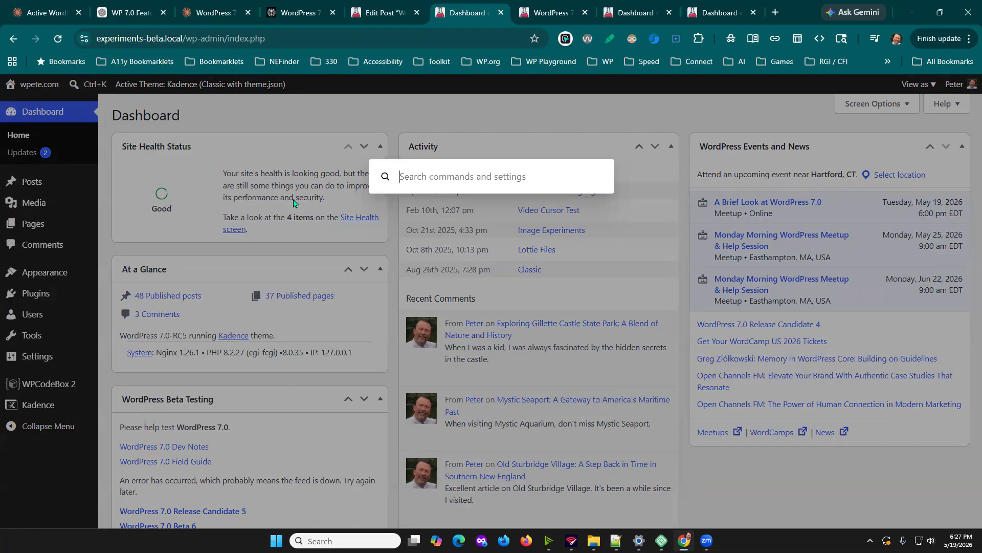
text(font)
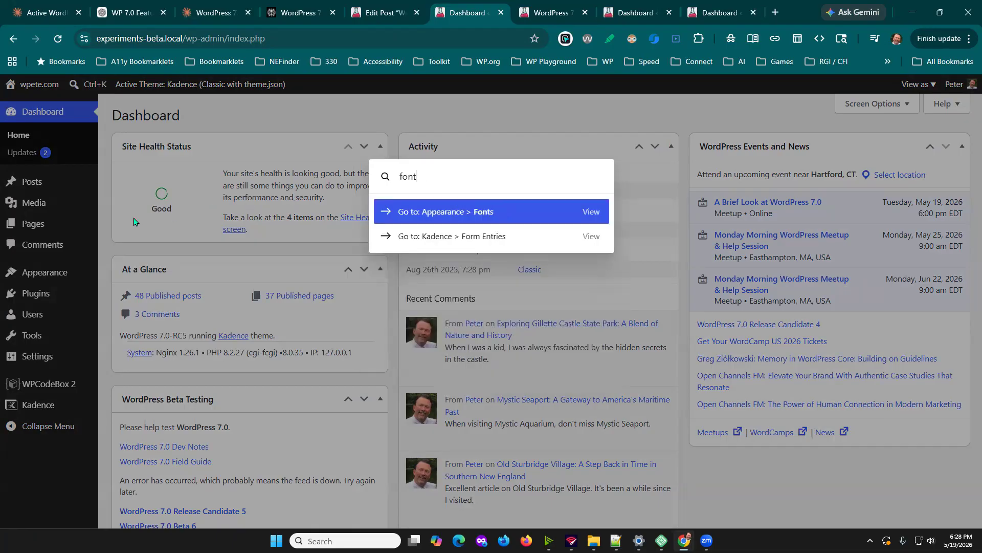
click(448, 216)
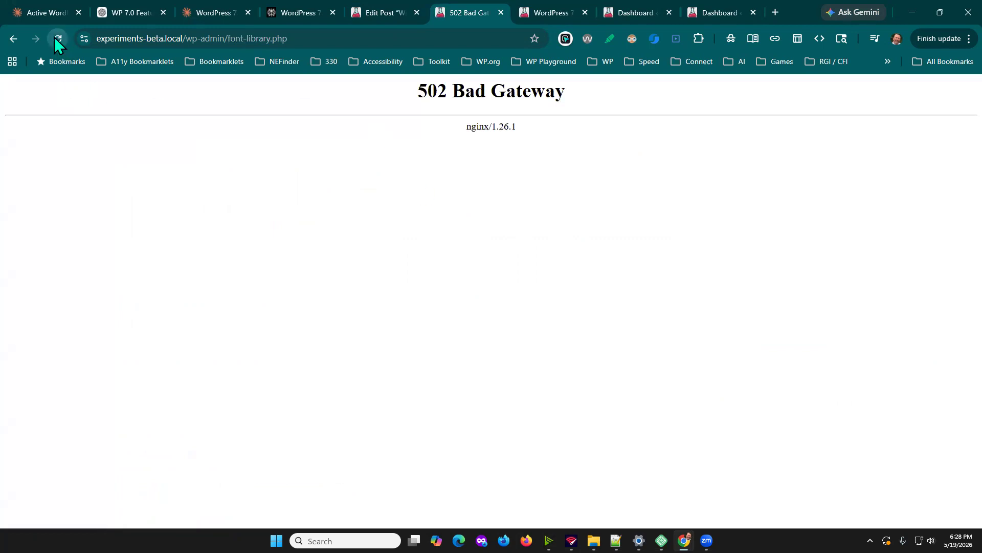
Return from the font library address to the local site's Dashboard.
click(402, 14)
click(287, 9)
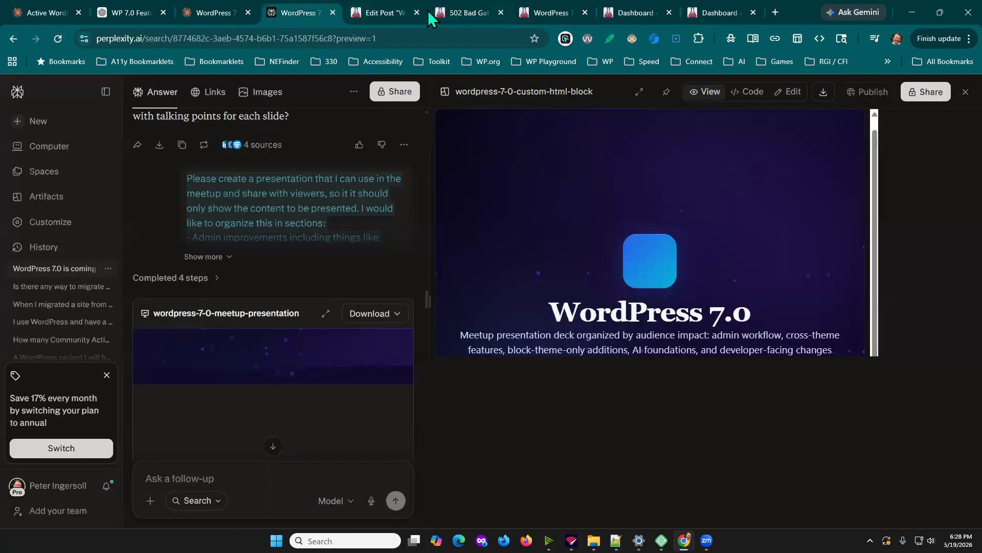
click(474, 12)
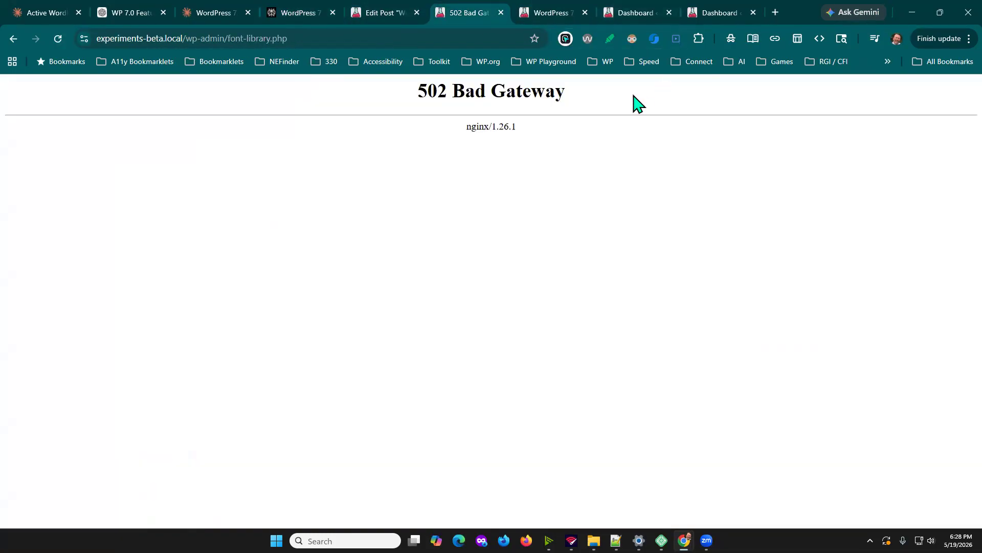
click(17, 36)
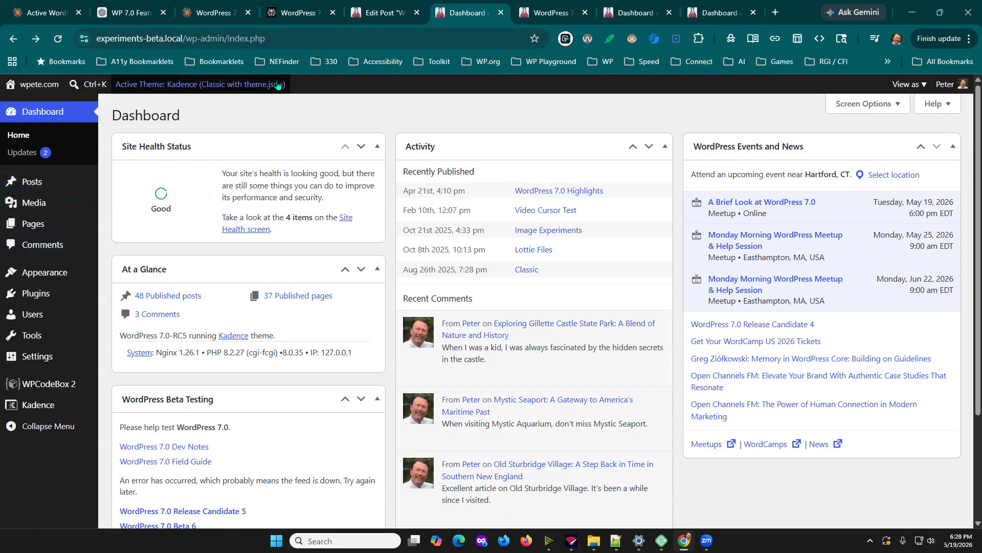
Search the Command Palette for "user" and open Users > Profile.
click(94, 87)
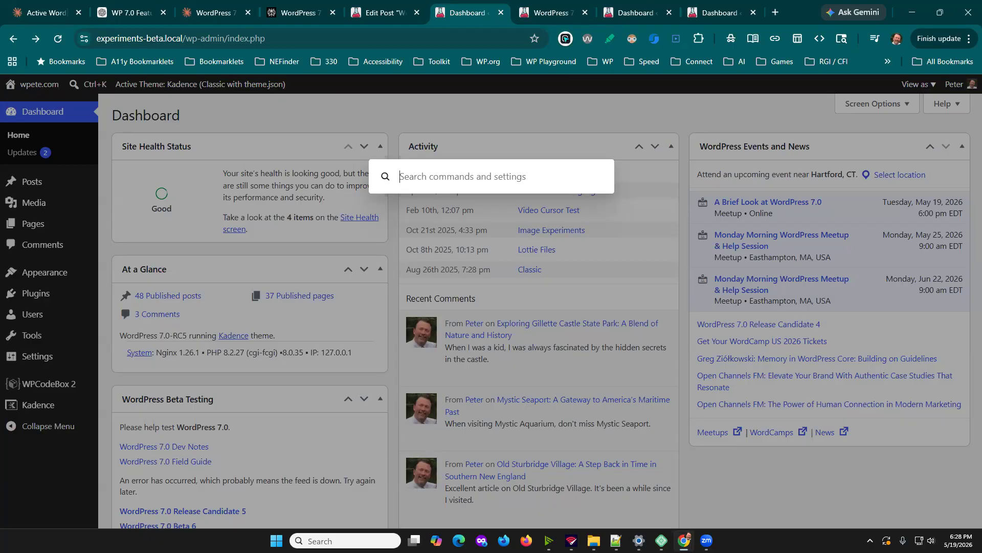
text(user)
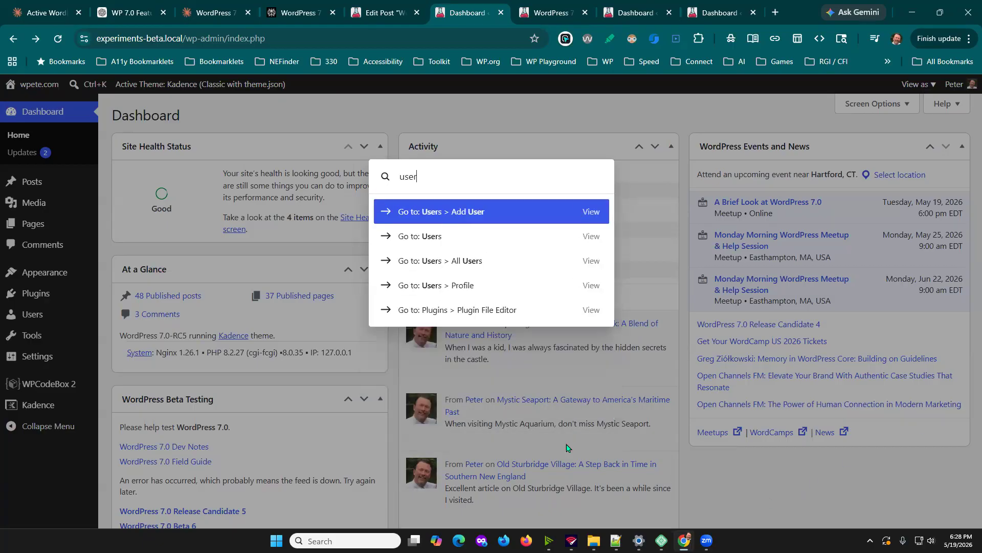
click(427, 285)
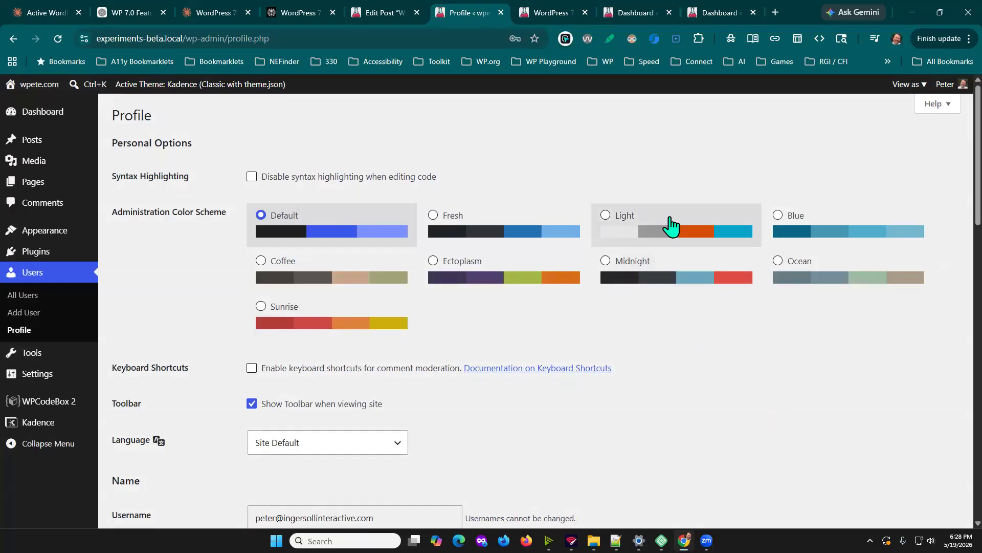
Open the Reading settings and look over the search engine visibility option and Homepage Category Filter.
click(95, 88)
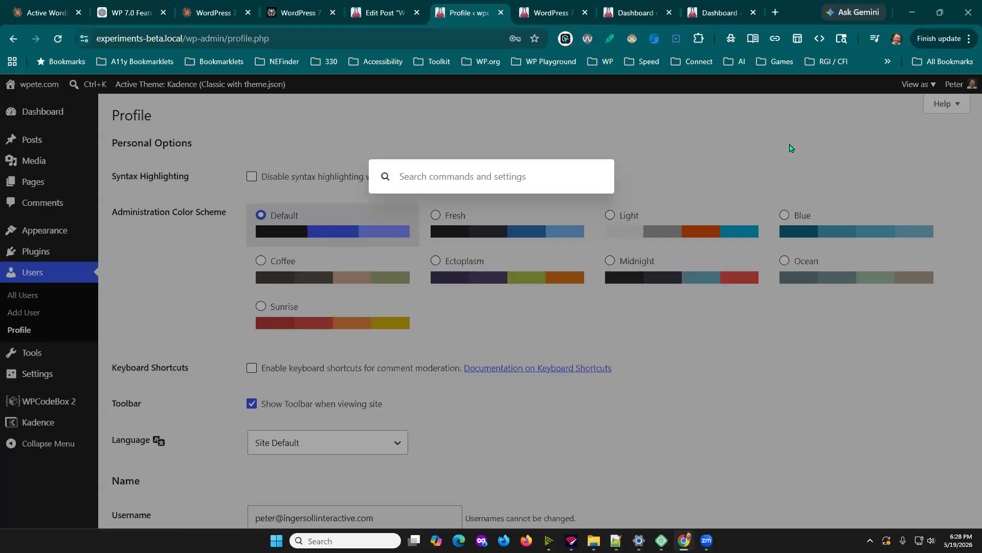
click(38, 371)
mouse_move(38, 372)
click(125, 406)
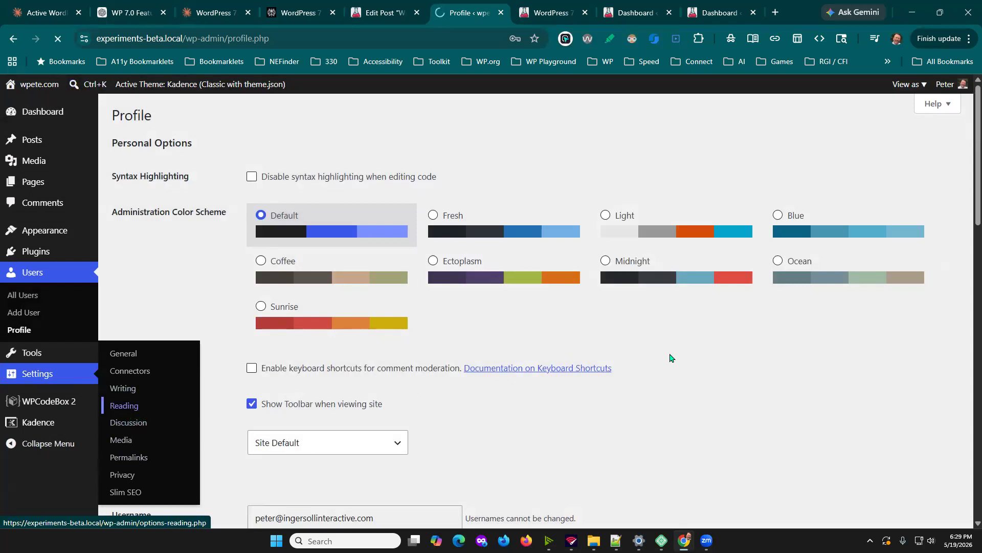
scroll(641, 386, down, 1)
scroll(643, 386, down, 3)
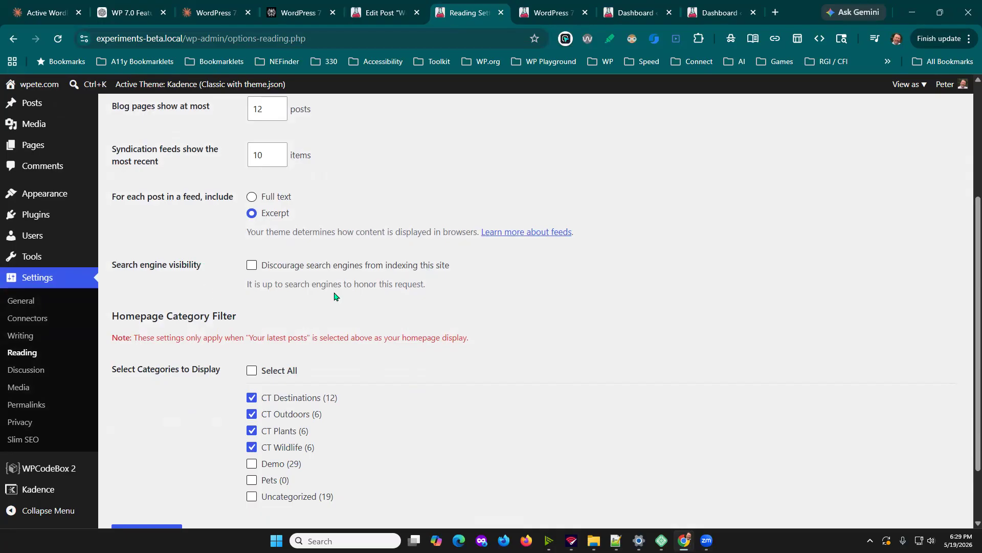
scroll(690, 384, up, 5)
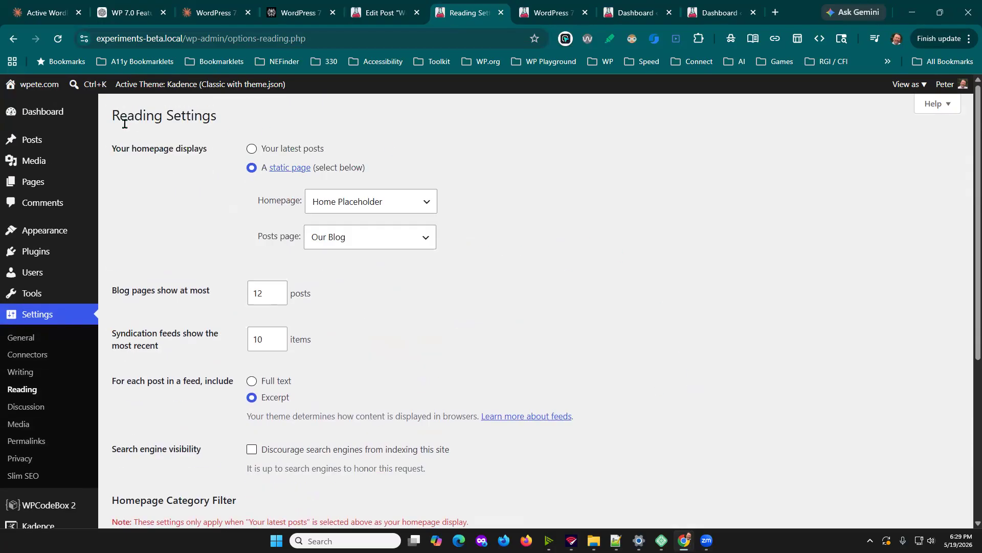
Search the Command Palette for "search" from the Reading settings.
click(76, 84)
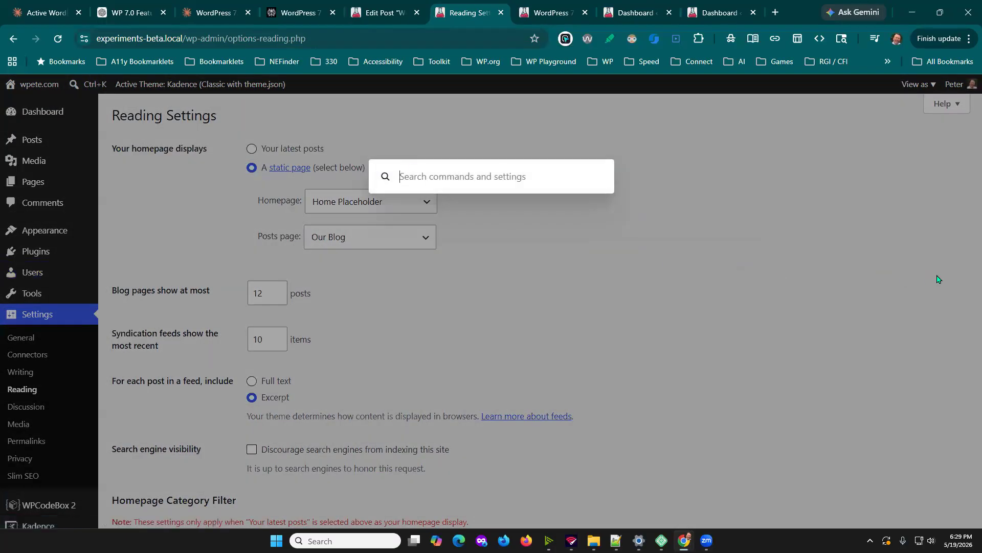
text(sear)
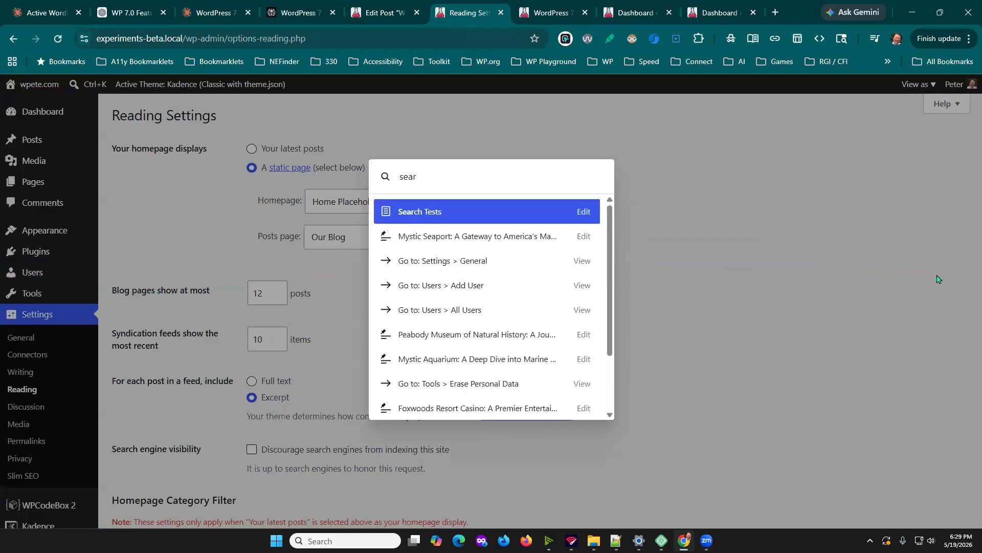
text(ch)
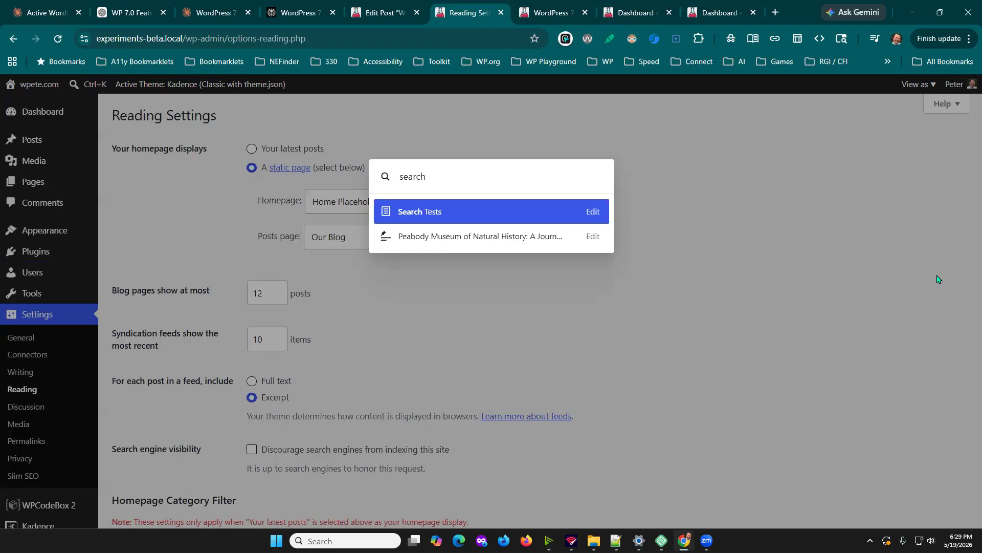
Replace the Command Palette query with "reading" and go to Settings > Reading.
key(BackSpace)
key(BackSpace)
key(BackSpace)
key(BackSpace)
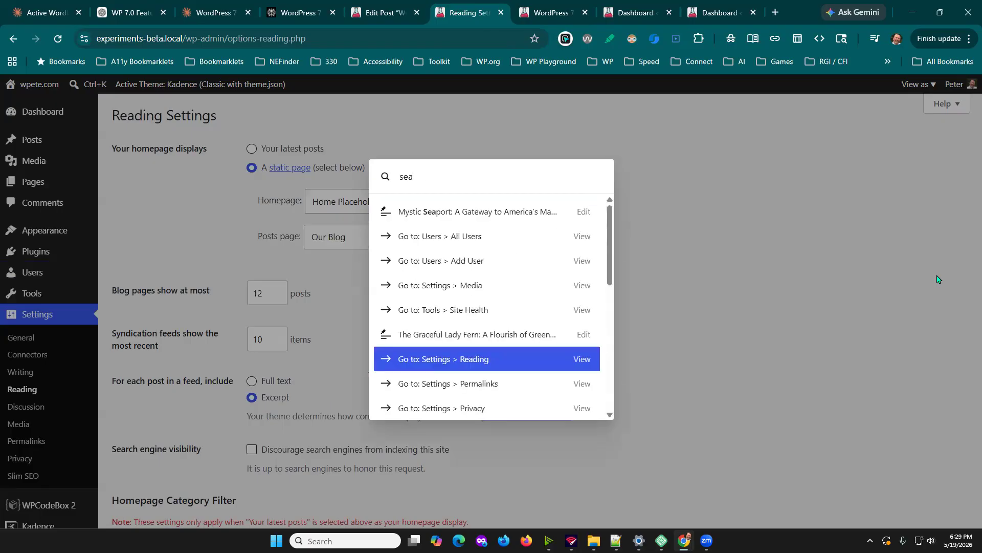
key(BackSpace)
key(BackSpace)
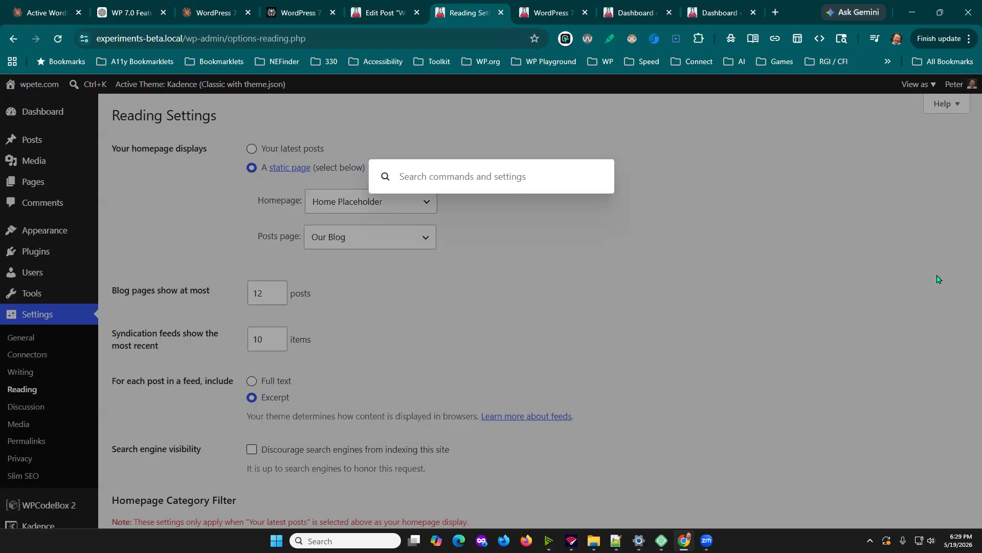
text(reading)
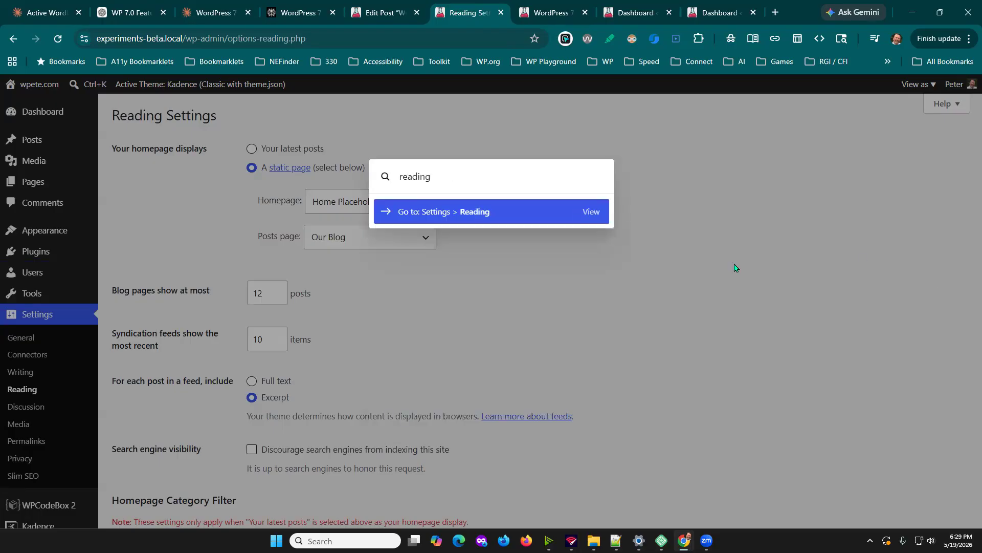
click(459, 209)
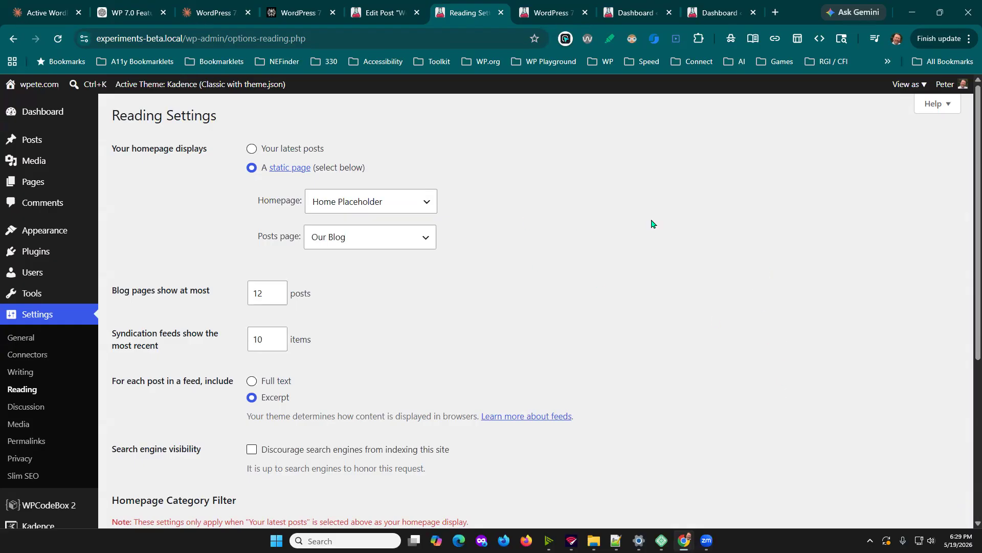
Search the Command Palette for "theme", move the selection through the results and open Appearance > Themes.
key(ctrl+k)
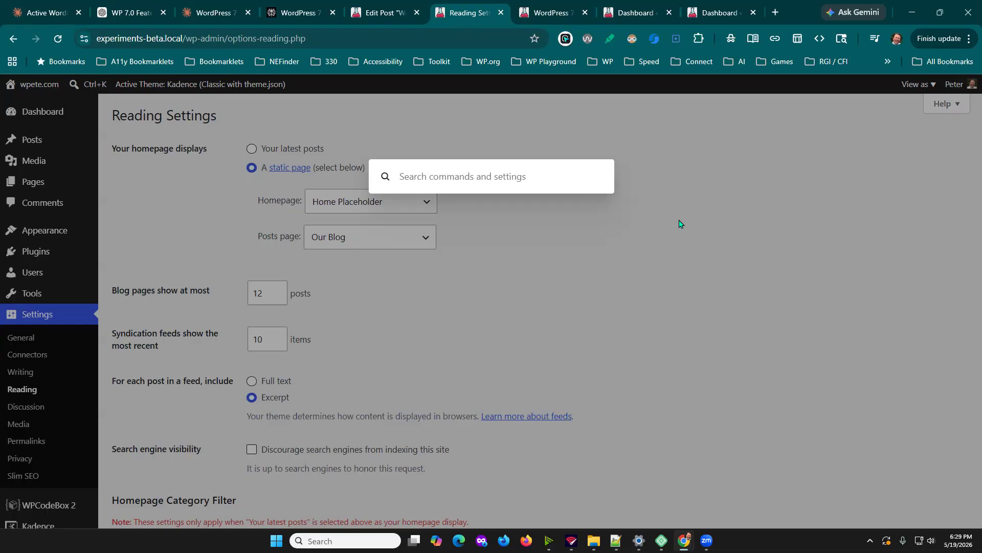
text(theme)
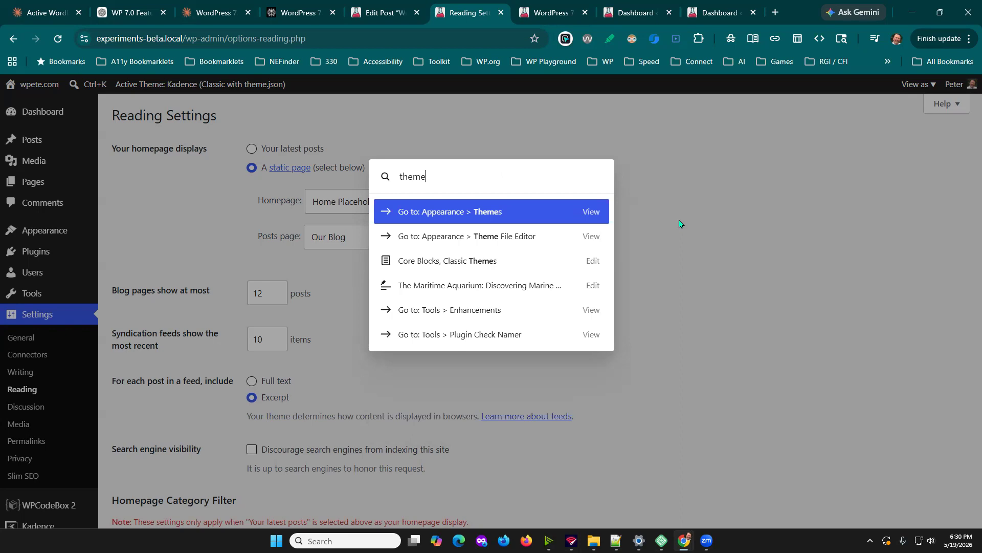
key(Down)
key(Down)
key(Down)
key(Down)
key(Up)
key(Up)
key(Up)
key(Up)
key(Down)
key(Down)
key(Down)
key(Down)
key(Up)
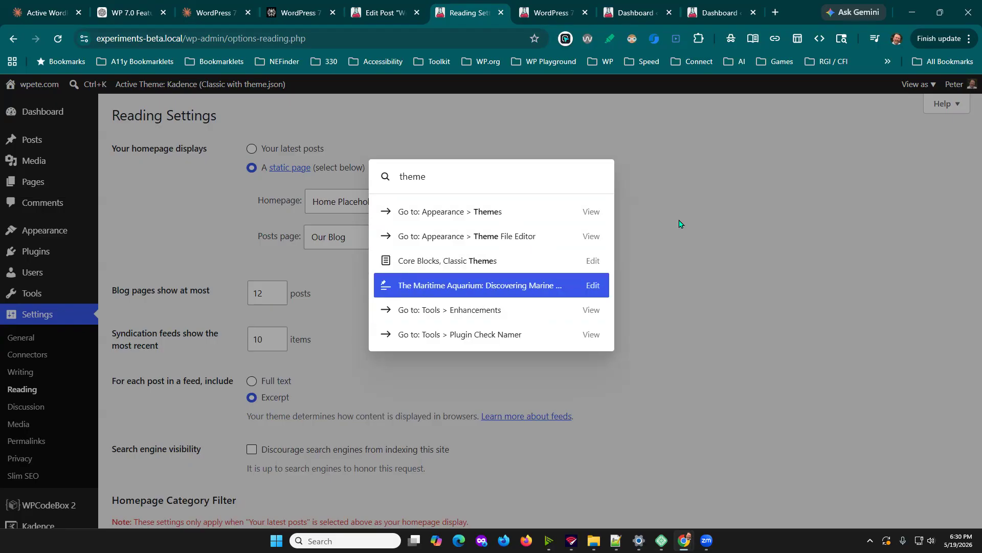
key(Up)
key(Up)
key(Up)
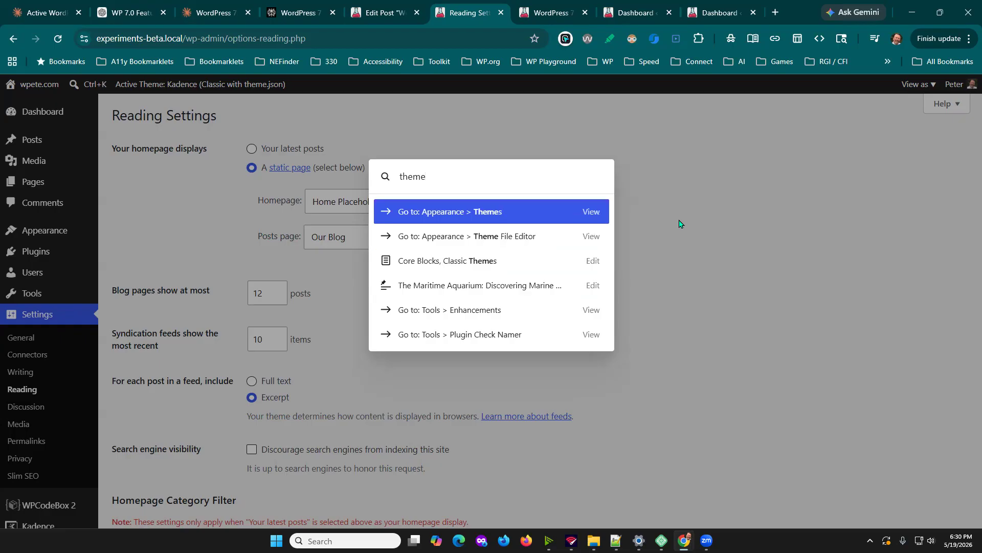
key(Down)
key(Down)
key(Down)
key(Up)
key(Up)
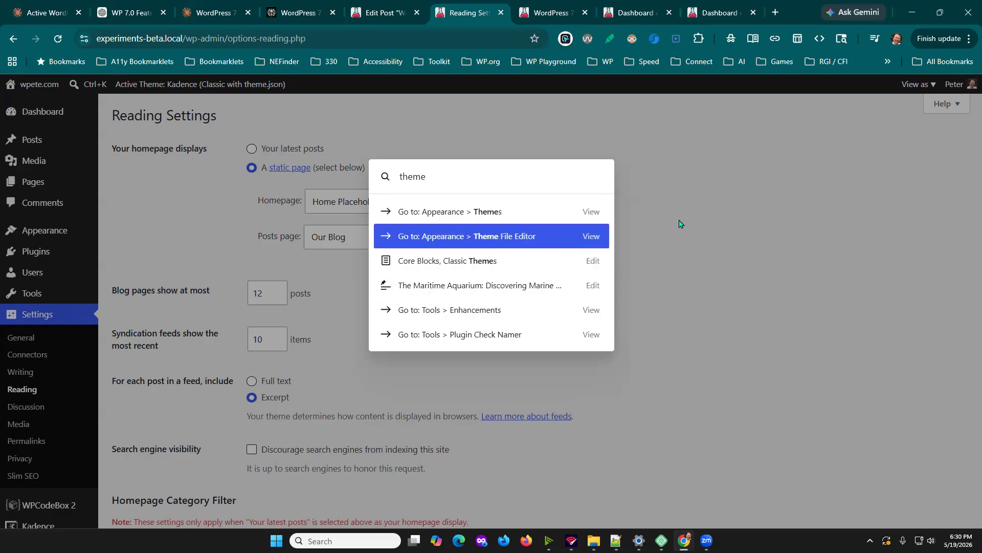
key(Up)
key(Return)
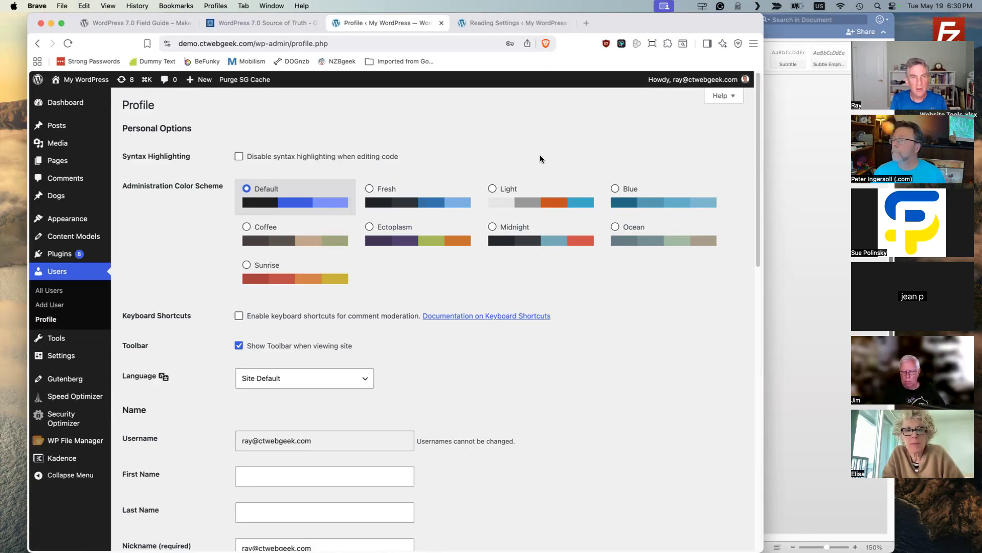
On the demo site, search the Command Palette for "users" and open Users > Profile.
key(super+k)
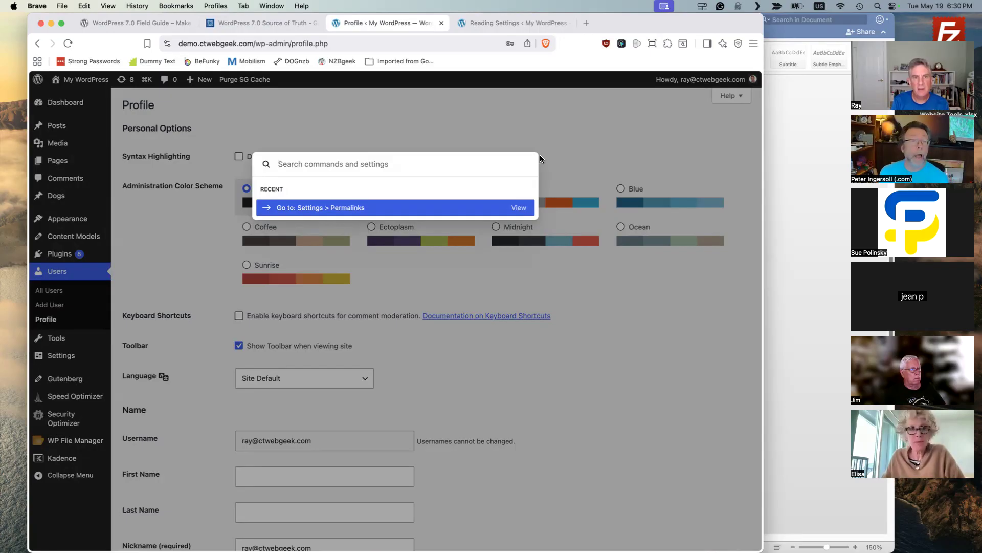
text(users)
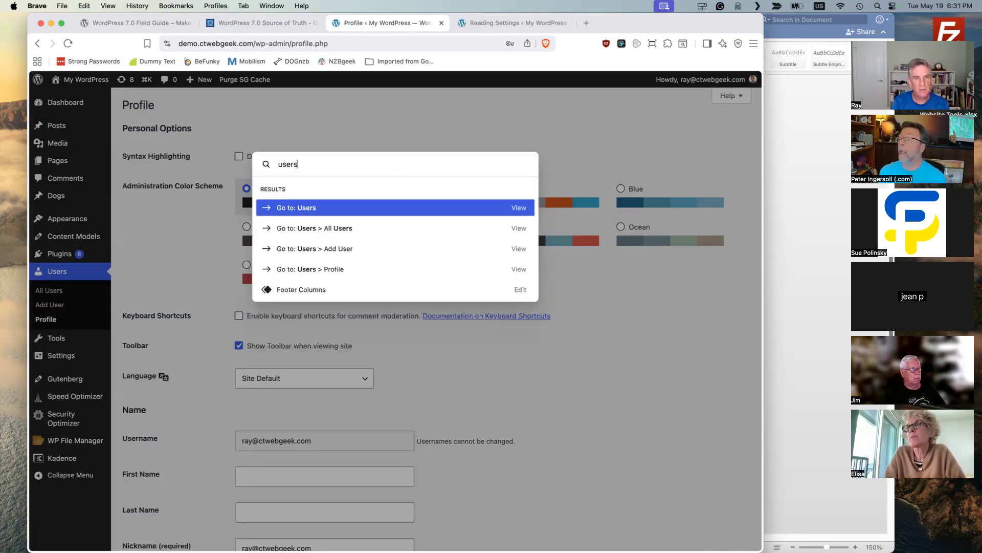
key(Down)
key(Down)
key(Down)
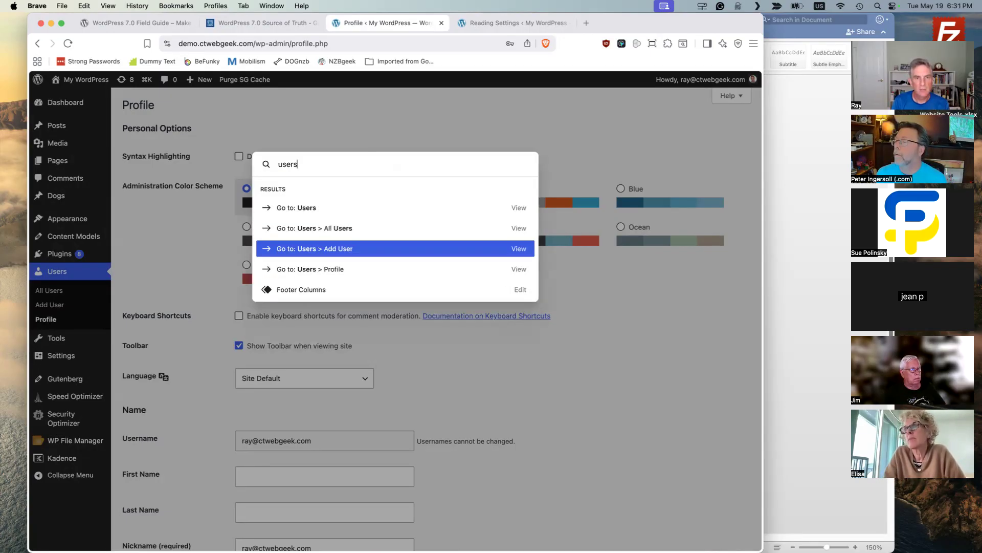
key(Return)
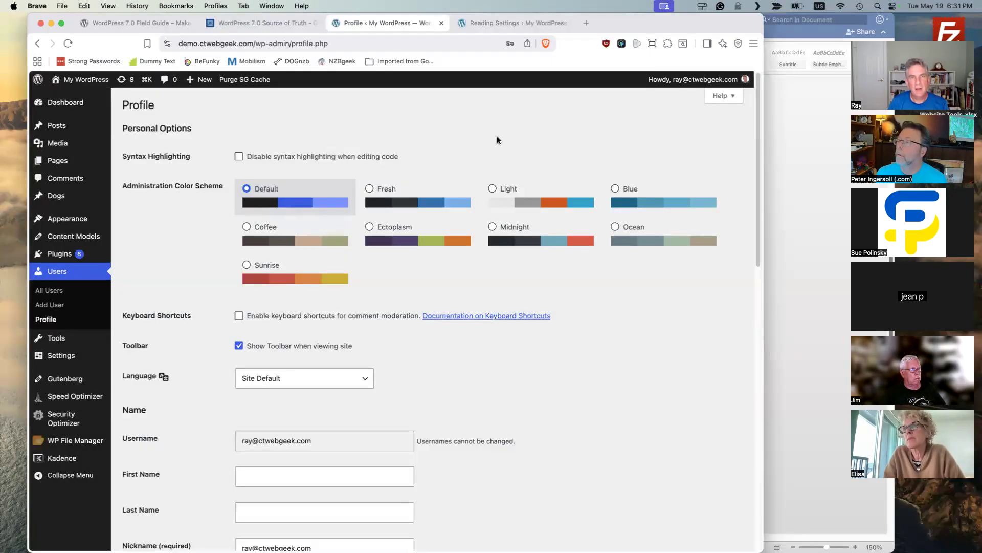
key(super+k)
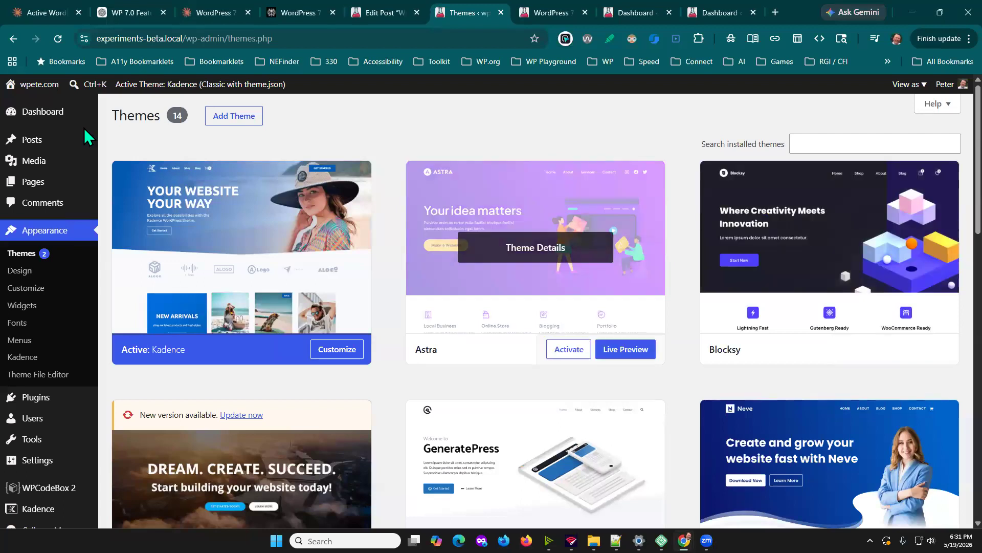
mouse_move(45, 122)
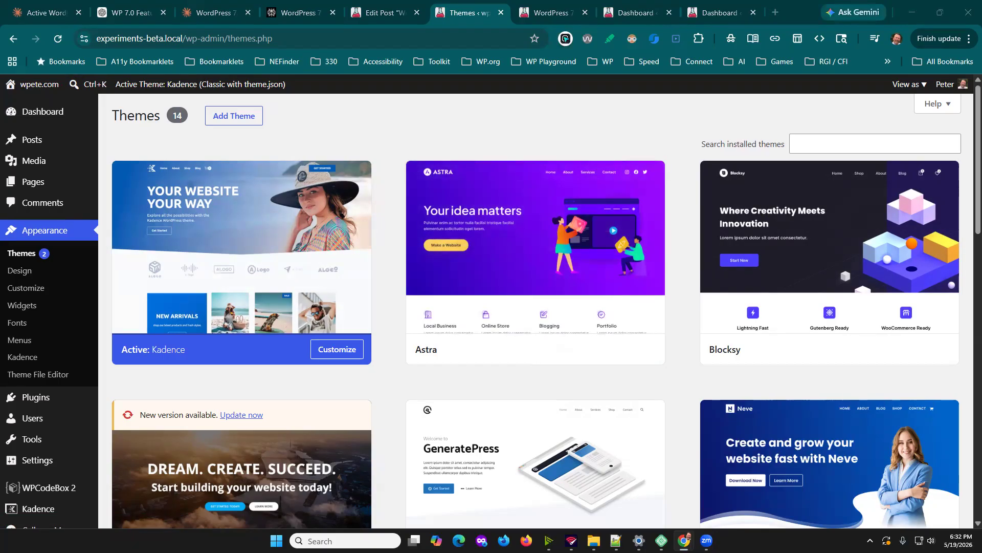
Switch back to the WordPress 7.0 slide deck window at the "Admin improvements at a glance" slide.
key(alt+Tab)
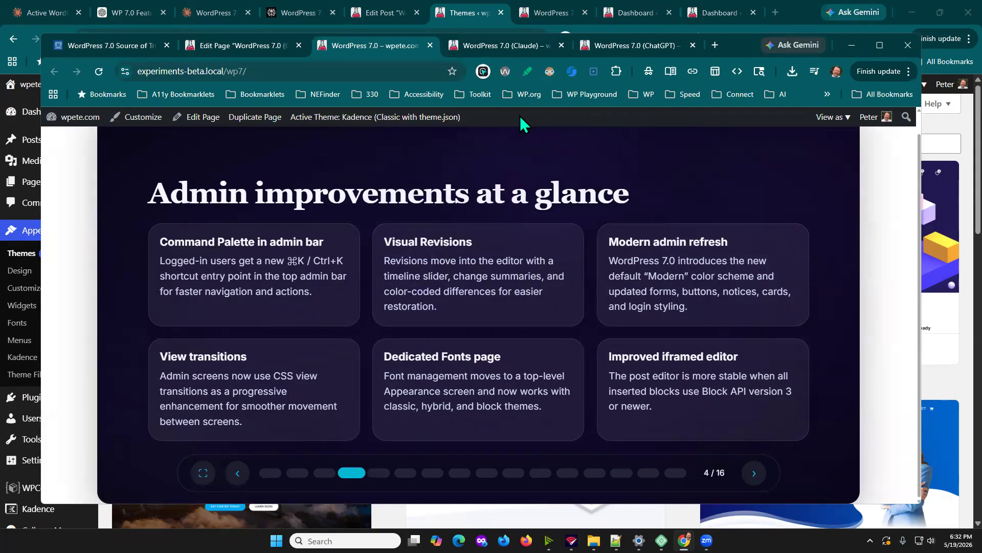
drag(536, 114, 689, 129)
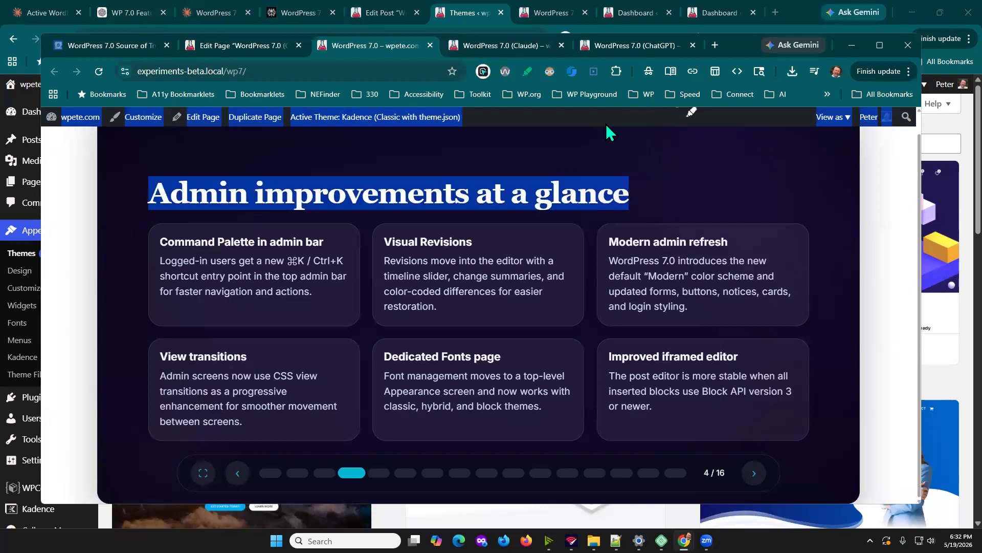
Clear the text selection on the slide and move the slide deck window aside to uncover the WordPress admin.
click(559, 112)
scroll(568, 128, up, 1)
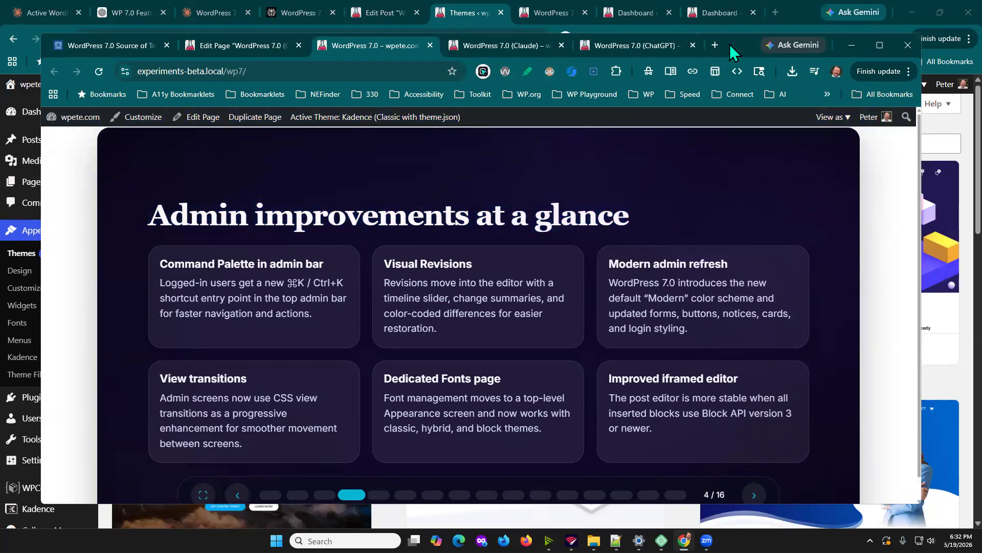
drag(733, 44, 981, 44)
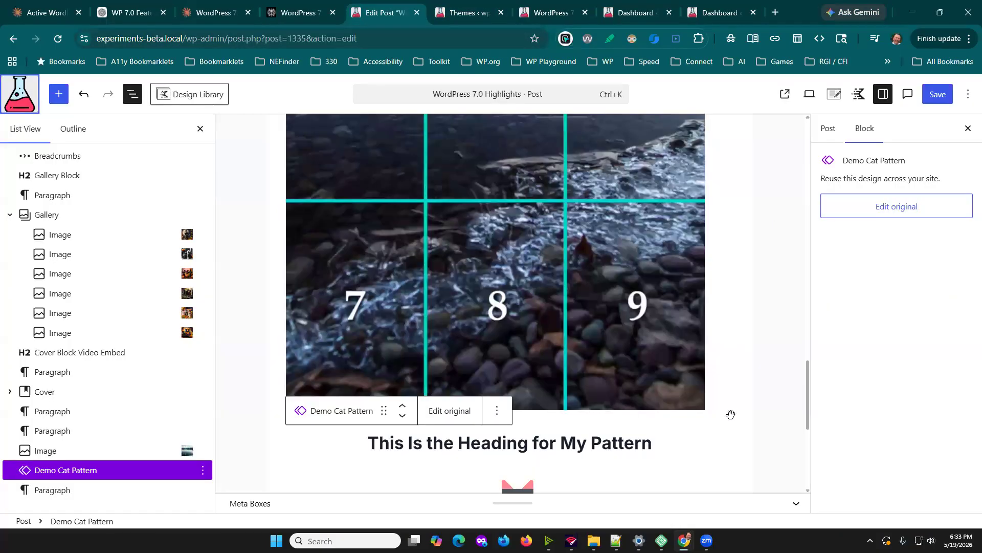
Add the paragraph "Adding a paragraph" below the Demo Cat Pattern in the WordPress 7.0 Highlights post and list its Typography options.
scroll(732, 415, up, 4)
scroll(742, 418, down, 9)
scroll(742, 417, up, 6)
scroll(742, 418, up, 1)
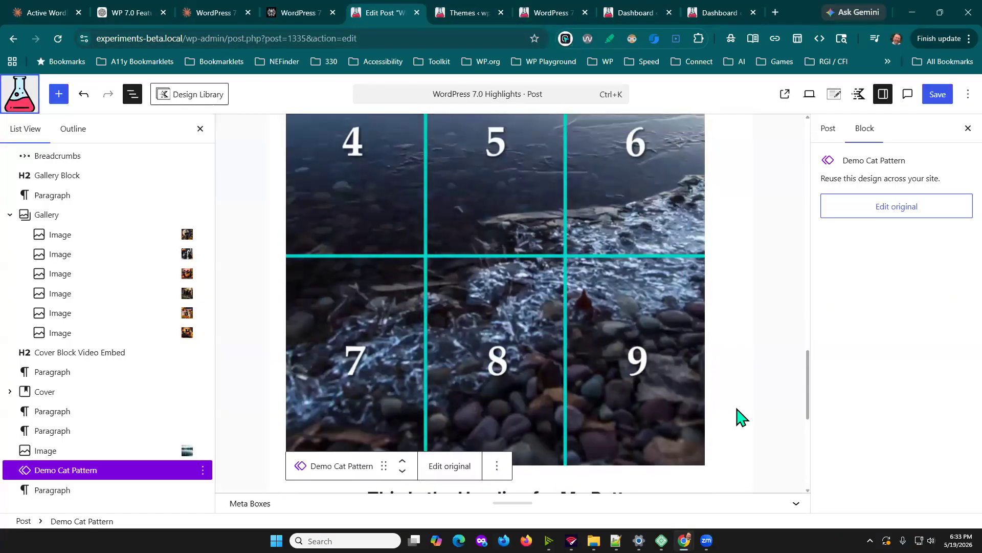
scroll(742, 418, down, 5)
scroll(739, 416, down, 3)
scroll(739, 416, up, 3)
scroll(660, 307, down, 3)
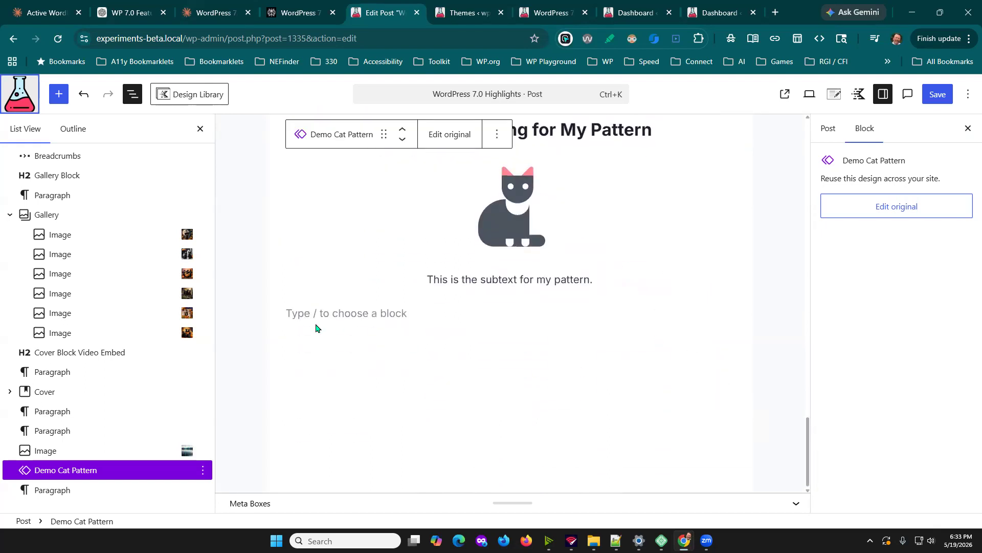
click(317, 314)
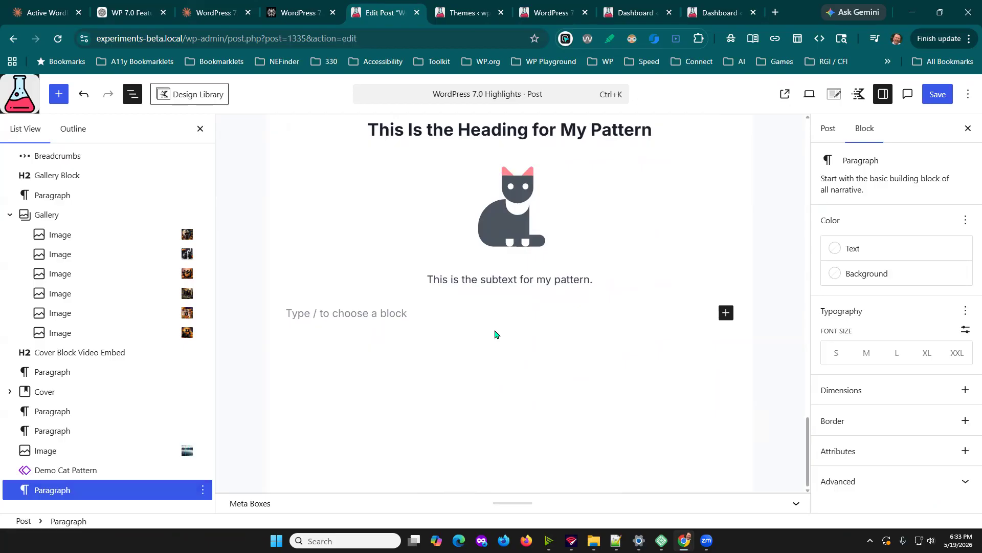
text(ng a paragraphb)
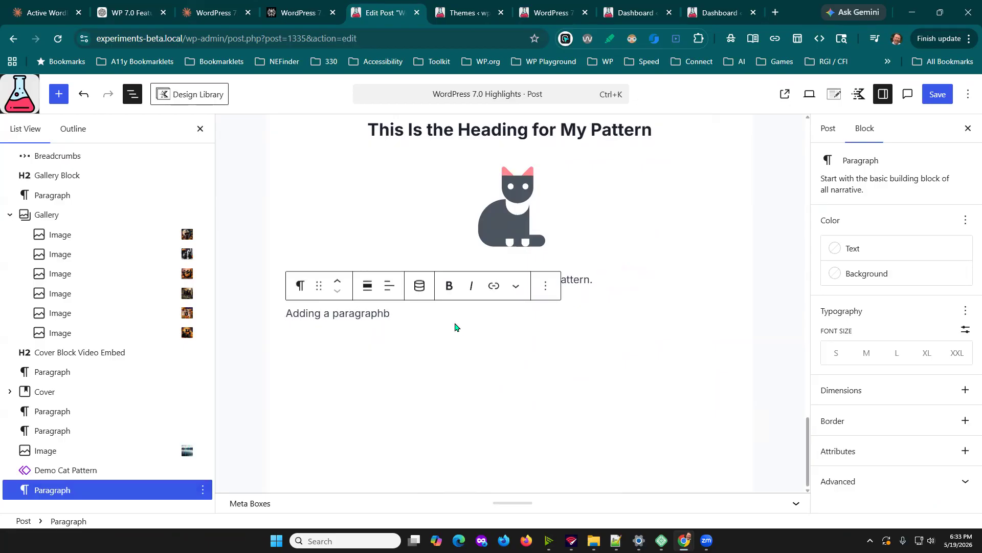
key(BackSpace)
click(334, 314)
click(966, 311)
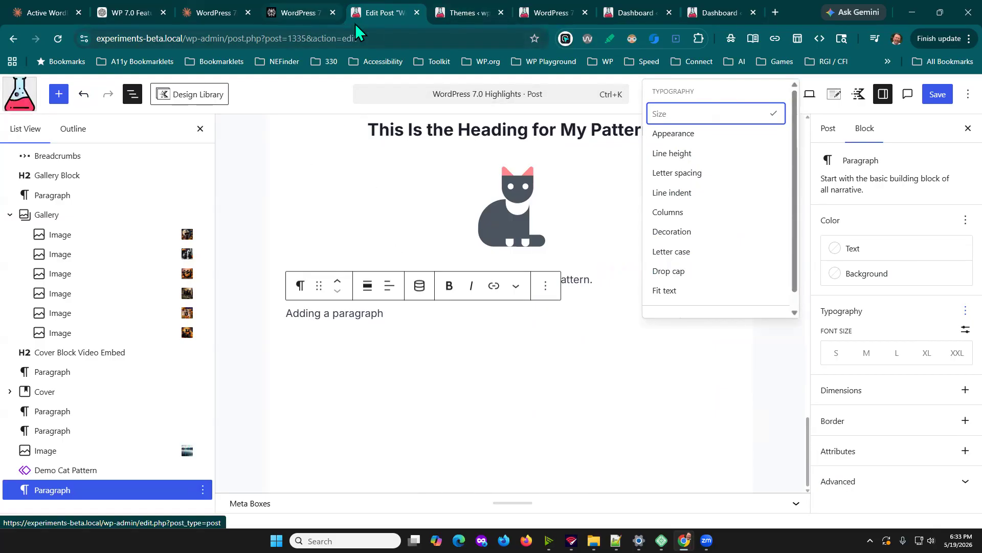
Return to the Themes page, search the Command Palette for "font" and go to Appearance > Fonts.
click(455, 14)
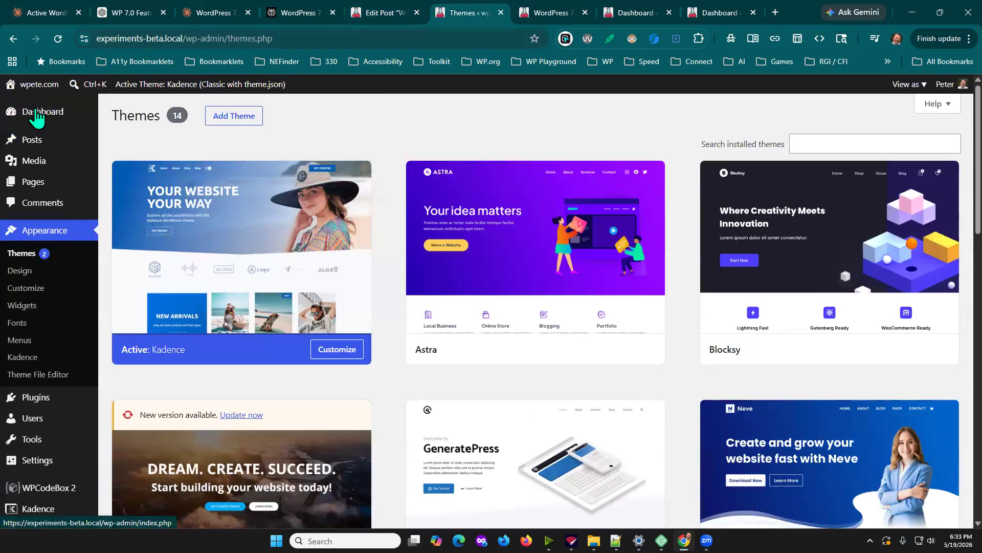
mouse_move(36, 116)
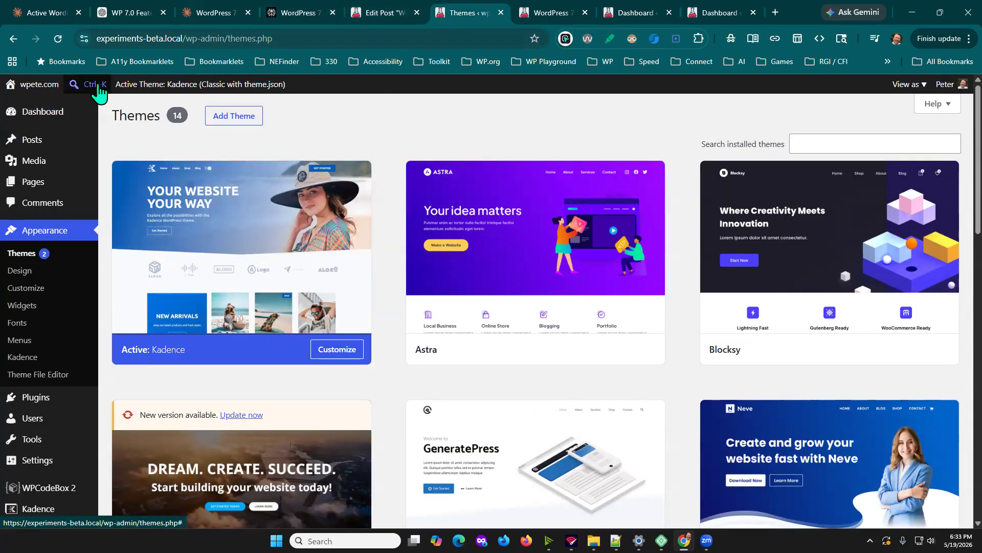
click(93, 87)
text(font)
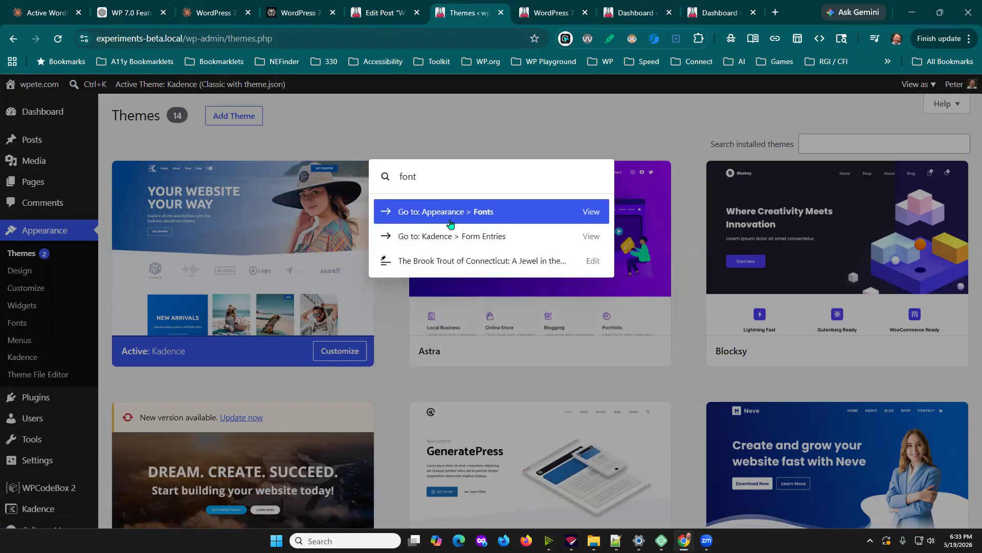
click(479, 215)
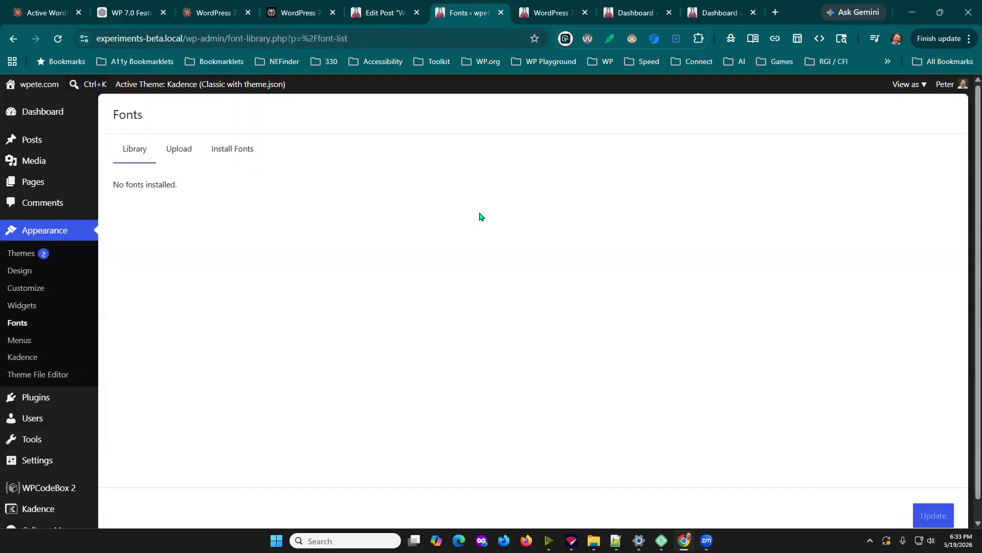
Search the installable Google Fonts for "lobster" and open the Lobster font's variants.
click(230, 152)
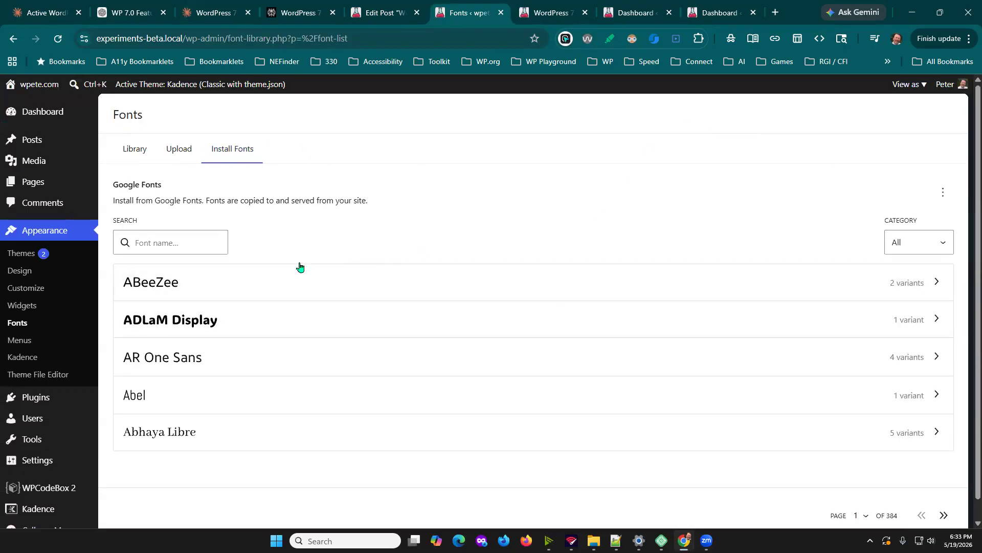
click(176, 244)
text(lobster)
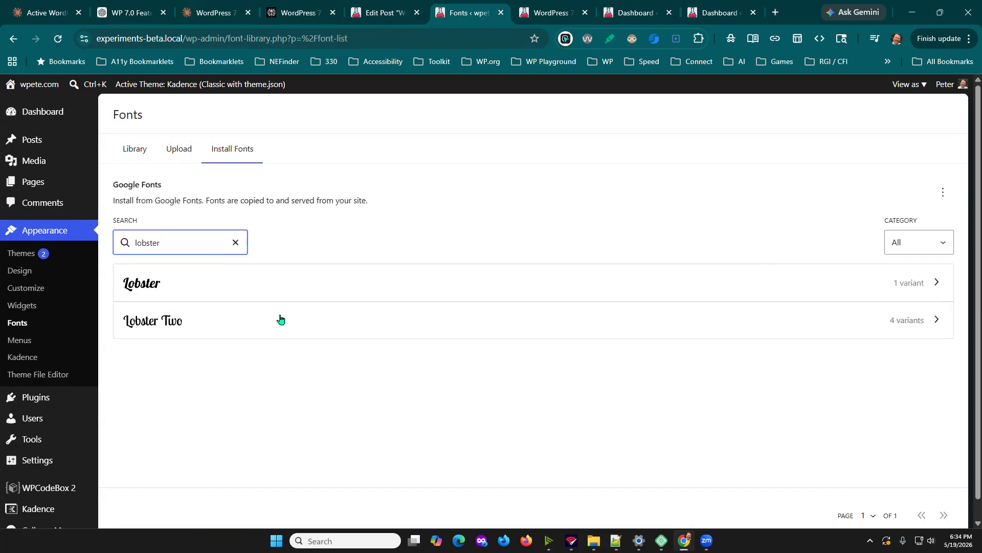
click(843, 289)
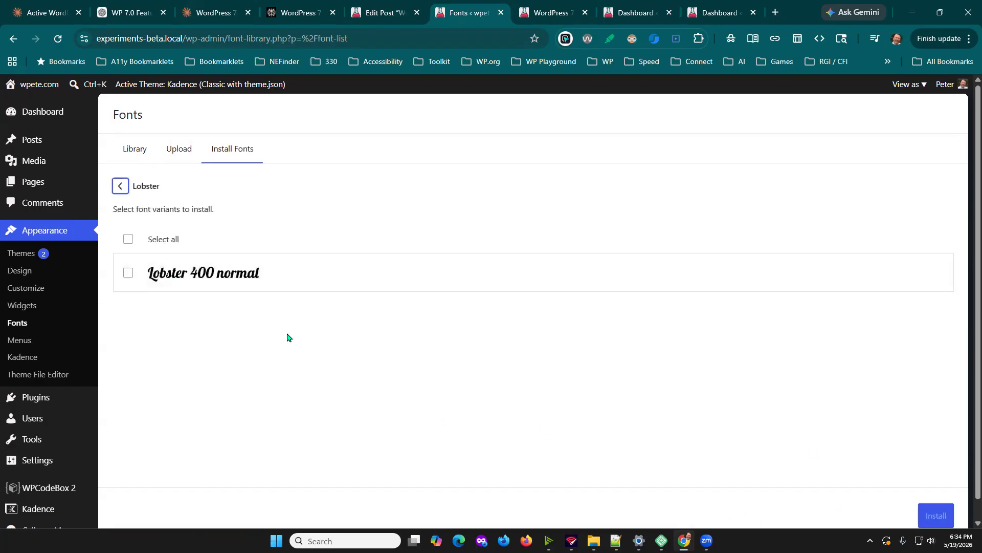
Install the Lobster 400 normal variant and open Lobster in the font library.
click(128, 274)
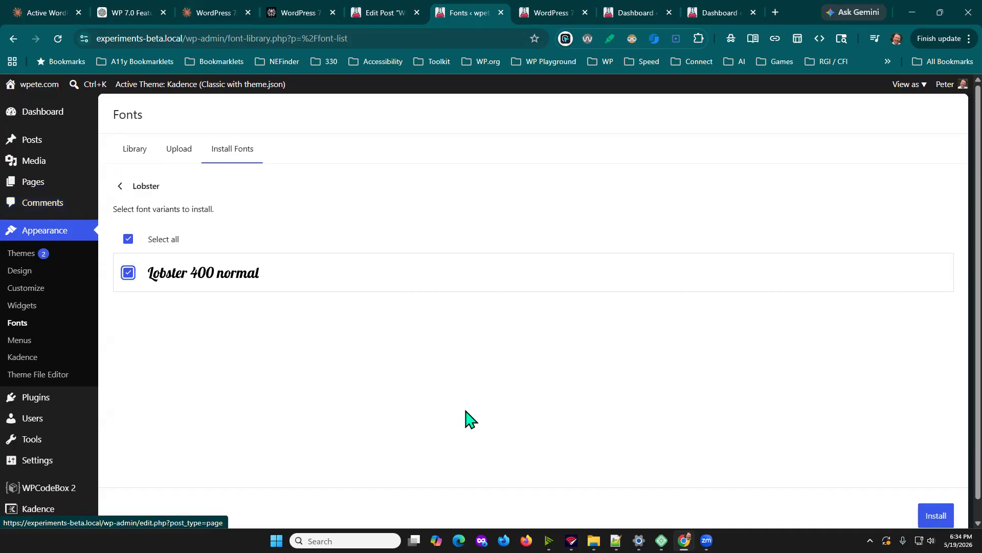
click(929, 512)
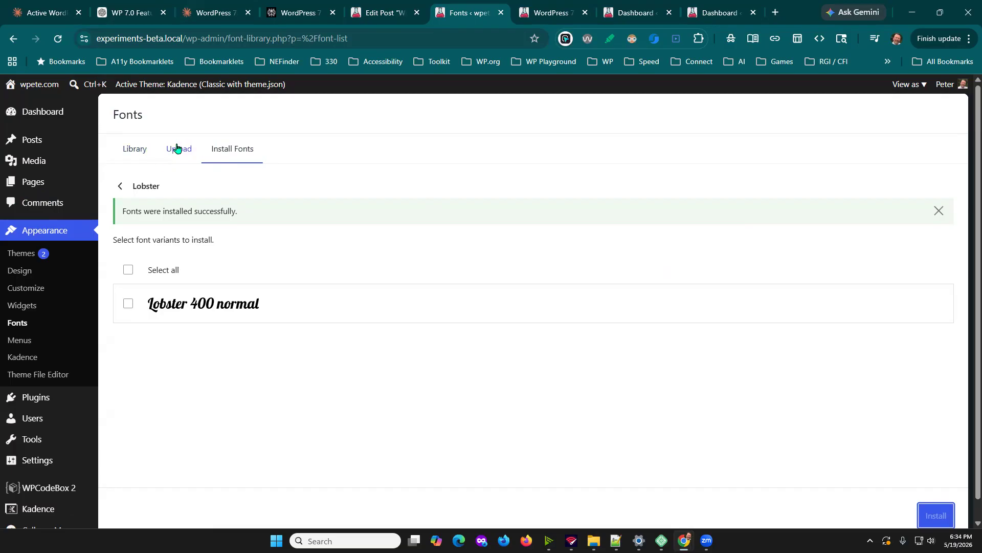
click(140, 149)
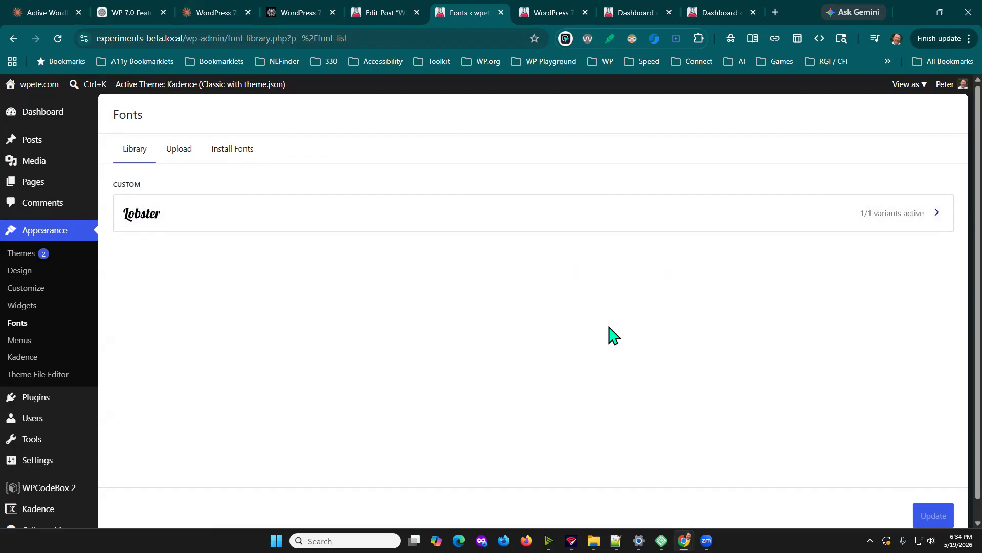
click(657, 212)
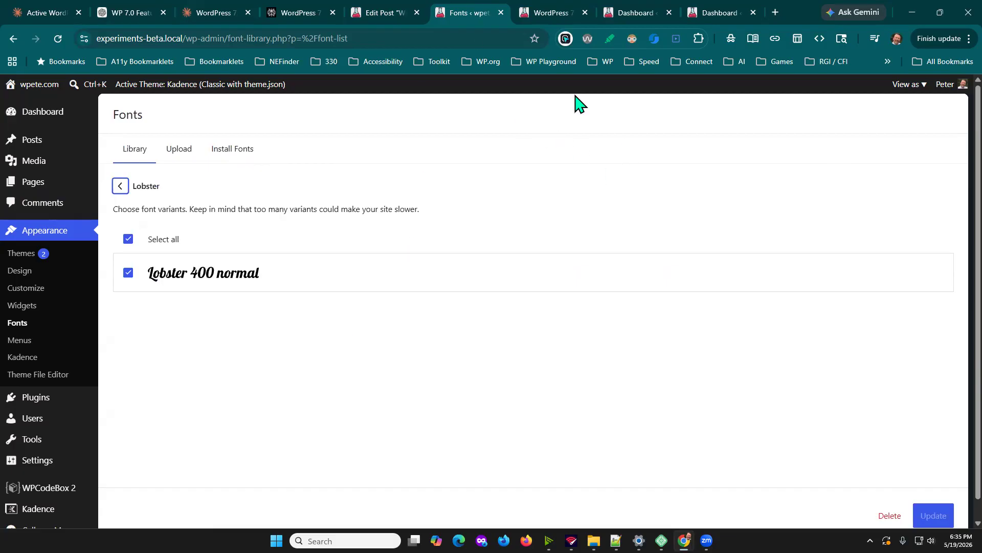
Return to the WordPress 7.0 Highlights post, add an empty paragraph at its end, save the post and reload the editor.
click(376, 11)
click(460, 381)
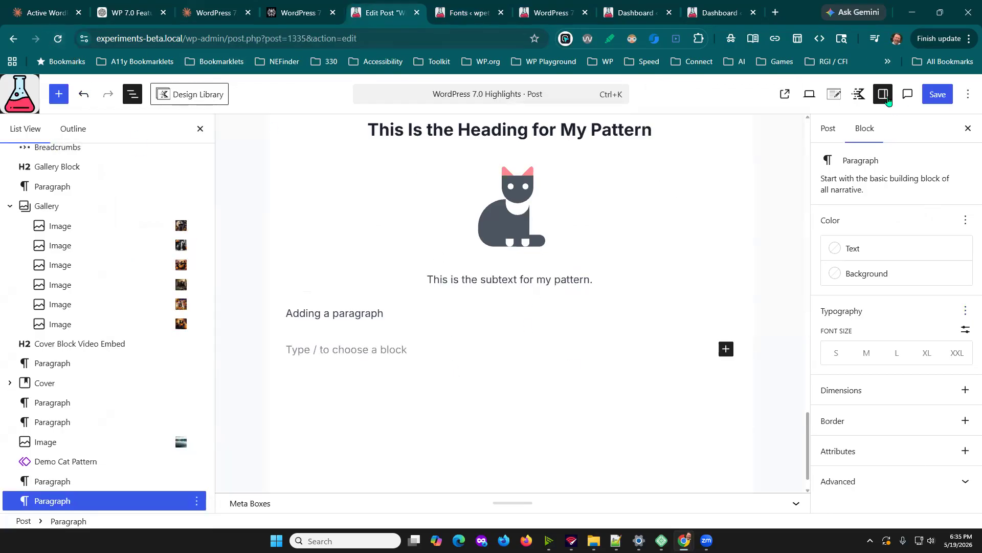
click(936, 97)
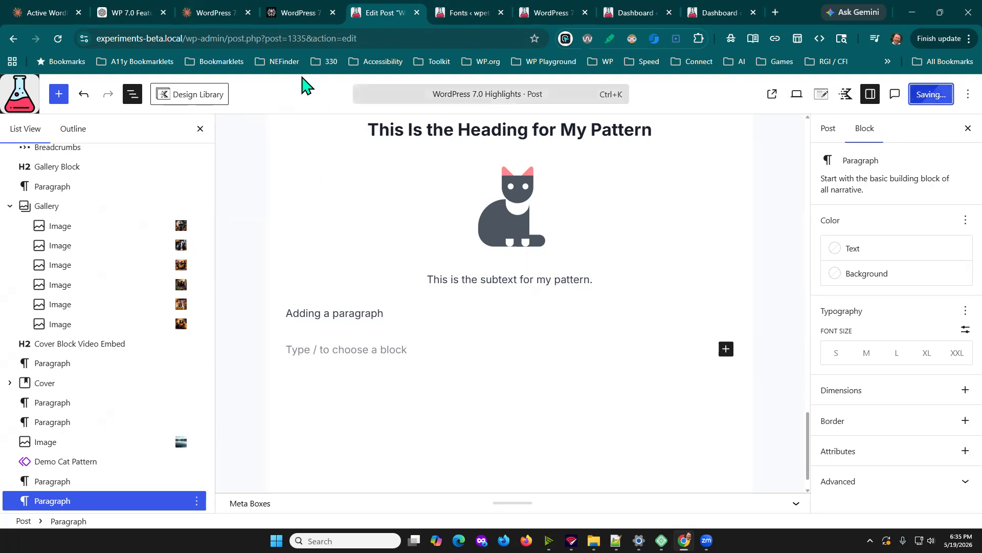
click(57, 39)
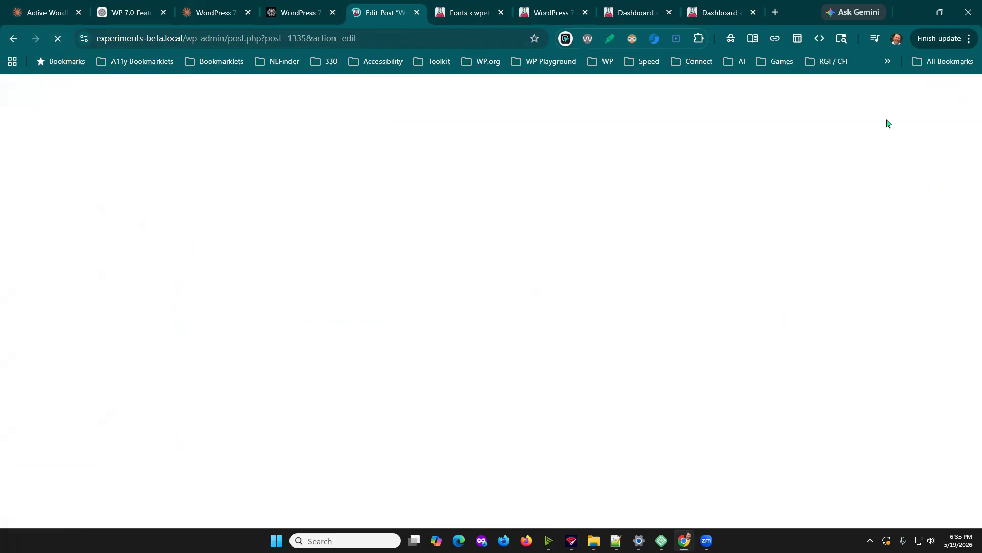
Select the "Adding a paragraph" block and enable the Font option in its Typography settings.
scroll(708, 283, down, 15)
scroll(740, 337, down, 12)
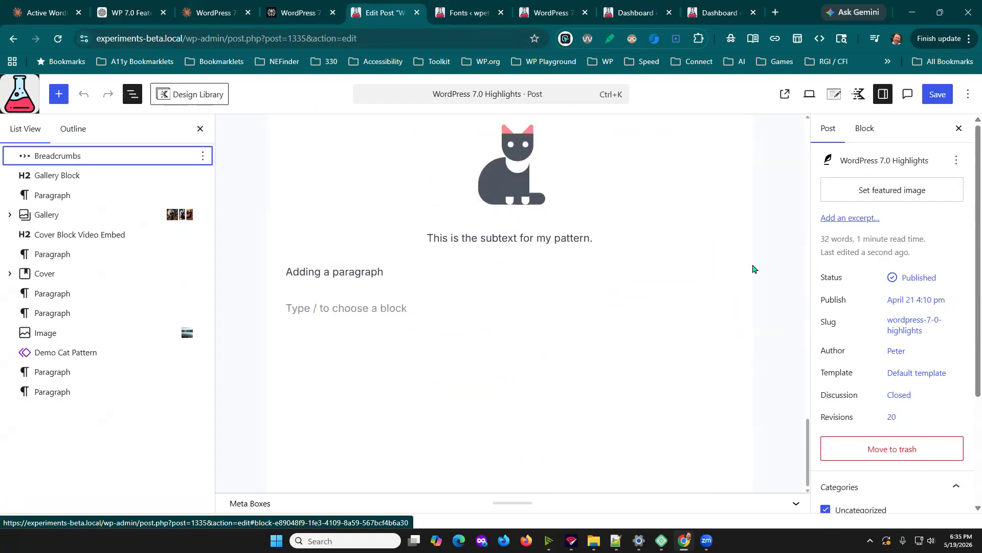
click(326, 270)
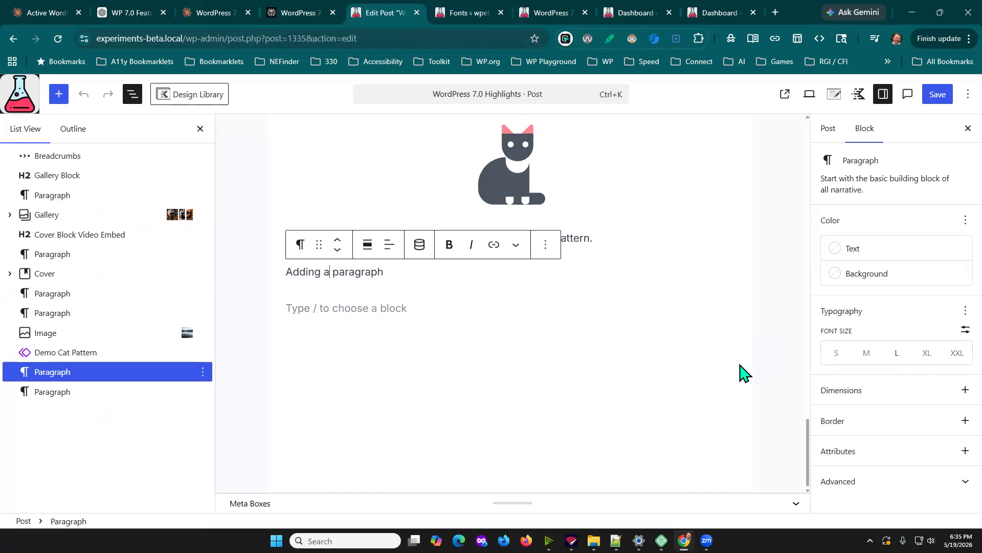
scroll(668, 363, up, 3)
scroll(668, 364, down, 3)
click(965, 391)
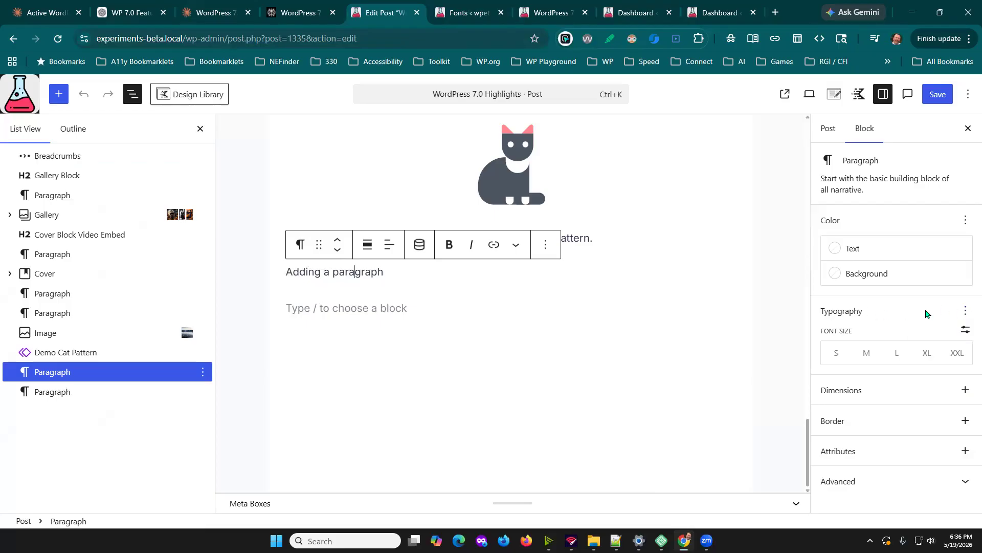
click(965, 314)
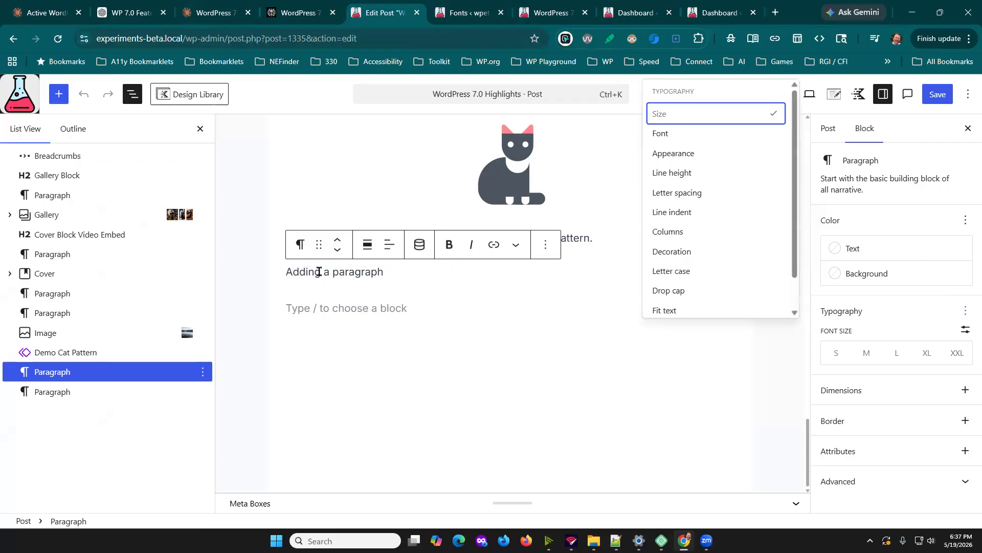
click(661, 134)
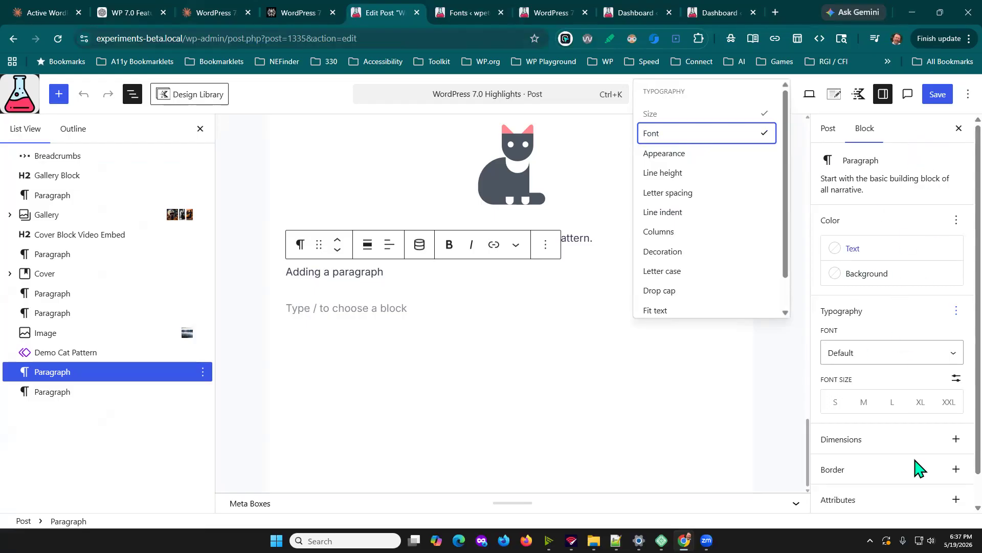
Set the "Adding a paragraph" block's font to Lobster and save the post.
scroll(928, 481, down, 1)
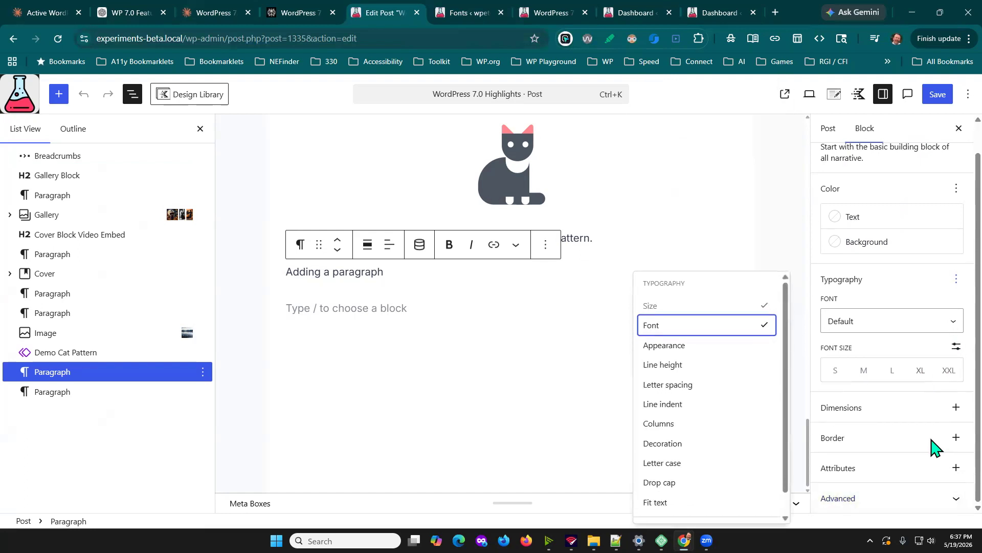
scroll(917, 417, up, 1)
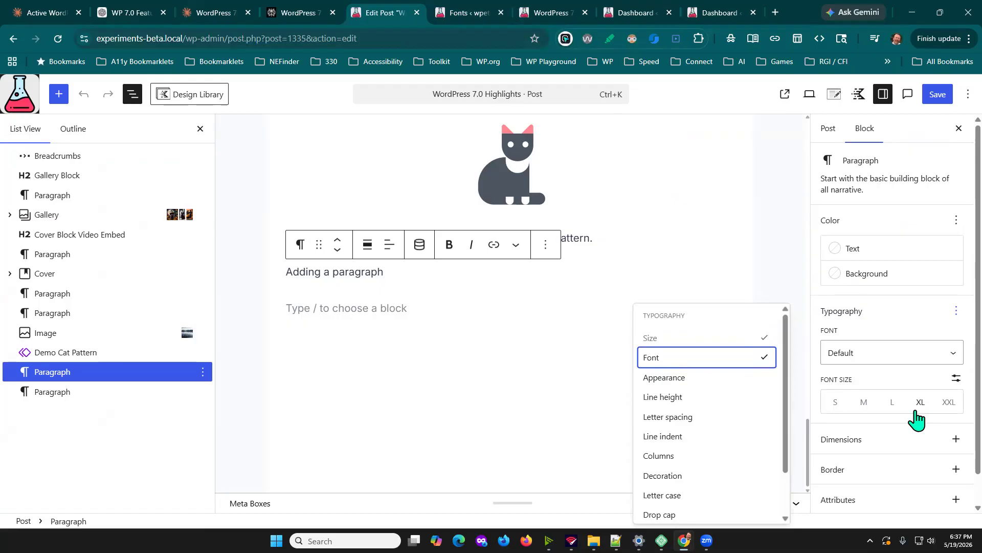
click(952, 358)
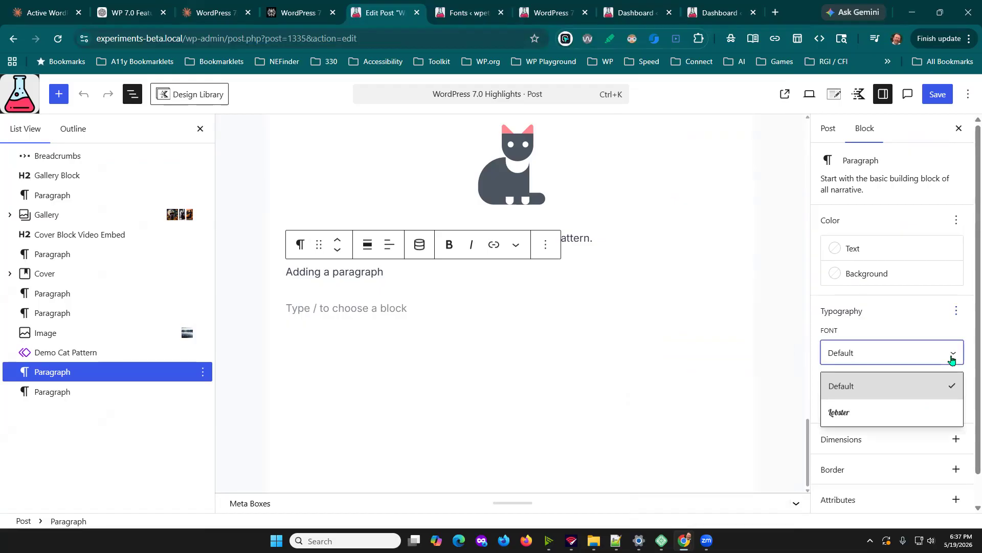
click(847, 417)
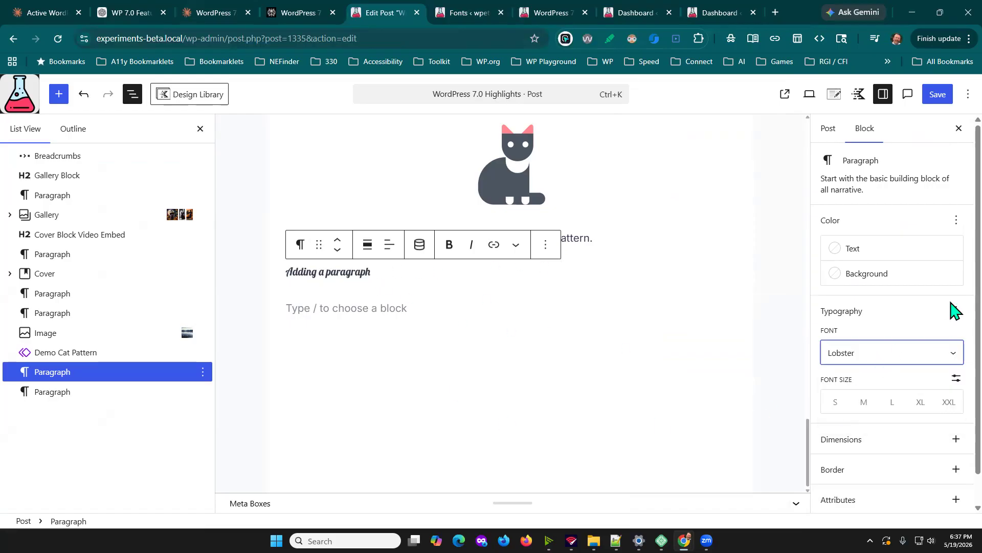
click(937, 94)
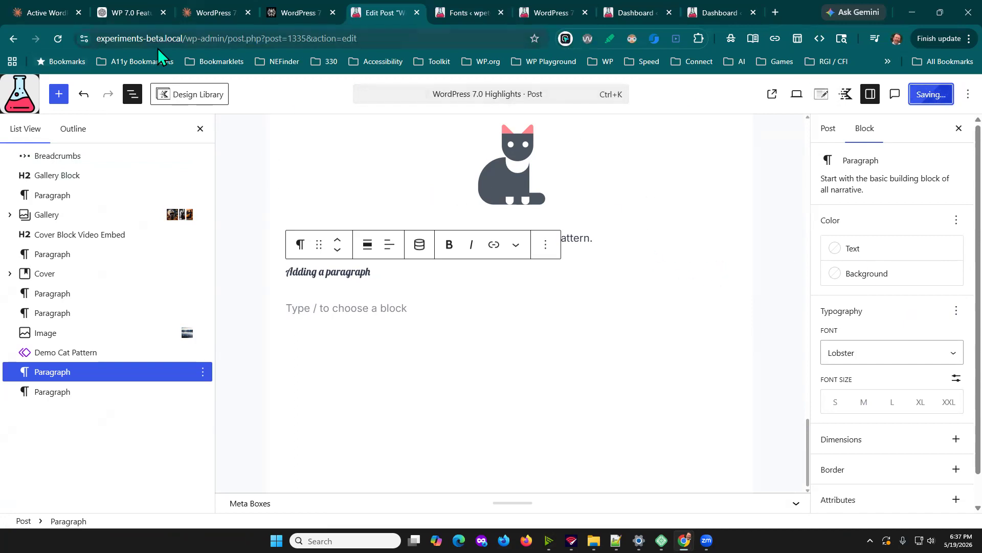
Leave the post editor for the Dashboard and open the list of installed plugins.
click(21, 102)
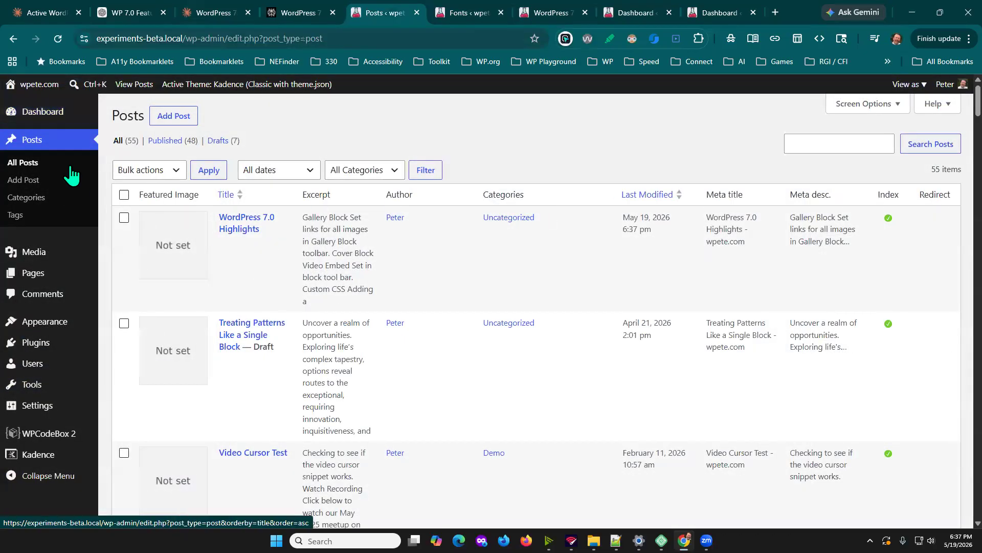
mouse_move(60, 112)
click(162, 116)
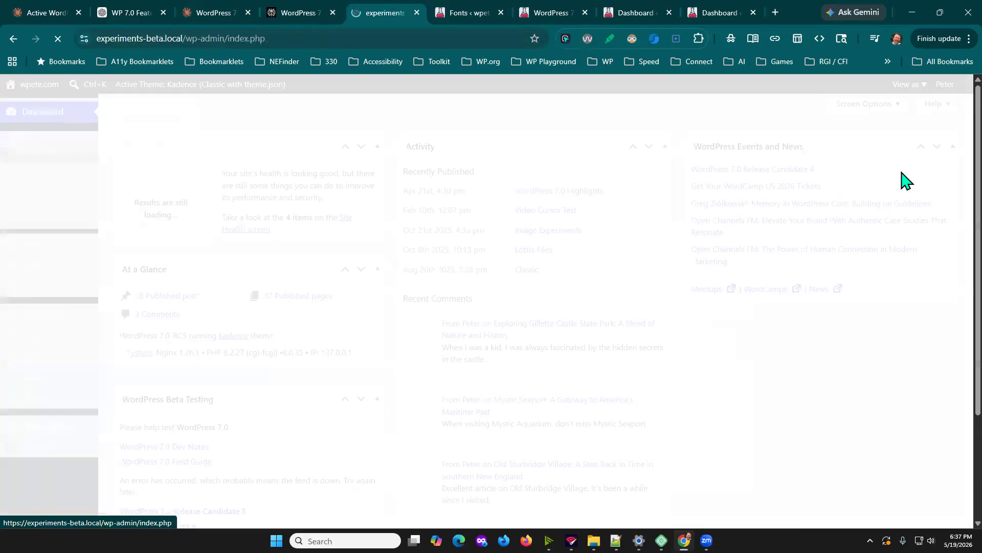
click(906, 84)
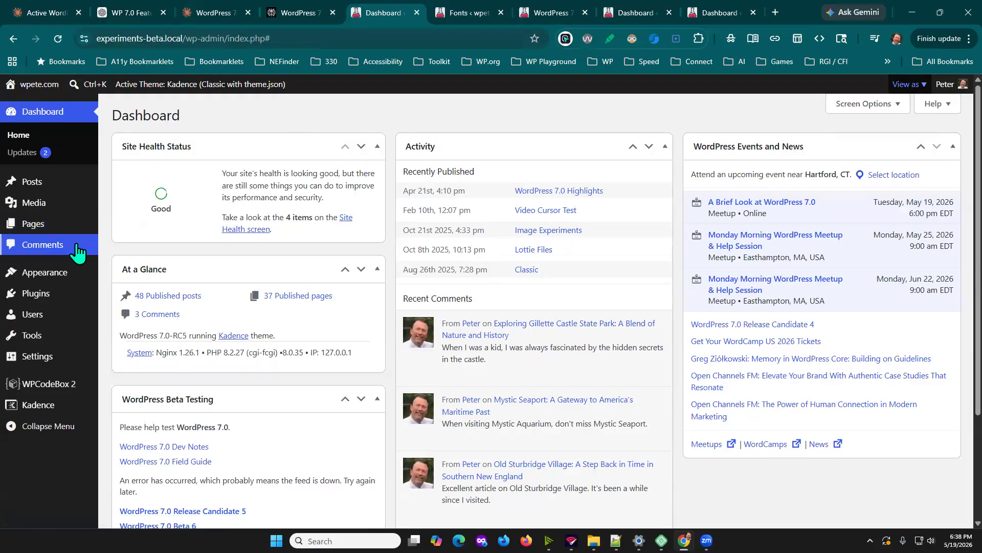
click(41, 302)
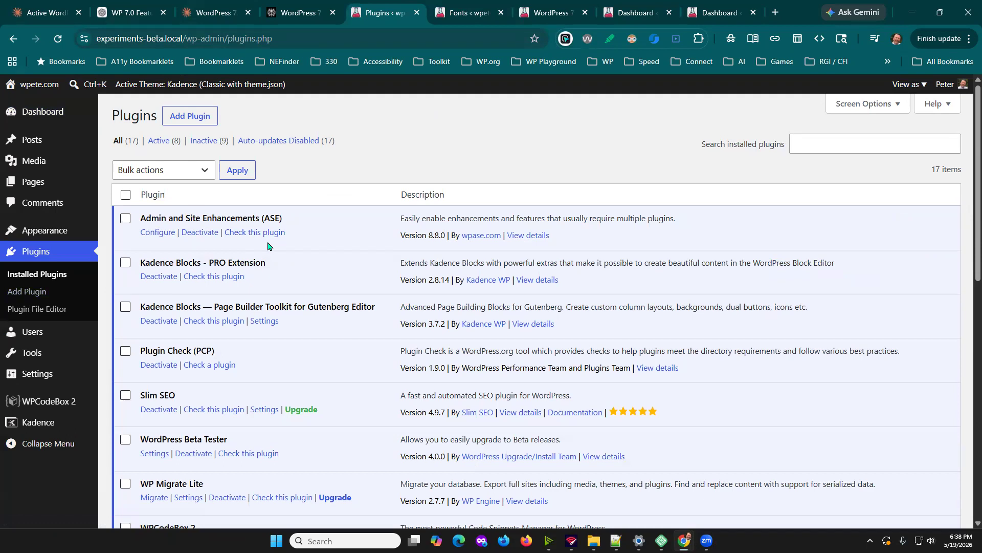
Open the Admin and Site Enhancements (ASE) configuration and review its Content Management and Admin Interface settings.
click(158, 233)
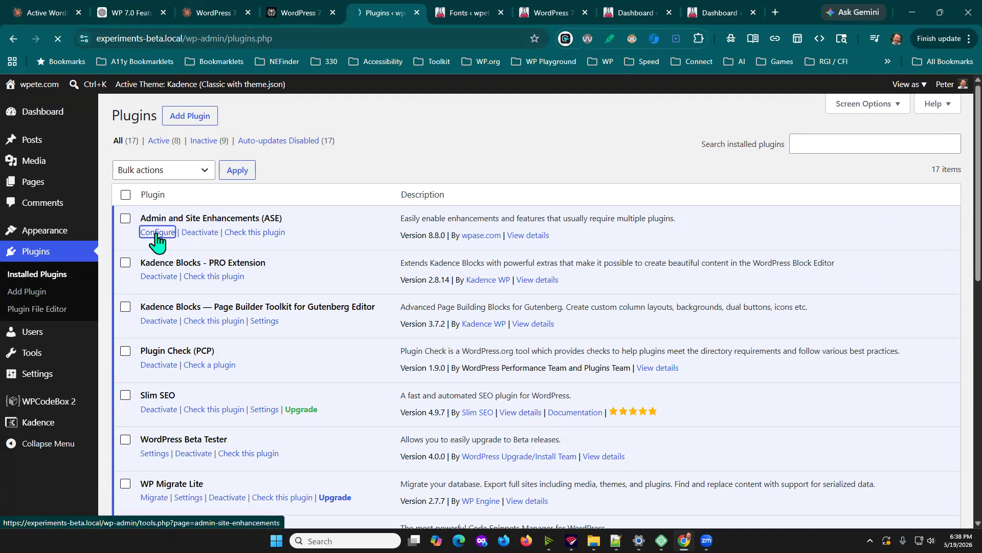
scroll(803, 358, down, 4)
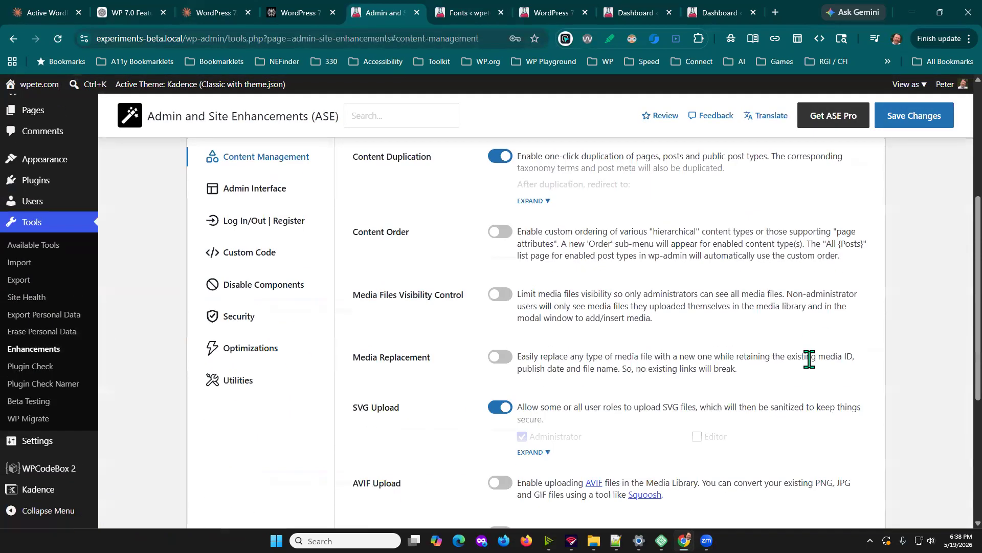
scroll(803, 431, up, 2)
scroll(767, 425, down, 2)
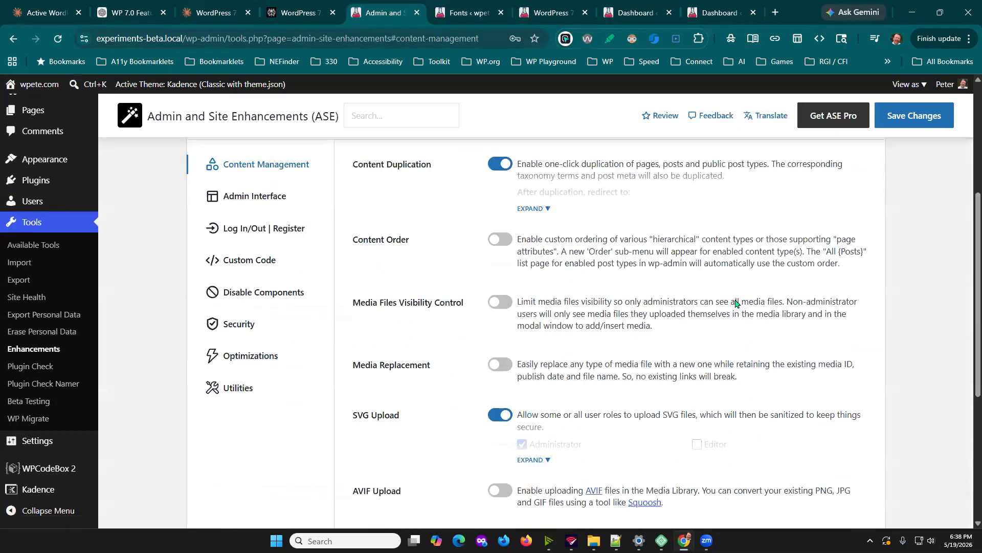
scroll(750, 351, down, 3)
scroll(743, 342, up, 7)
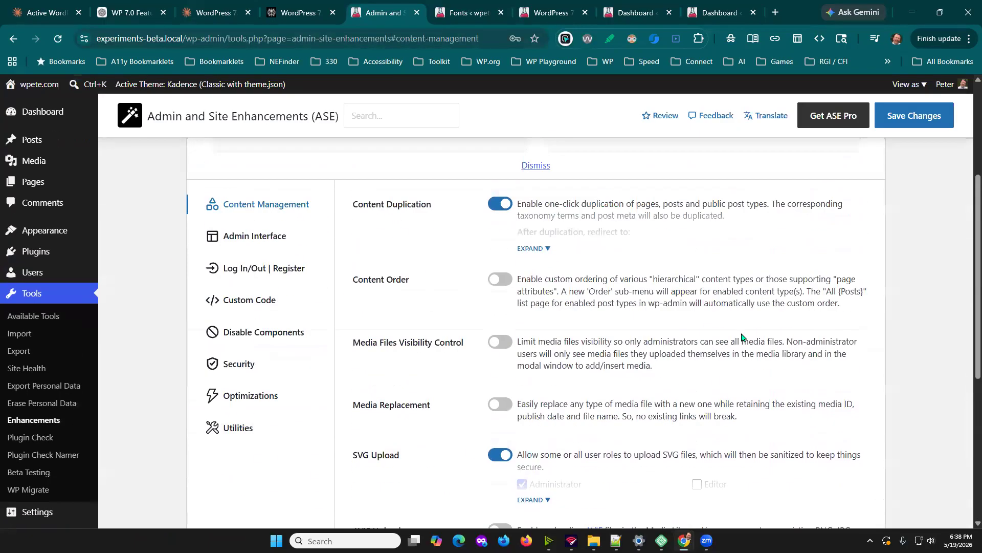
click(228, 364)
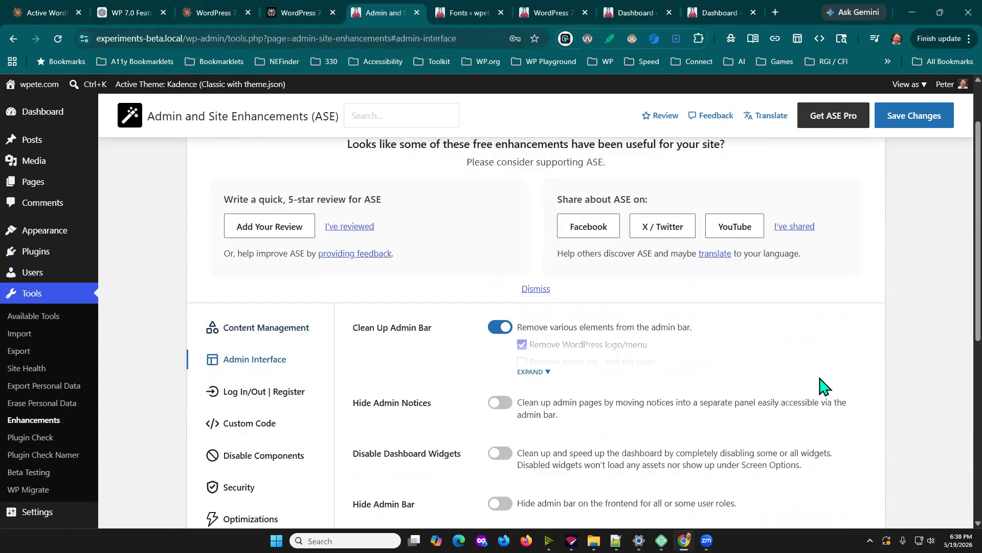
scroll(824, 384, down, 6)
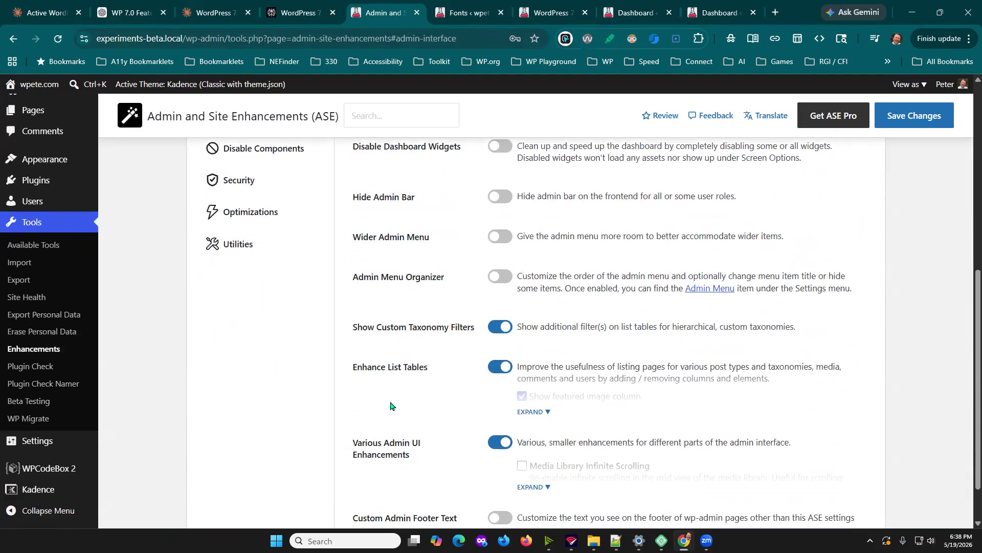
scroll(455, 407, down, 1)
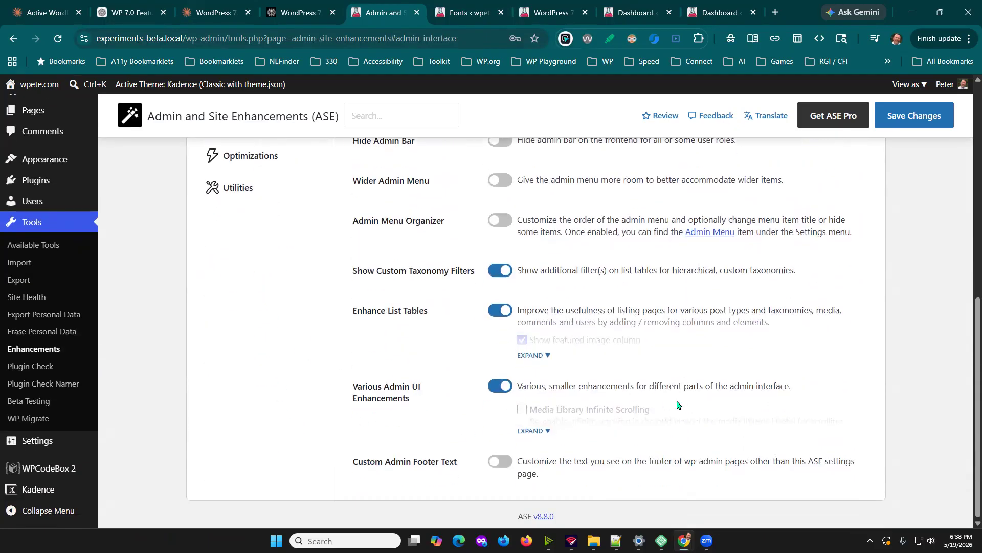
scroll(676, 417, up, 3)
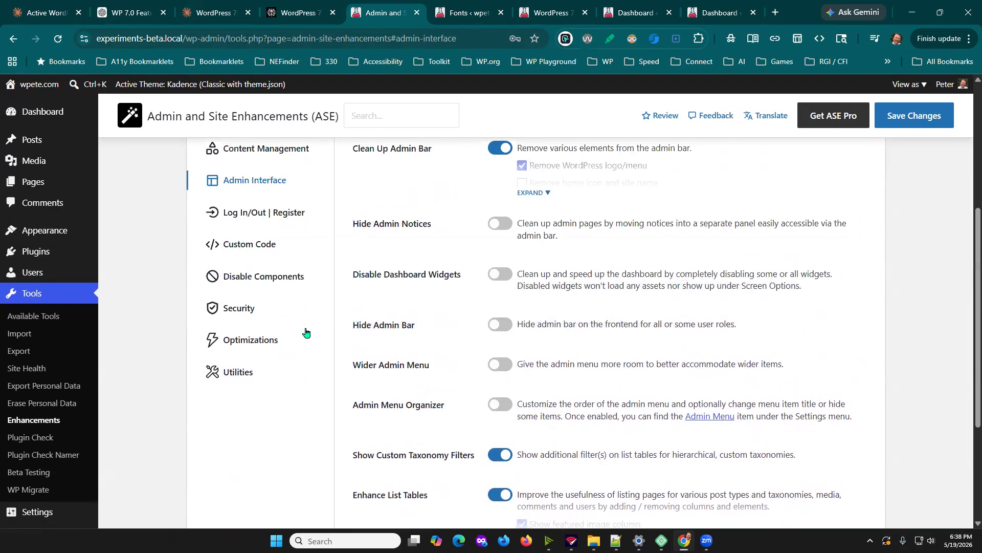
Review the Utilities settings of Admin and Site Enhancements, including View Admin as Role.
click(258, 376)
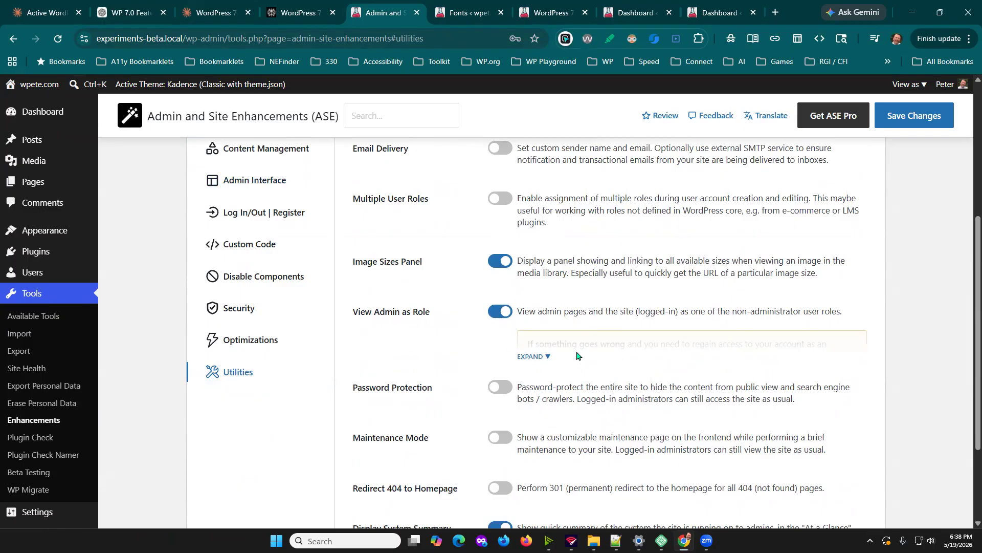
scroll(665, 353, down, 3)
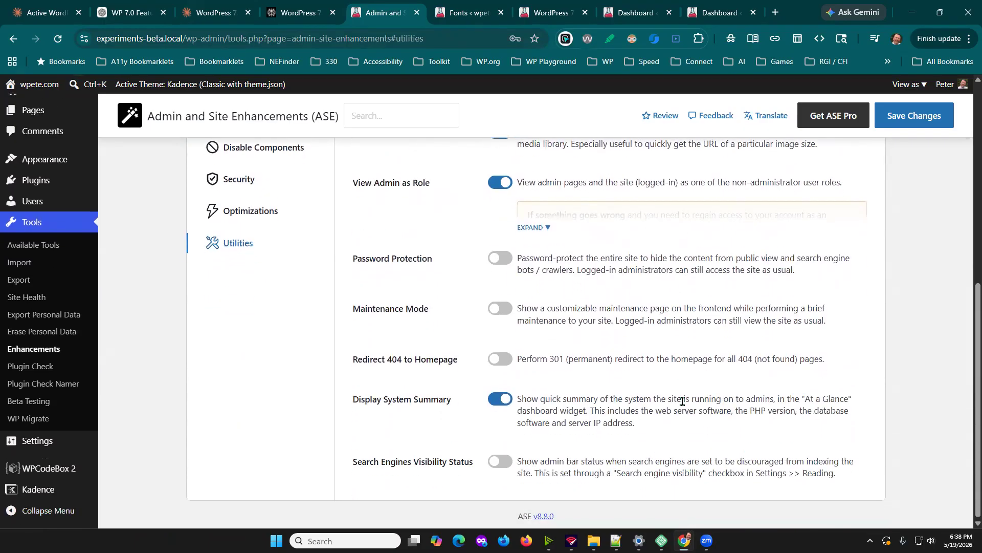
scroll(884, 334, up, 7)
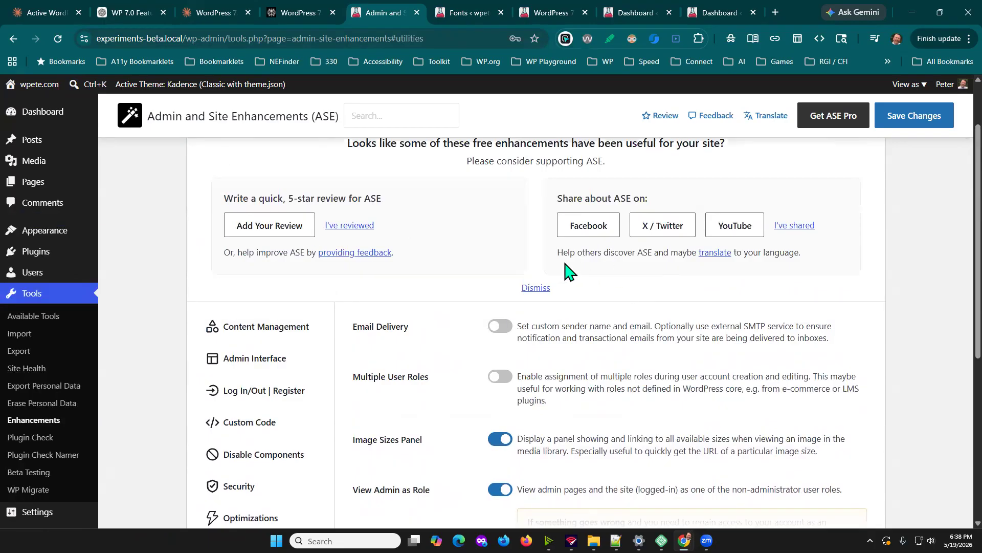
Return to the Dashboard, check its screen options and switch the admin view to the Editor role.
click(32, 112)
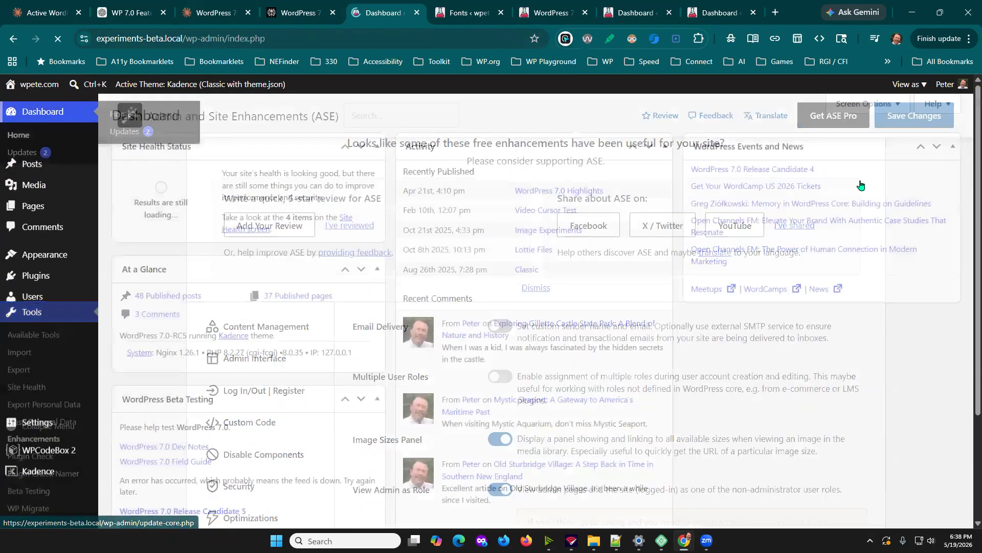
click(883, 107)
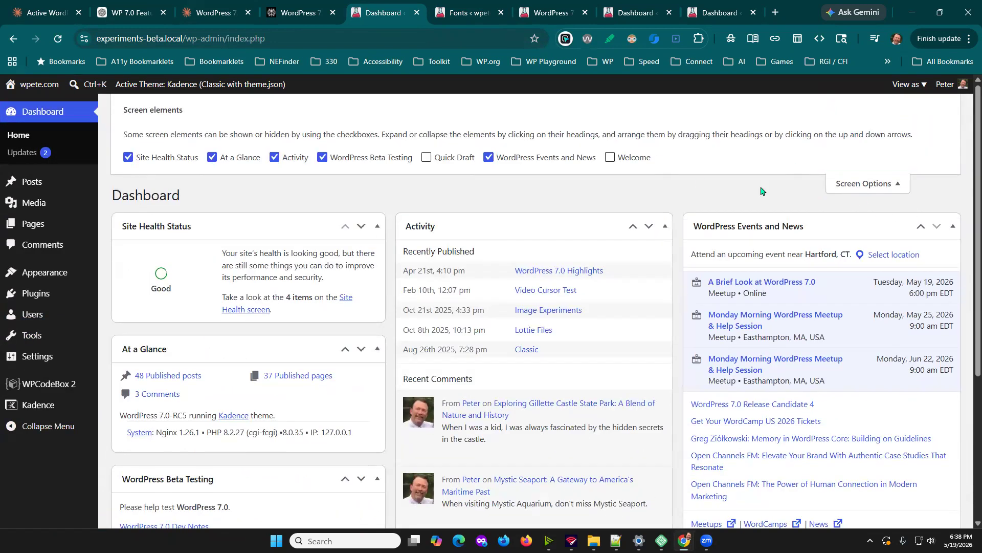
click(850, 185)
click(907, 84)
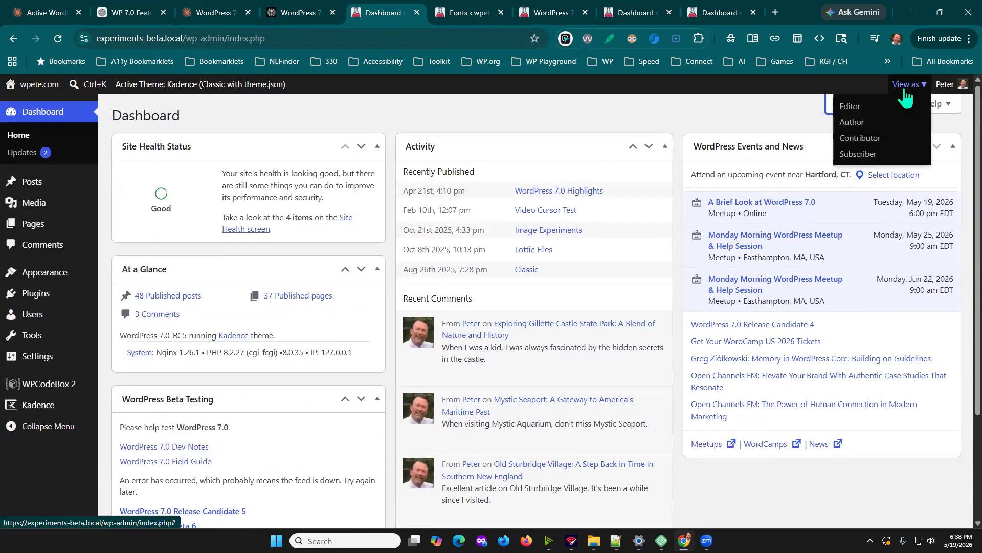
click(859, 106)
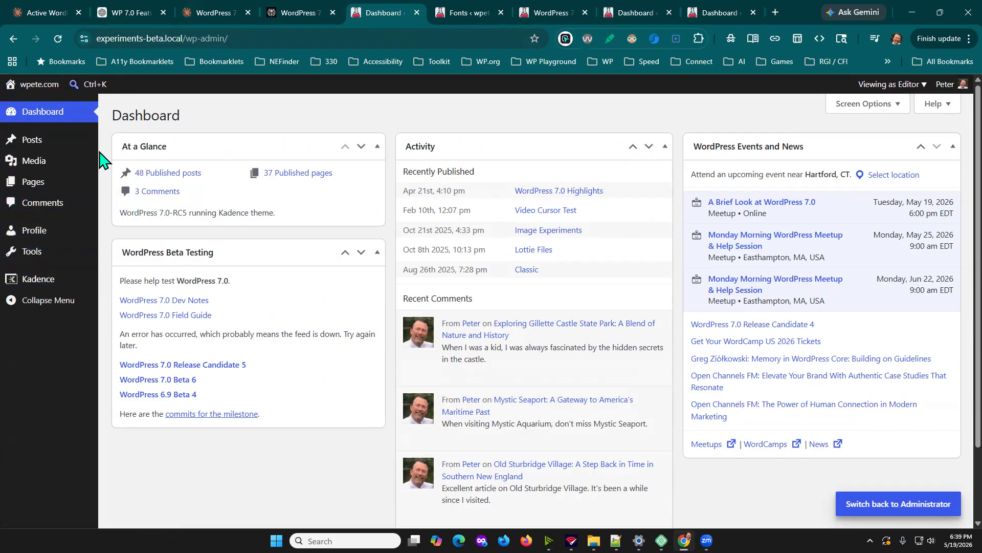
Search the command palette for "font" and open the Kadence Form Entries page.
click(97, 87)
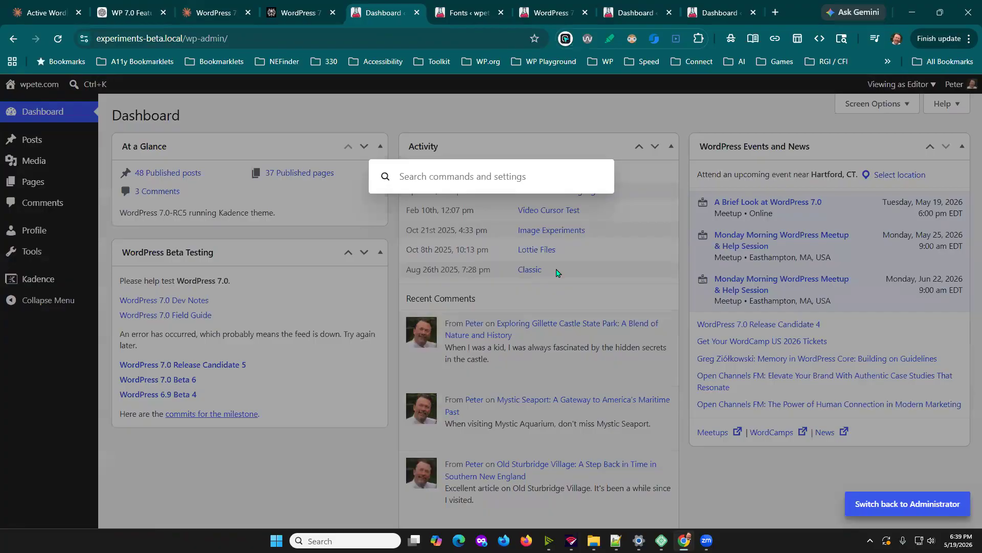
text(font)
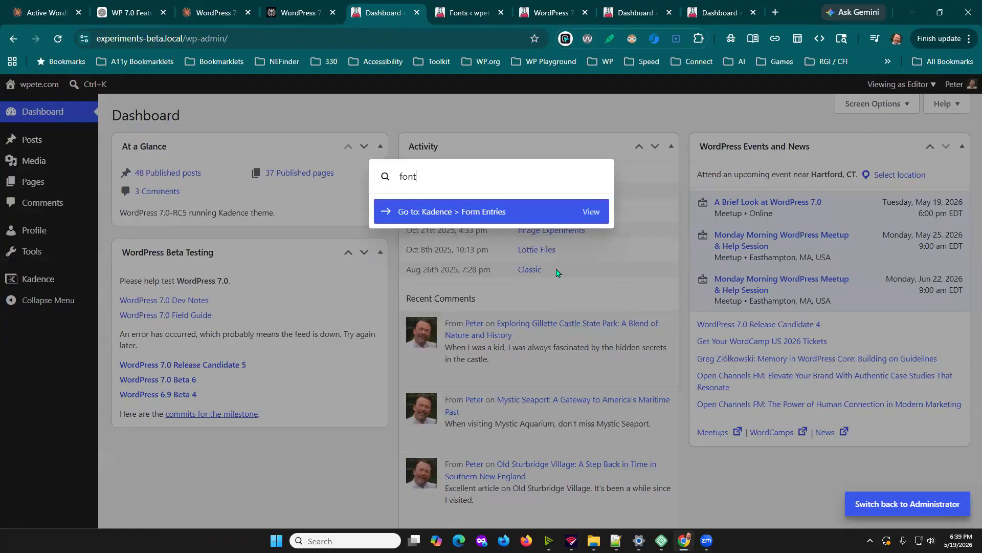
key(Return)
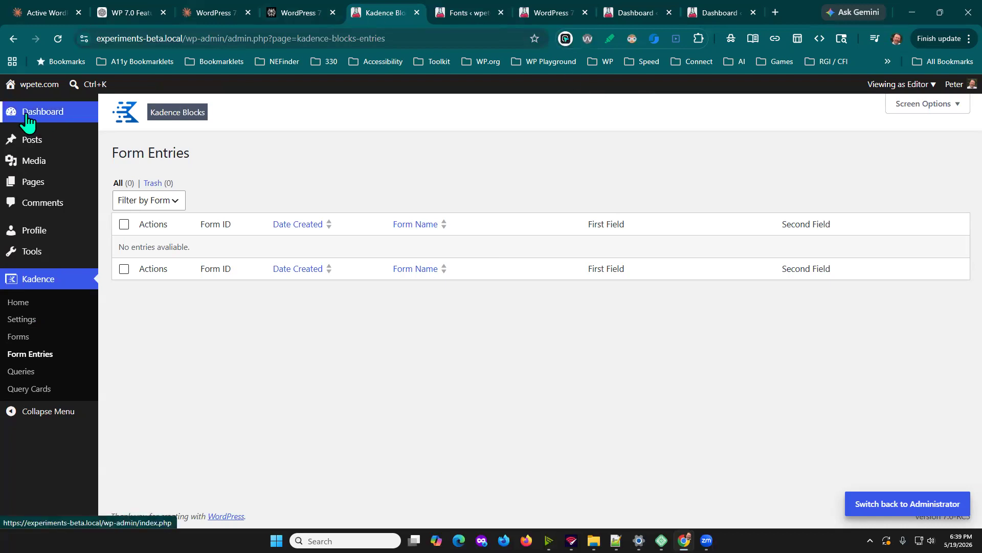
Switch back to the Administrator role and return to the Dashboard.
click(897, 92)
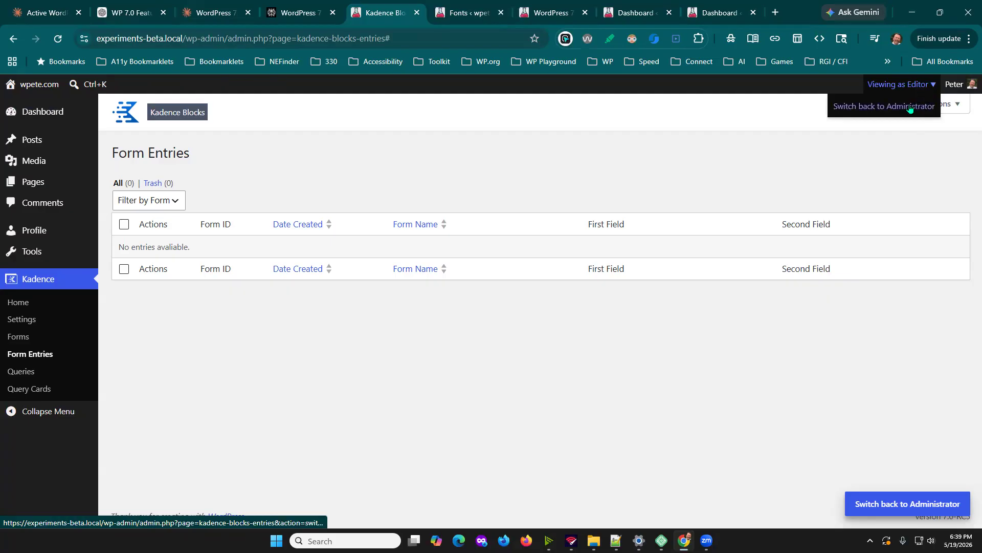
click(887, 107)
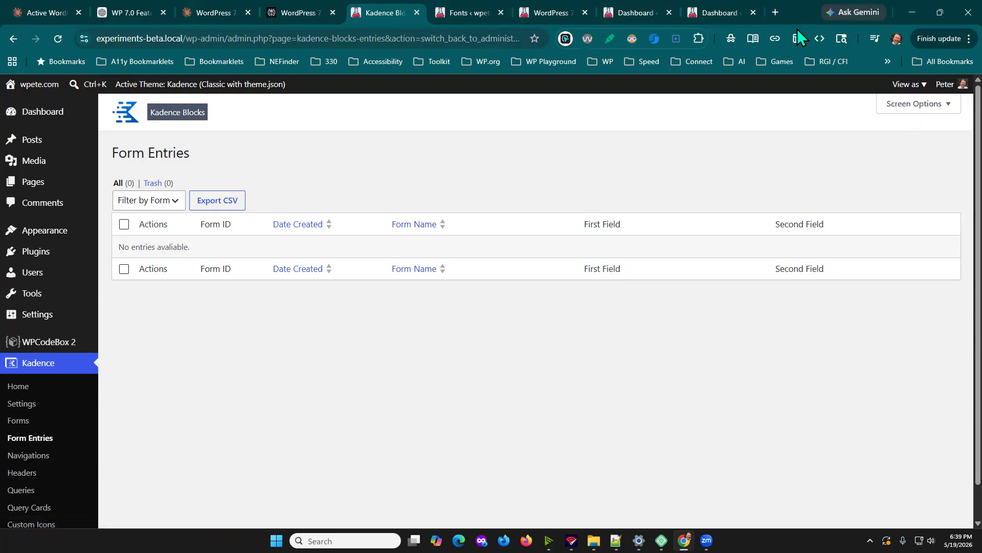
click(14, 40)
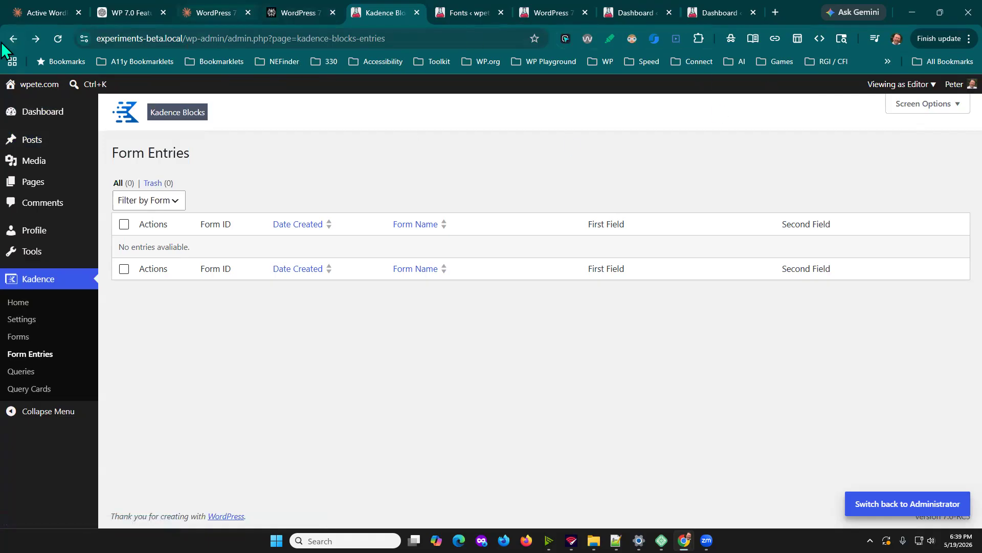
click(14, 40)
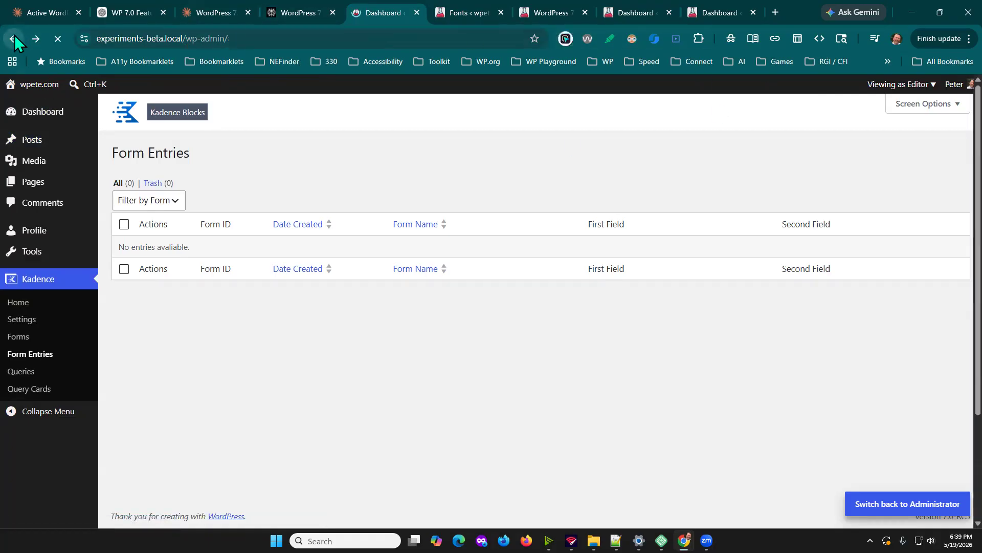
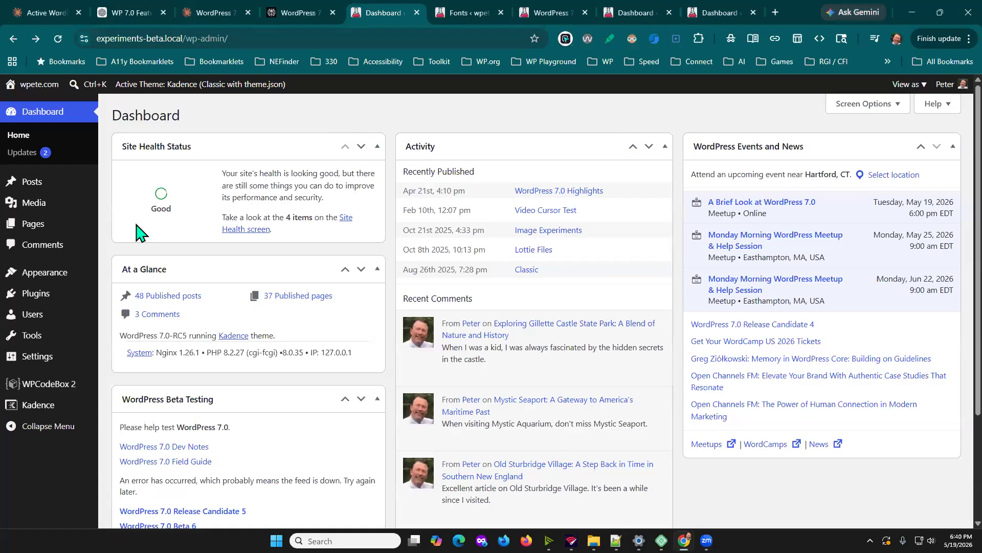
Open the Fonts page and delete the Lobster font with all its variants from the library.
mouse_move(38, 279)
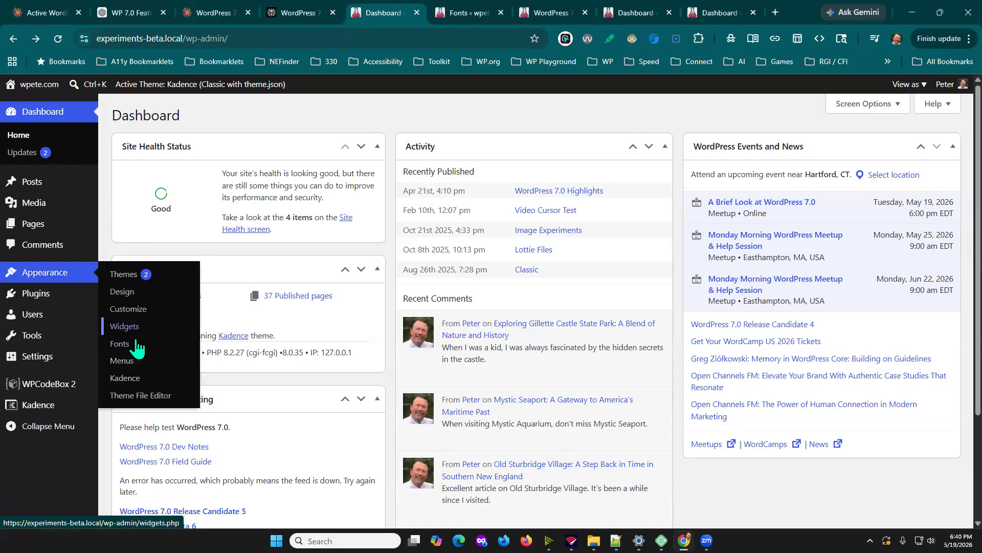
click(125, 346)
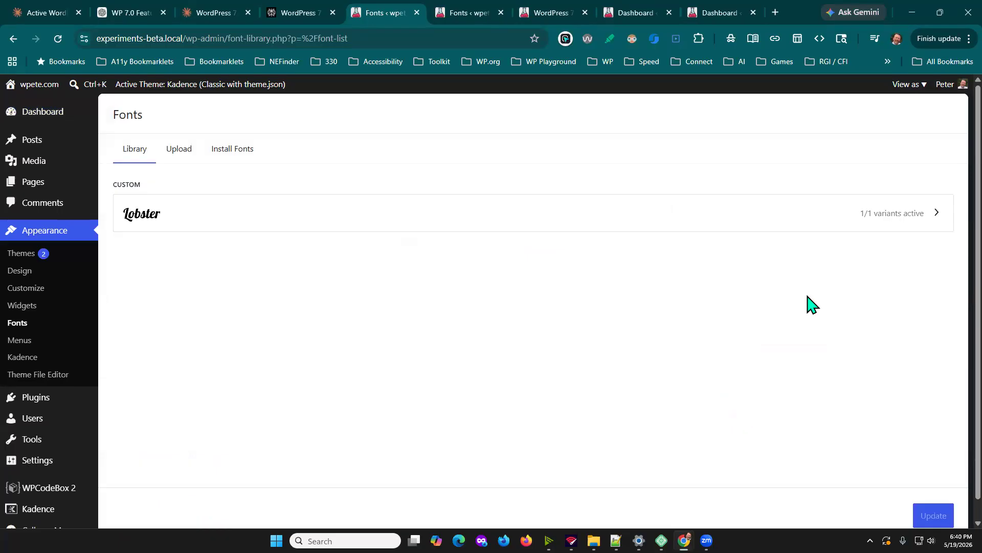
click(938, 215)
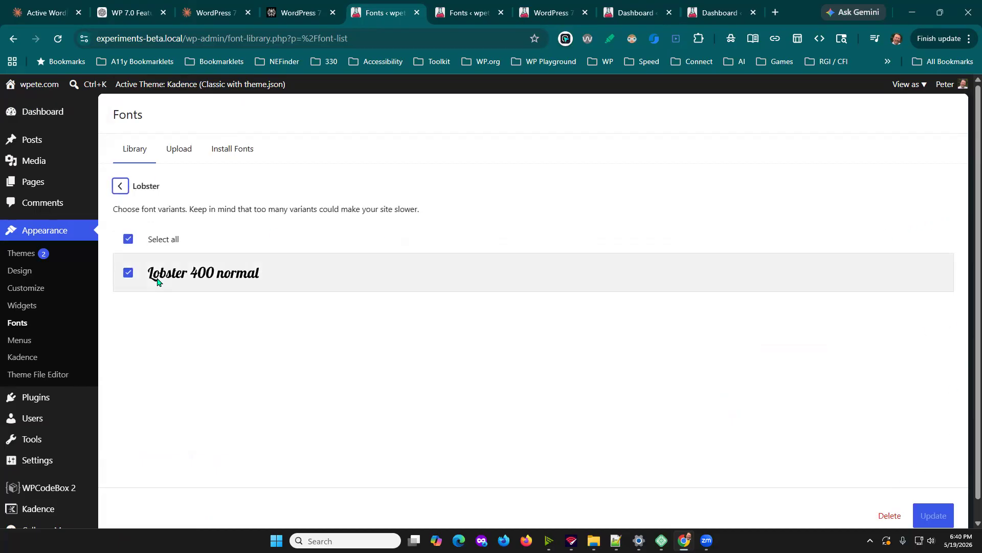
click(889, 515)
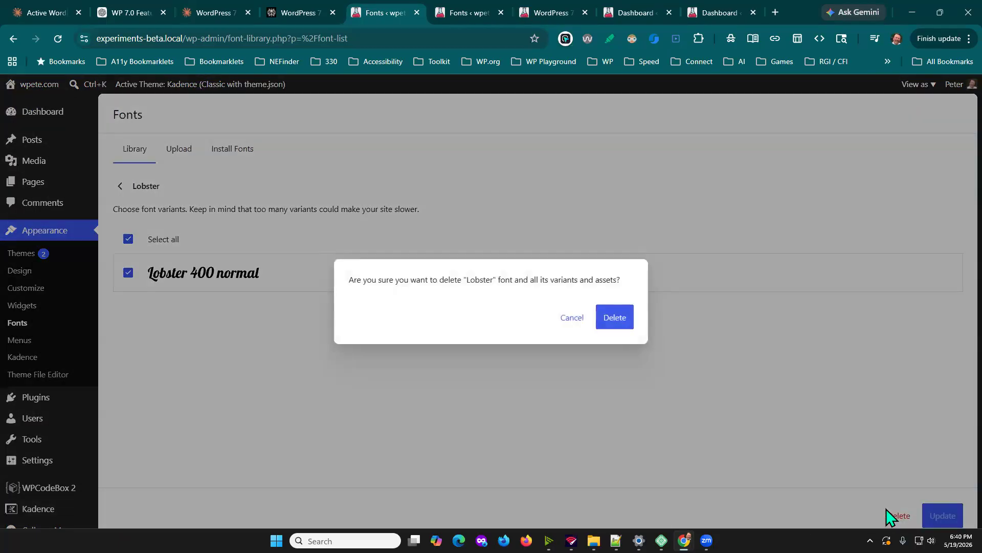
click(613, 321)
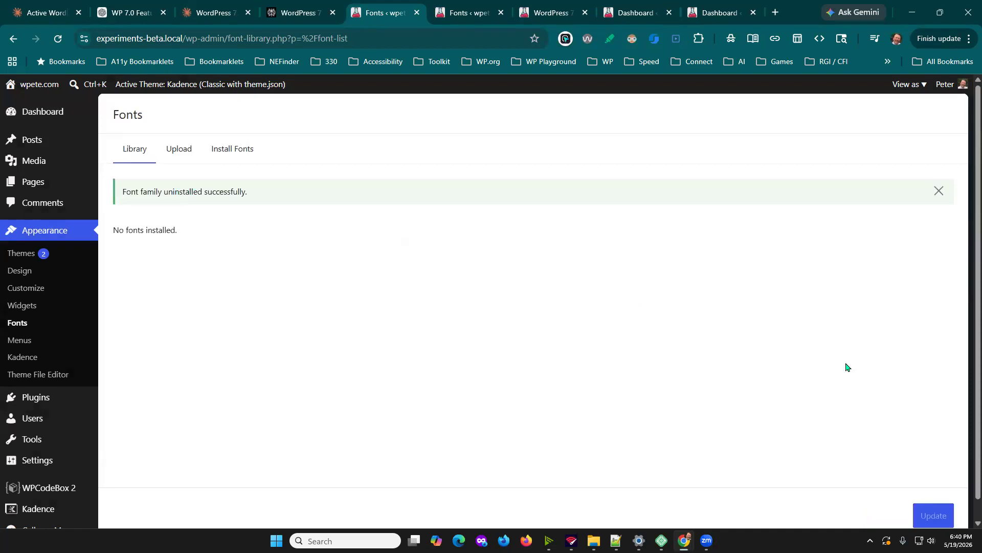
Switch to the other open Fonts page and examine the supported formats for font uploads at 150% zoom.
mouse_move(443, 16)
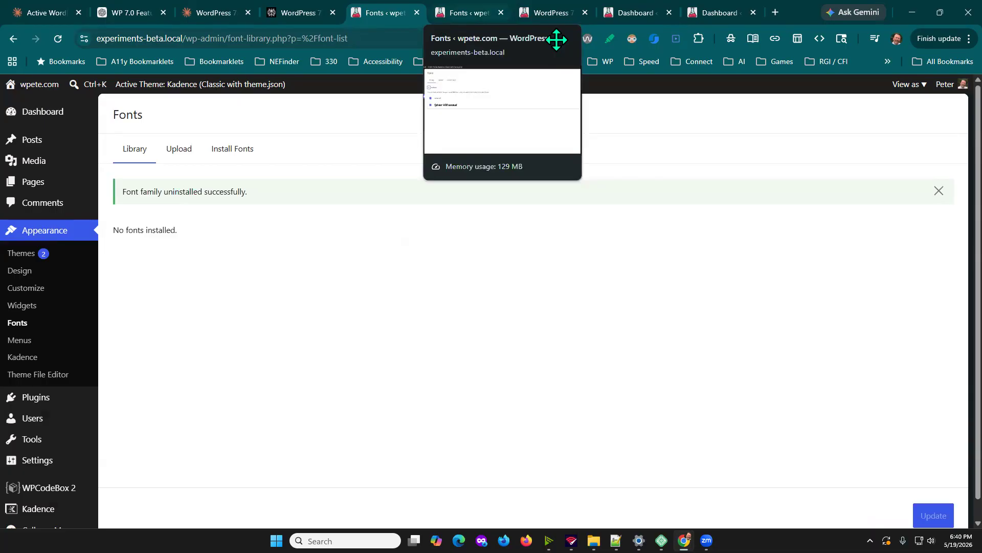
click(462, 13)
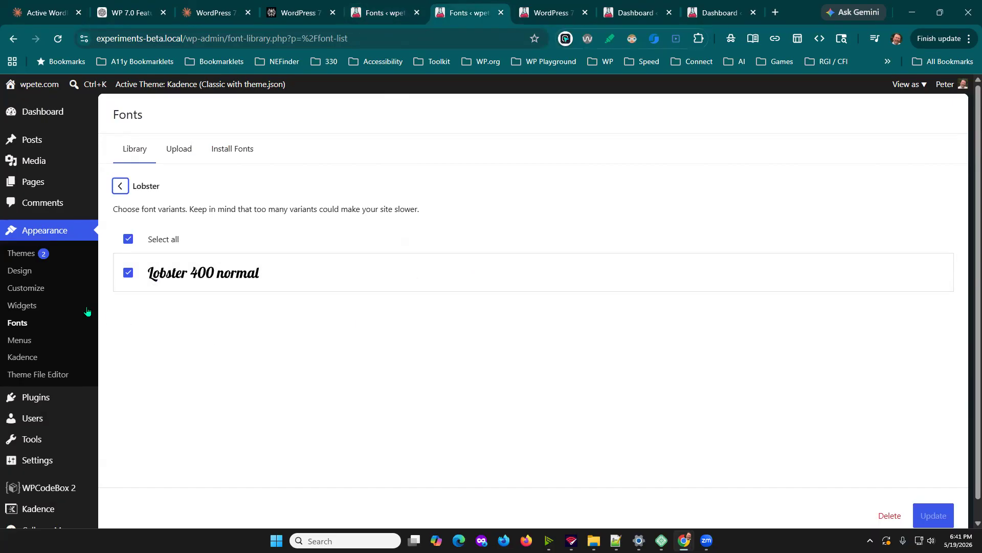
click(179, 154)
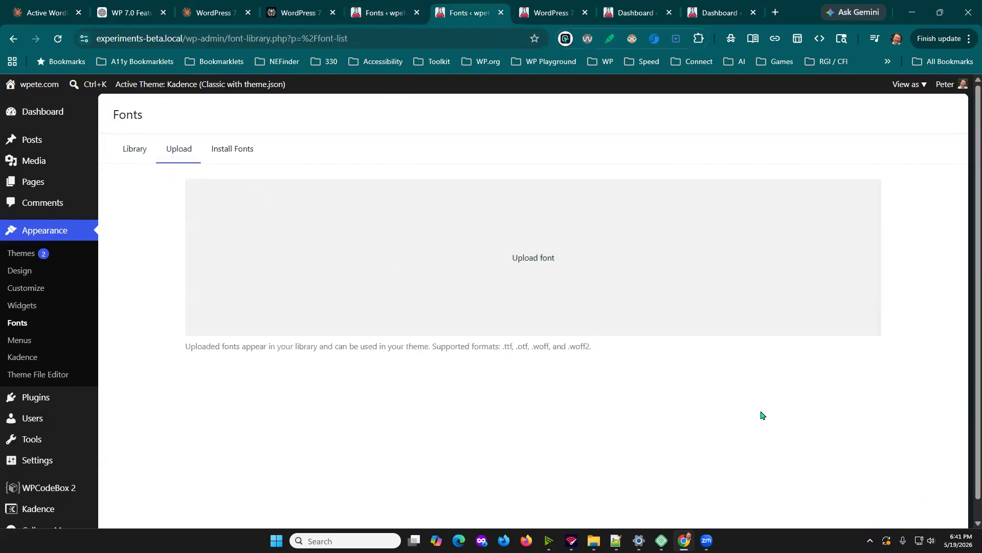
drag(589, 348, 394, 361)
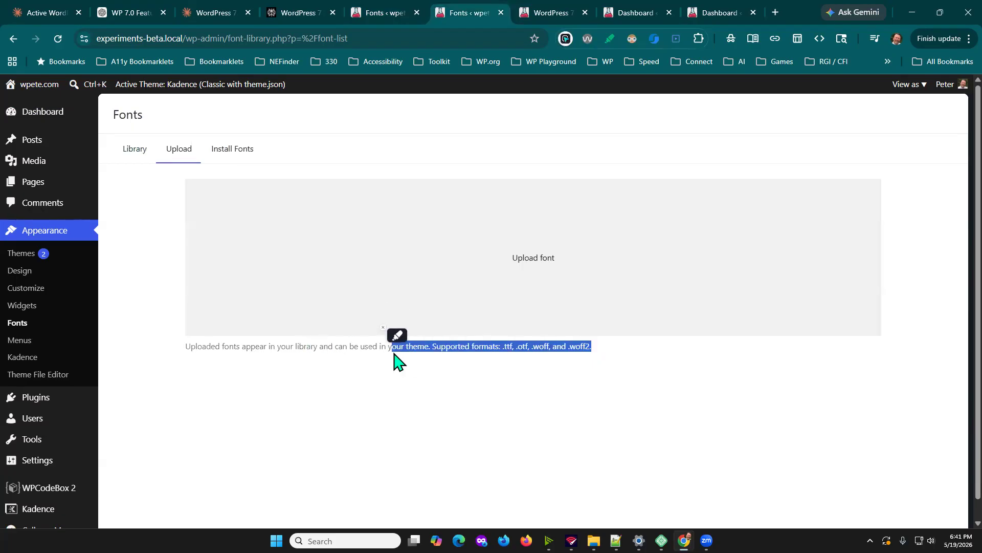
key(ctrl+plus)
key(ctrl+plus)
key(ctrl+plus)
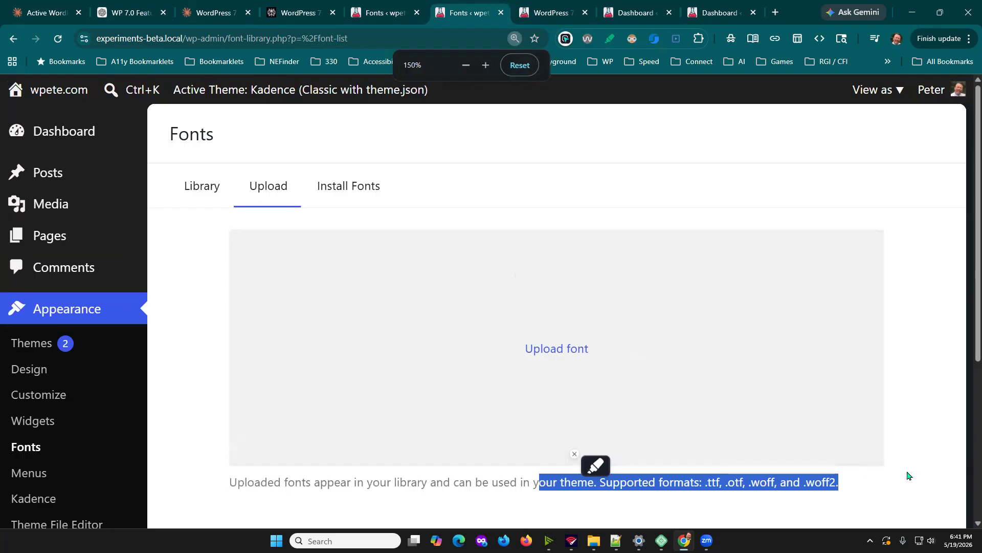
click(916, 478)
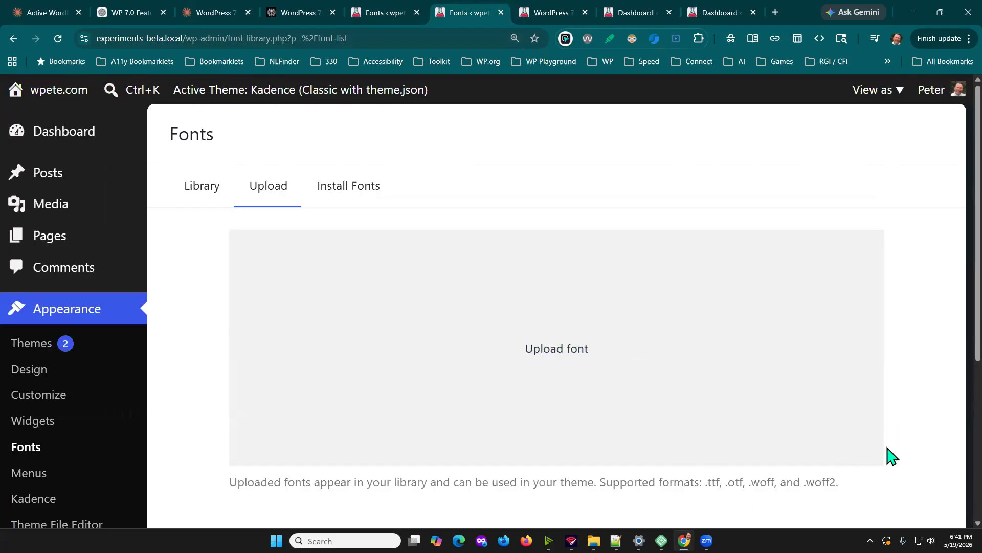
scroll(893, 456, down, 1)
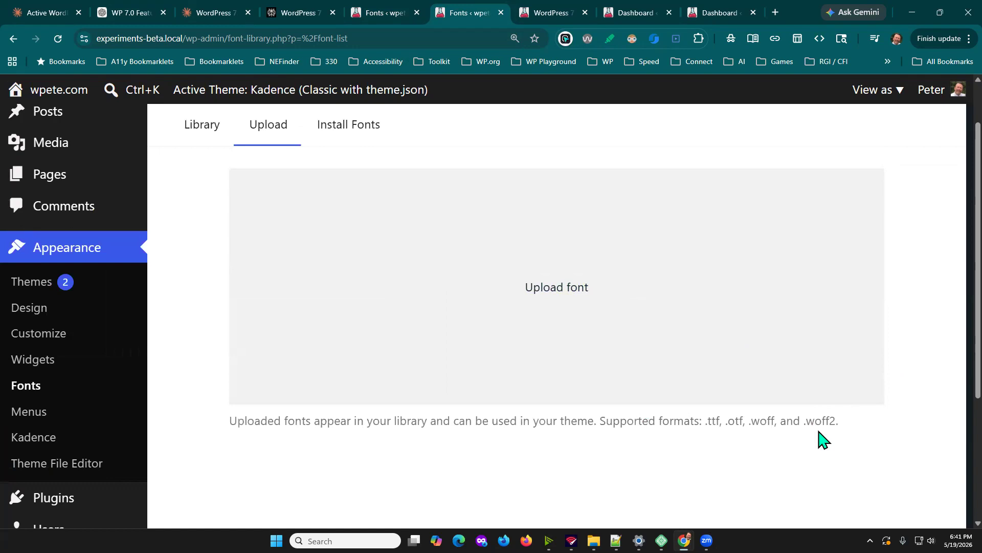
Reset the Fonts page to the browser's default zoom.
scroll(819, 439, up, 1)
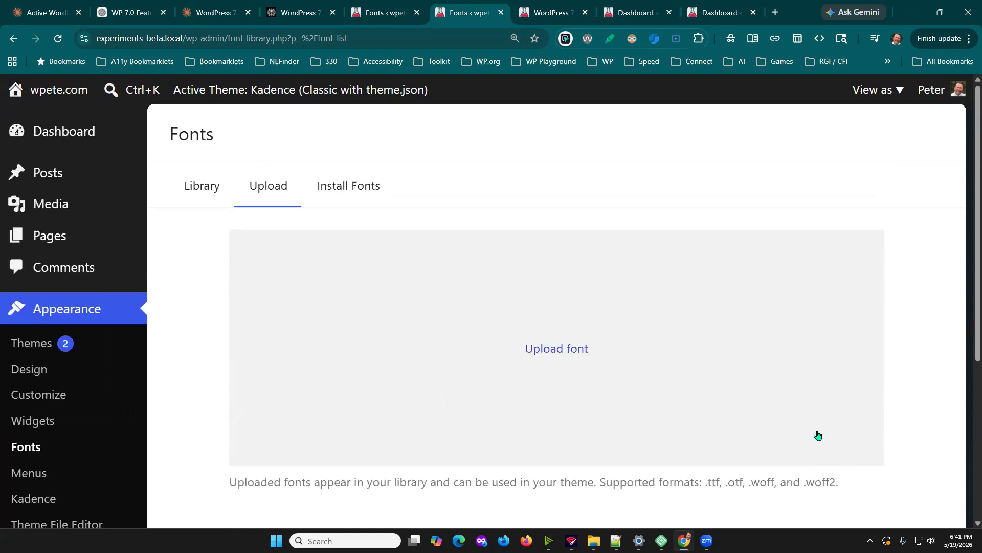
key(ctrl+0)
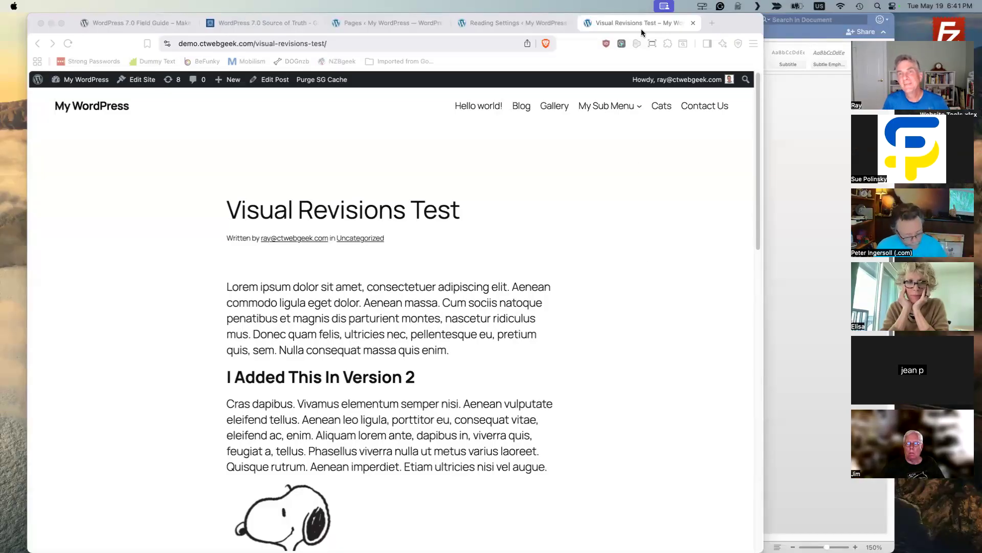
Move the Visual Revisions Test tab ahead of the Pages tab and check the Visual Revisions notes in the Word outline.
drag(637, 23, 402, 32)
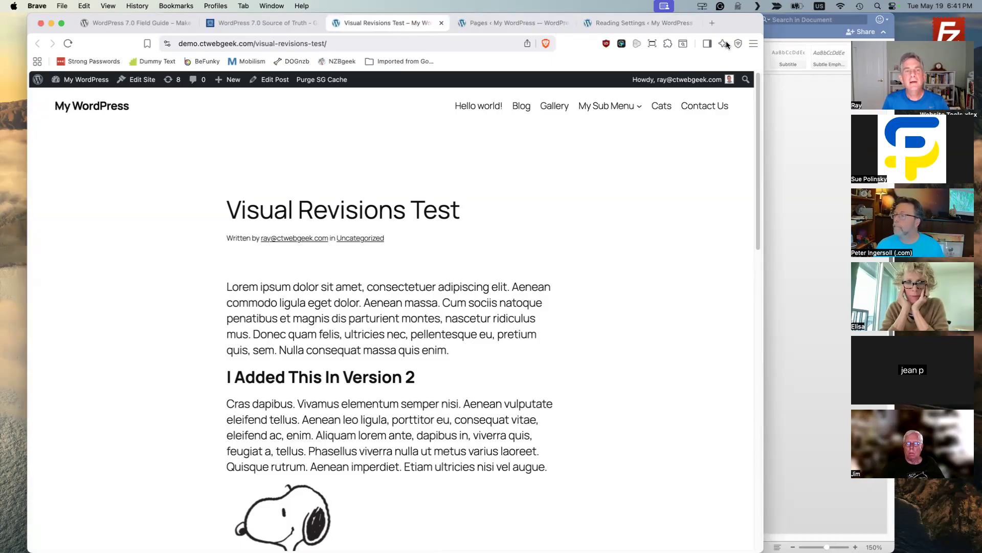
click(794, 140)
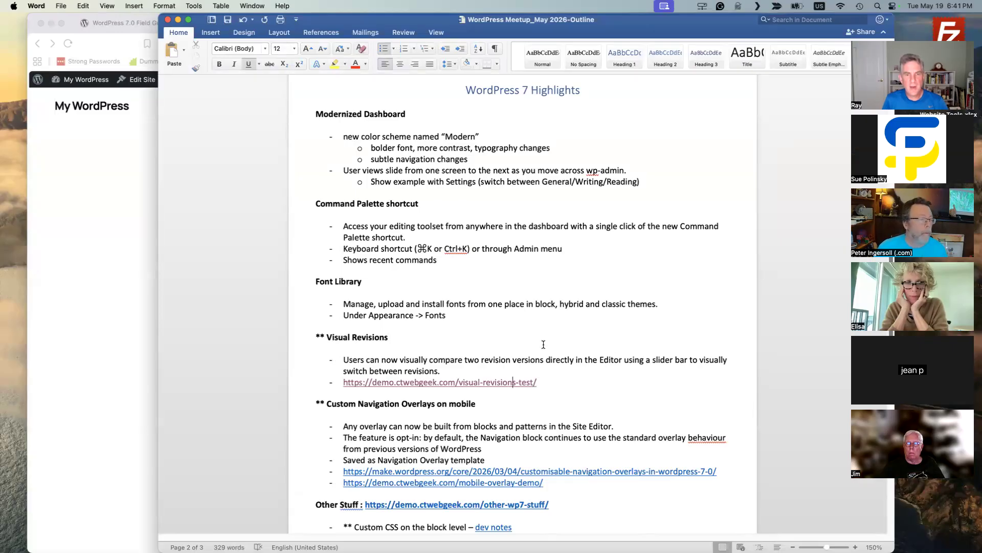
key(super+Tab)
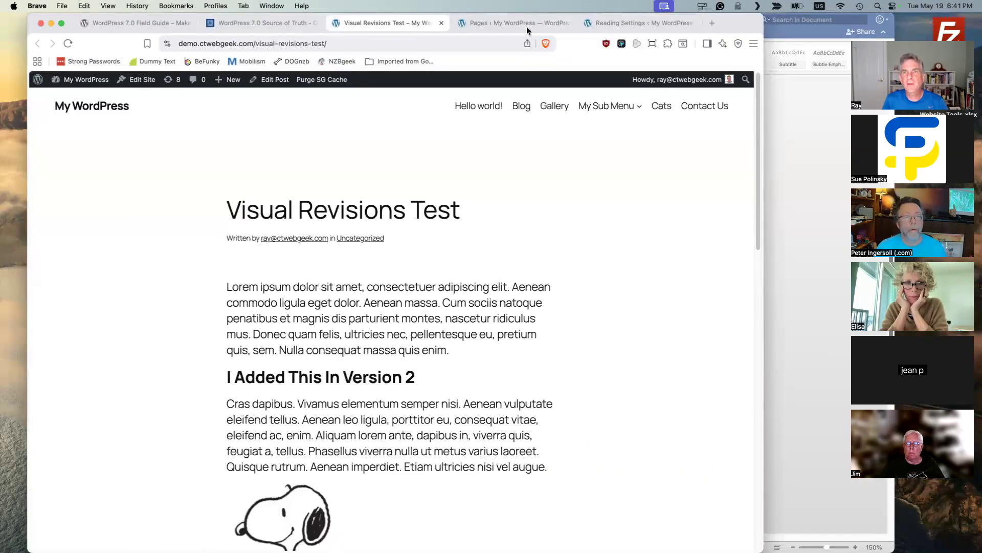
Switch to the demo2 site's admin and open the post "This Is My Blog Post" for editing from the list of all posts.
click(640, 23)
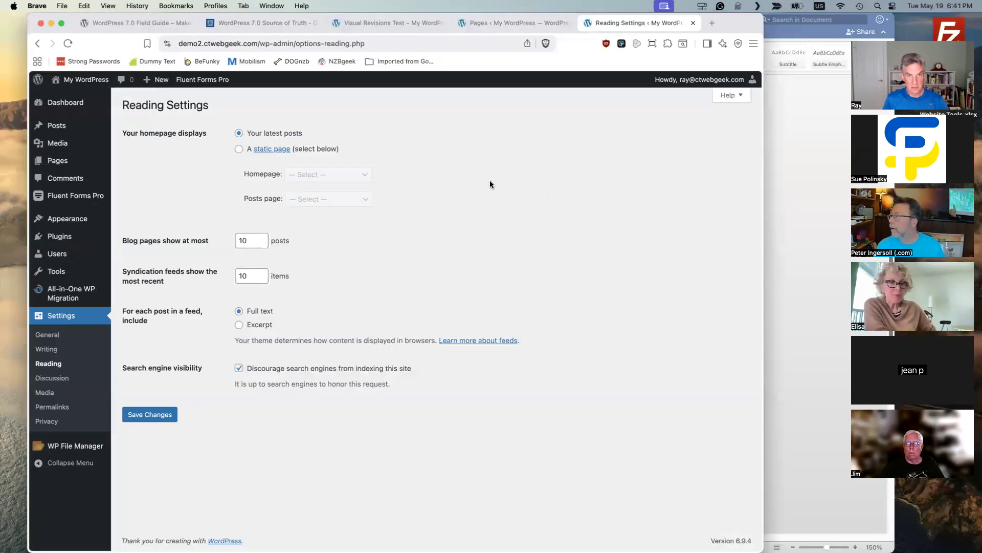
mouse_move(72, 105)
click(134, 118)
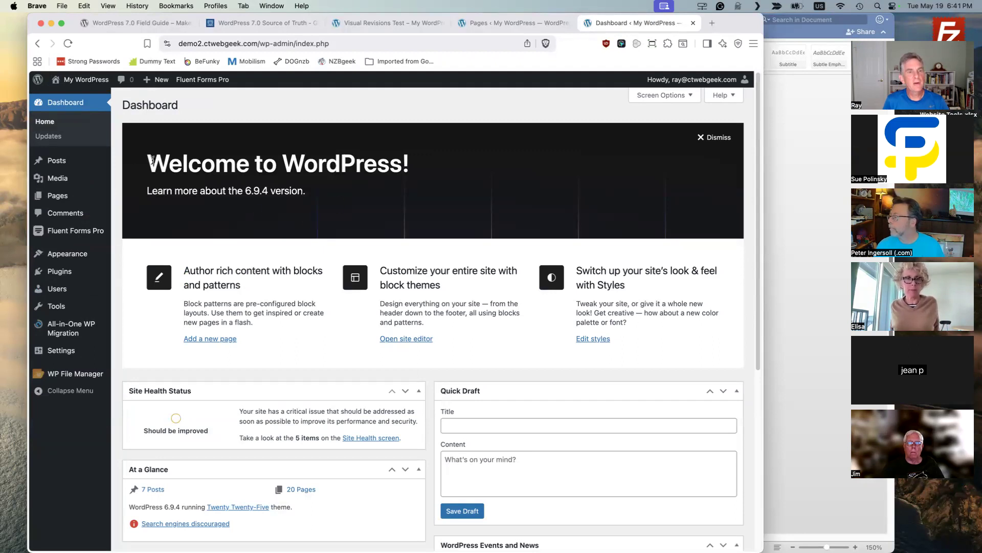
mouse_move(74, 165)
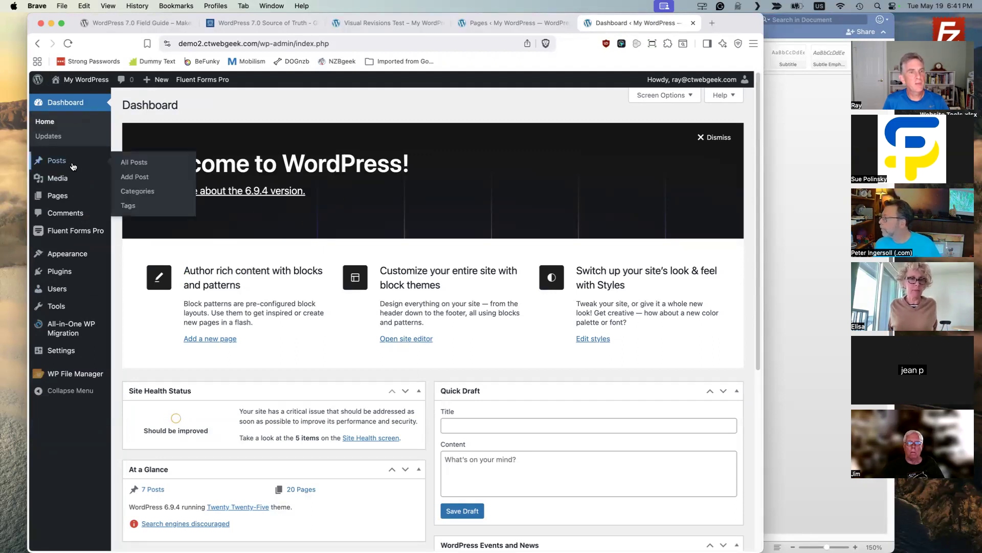
click(141, 165)
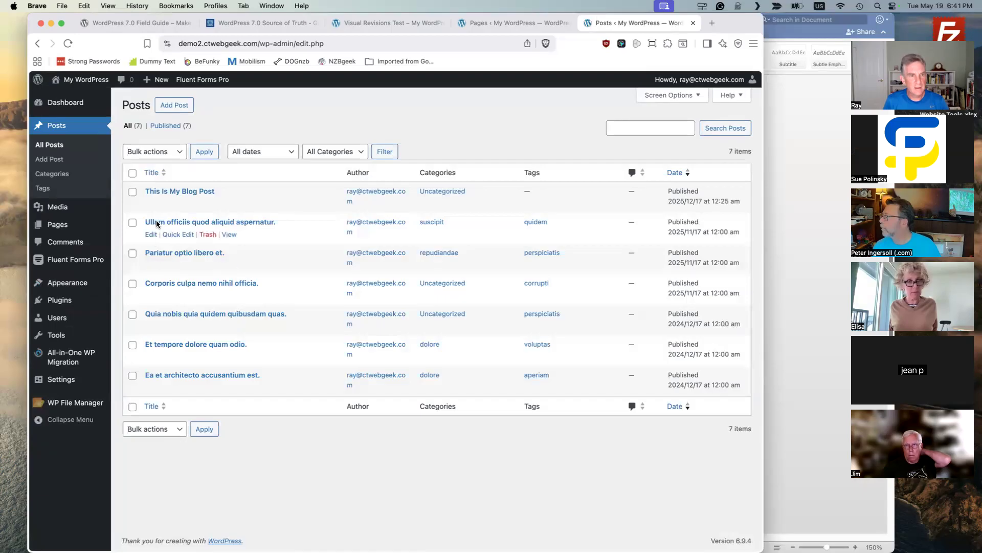
click(151, 203)
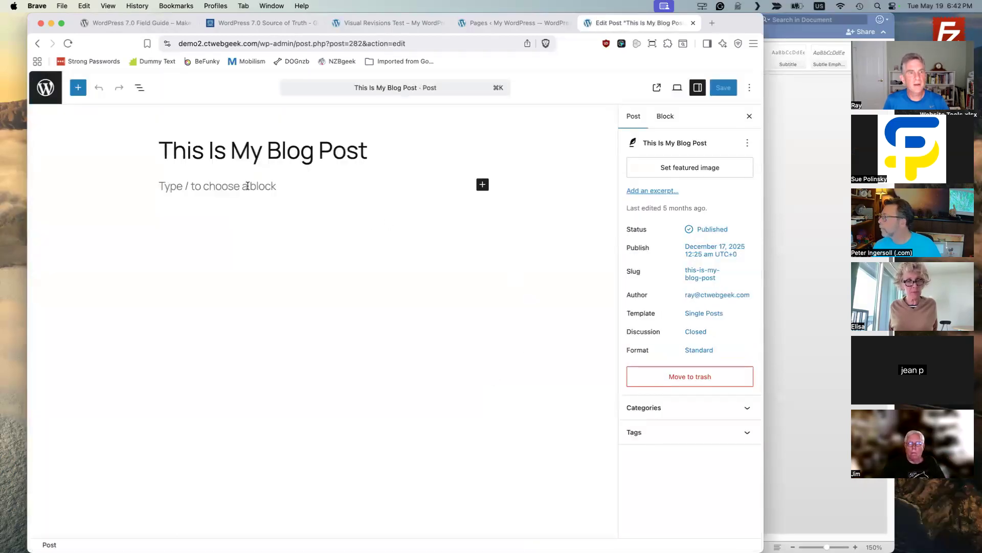
Add a paragraph reading "Here is some text" to the post and save it.
click(247, 185)
text(Here is some text)
key(super+s)
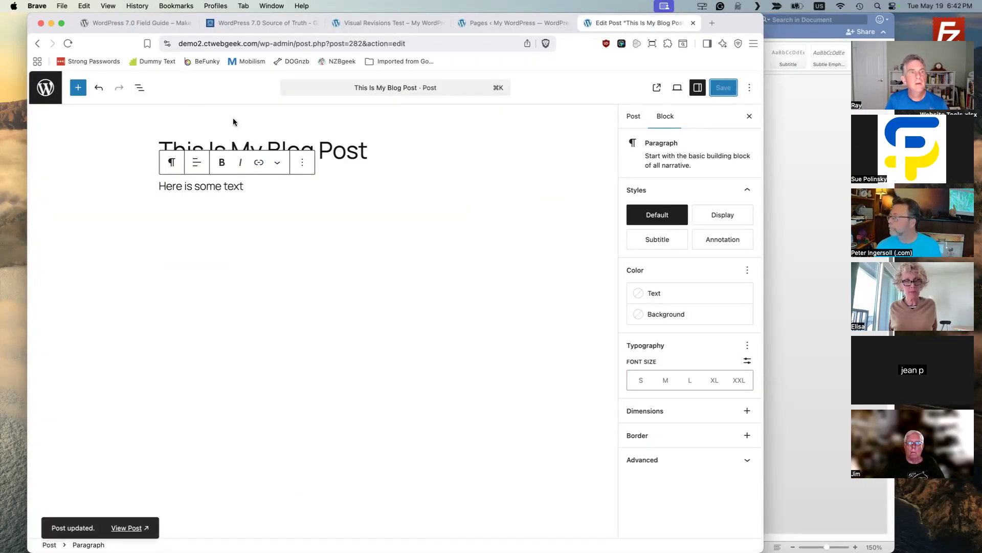
Add a button labelled "Click Me" below the paragraph, enter # in its link field, and save the post.
click(77, 87)
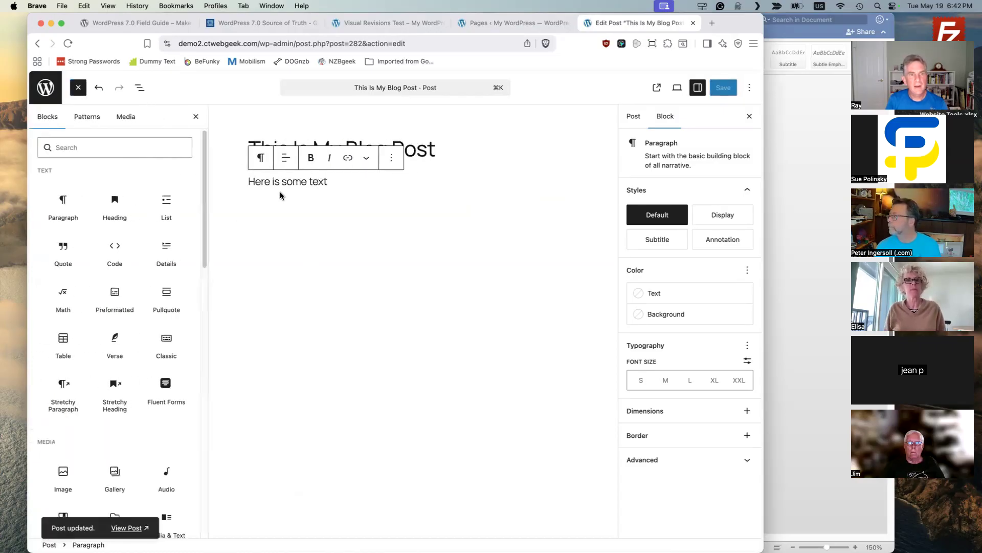
click(302, 205)
text(/butt)
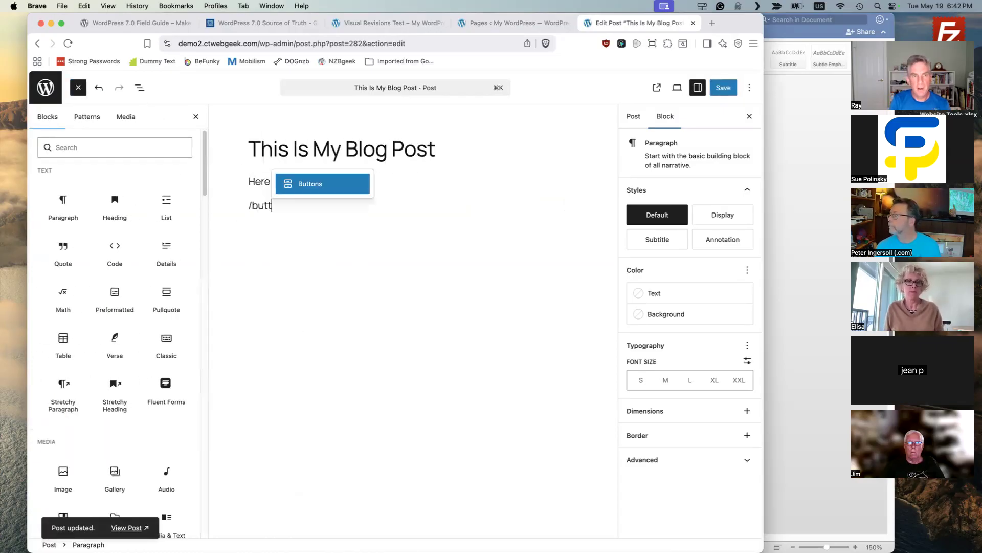
key(Return)
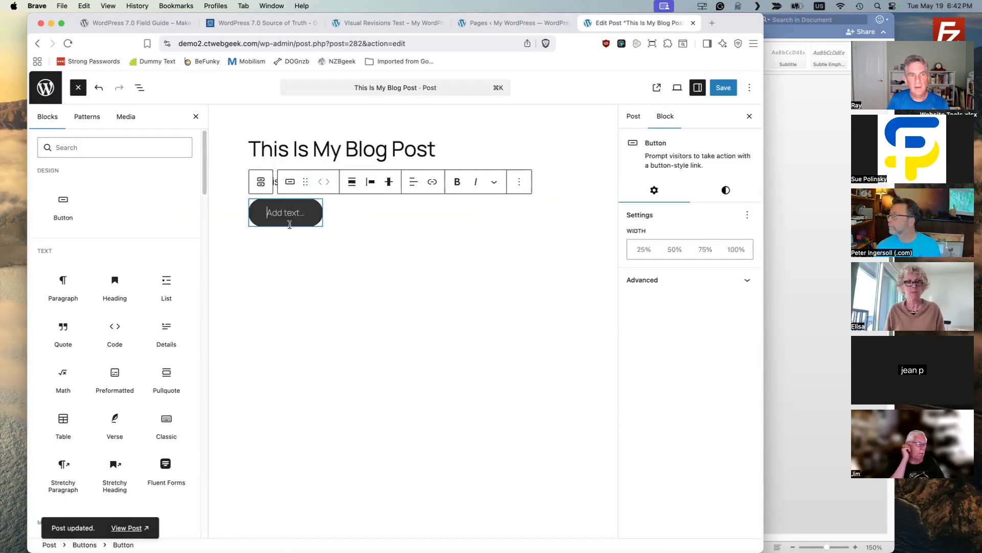
text(Click Me)
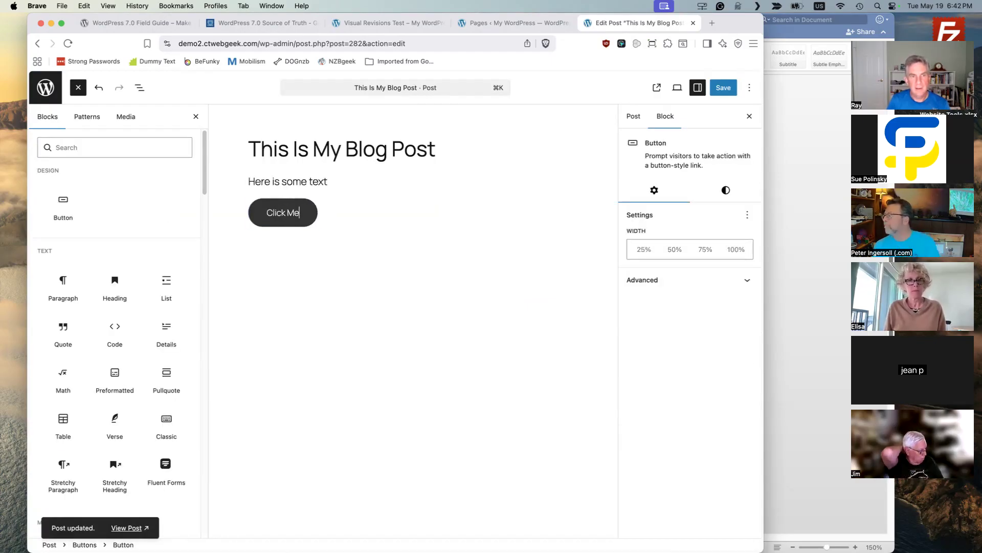
click(432, 181)
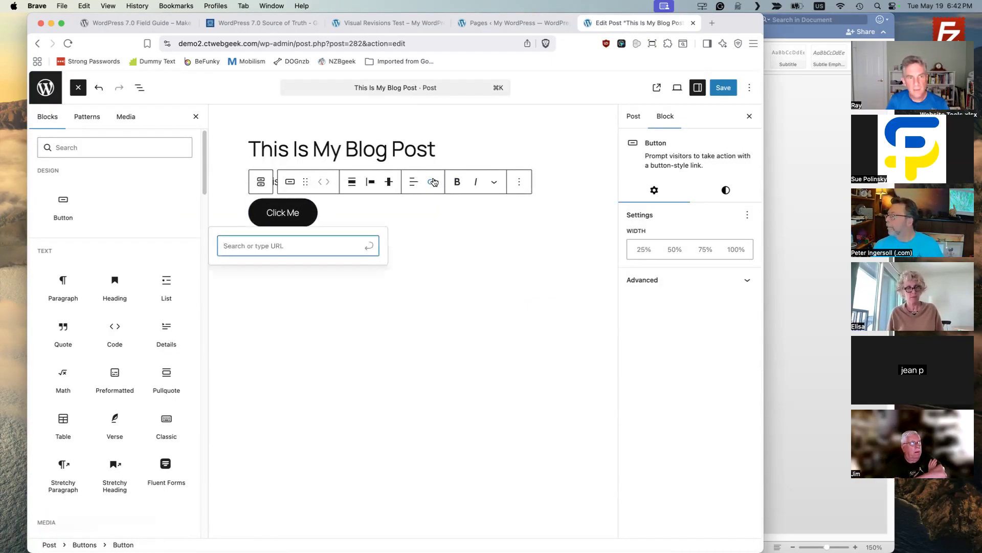
text(#)
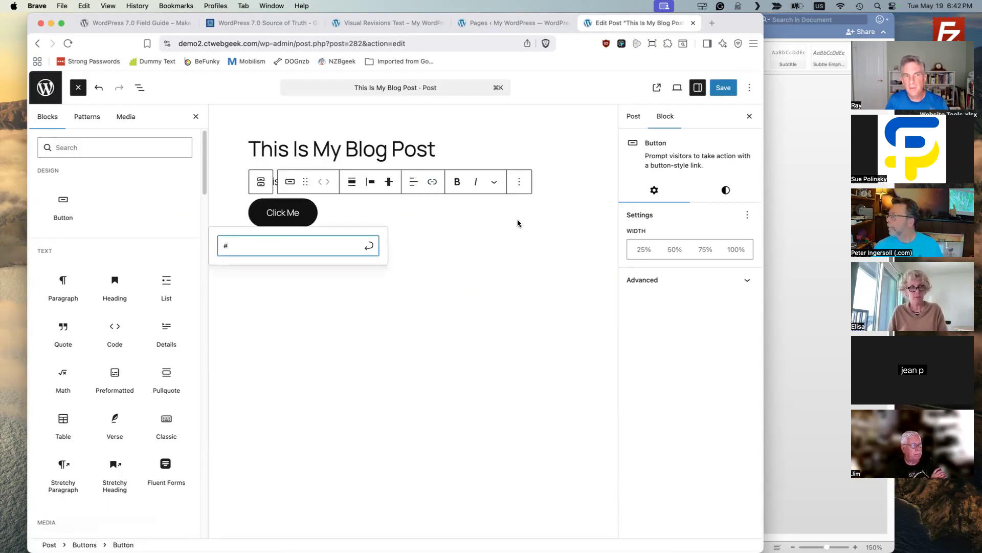
click(472, 251)
click(723, 89)
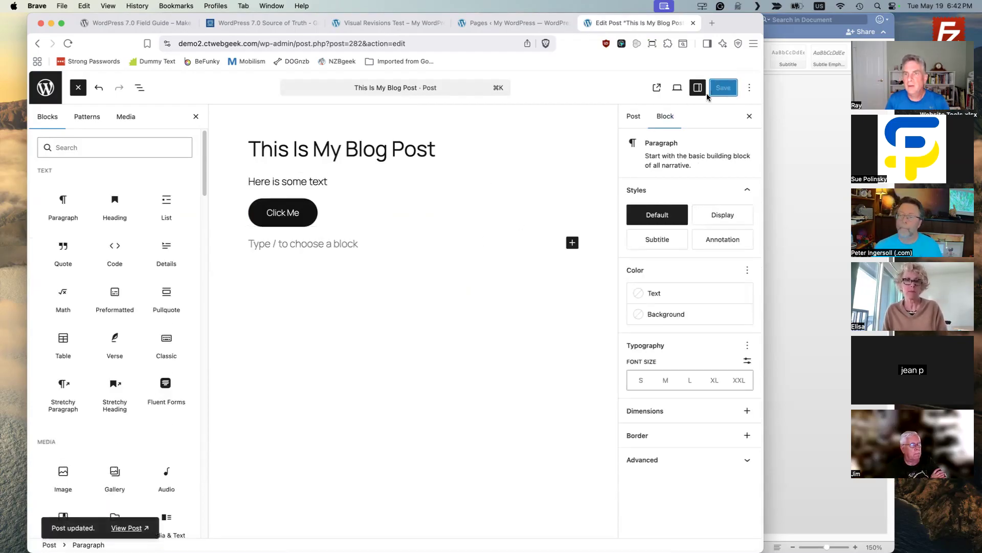
Open the blog post's revisions and compare the code differences of the previous and the current revision.
click(634, 116)
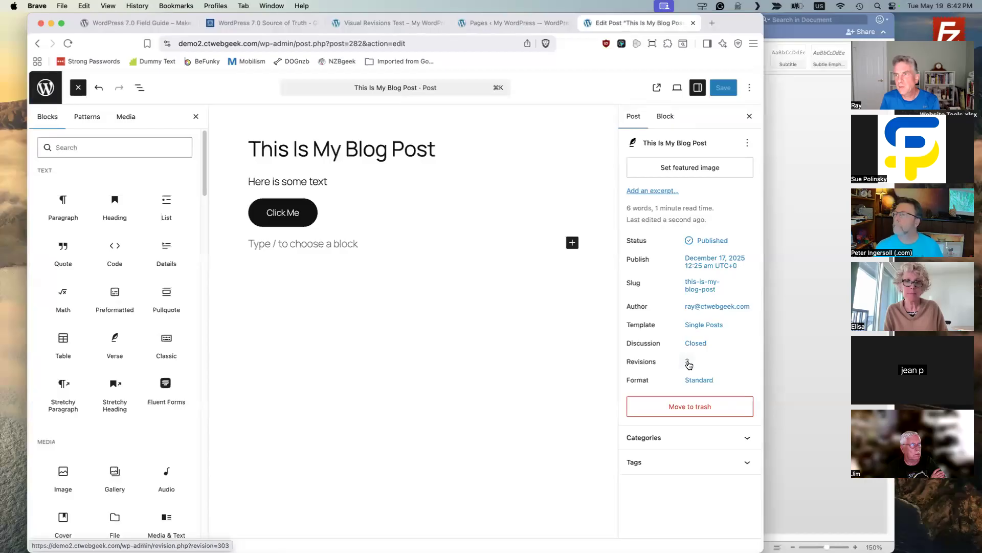
click(688, 362)
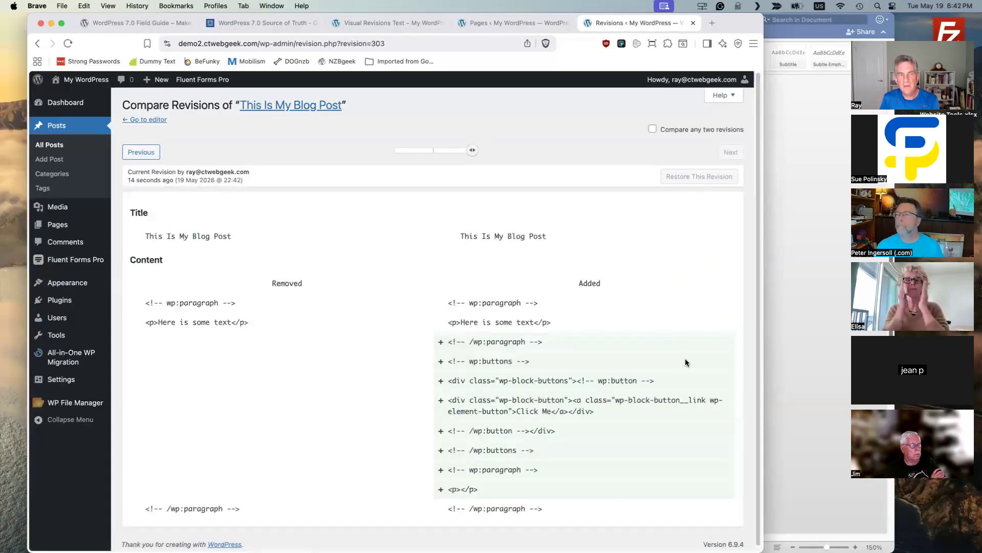
drag(469, 151, 435, 155)
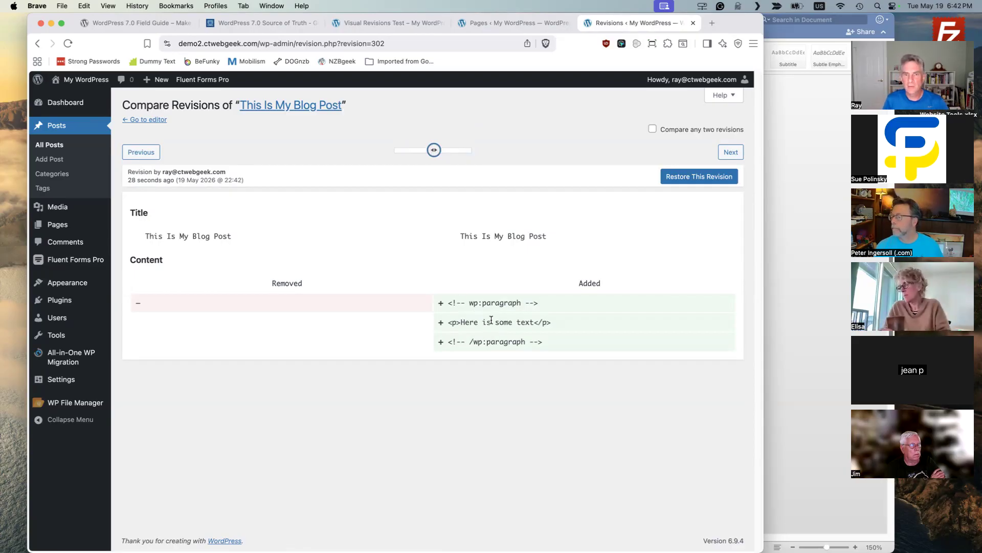
drag(435, 150, 473, 152)
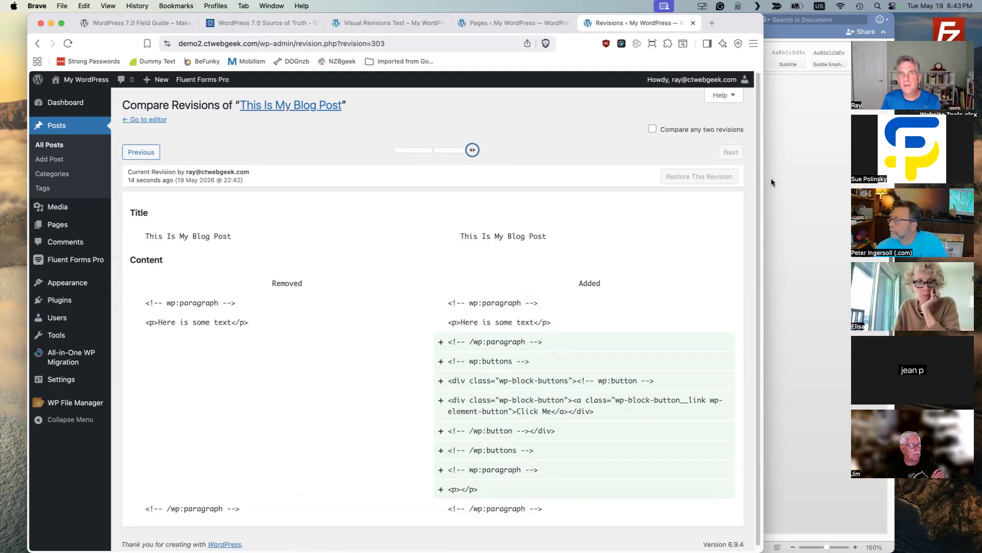
Switch to the Visual Revisions Test post, open it for editing and look over its content.
click(406, 22)
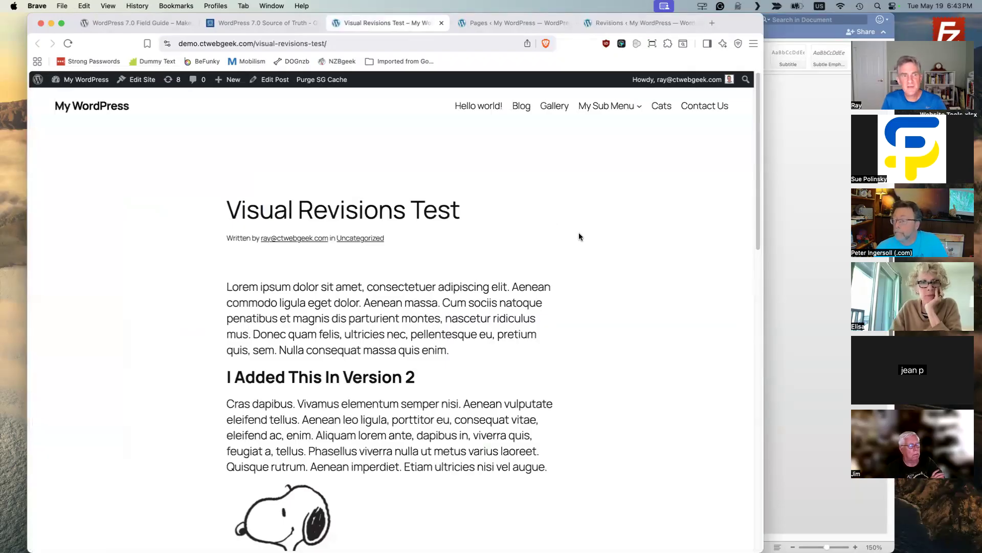
click(266, 81)
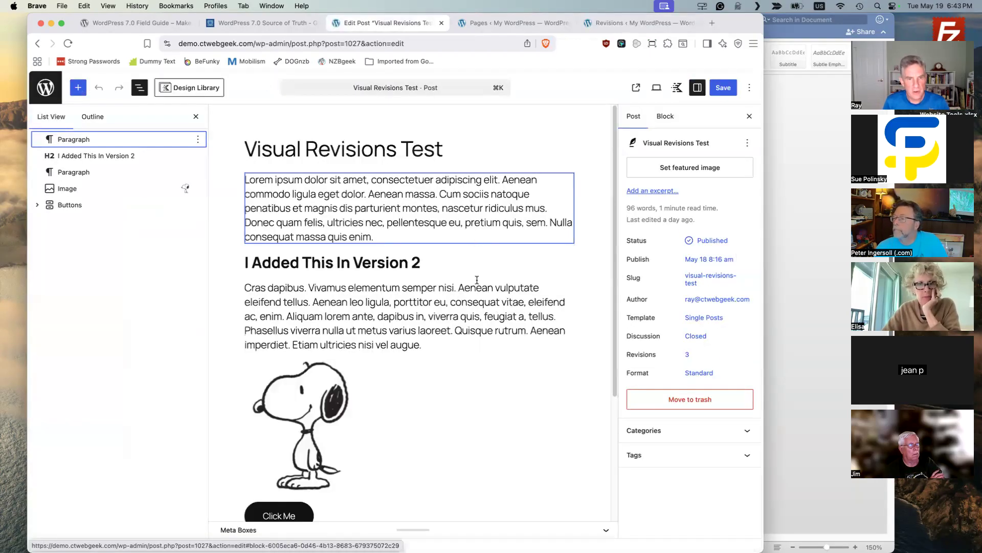
scroll(476, 282, down, 1)
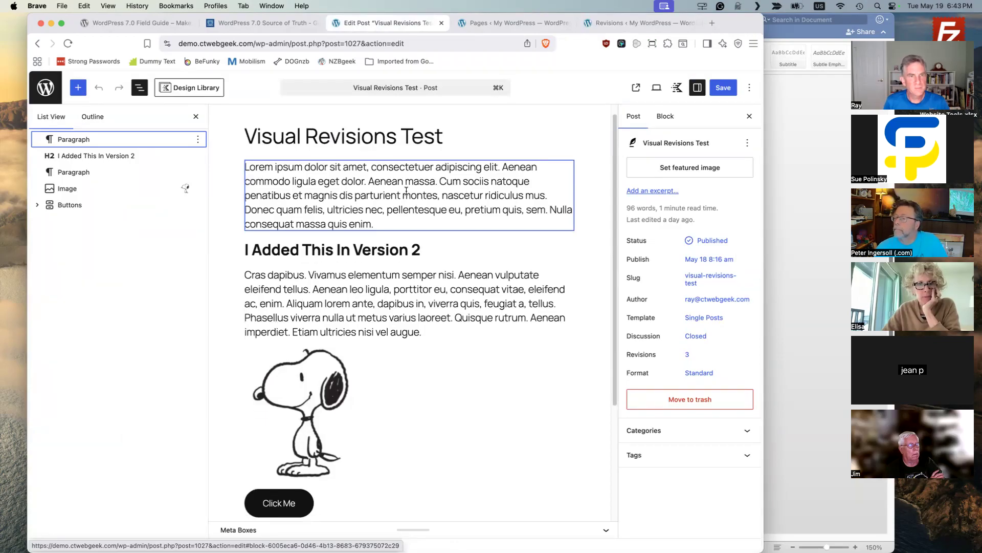
scroll(406, 191, up, 1)
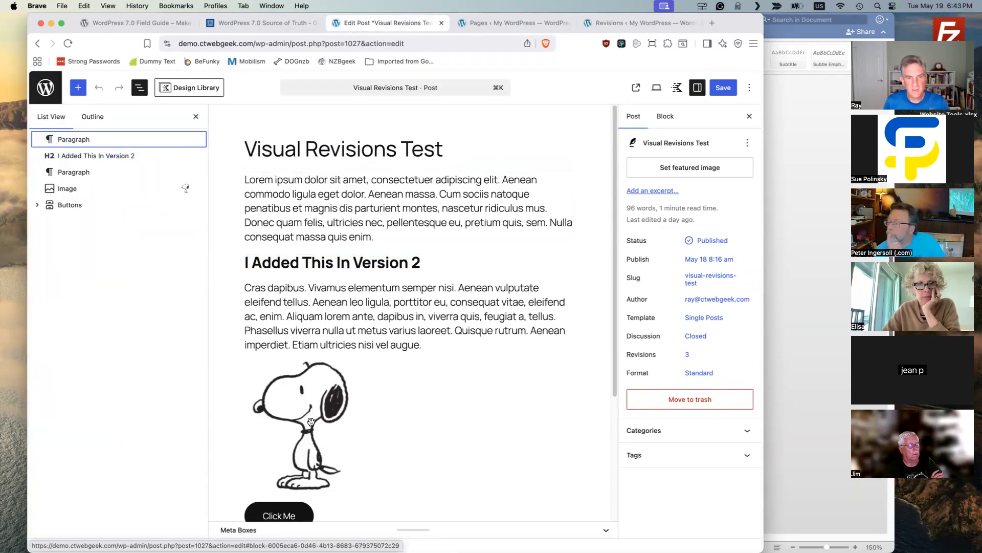
scroll(353, 292, down, 2)
scroll(353, 261, up, 1)
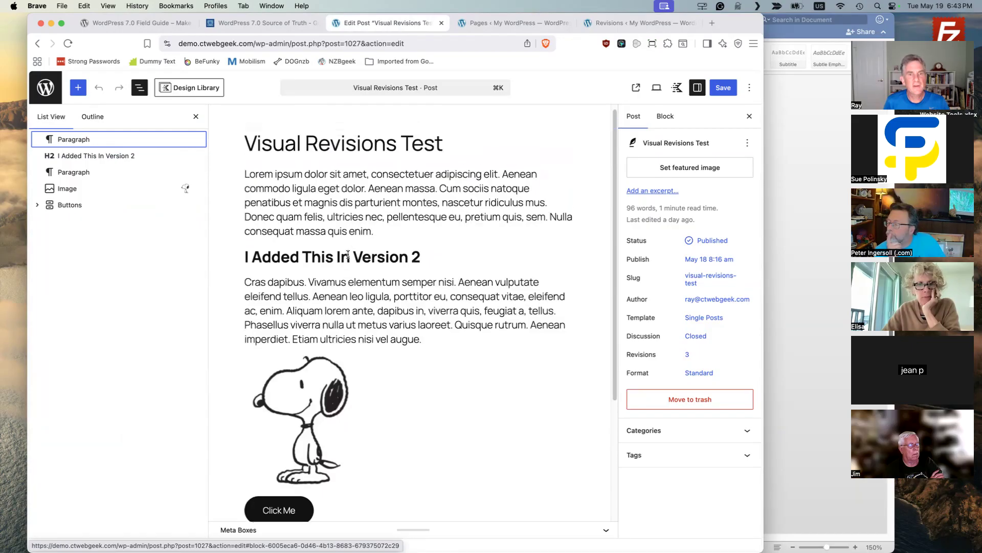
Delete the heading "I Added This In Version 2" from the post and save the change.
triple_click(276, 256)
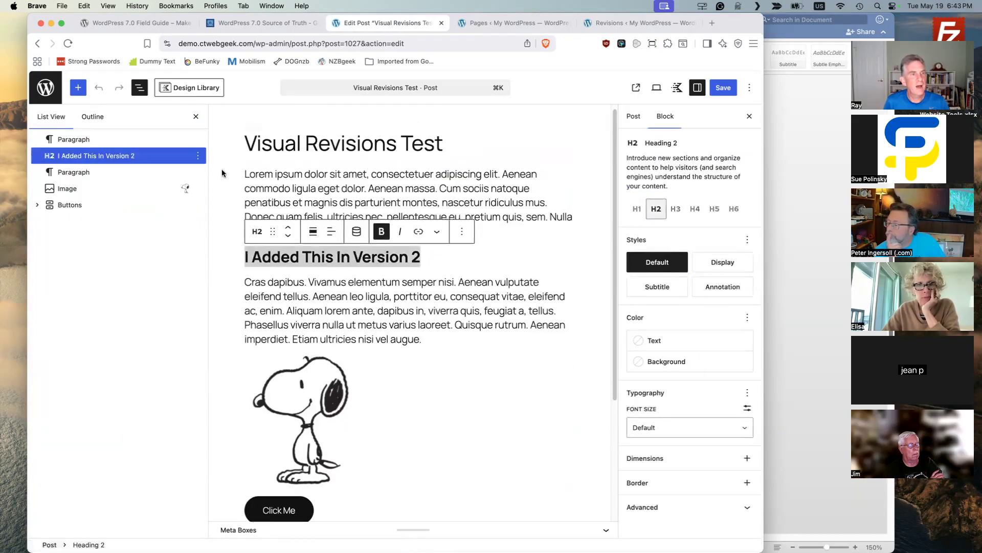
click(198, 155)
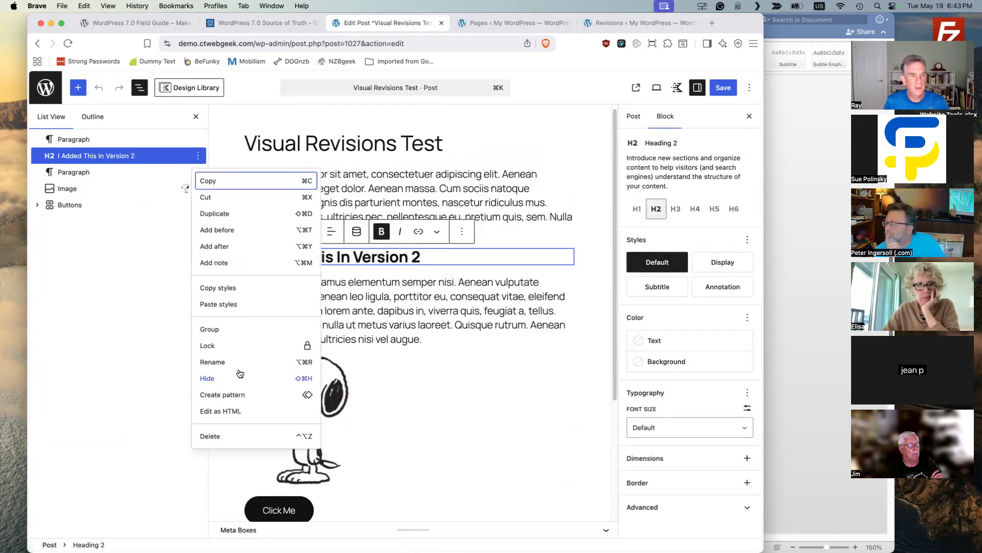
click(225, 437)
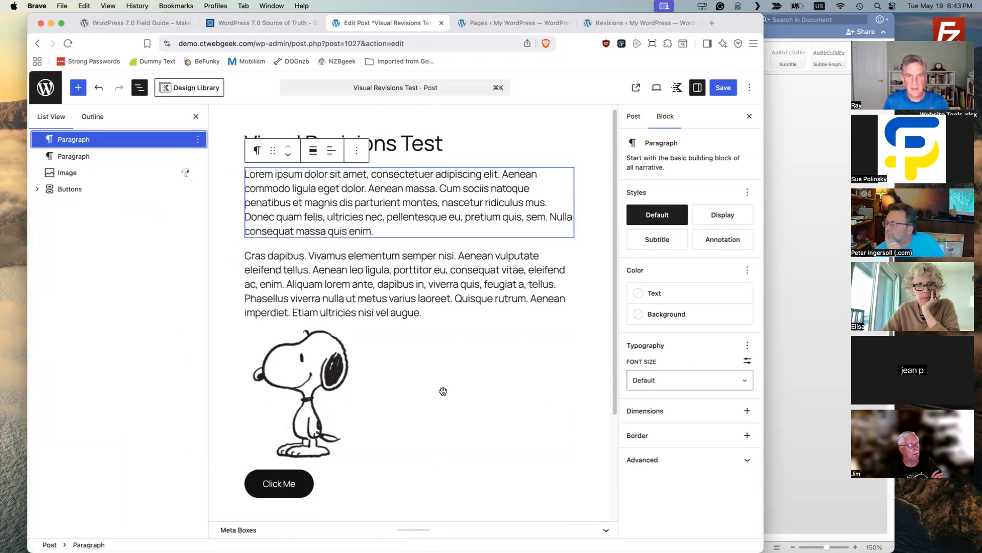
click(724, 87)
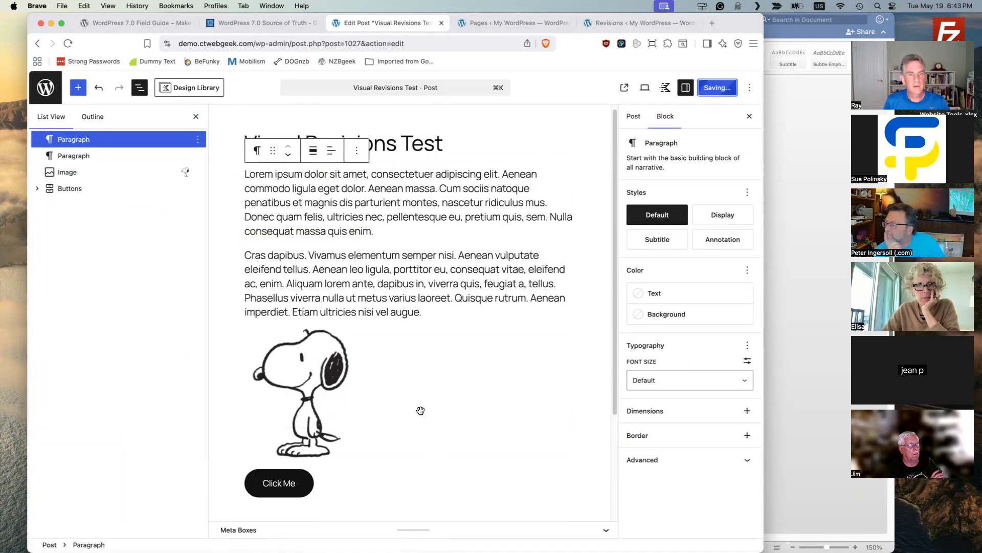
Insert a Gallery block below the Click Me button with the metal nails and lawn mower photos from the Media Library.
scroll(419, 410, down, 3)
click(346, 360)
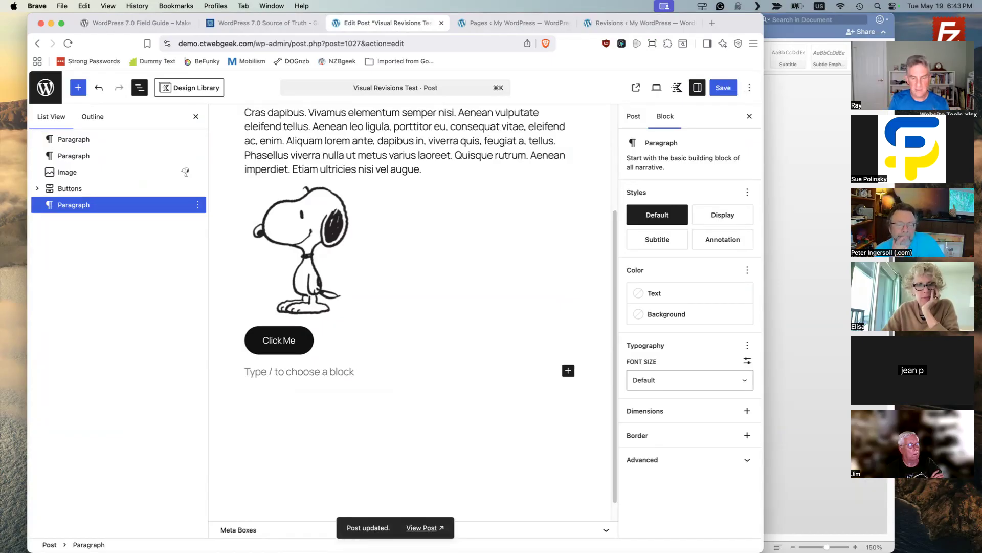
text(/gal)
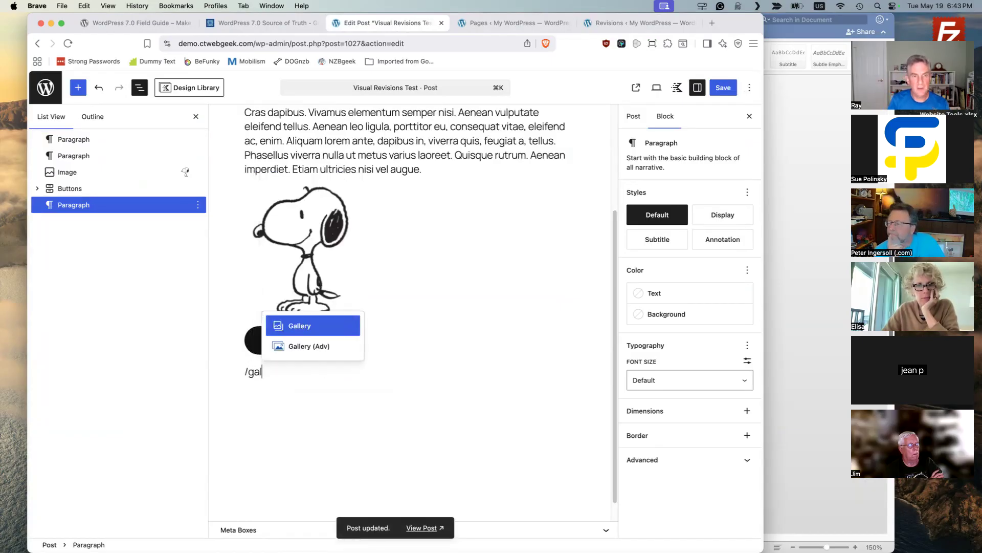
click(329, 326)
click(328, 422)
click(337, 207)
click(429, 227)
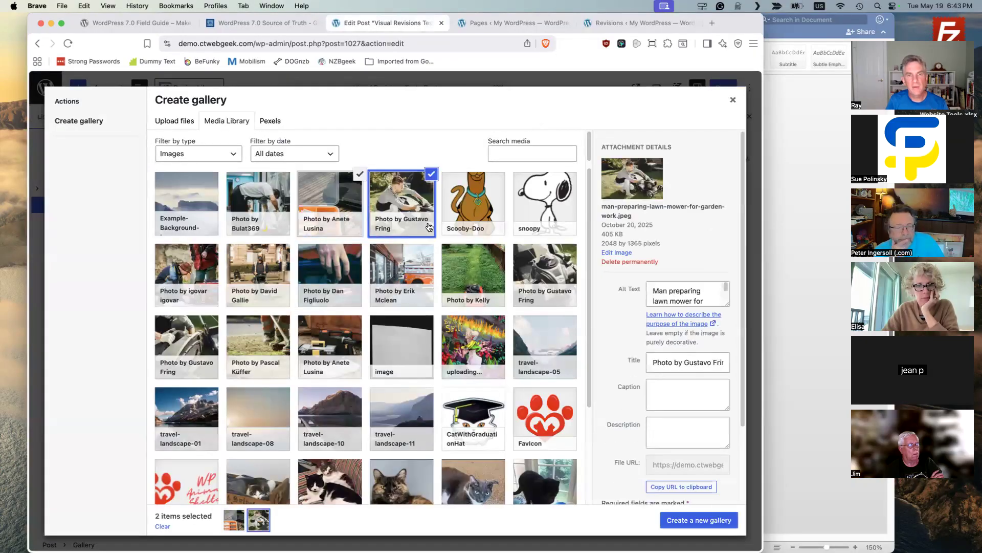
click(698, 520)
click(702, 520)
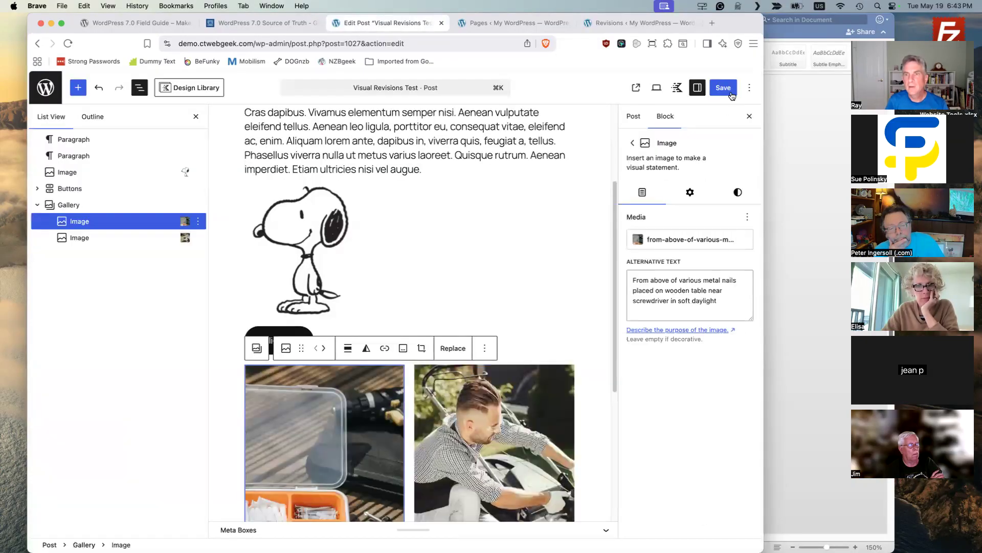
Save the Visual Revisions Test post, open its visual revisions and look over the latest revision.
key(super+s)
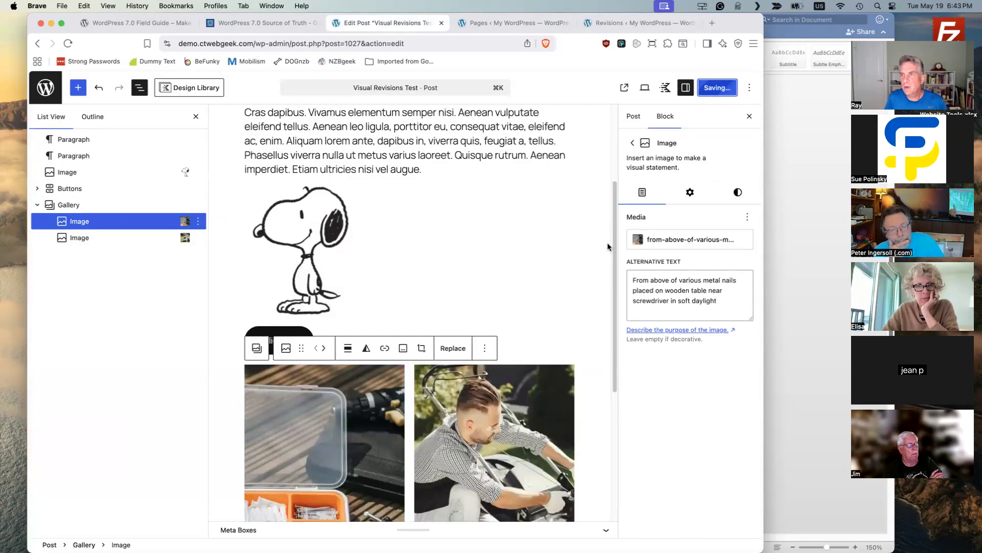
click(633, 117)
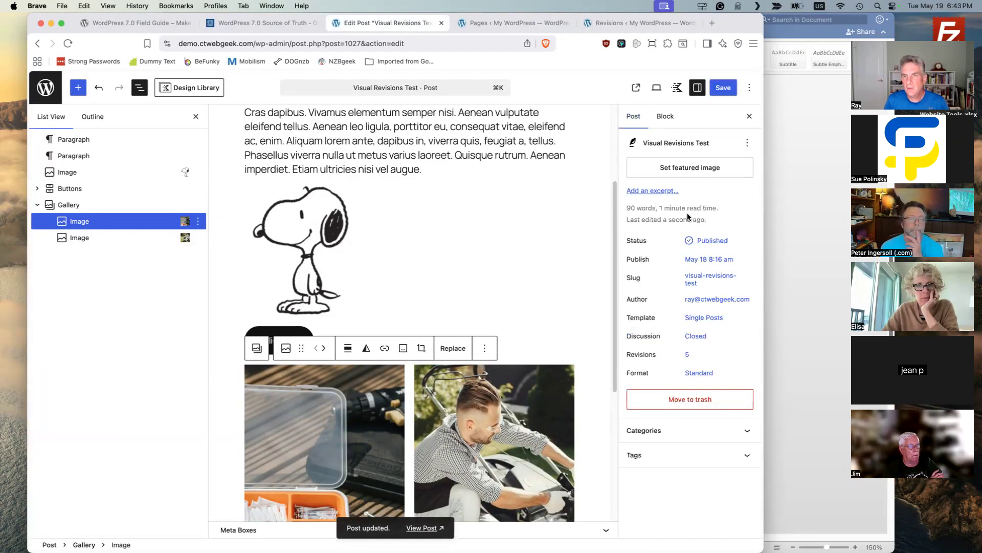
click(689, 356)
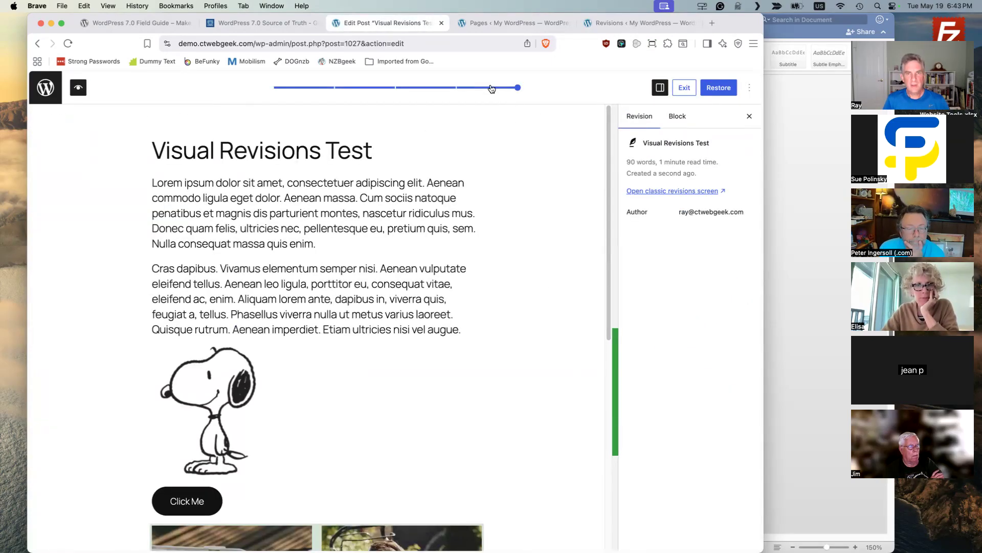
scroll(472, 256, down, 5)
scroll(472, 256, up, 5)
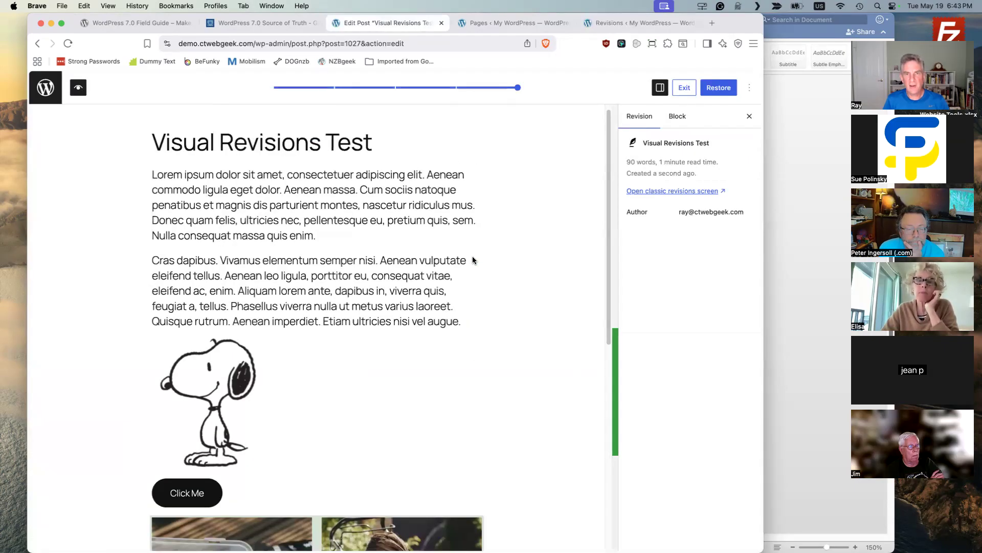
Show the revision just before the latest one and examine its marked changes down to the Click Me button.
click(456, 91)
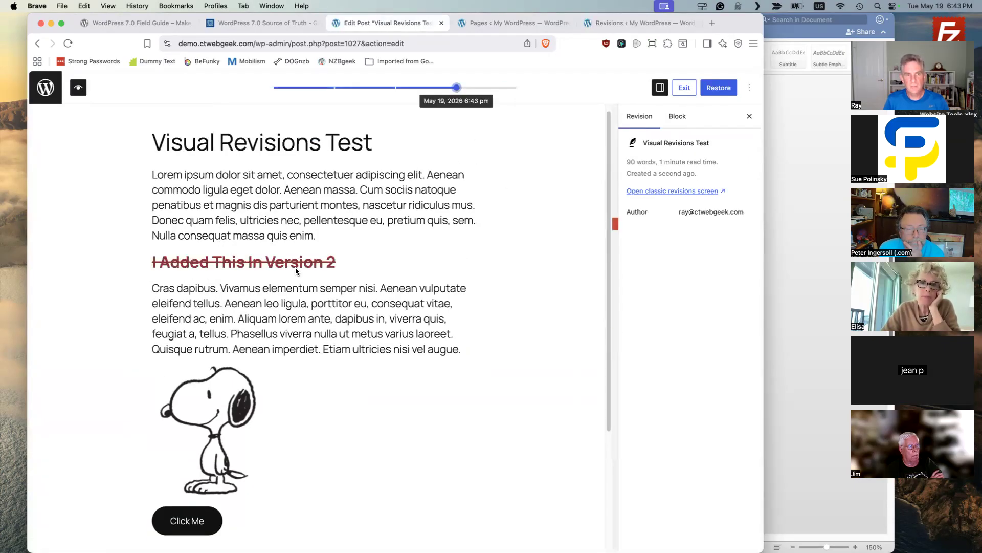
scroll(455, 270, down, 3)
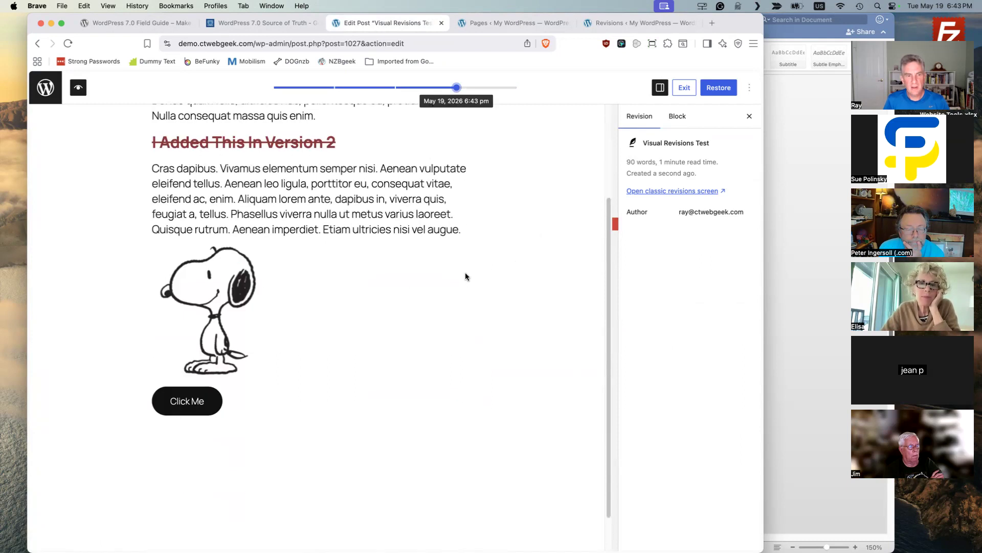
scroll(465, 272, up, 3)
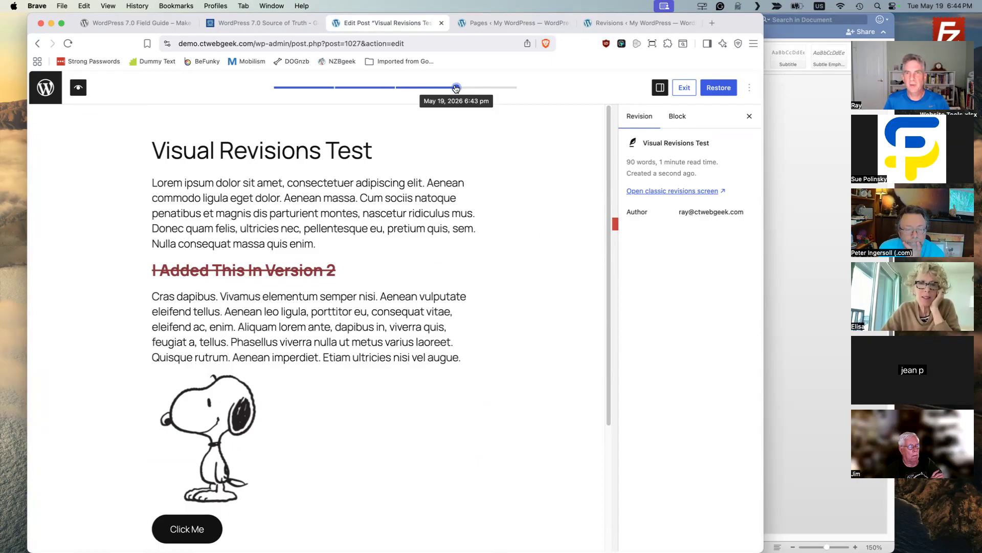
Go back to the oldest revision and step forward through the second, third and fourth ones, examining the marked changes.
drag(457, 88, 292, 87)
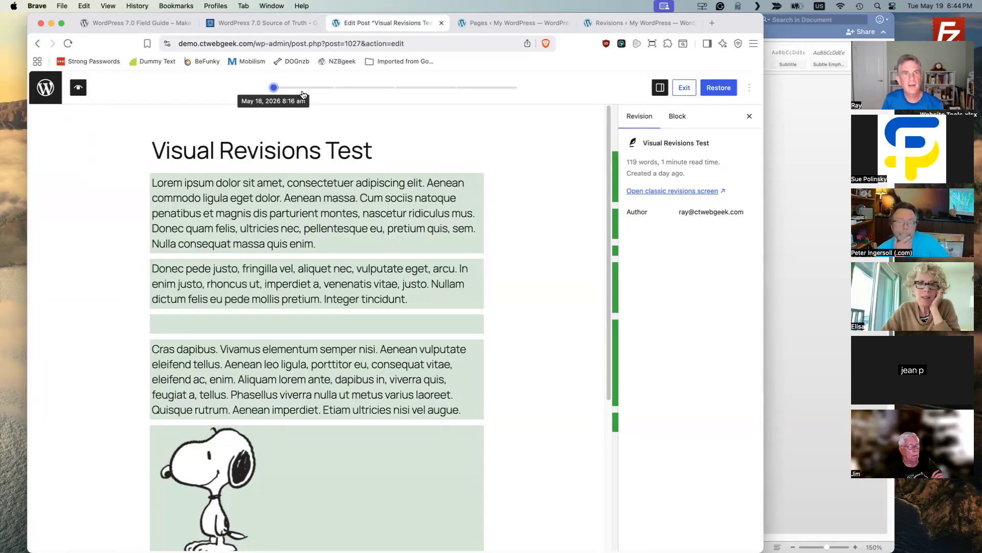
click(319, 88)
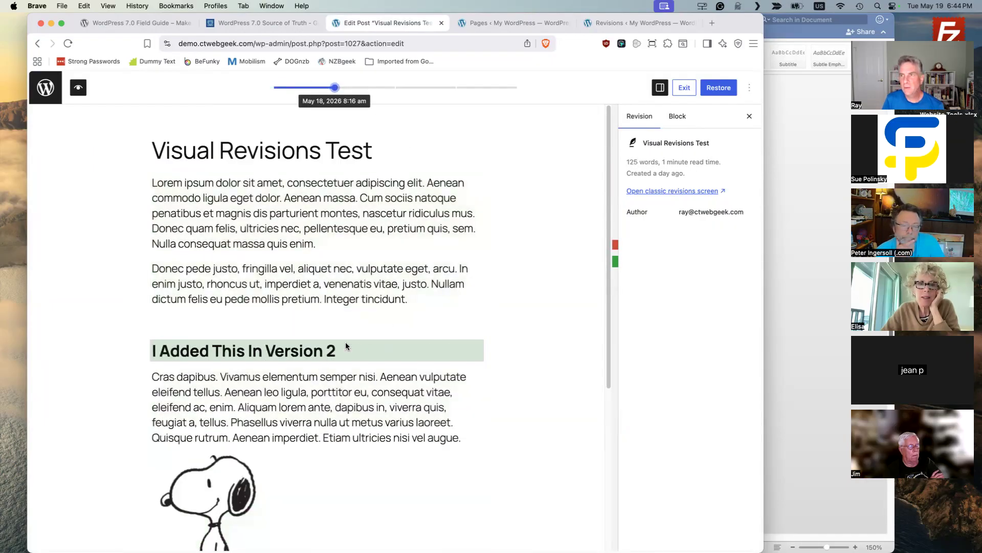
scroll(499, 243, down, 5)
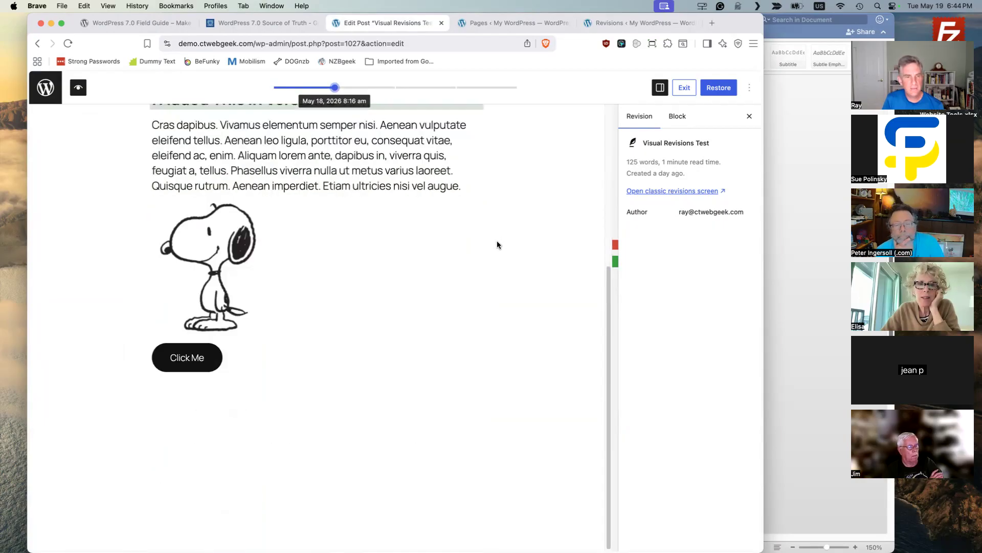
click(380, 88)
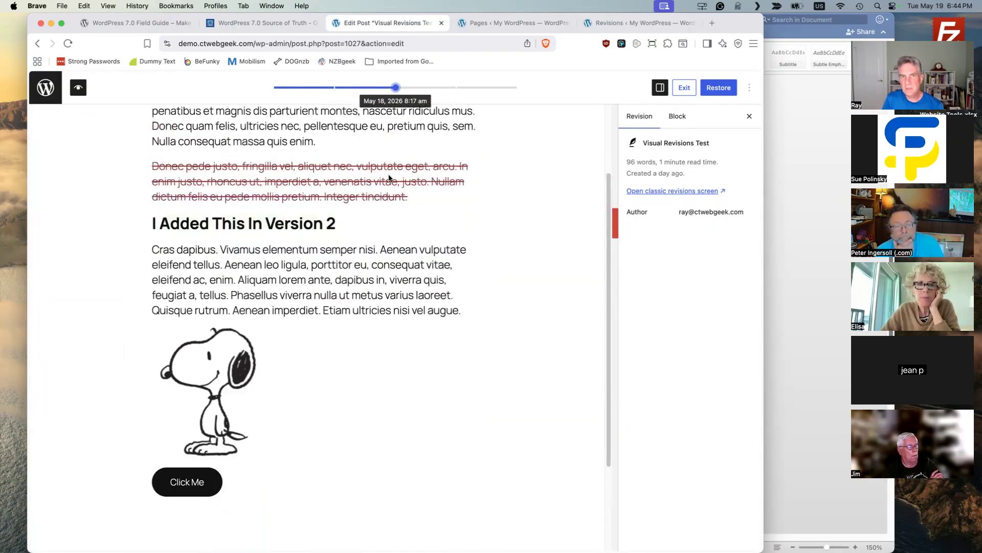
click(453, 87)
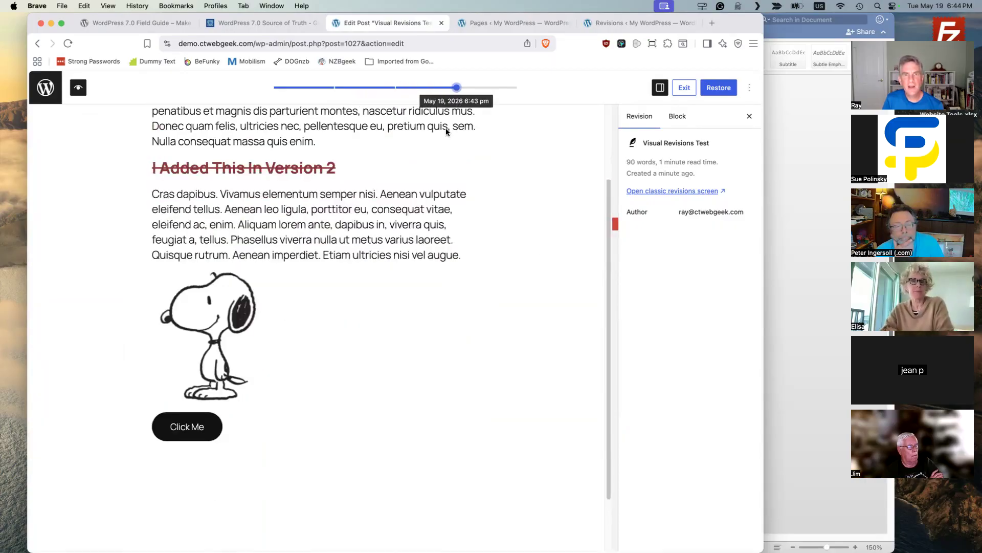
Return to the latest revision and examine the highlighted gallery below the Click Me button.
click(517, 87)
scroll(558, 254, down, 6)
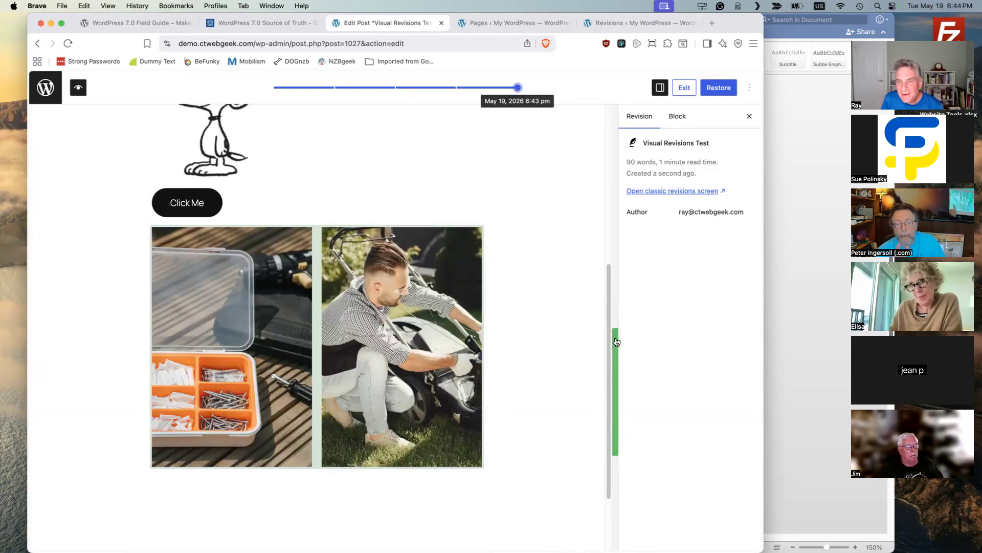
scroll(578, 306, up, 5)
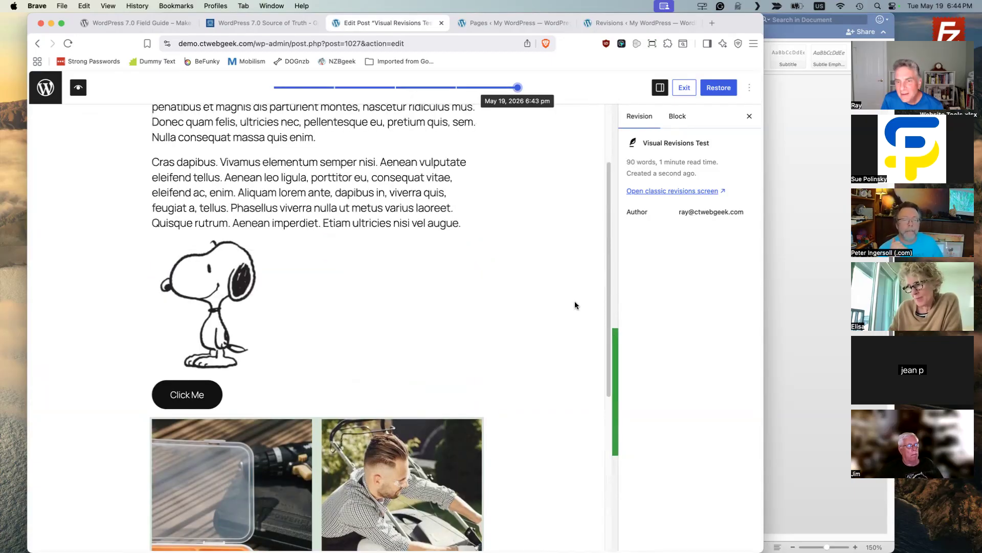
scroll(575, 306, up, 3)
scroll(574, 305, down, 9)
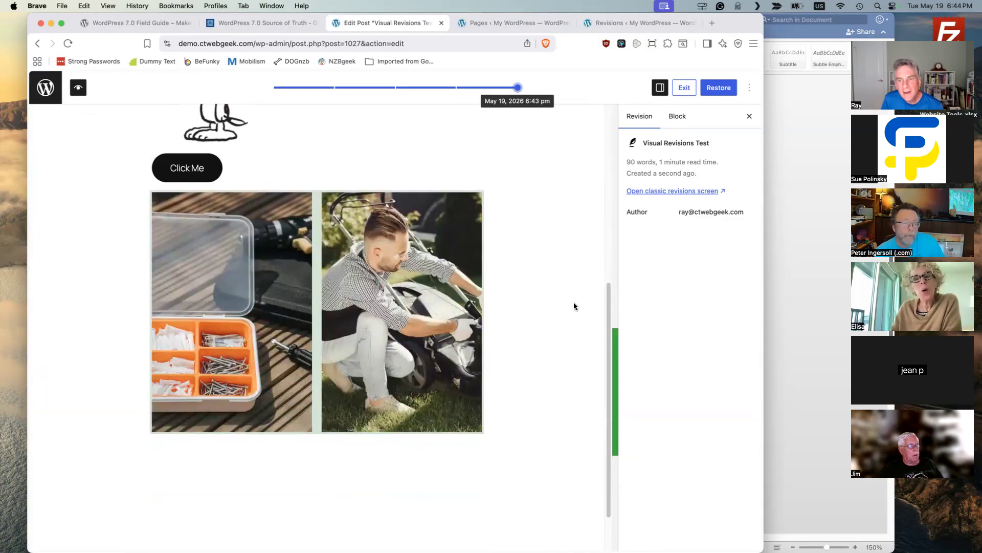
scroll(574, 305, up, 9)
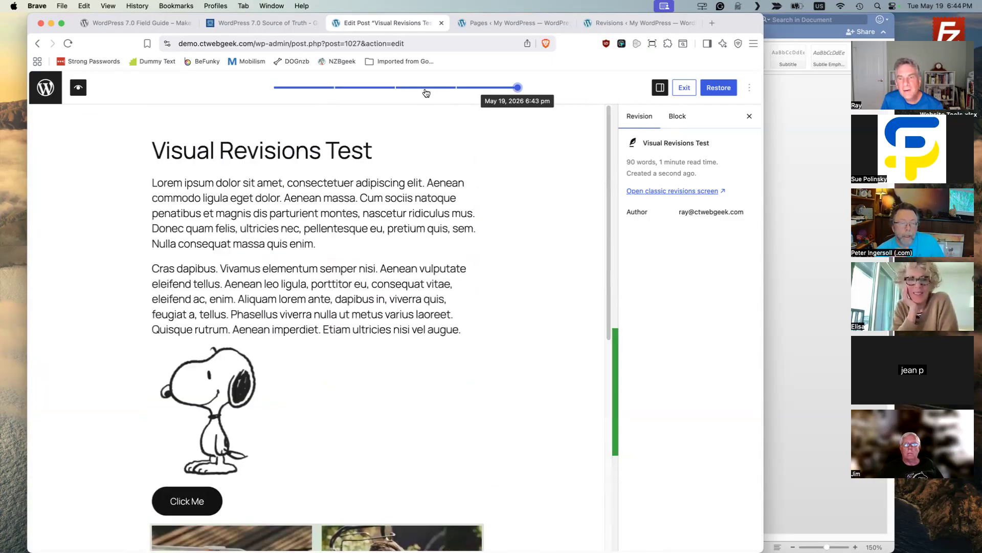
Step back through the third to the second revision and use its change markers to alternate between the removed paragraph and the added heading.
click(425, 89)
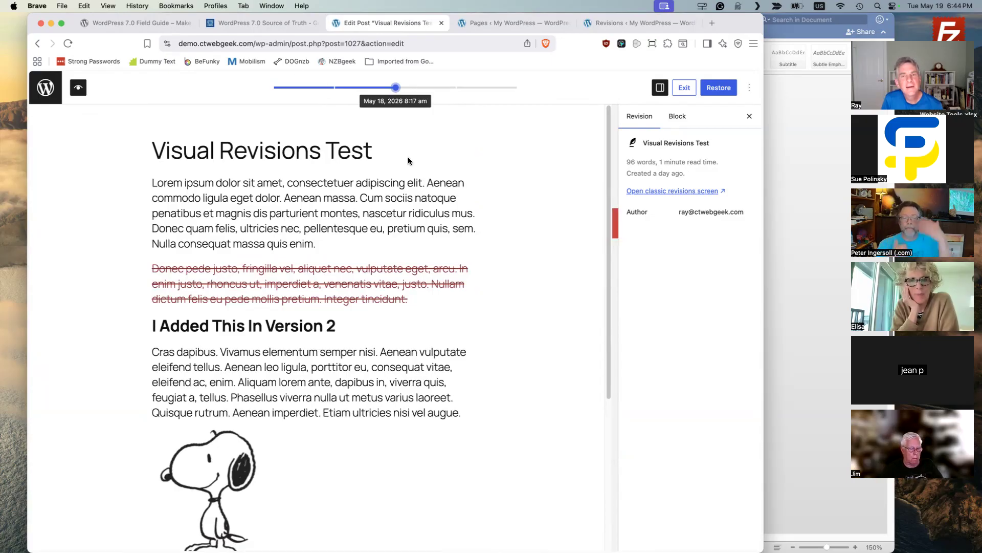
click(347, 91)
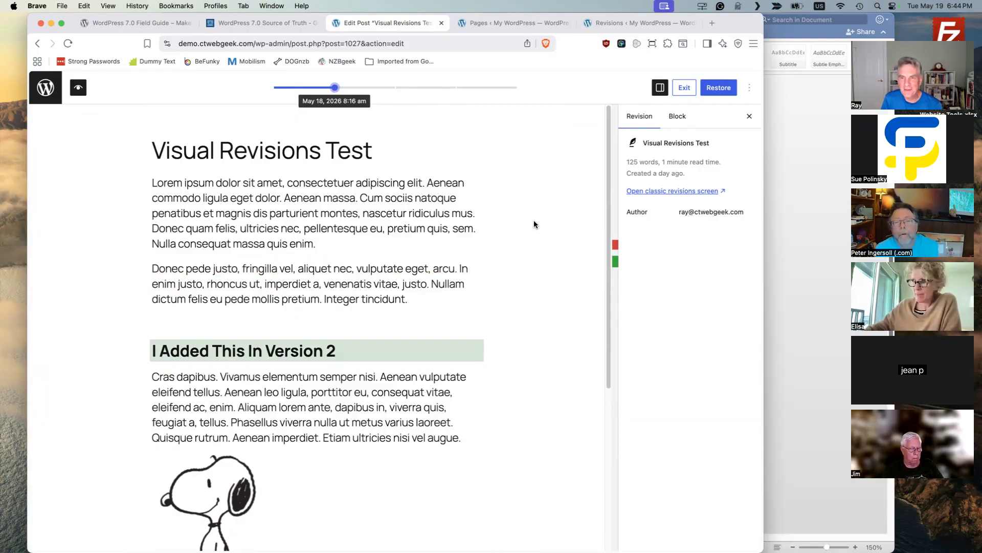
click(616, 262)
click(616, 246)
click(617, 263)
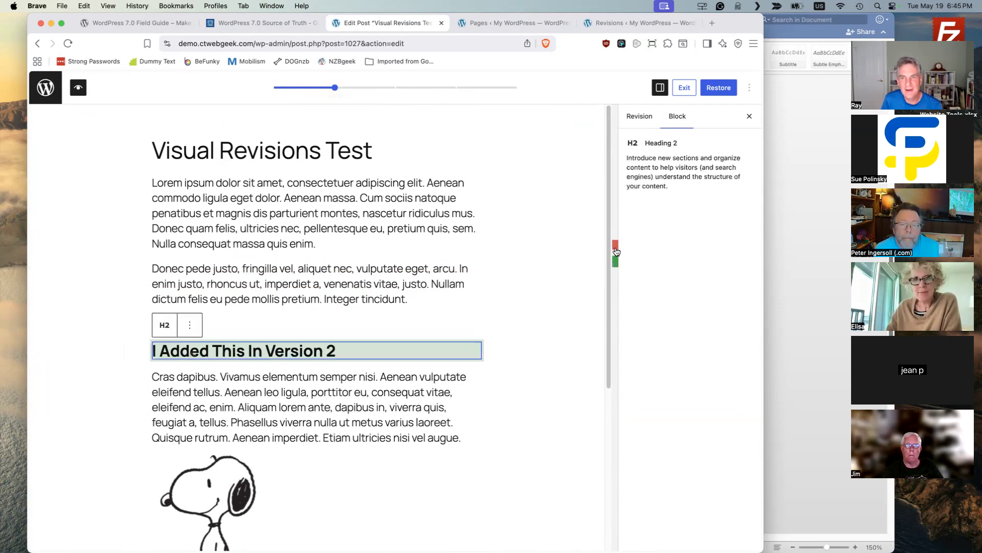
click(616, 246)
click(616, 261)
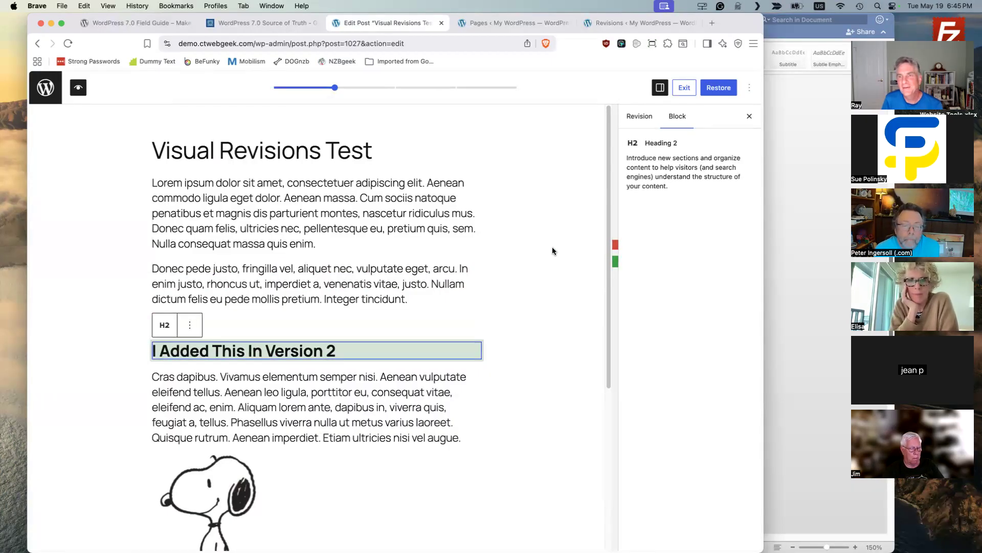
click(617, 246)
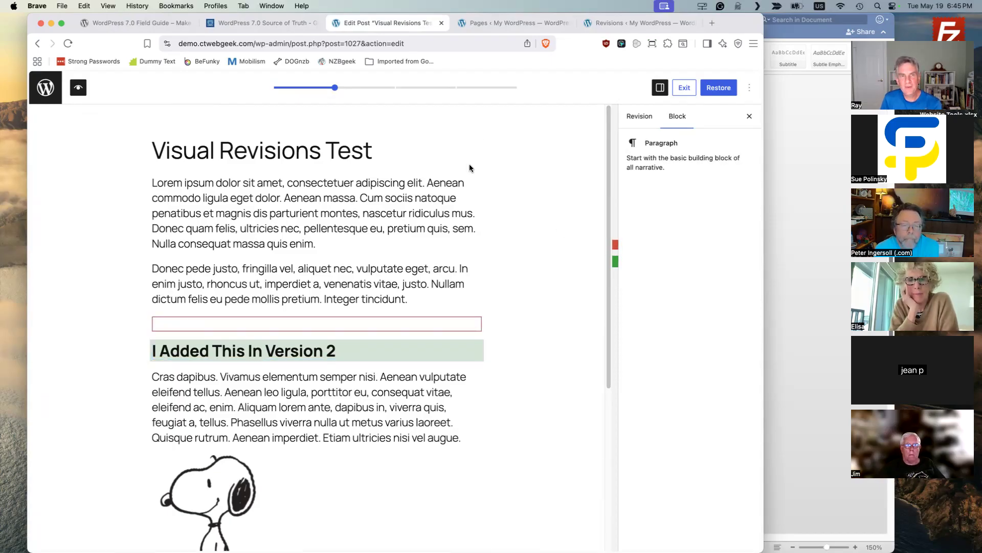
Exit the visual revisions view of the Visual Revisions Test post.
click(684, 90)
click(809, 123)
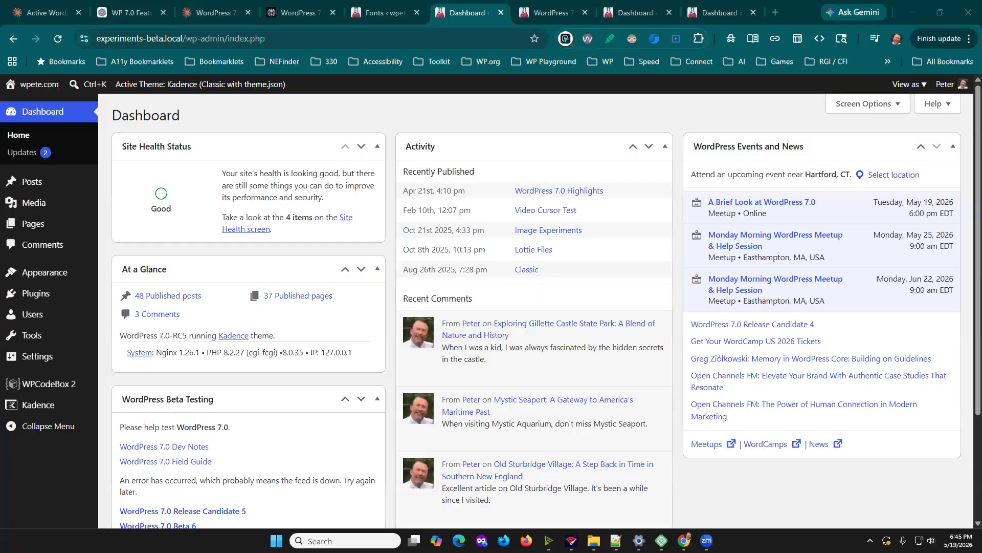
Bring the WordPress 7.0 slide deck tab into the browser window, go back to slide 4 and advance to slide 7.
drag(235, 32, 235, 32)
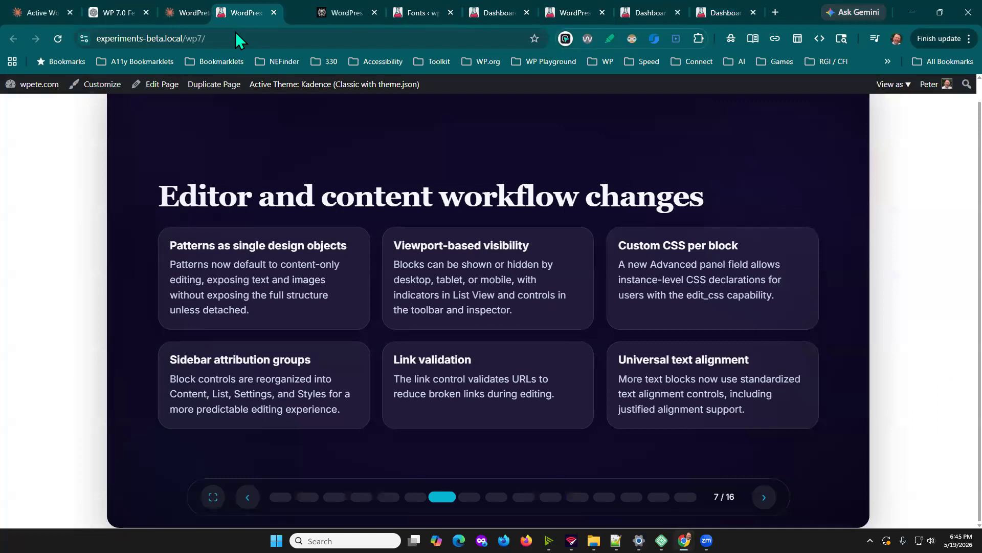
drag(235, 32, 171, 11)
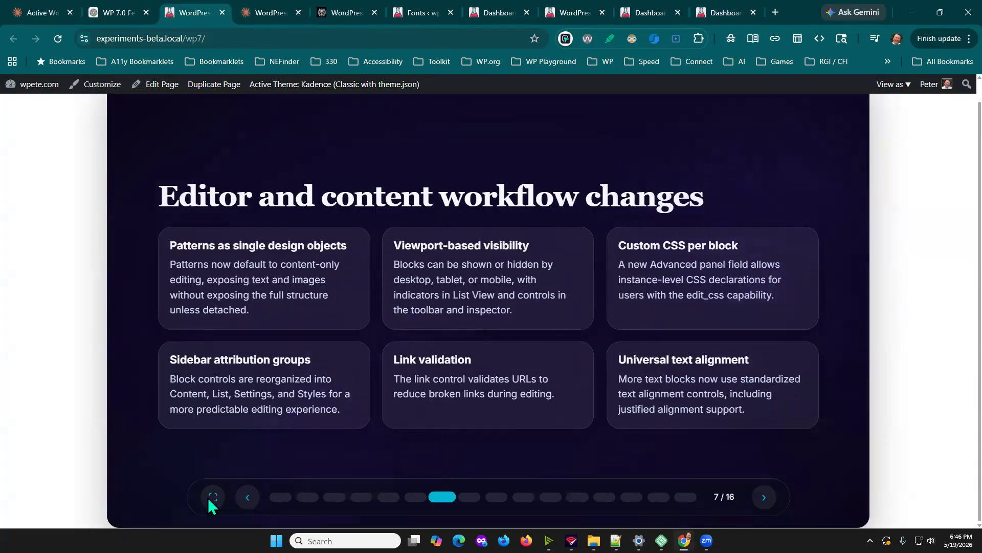
click(246, 498)
click(246, 497)
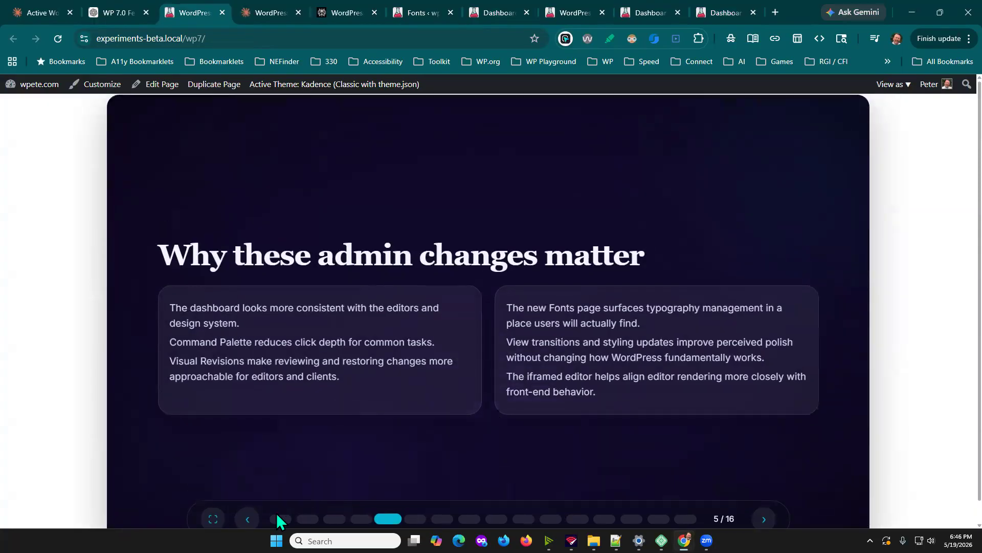
click(247, 497)
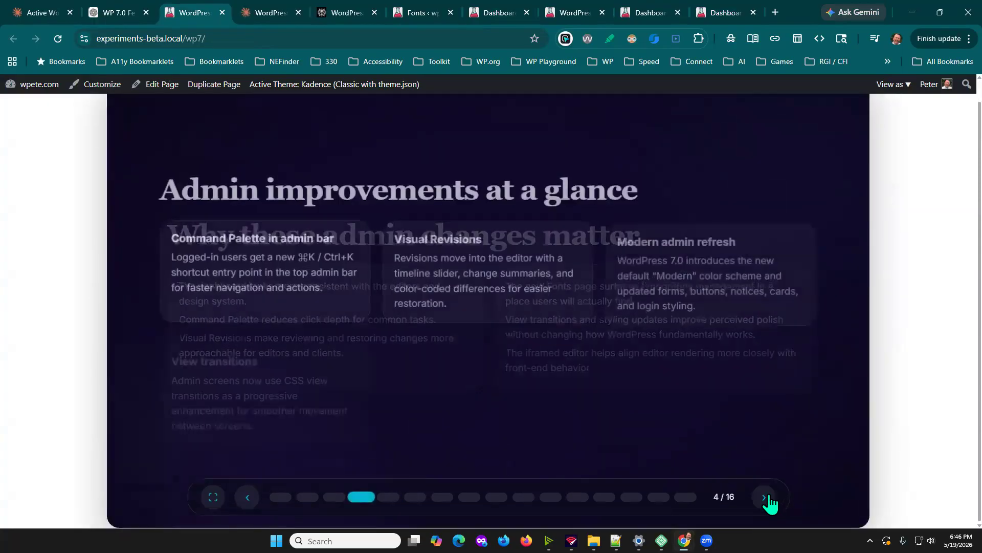
click(765, 497)
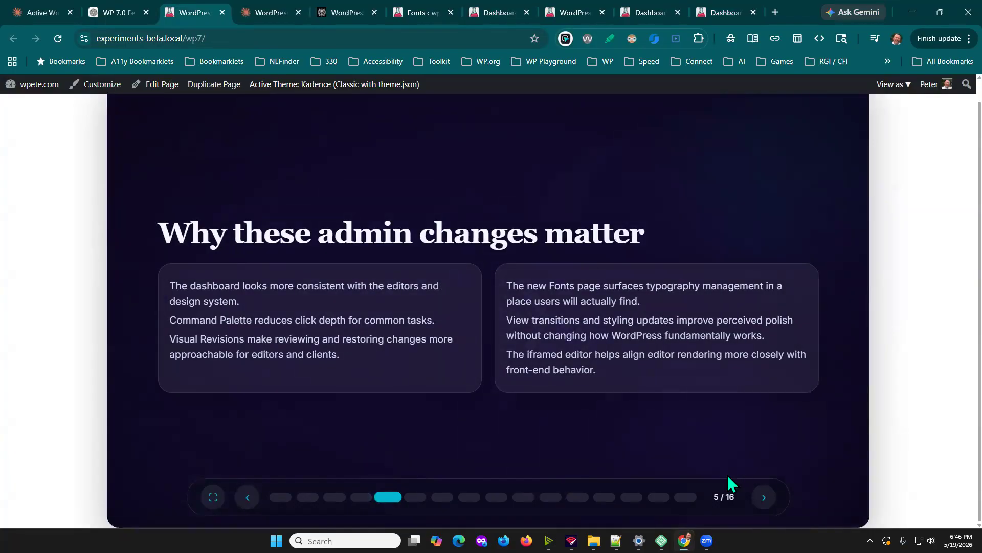
click(765, 497)
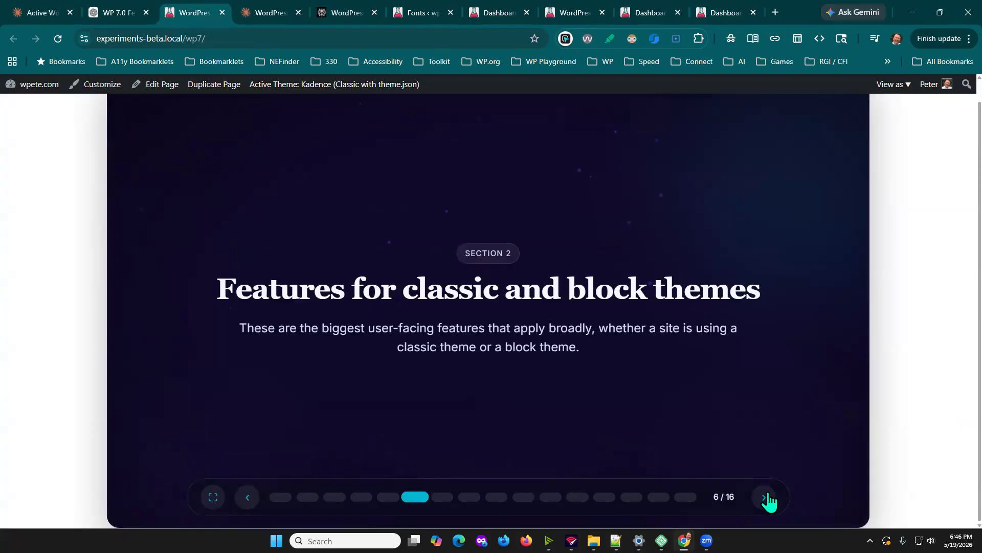
click(765, 498)
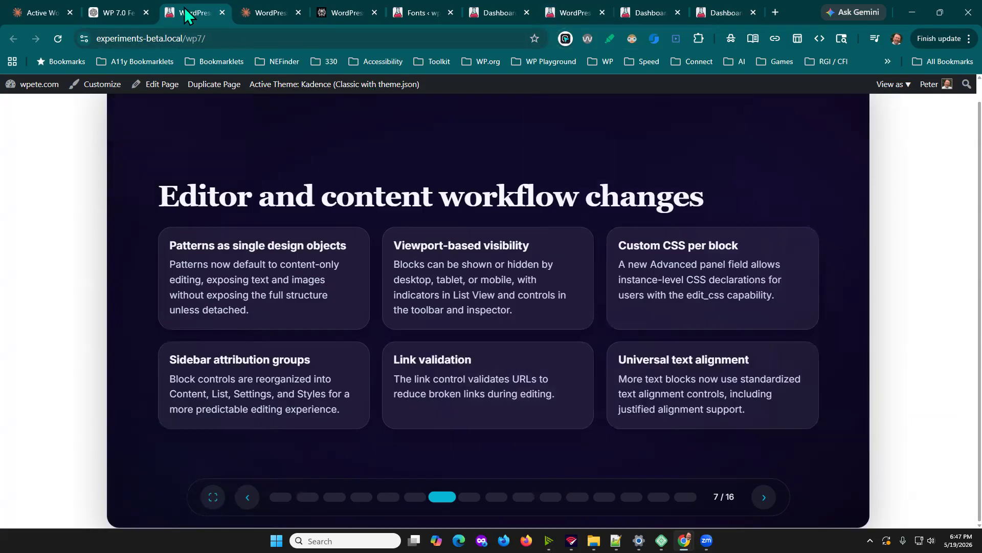
Detach the slide deck tab, list the posts by most recently modified and open the WordPress 7.0 Highlights post for editing.
drag(185, 7, 517, 84)
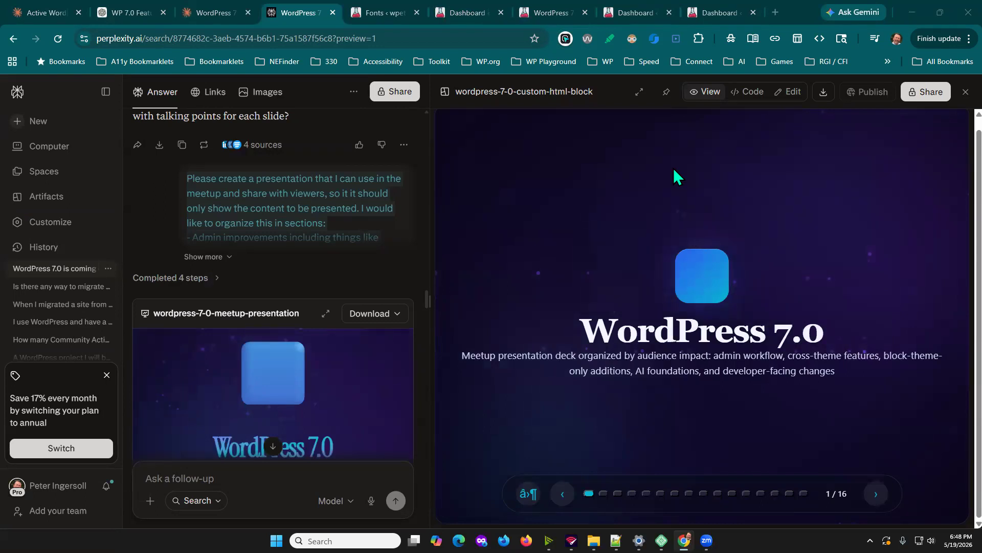
click(363, 15)
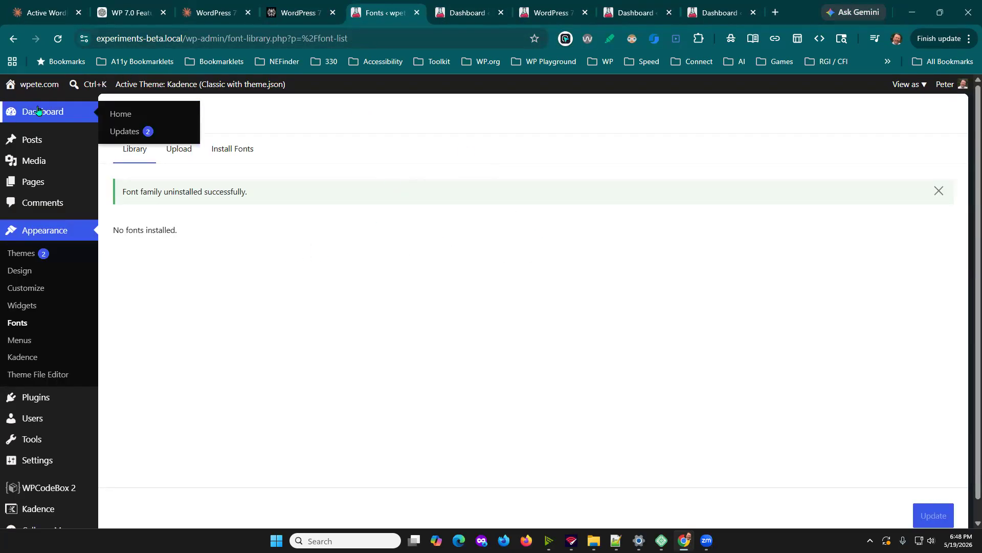
click(35, 140)
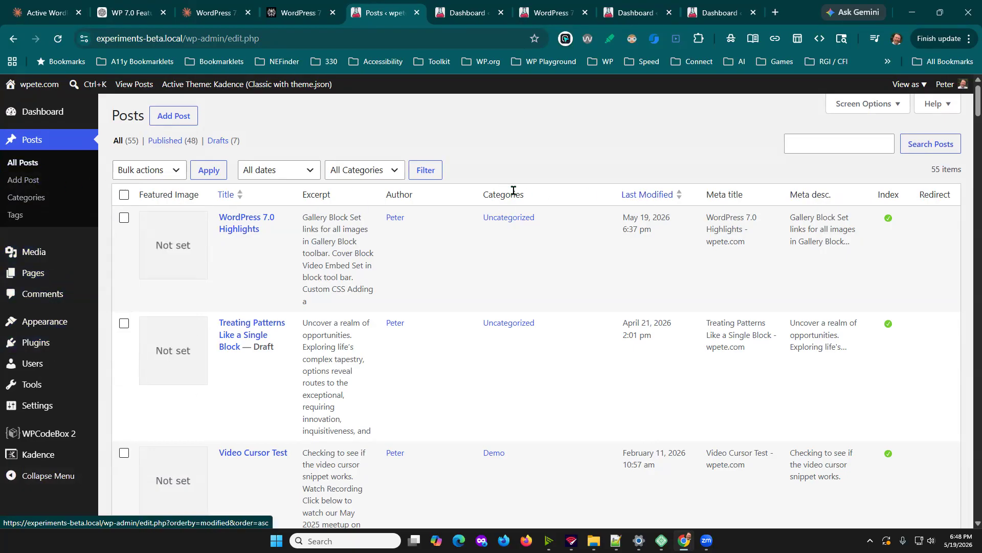
click(633, 196)
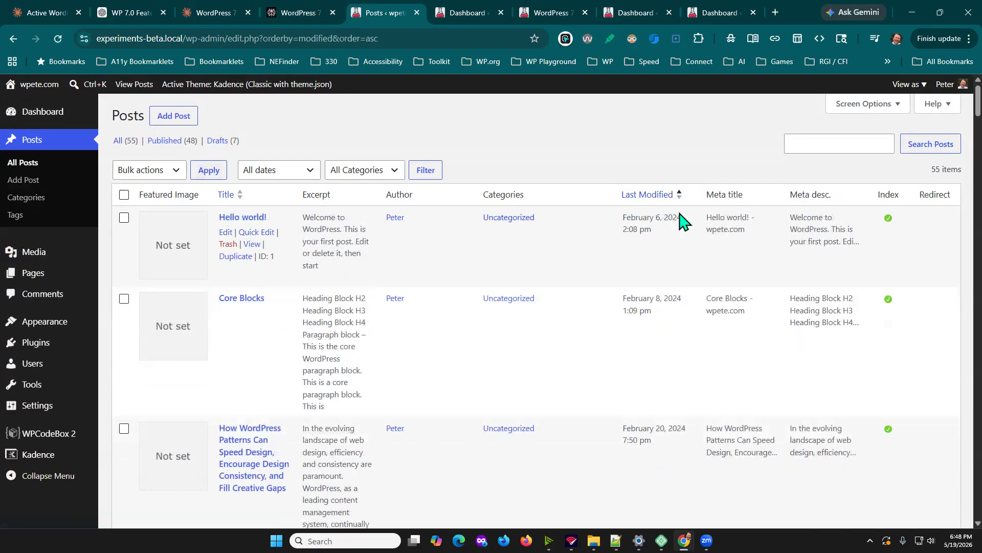
click(639, 198)
click(230, 226)
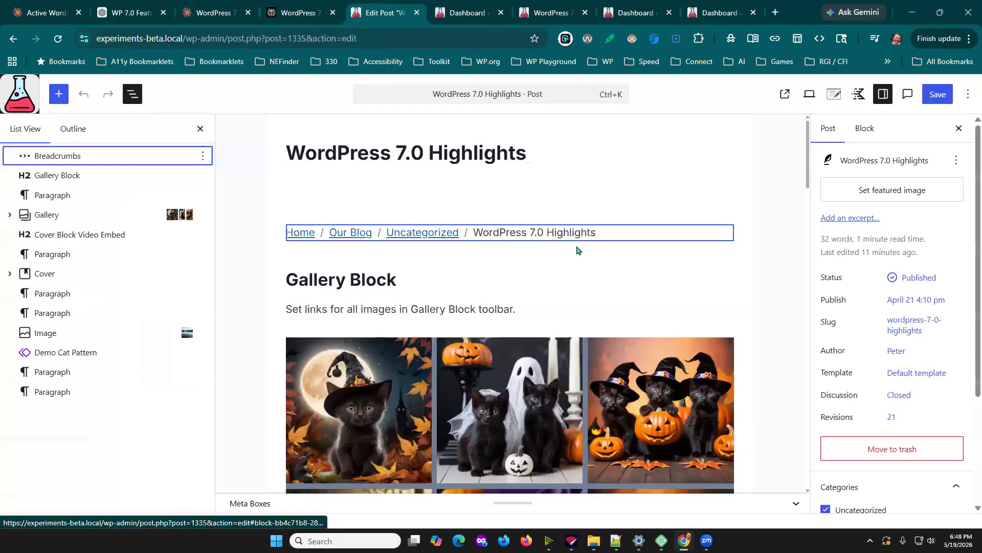
Look over the WordPress 7.0 Highlights post from the kitten gallery to the Cover Block Video Embed section.
scroll(579, 247, down, 10)
scroll(609, 326, up, 5)
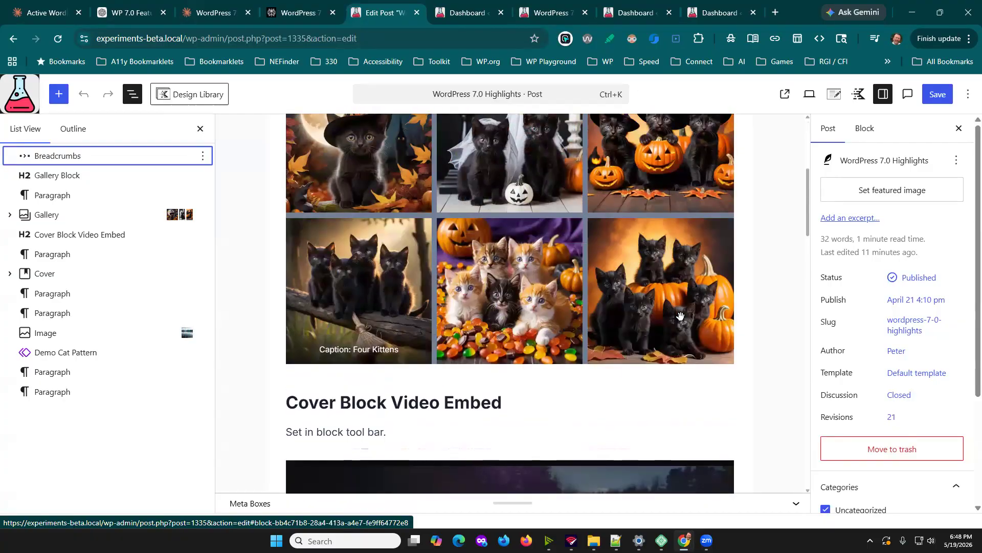
scroll(699, 314, down, 3)
scroll(714, 353, up, 1)
scroll(714, 354, up, 2)
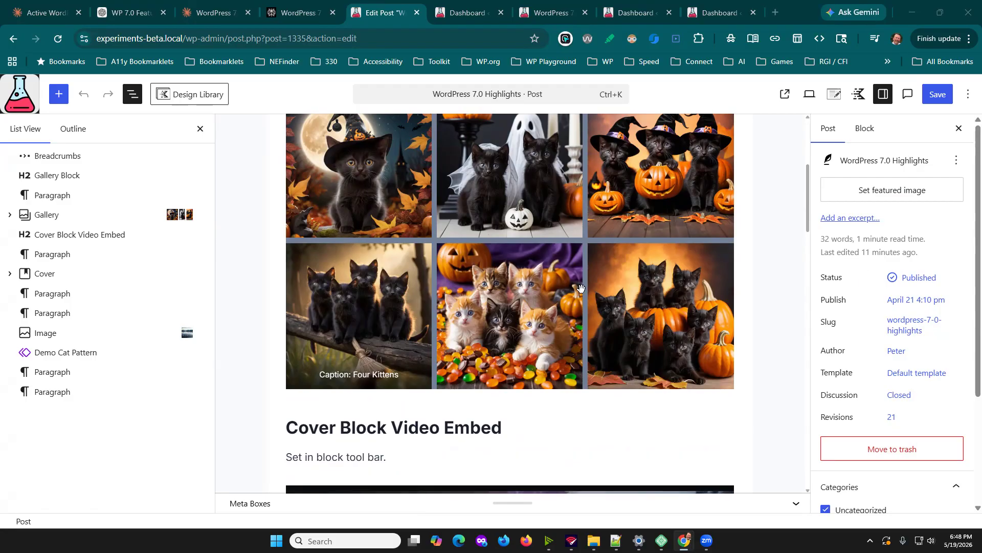
scroll(765, 331, up, 3)
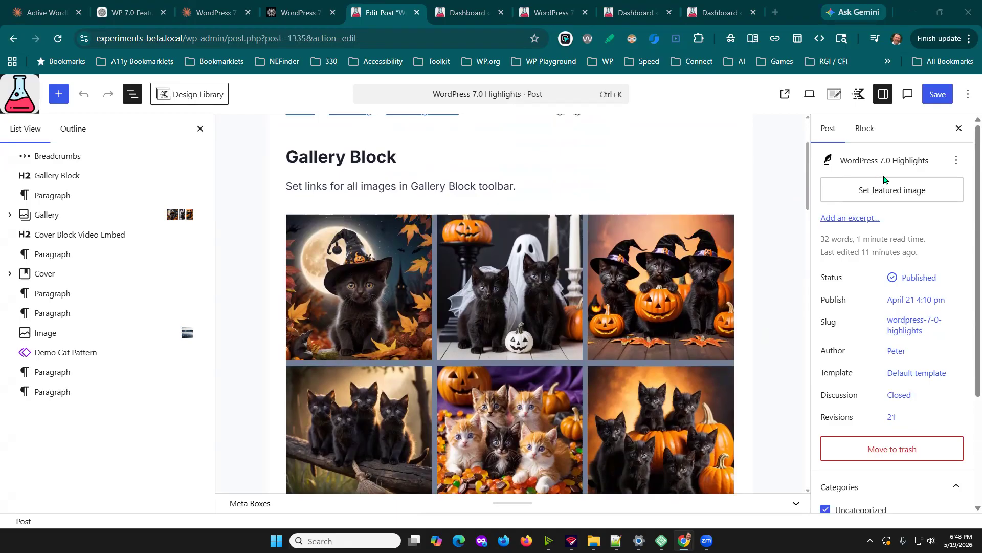
Look over the kitten gallery and select its first image, the single kitten in a witch hat.
scroll(803, 286, up, 1)
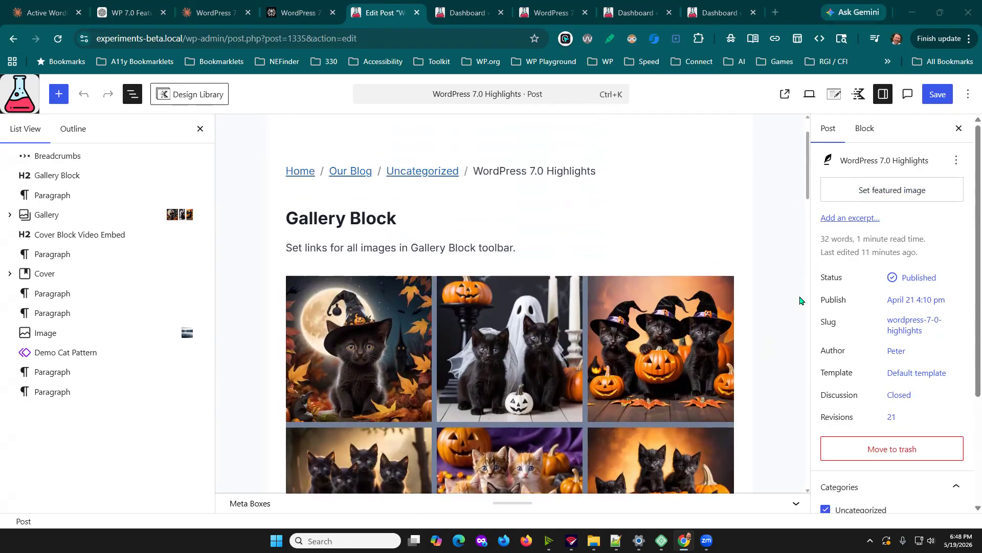
scroll(802, 300, down, 2)
scroll(802, 300, down, 2)
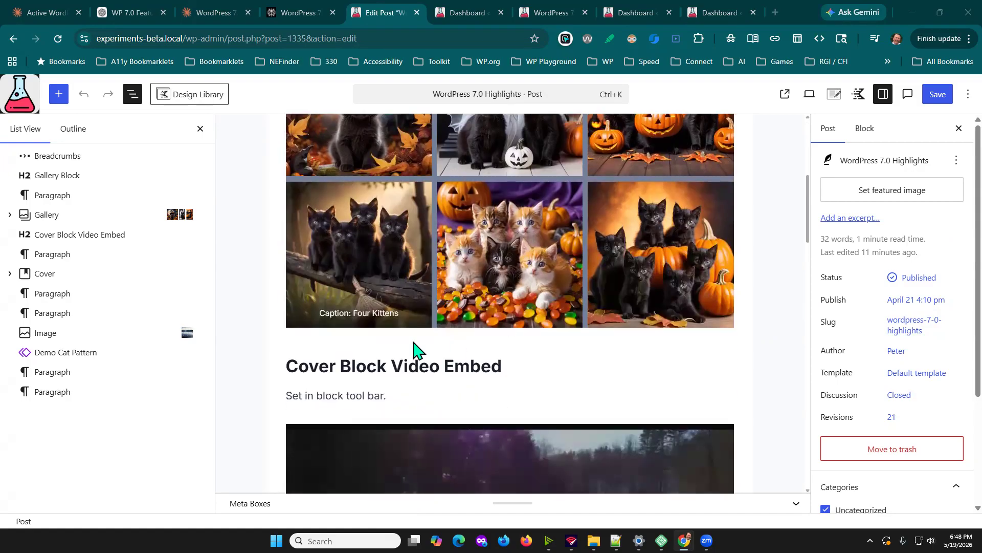
scroll(410, 362, up, 3)
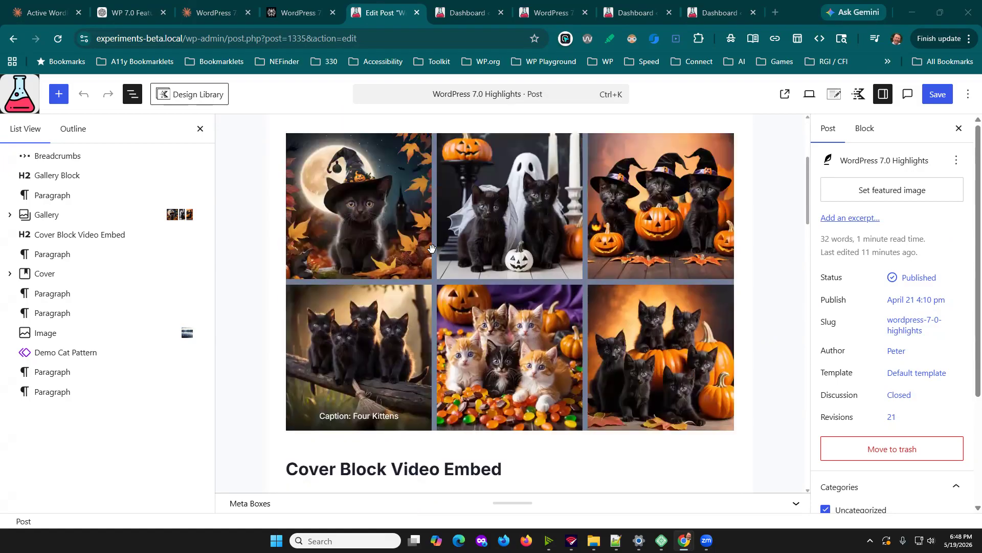
click(349, 269)
drag(48, 213, 44, 221)
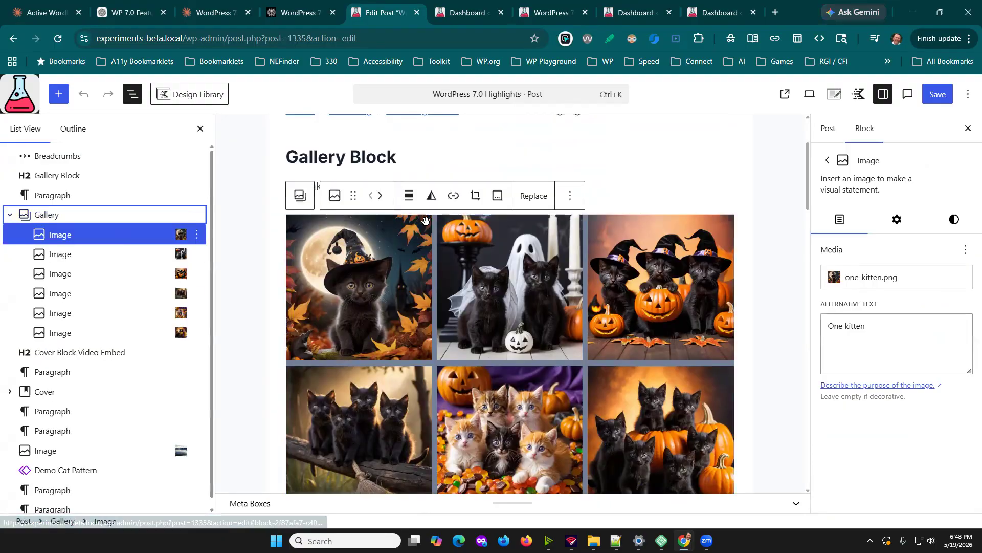
Examine the first gallery image's settings, including its advanced options and the attributes available for connection.
click(898, 221)
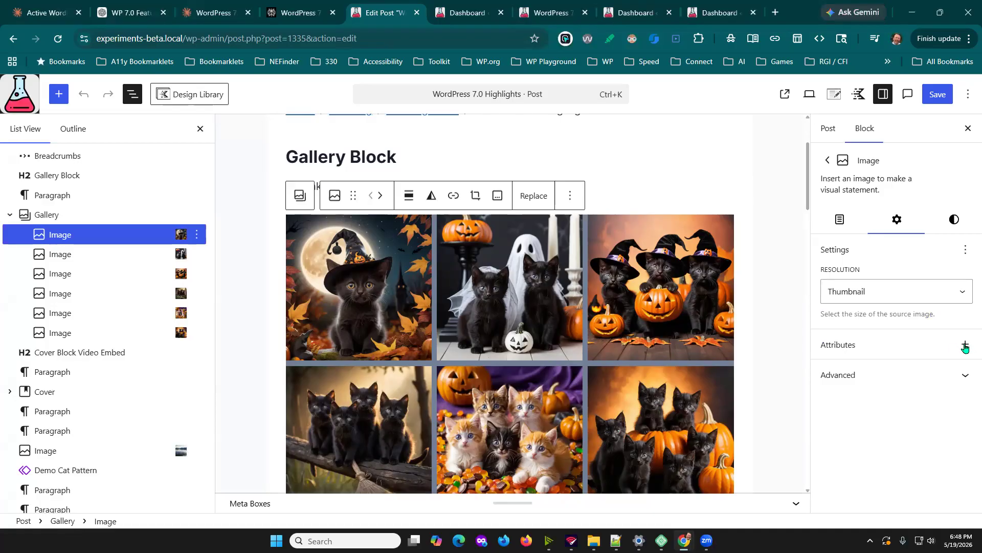
click(958, 386)
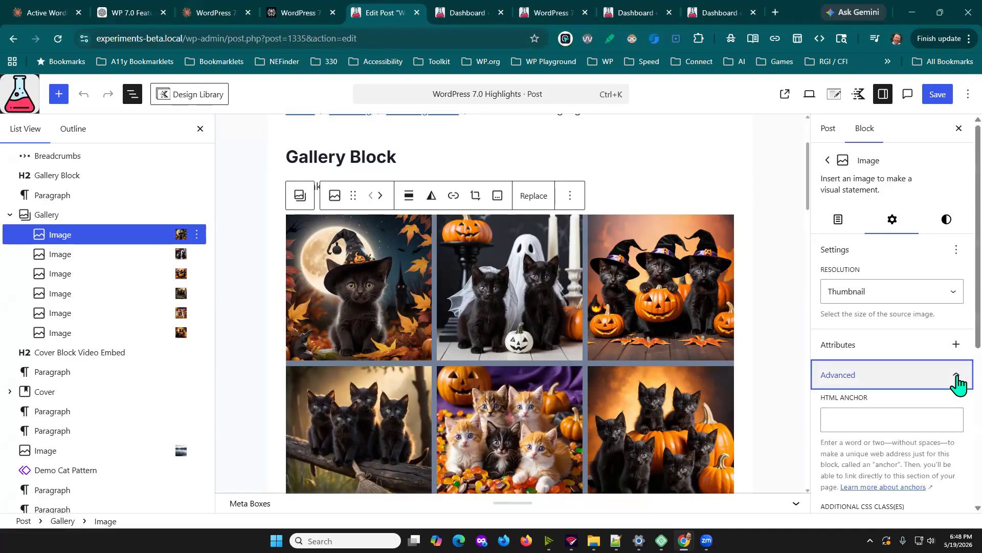
click(958, 386)
click(961, 345)
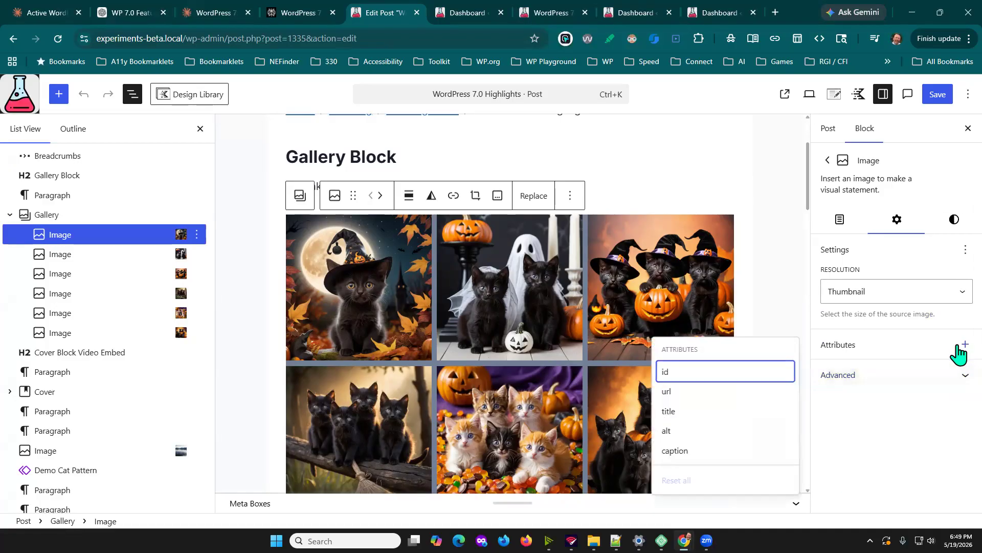
click(961, 345)
Examine the first gallery image's style, filter, dimension and border options, and return to its content settings.
click(955, 219)
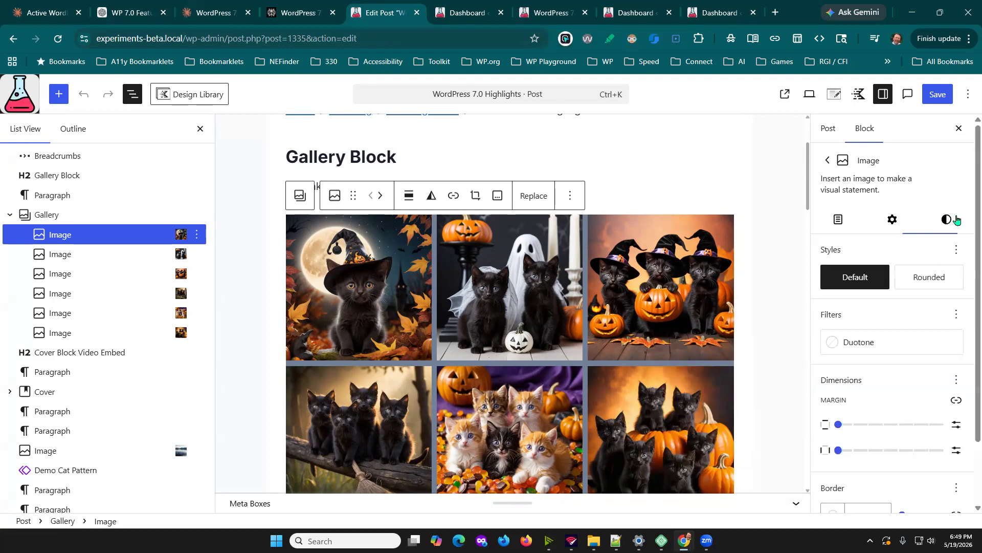
scroll(944, 328, down, 2)
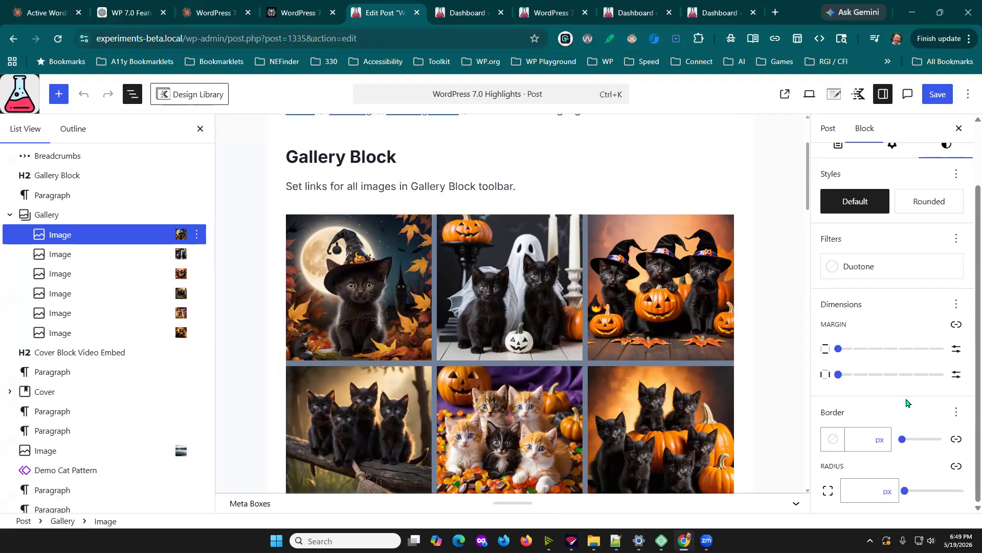
scroll(884, 421, up, 2)
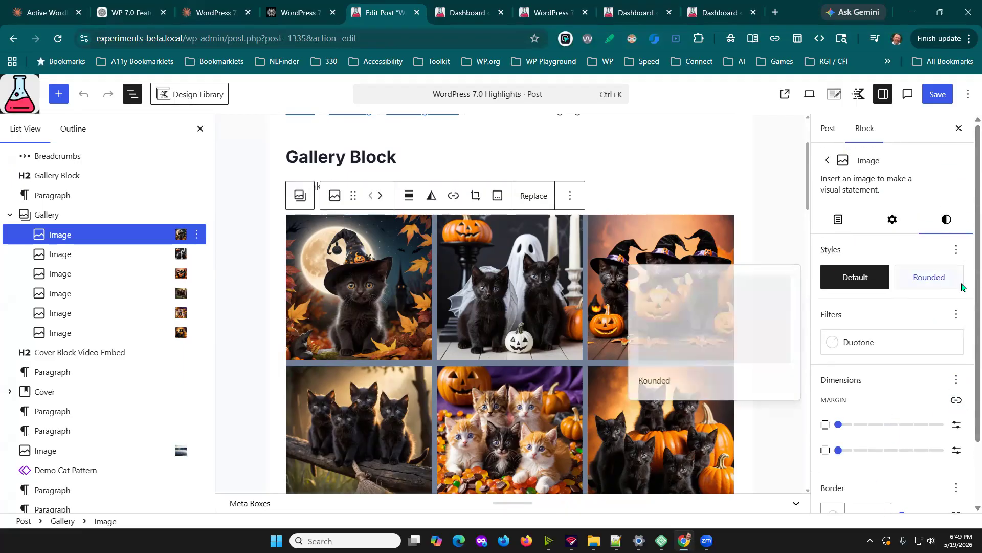
click(839, 221)
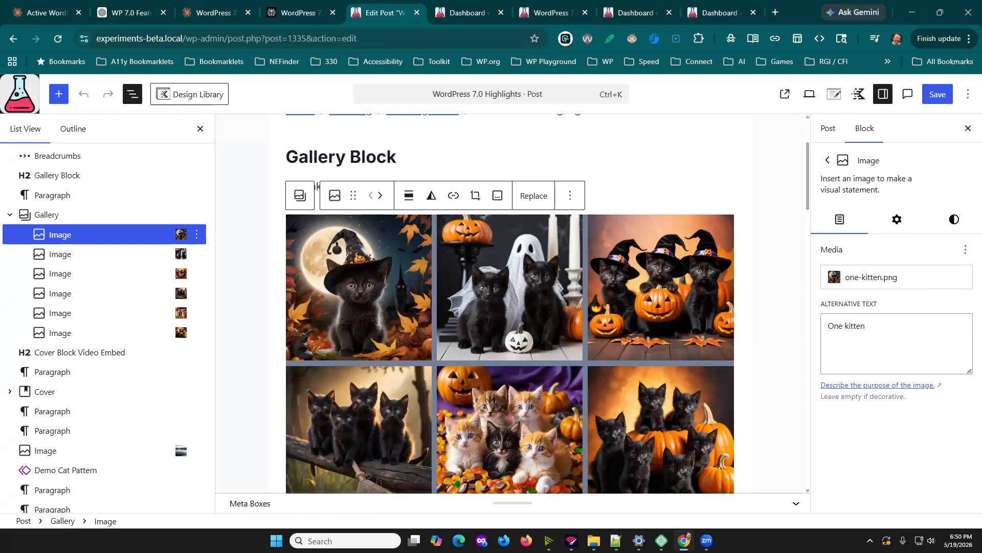
Select the Demo Cat Pattern block below the numbered landscape image.
scroll(739, 329, down, 10)
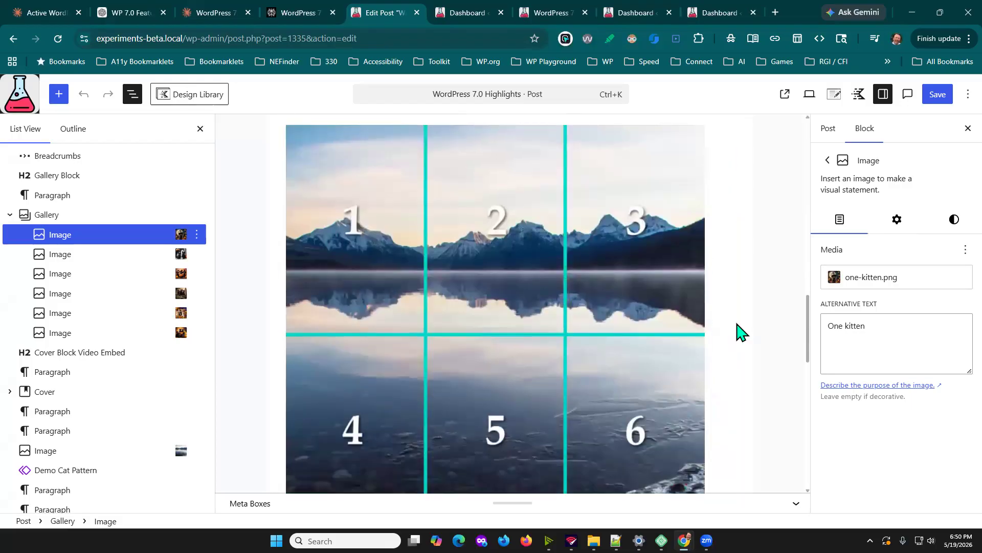
scroll(739, 329, up, 3)
scroll(763, 355, down, 12)
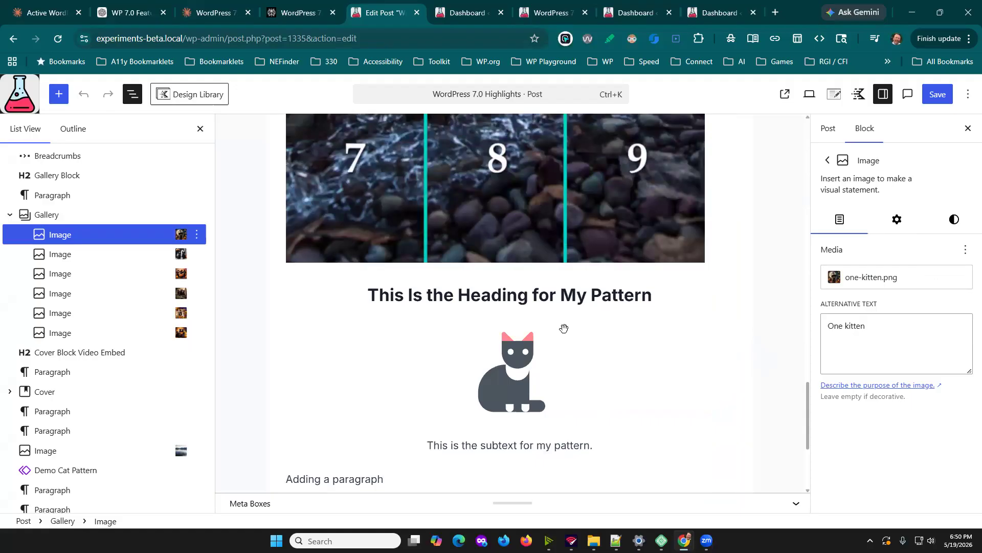
click(538, 308)
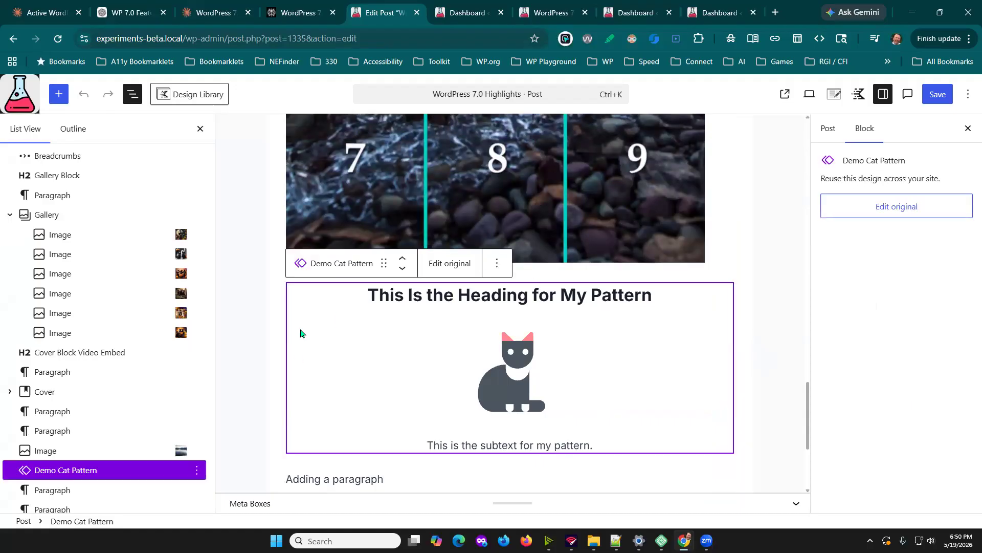
Review the block options available for the Demo Cat Pattern, including Detach and Manage patterns.
scroll(9, 461, down, 1)
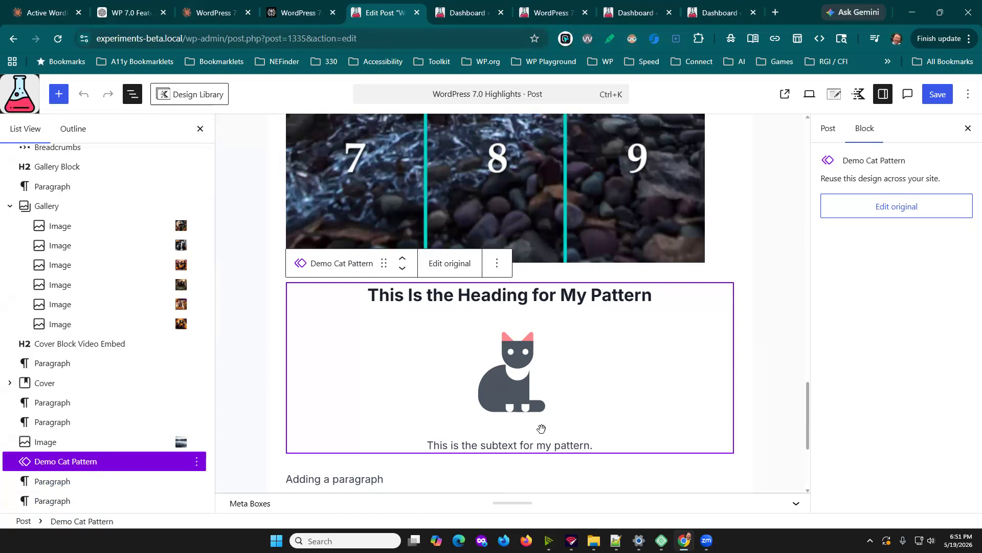
click(499, 264)
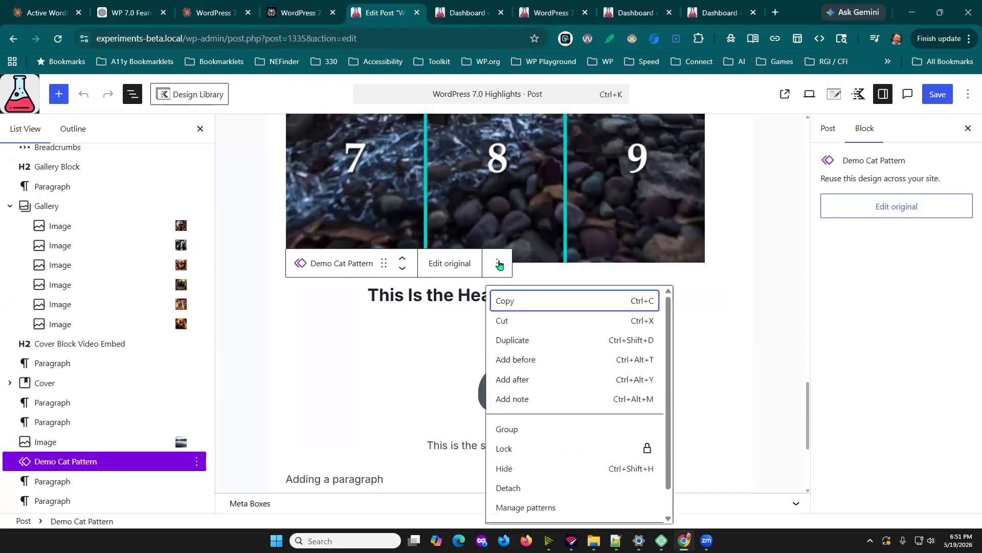
scroll(570, 375, down, 1)
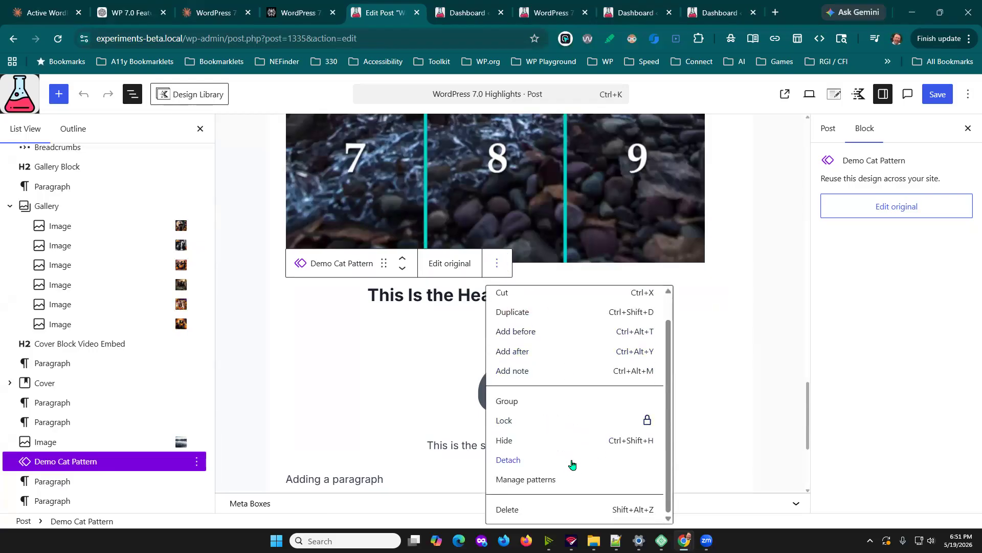
scroll(575, 463, up, 1)
scroll(615, 410, down, 1)
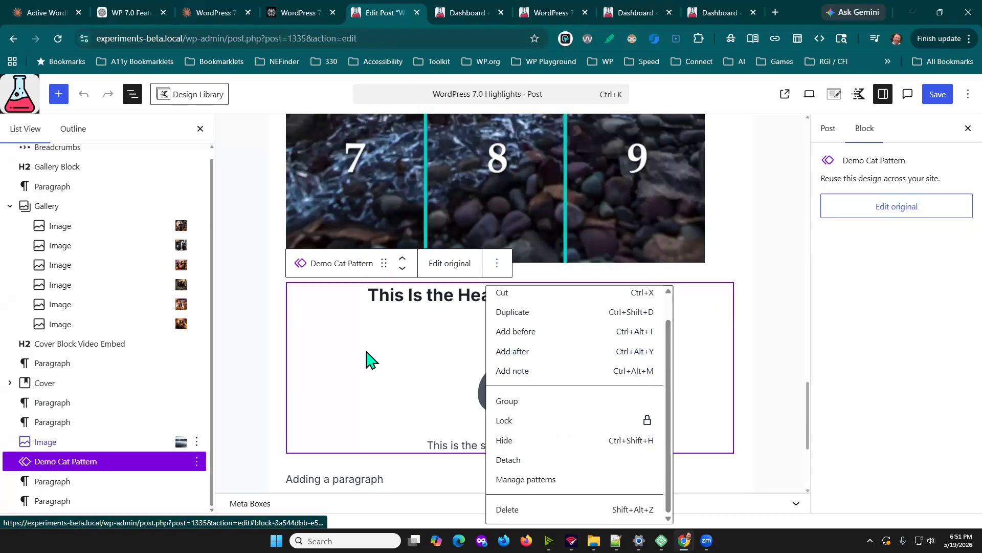
click(498, 264)
click(497, 264)
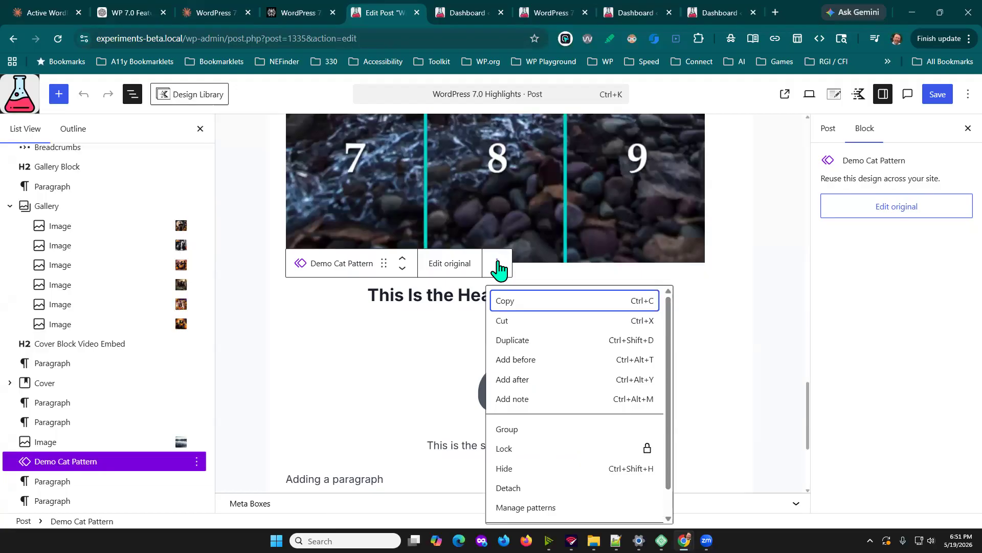
Detach the Demo Cat Pattern from its original.
click(196, 462)
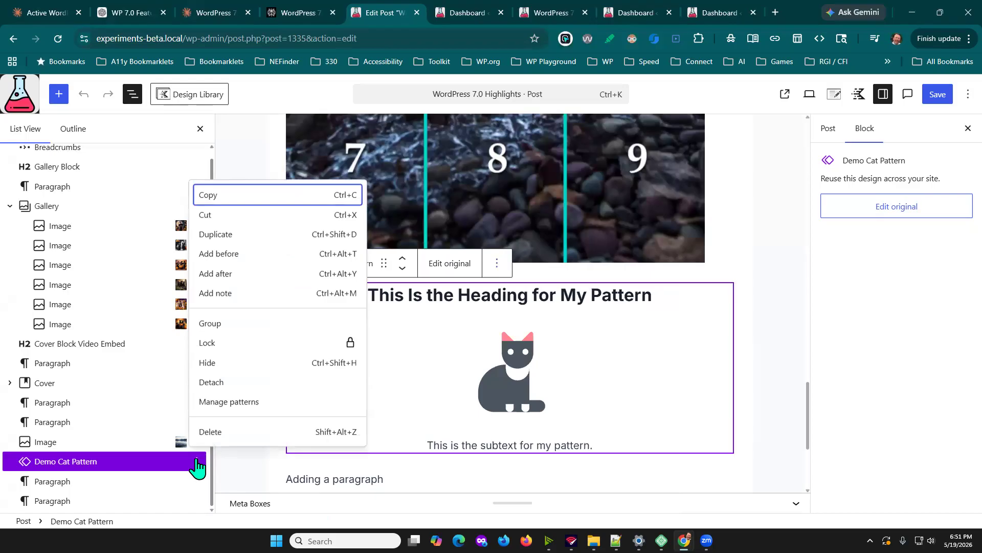
click(214, 383)
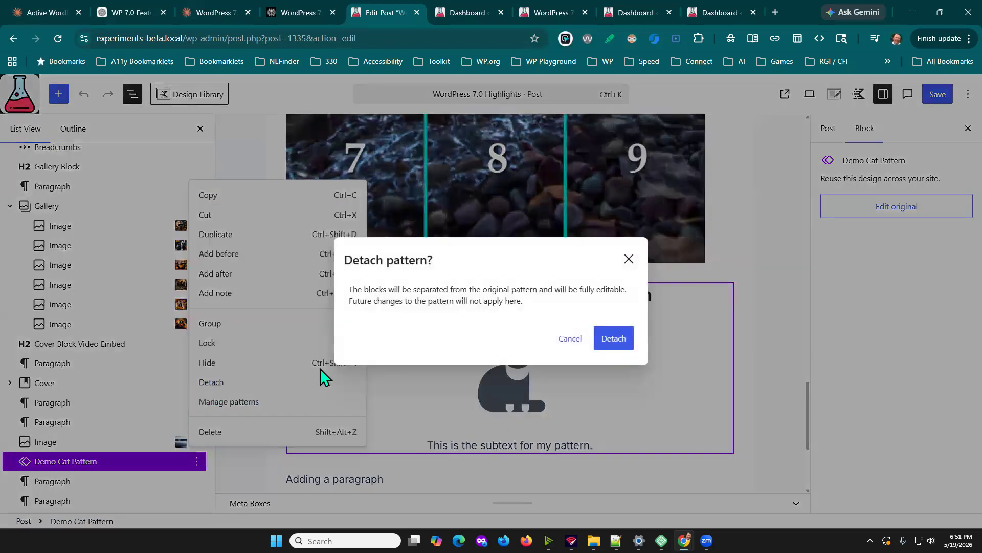
click(619, 335)
scroll(677, 358, down, 2)
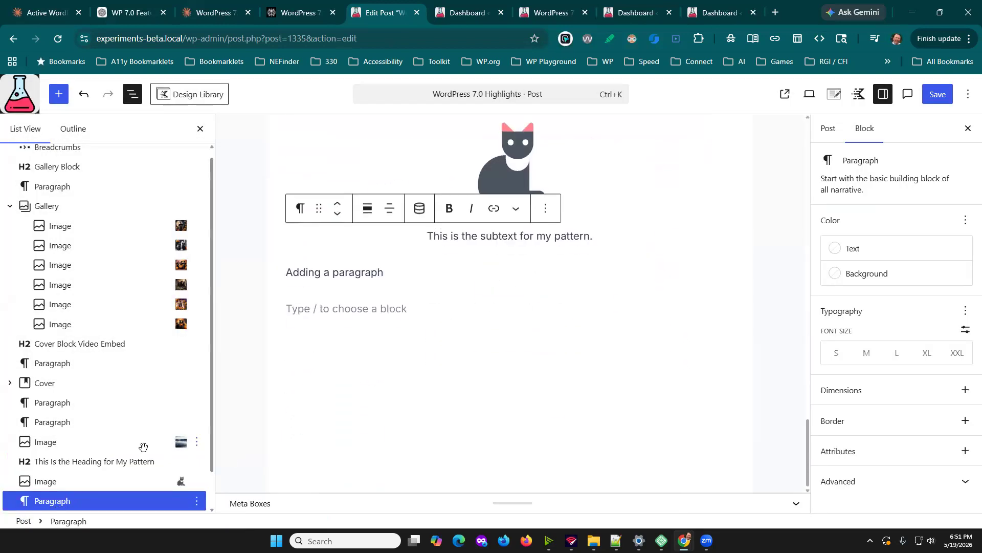
scroll(58, 464, down, 1)
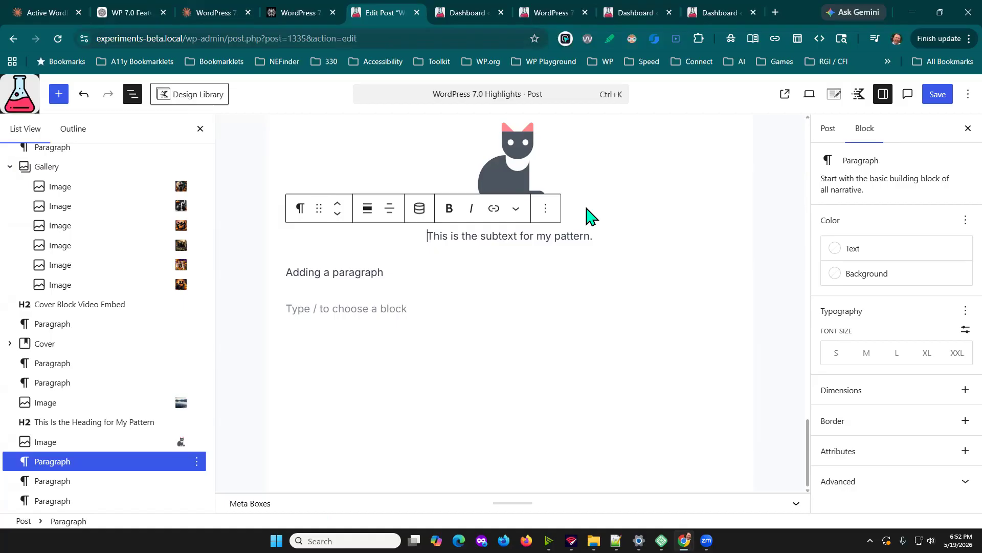
Check the detached pattern's cat image as an individual block and deselect it.
key(ctrl+s)
click(707, 338)
click(495, 173)
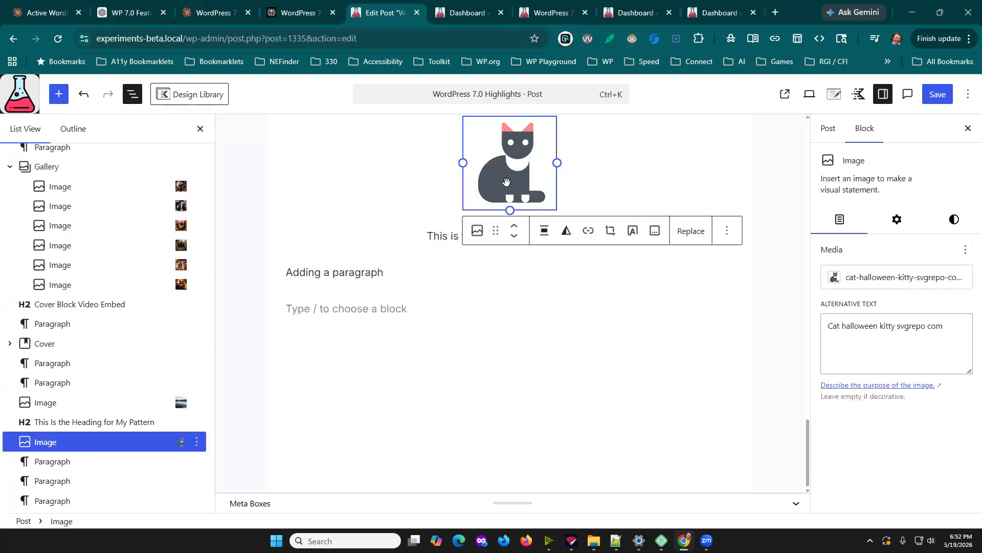
click(737, 354)
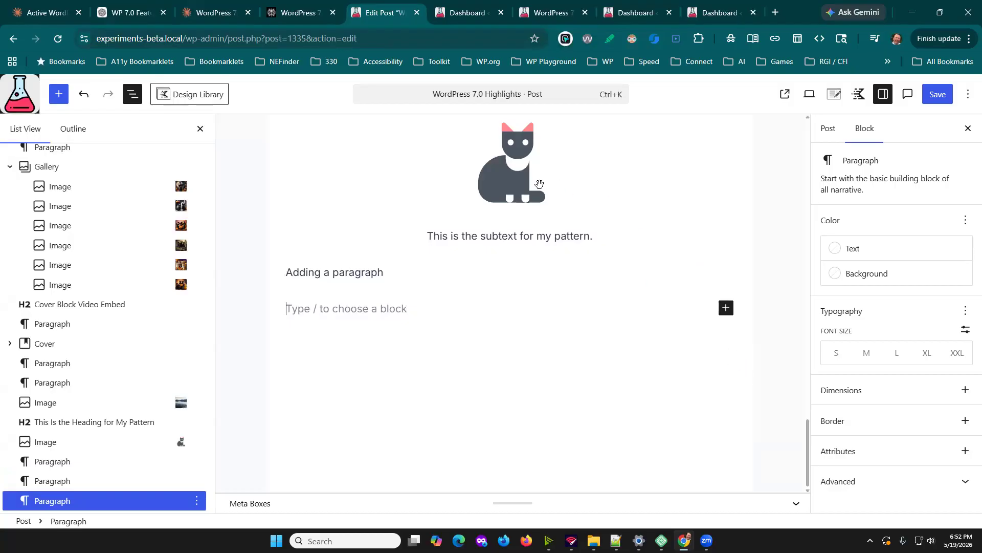
Undo the detaching of the Demo Cat Pattern and deselect the block.
scroll(614, 432, up, 5)
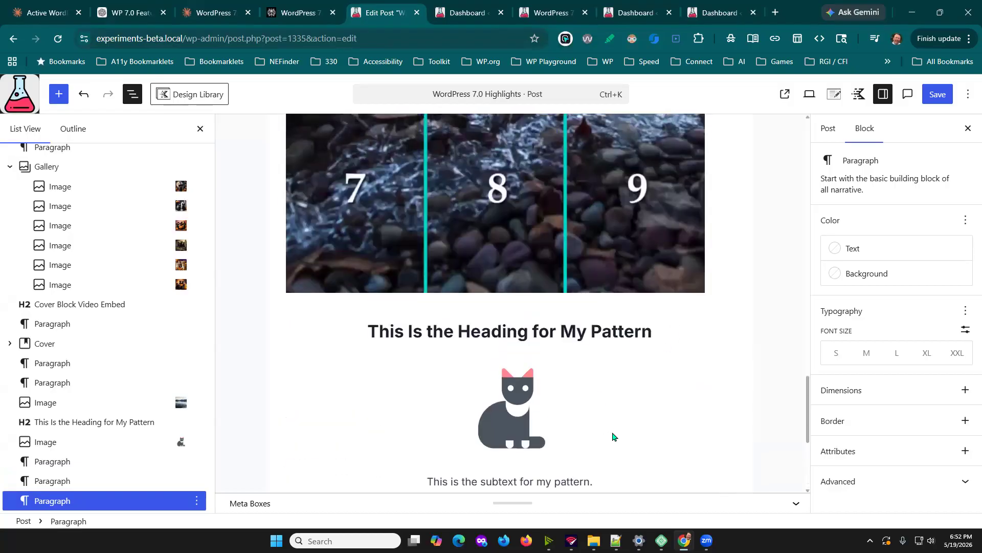
scroll(614, 432, down, 2)
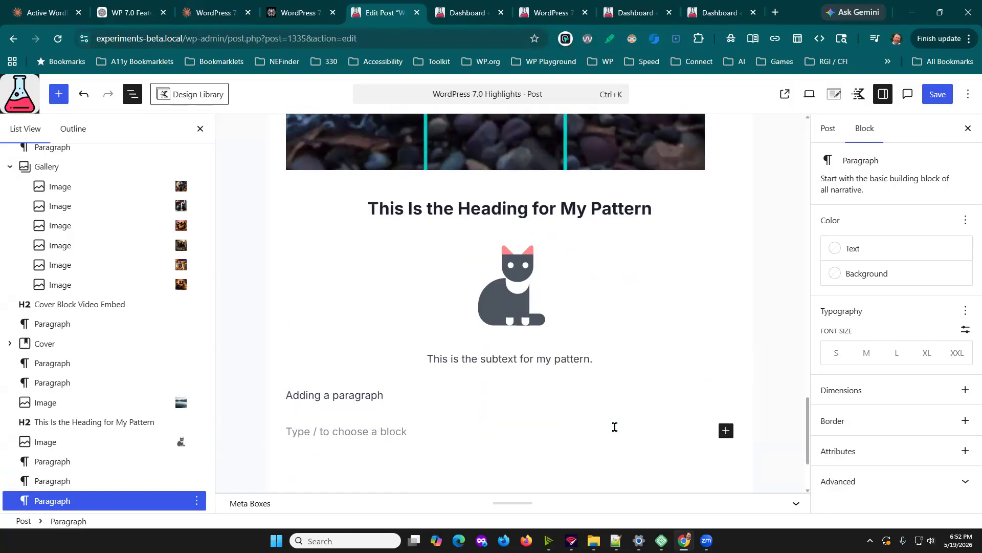
key(ctrl+z)
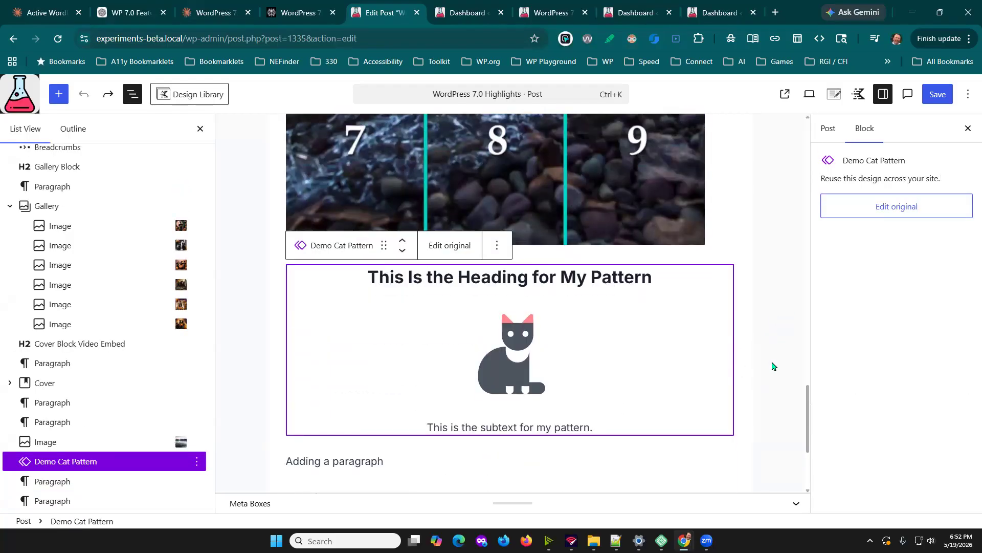
click(763, 357)
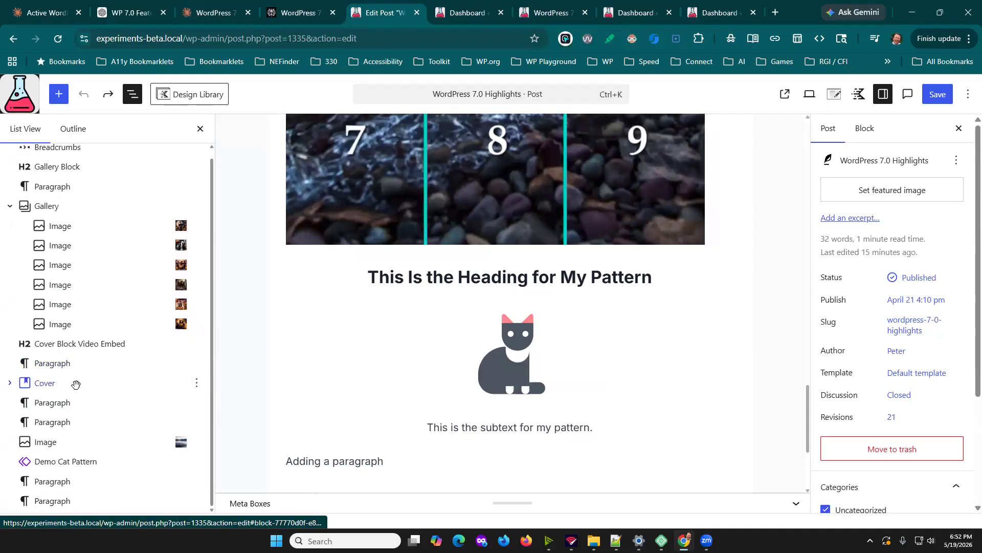
Select the Demo Cat Pattern and detach it again, separating its heading, image and paragraph into editable blocks.
scroll(594, 335, up, 2)
scroll(593, 335, down, 1)
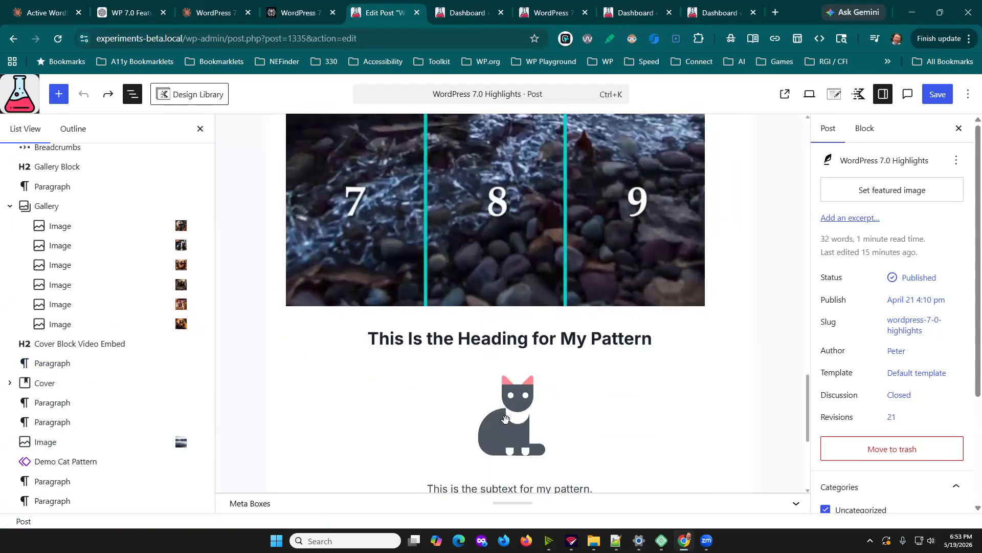
click(582, 349)
click(197, 462)
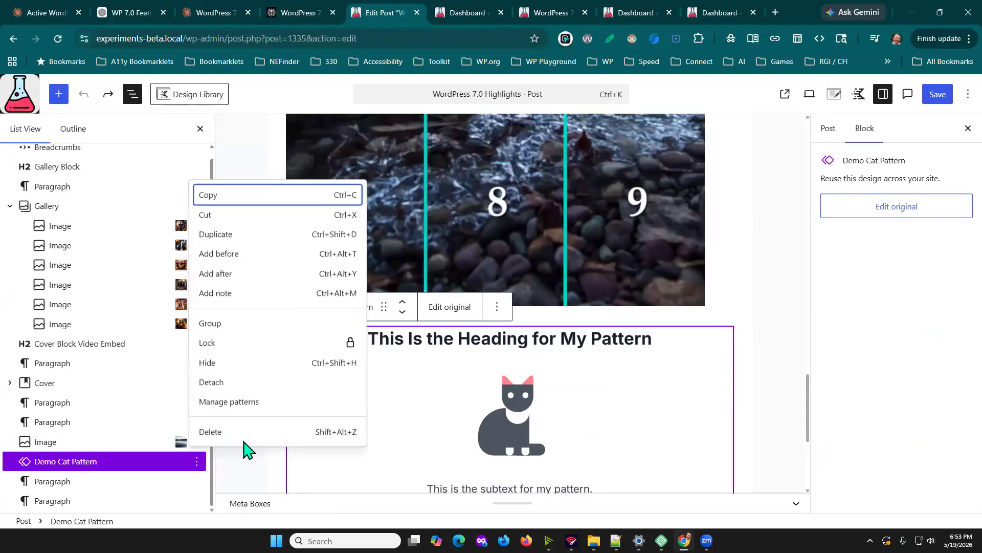
click(220, 382)
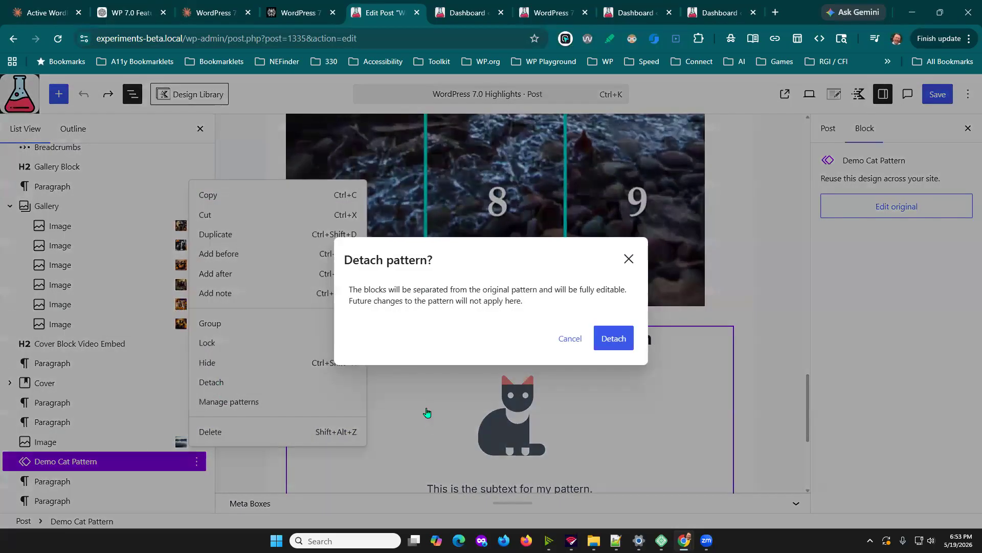
click(632, 335)
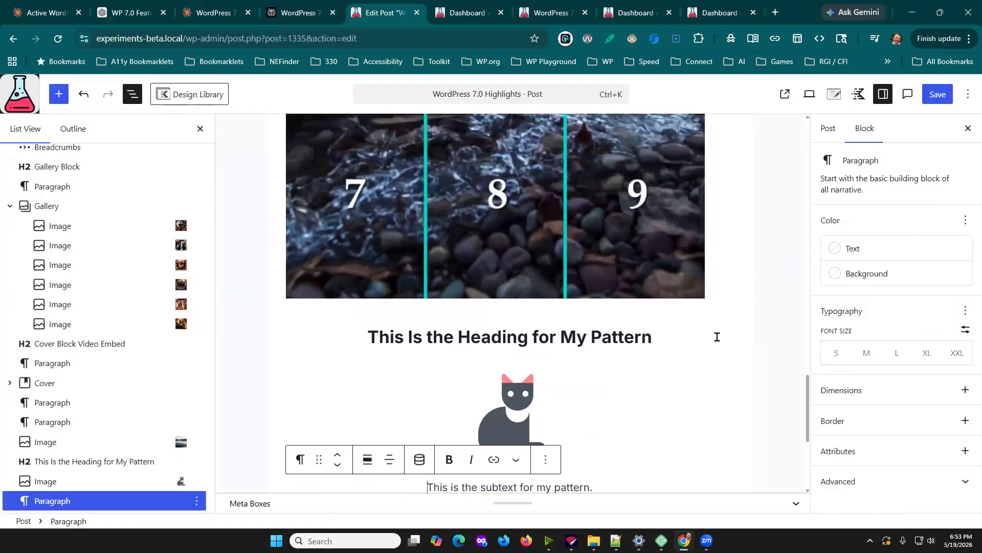
Select the cat image from the detached pattern and examine its content and block settings.
click(513, 408)
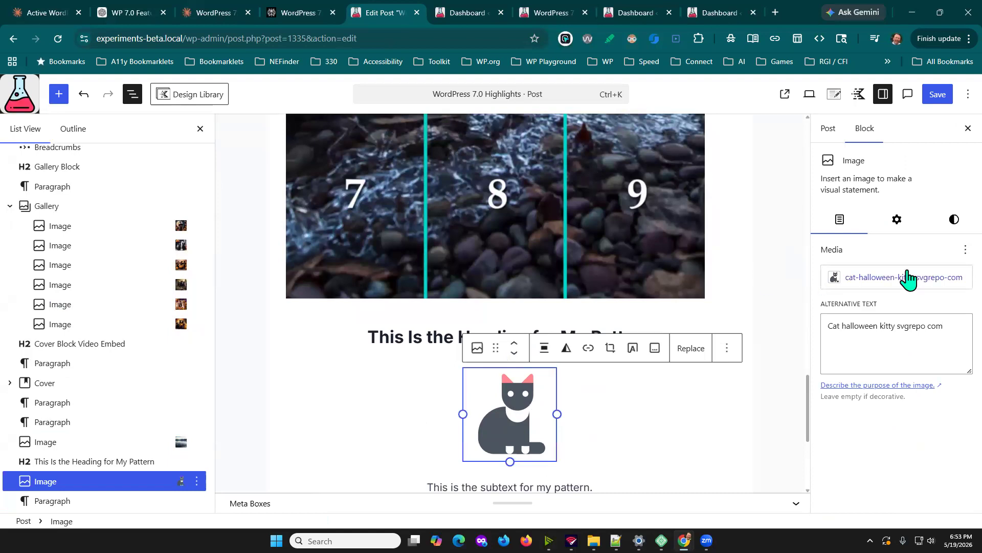
click(895, 221)
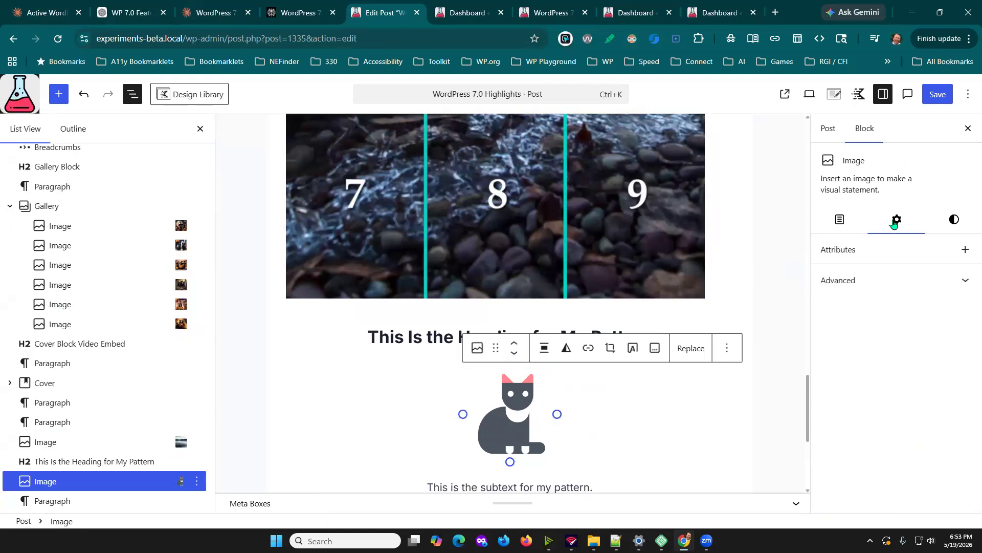
Examine the cat image's style options for filters, dimensions, border and radius, and return to its content settings.
click(952, 225)
scroll(932, 353, down, 3)
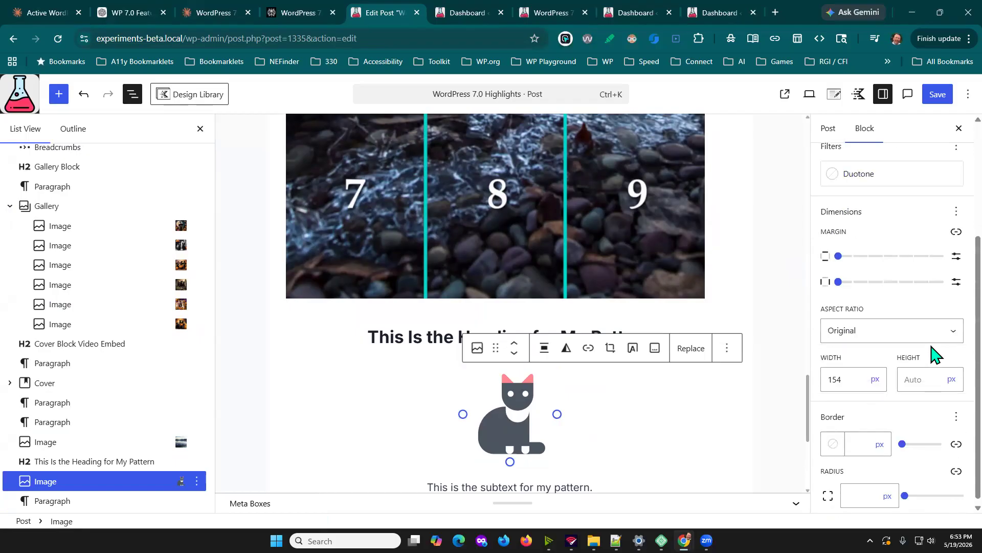
scroll(930, 384, up, 2)
scroll(921, 391, down, 2)
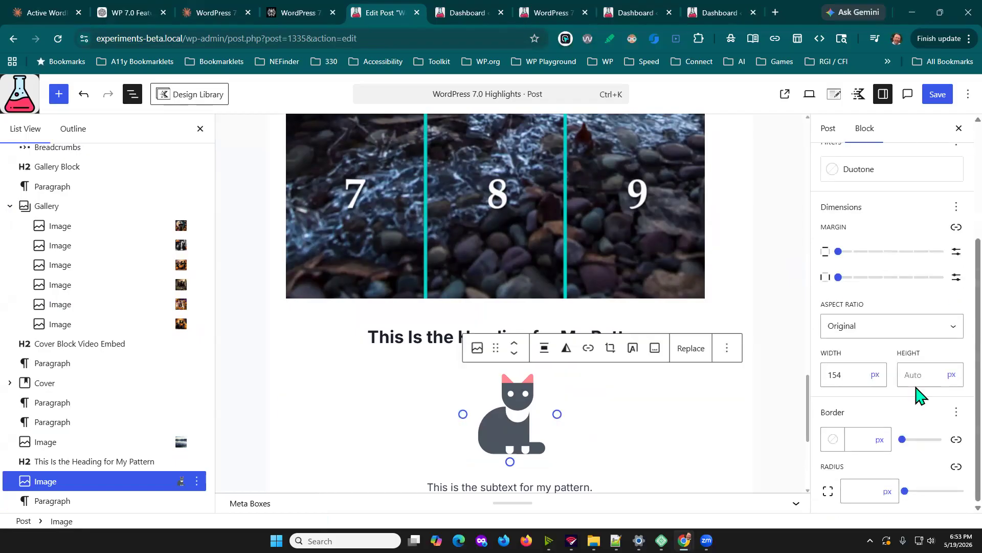
scroll(953, 251, up, 3)
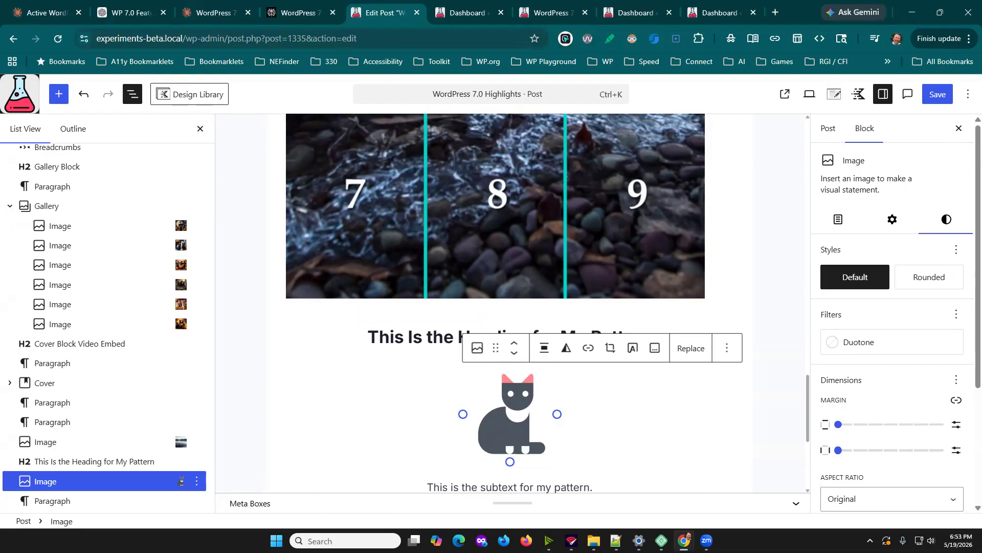
click(838, 220)
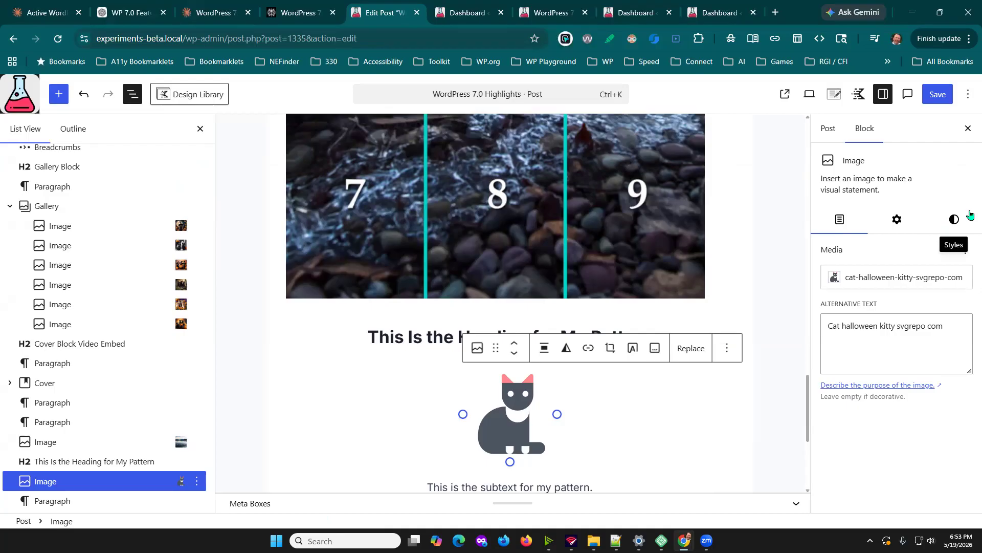
Set the cat image's width to 400 px in its dimension styles.
click(955, 220)
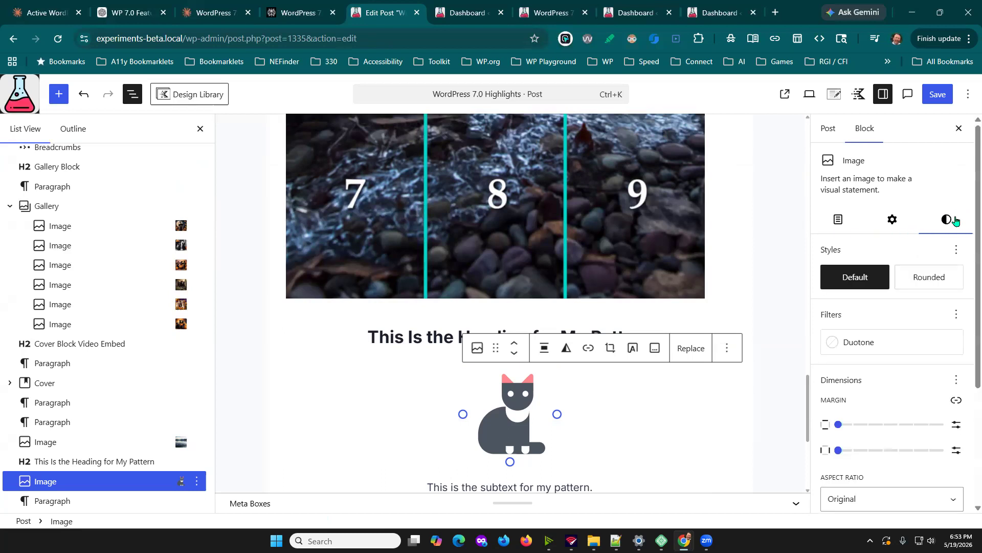
scroll(893, 336, down, 3)
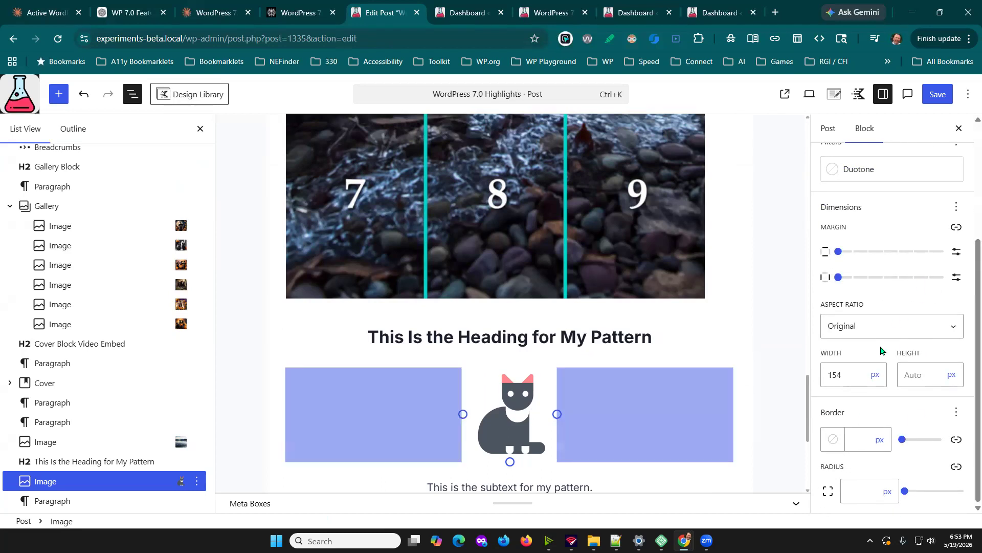
double_click(837, 378)
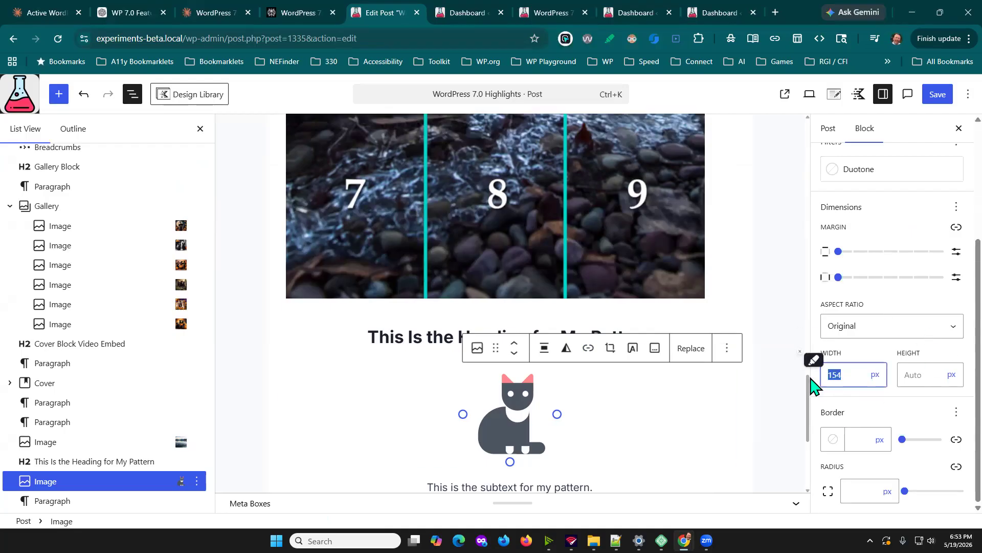
text(400)
scroll(737, 397, down, 4)
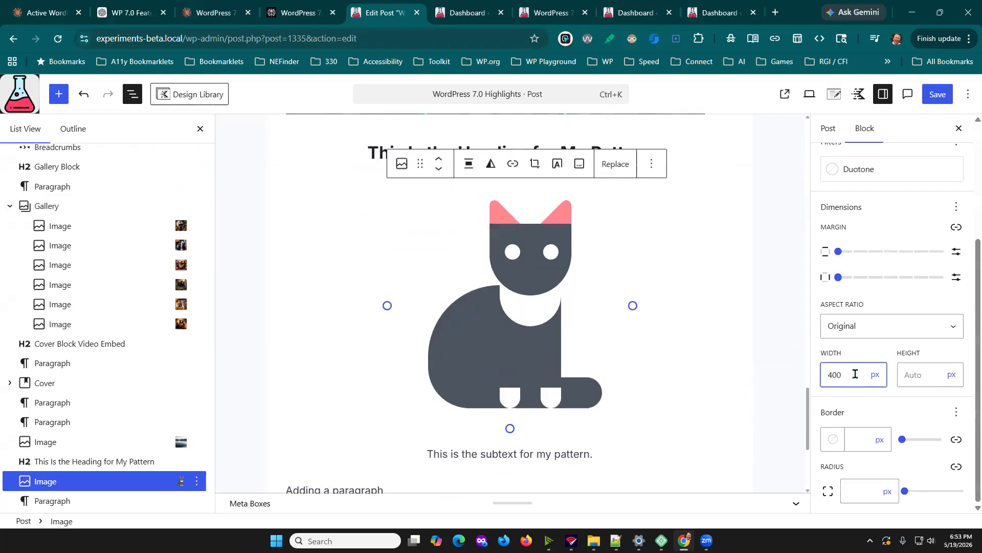
Review the resized cat image's style options, from the default and rounded styles to its dimensions and border.
scroll(931, 338, up, 3)
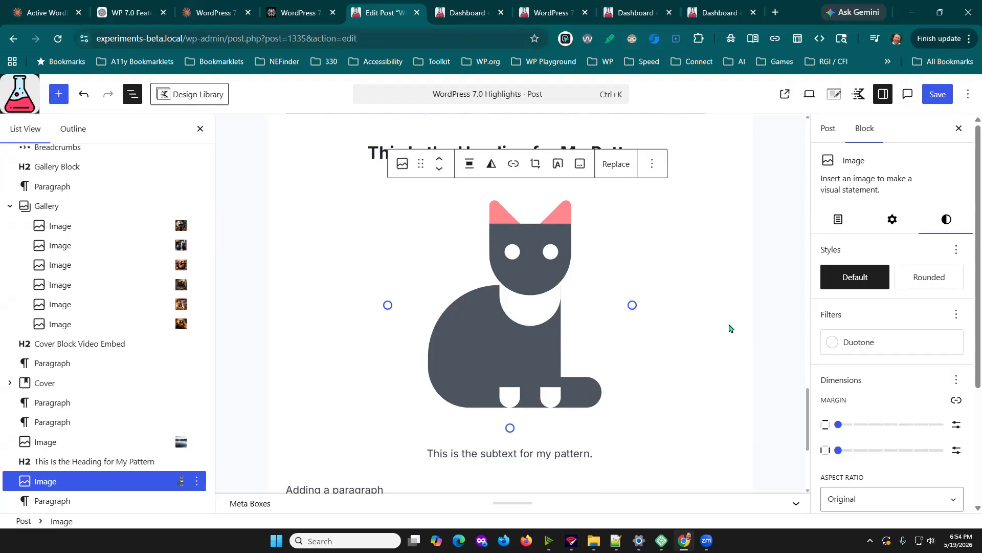
scroll(946, 455, down, 3)
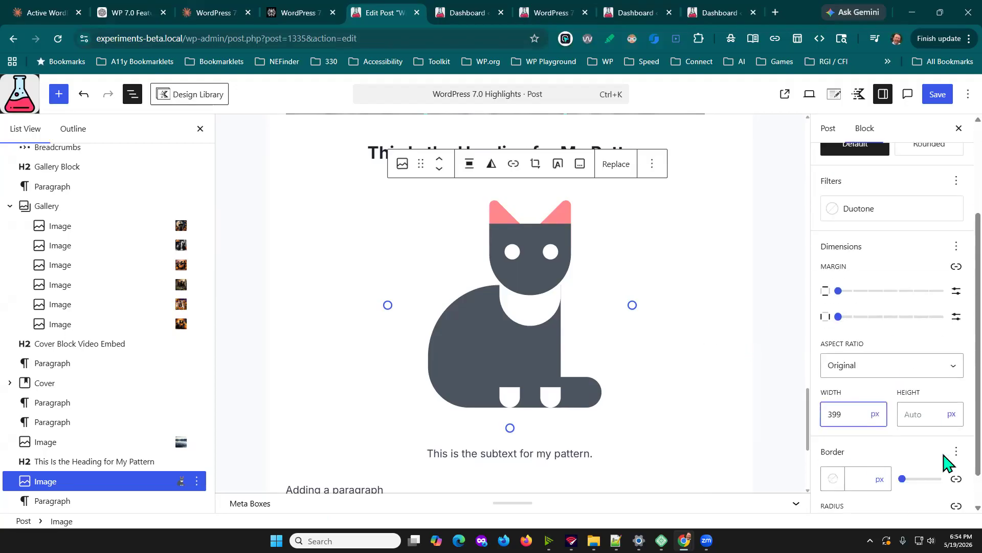
scroll(941, 438, up, 3)
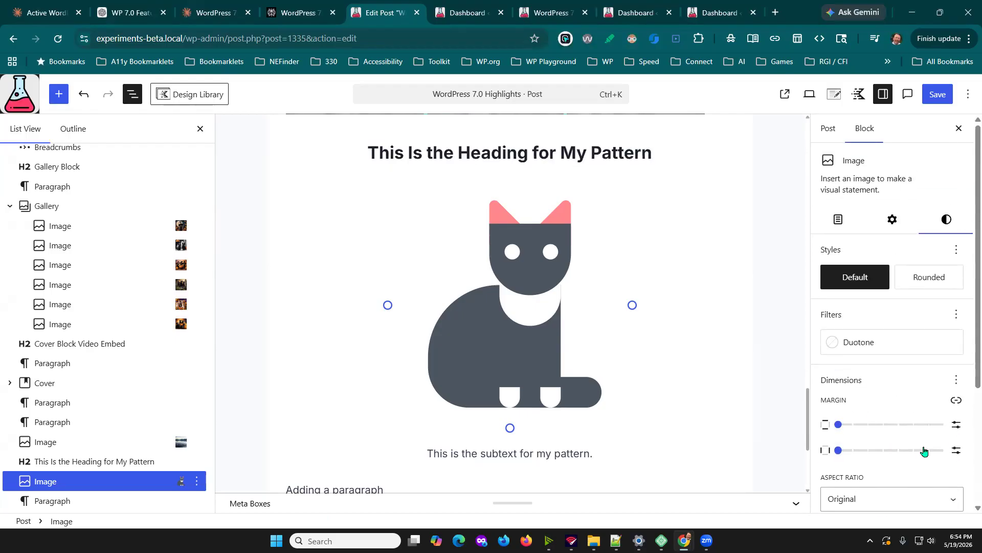
mouse_move(953, 288)
scroll(941, 338, down, 3)
scroll(873, 343, up, 4)
Examine the cat image's alternative text and its advanced settings, including the anchor, additional CSS and title attribute fields.
click(839, 219)
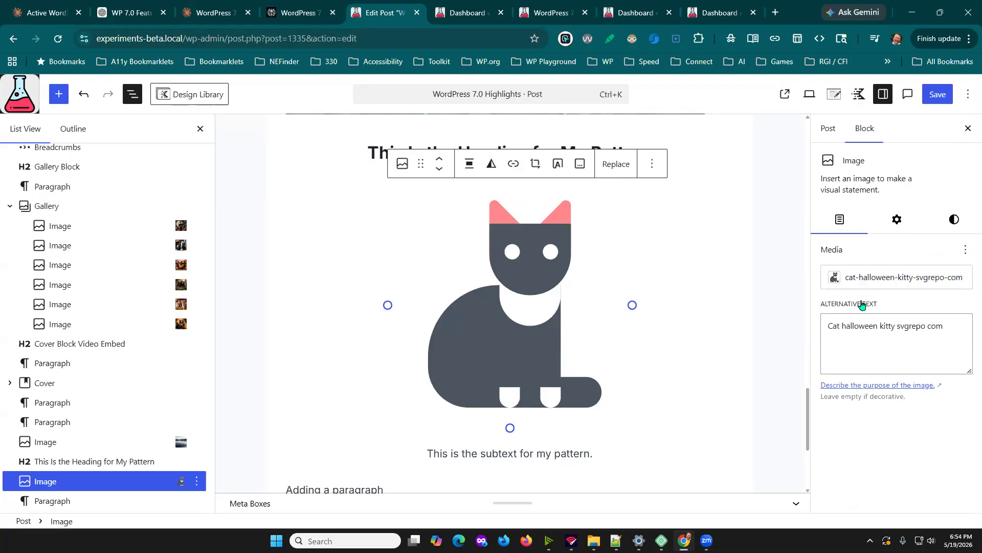
click(841, 327)
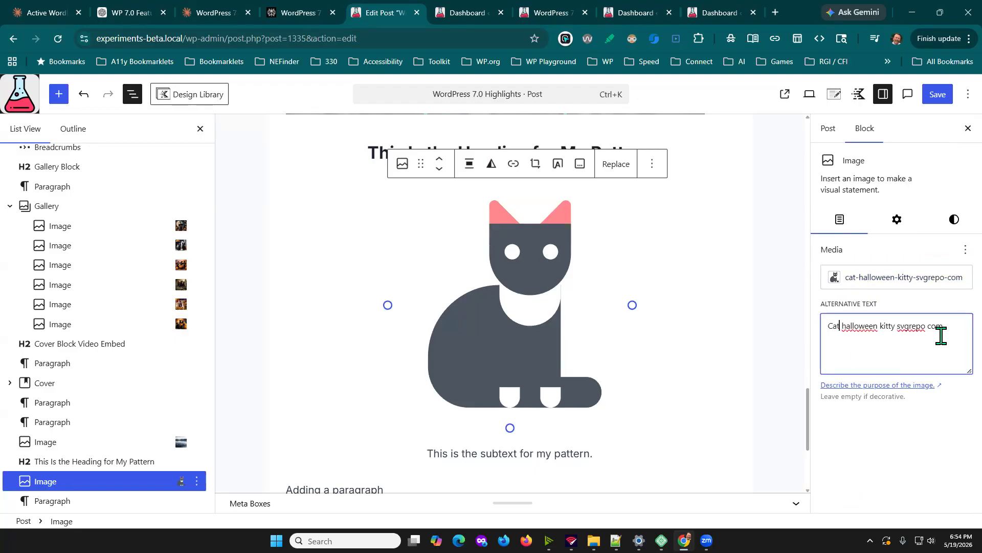
click(898, 225)
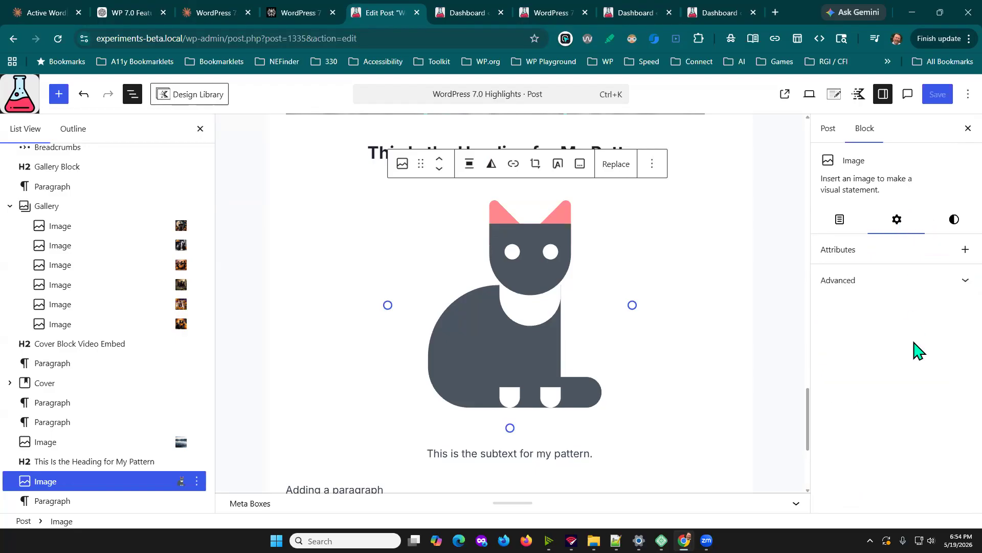
click(924, 281)
scroll(939, 353, down, 3)
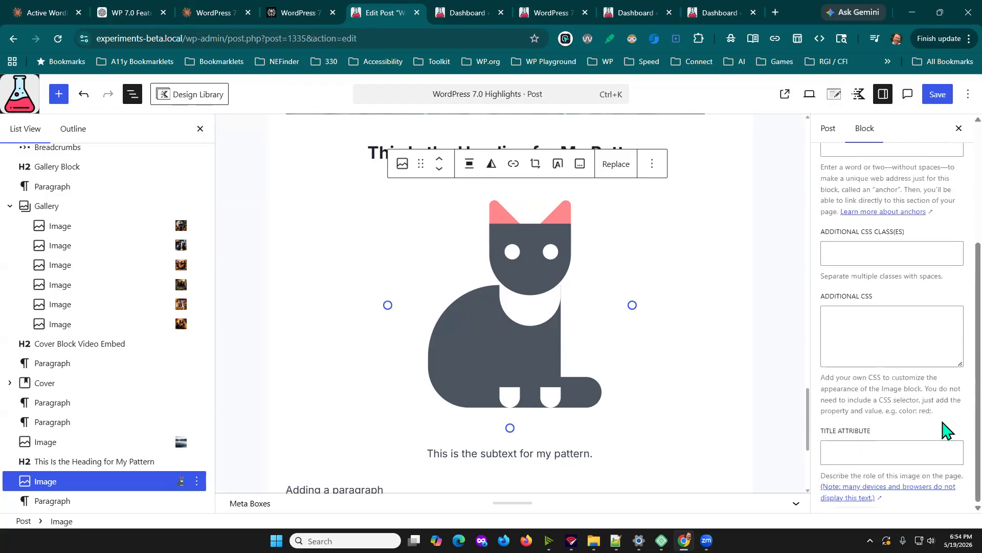
scroll(921, 461, up, 4)
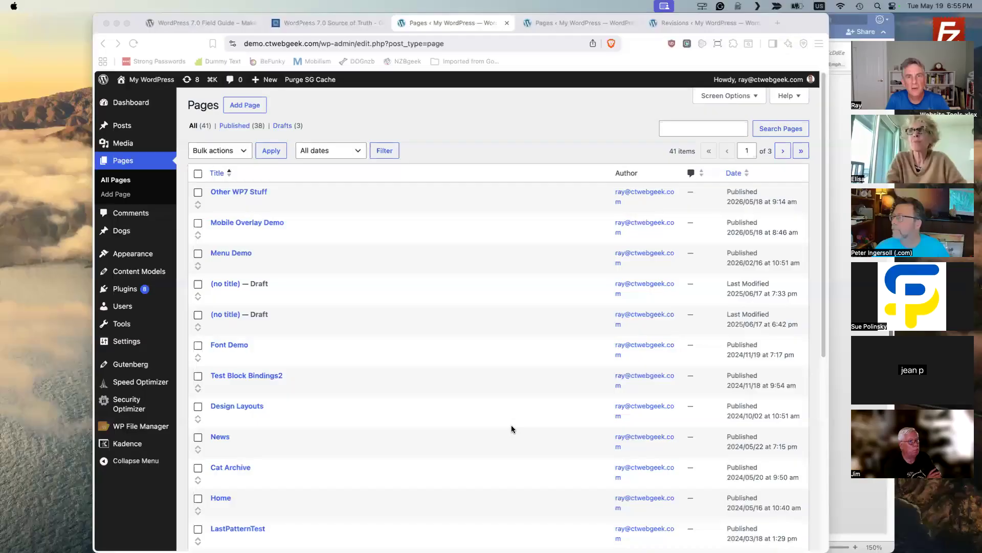
Check the custom CSS notes in the Word meetup outline and return to the Brave browser window.
drag(800, 19, 730, 19)
click(813, 131)
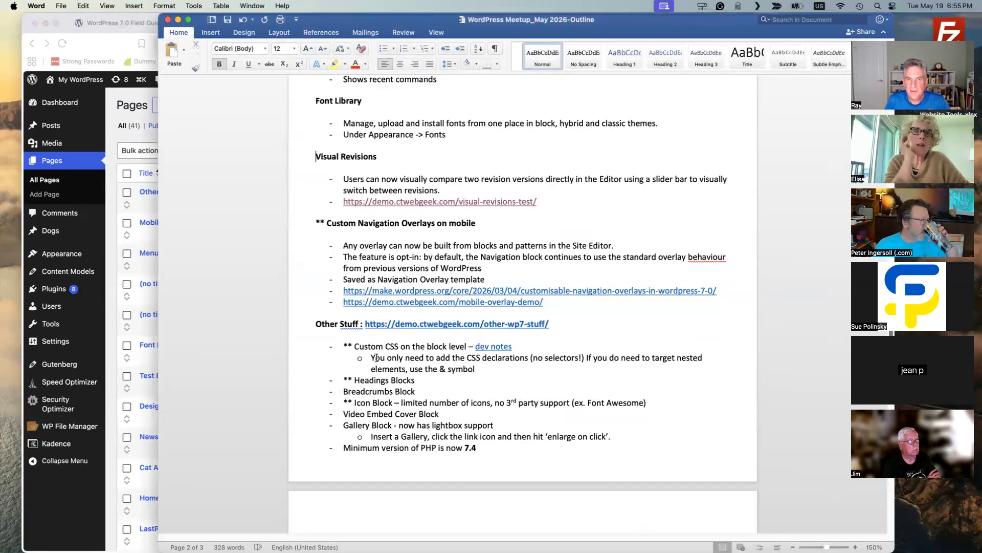
click(120, 108)
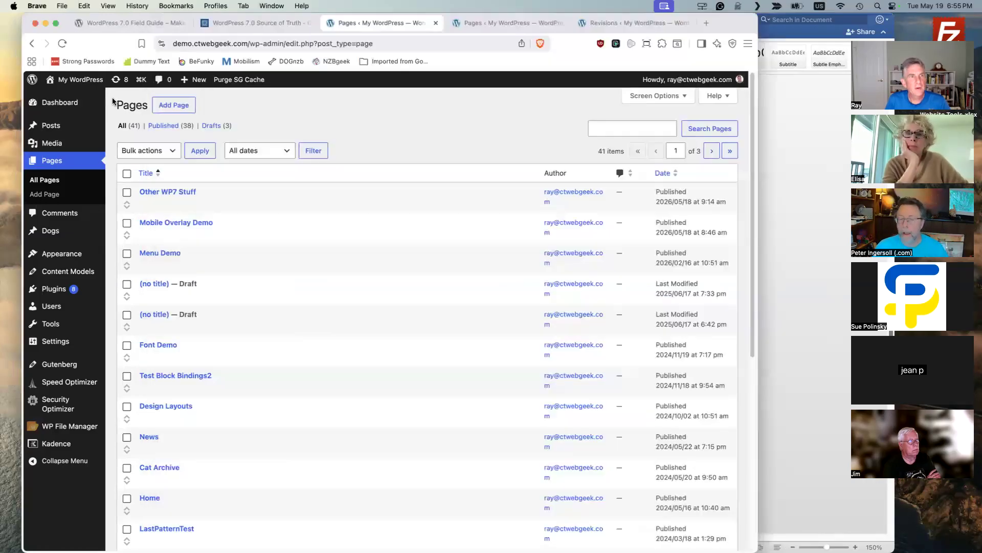
Open "This Is My Blog Post" in the editor from its revision comparison and examine the Buttons block's advanced CSS class option.
click(637, 21)
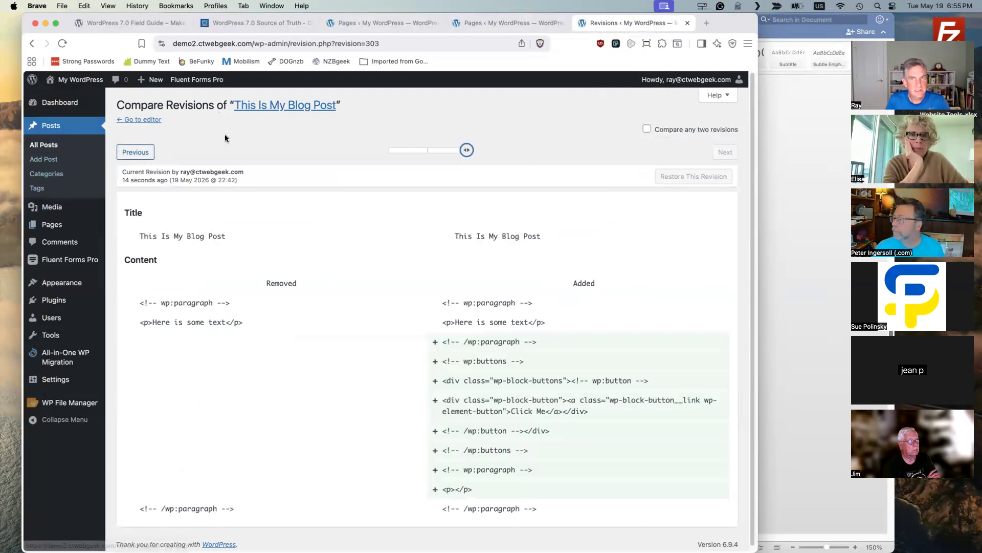
click(118, 120)
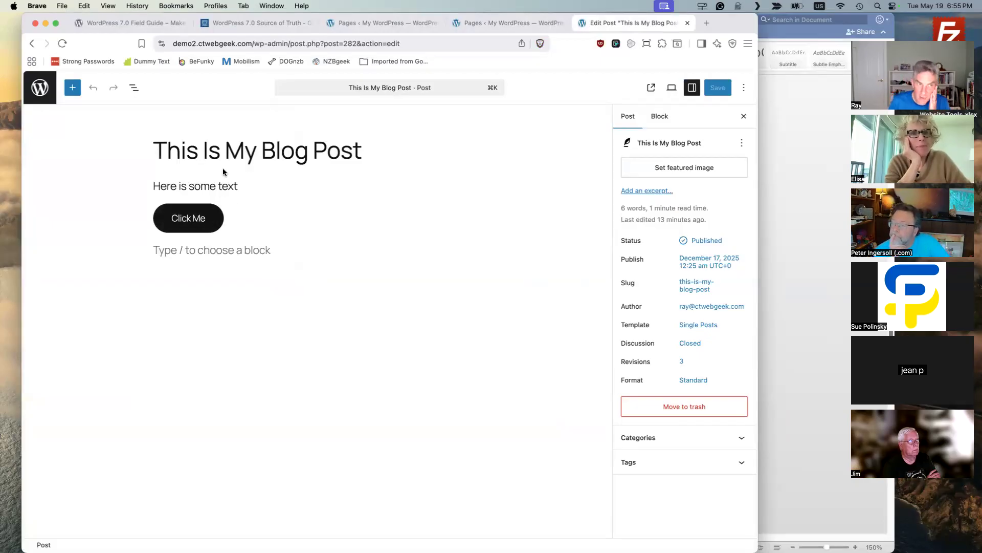
click(134, 88)
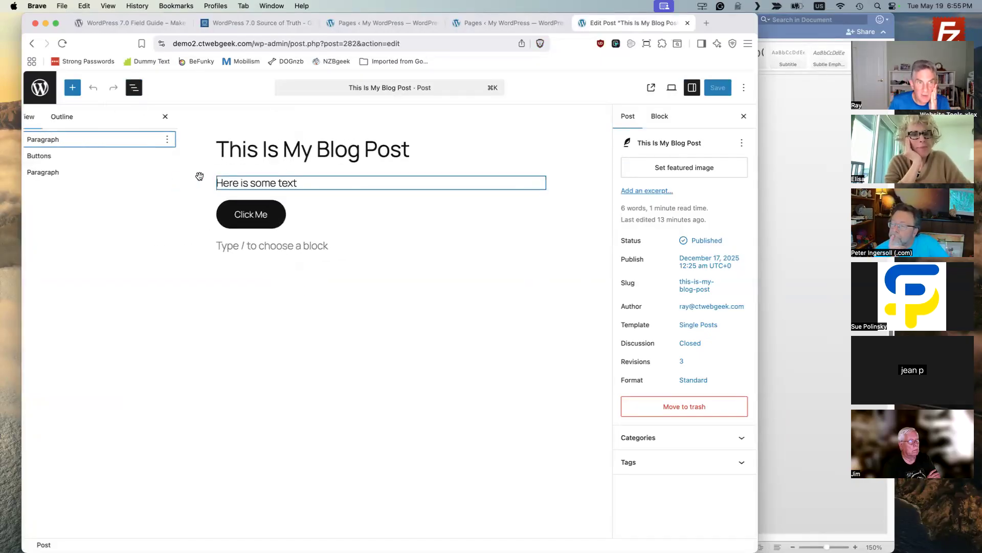
click(92, 157)
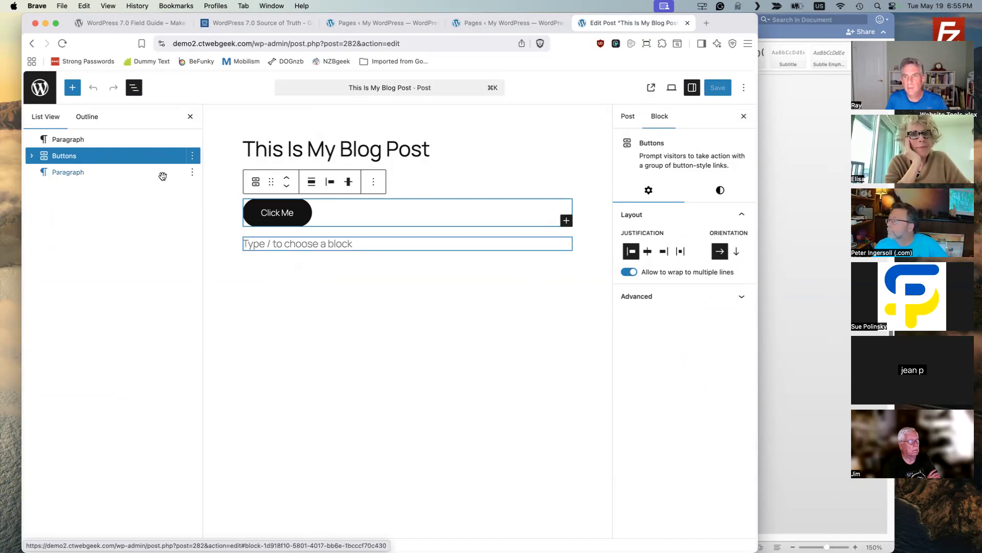
click(697, 305)
click(679, 428)
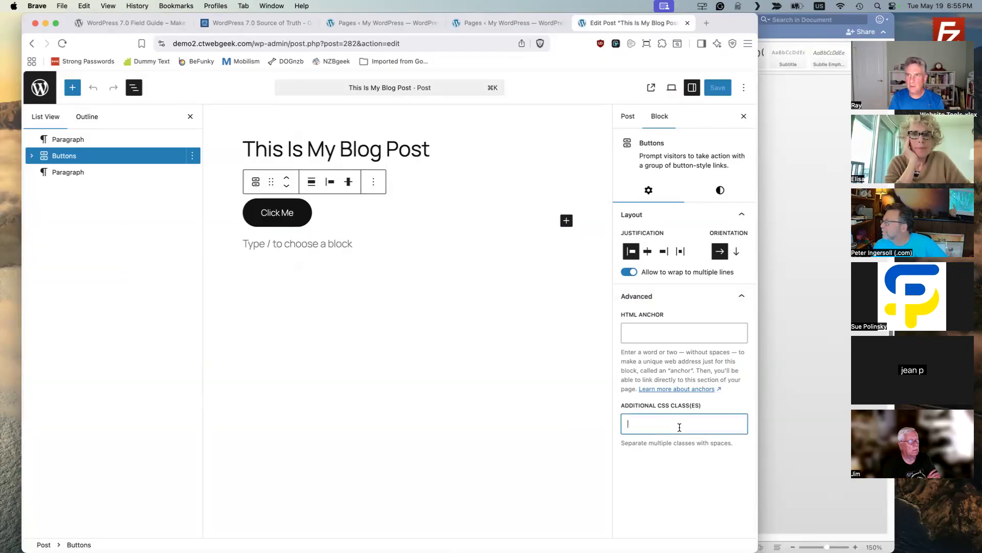
Open the "Other WP7 Stuff" page for editing and expand the advanced settings of the "Custom CSS at the Block Level" paragraph.
click(516, 23)
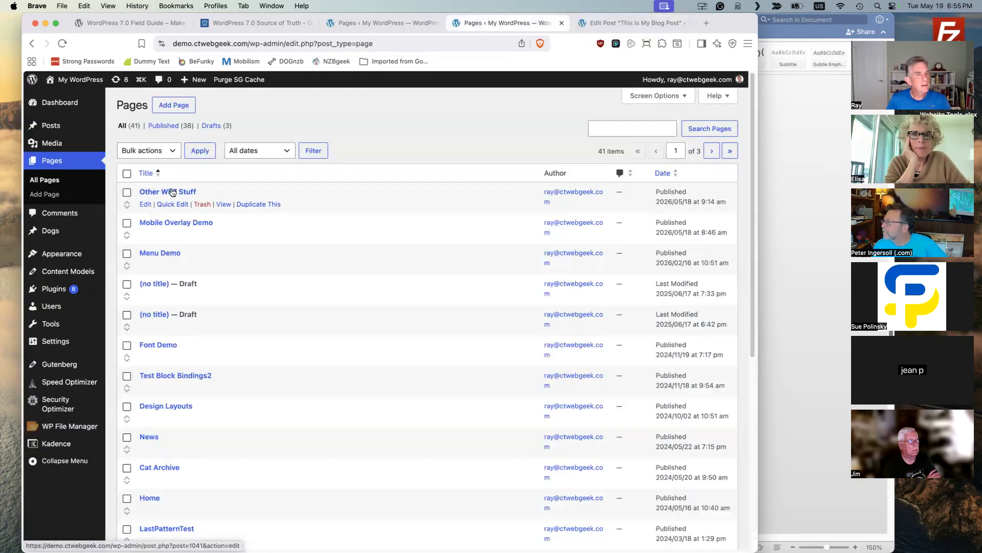
click(146, 205)
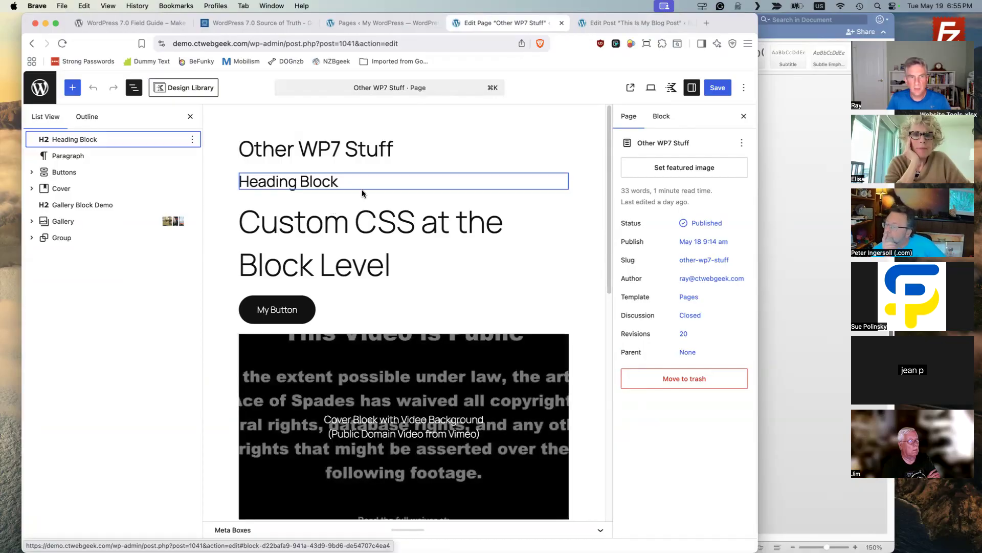
click(308, 225)
click(714, 460)
scroll(686, 399, down, 5)
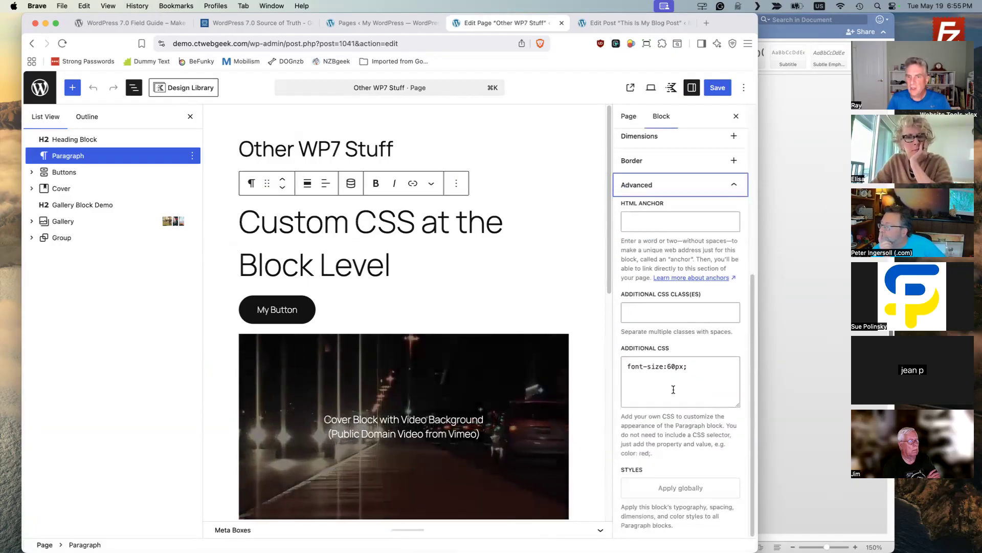
Clear the font-size rule from the paragraph's additional CSS, and put a font-size rule back.
drag(688, 366, 618, 369)
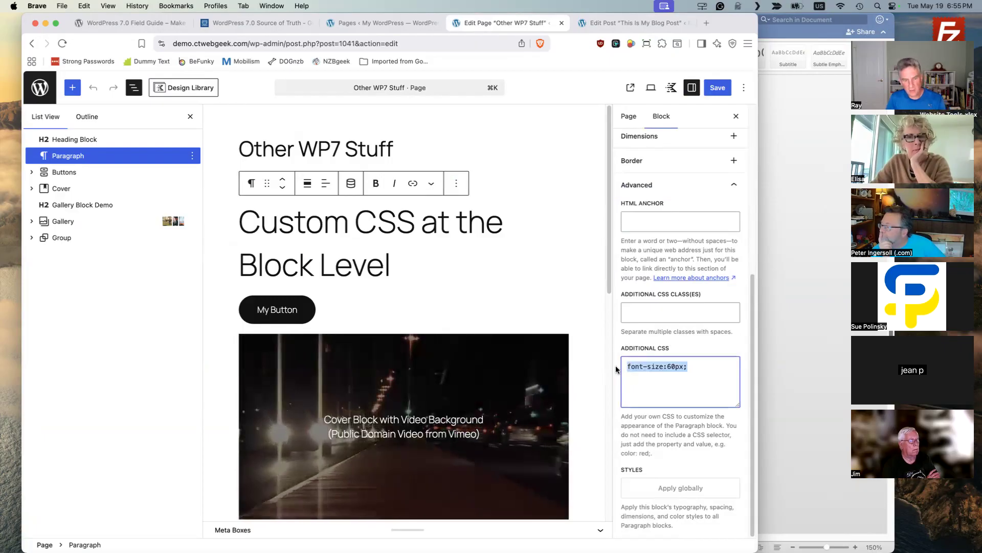
key(BackSpace)
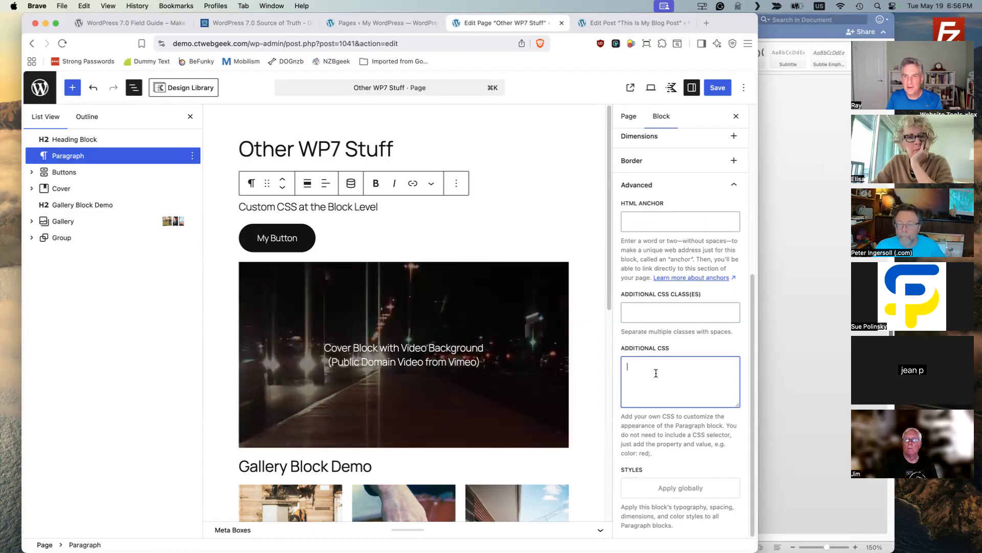
text(font-size:50px;)
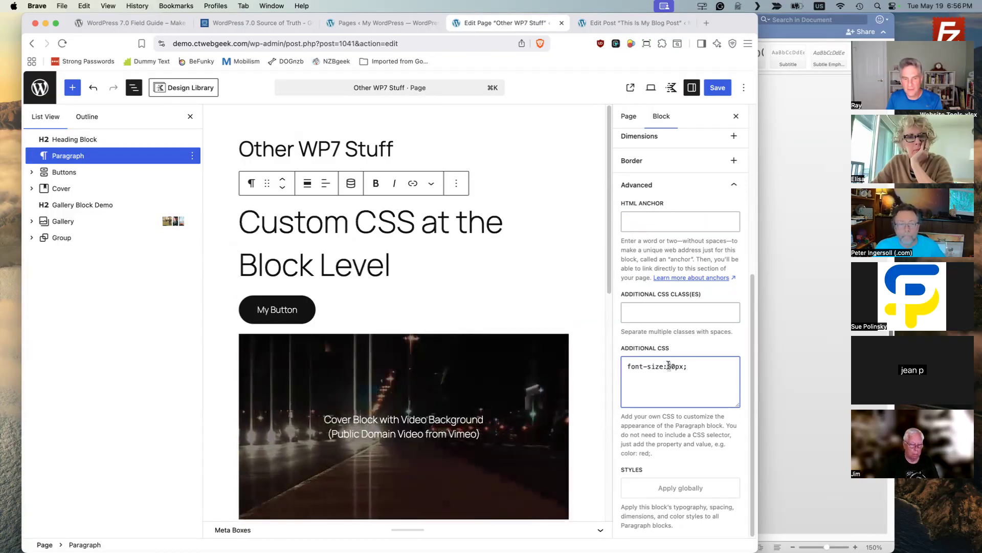
Set the paragraph's additional CSS to font-size:30px; and save the page.
text(3)
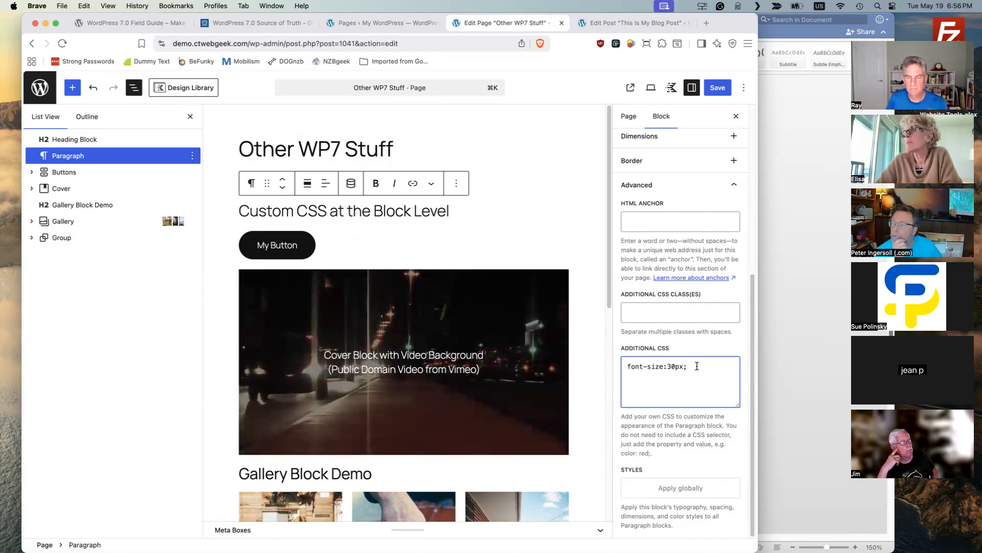
click(718, 89)
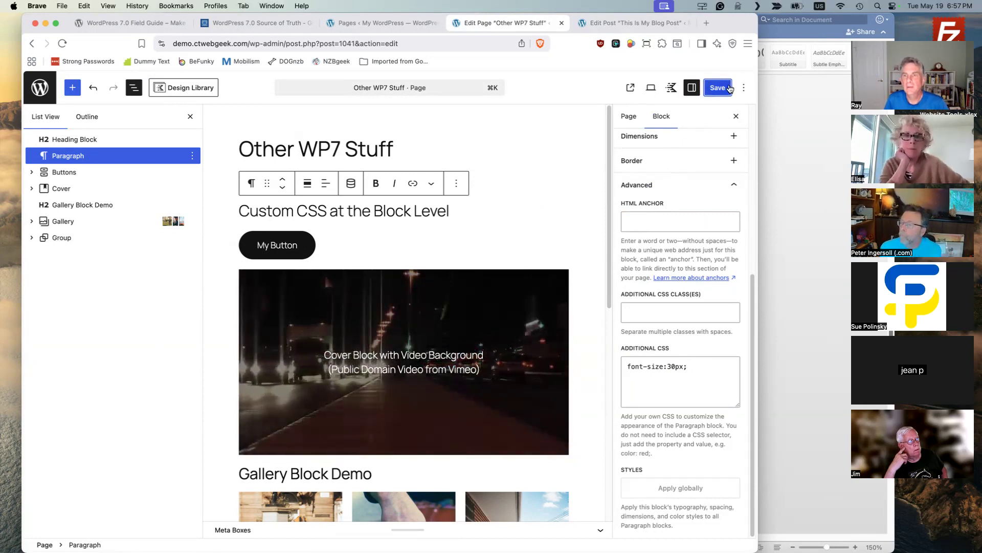
key(super+s)
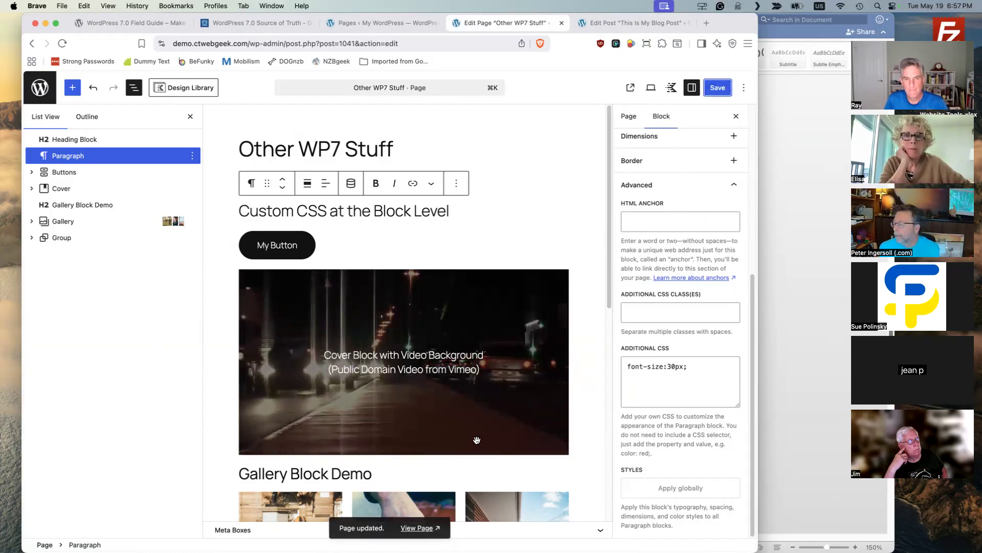
View the published "Other WP7 Stuff" page in a new tab and inspect the styles applied to the "Custom CSS at the Block Level" paragraph.
right_click(426, 527)
click(482, 305)
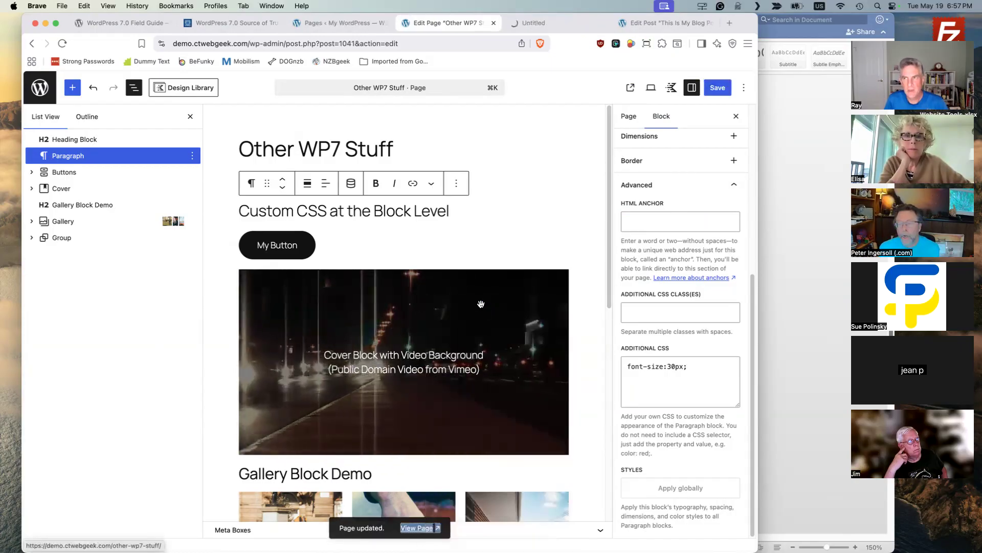
click(554, 22)
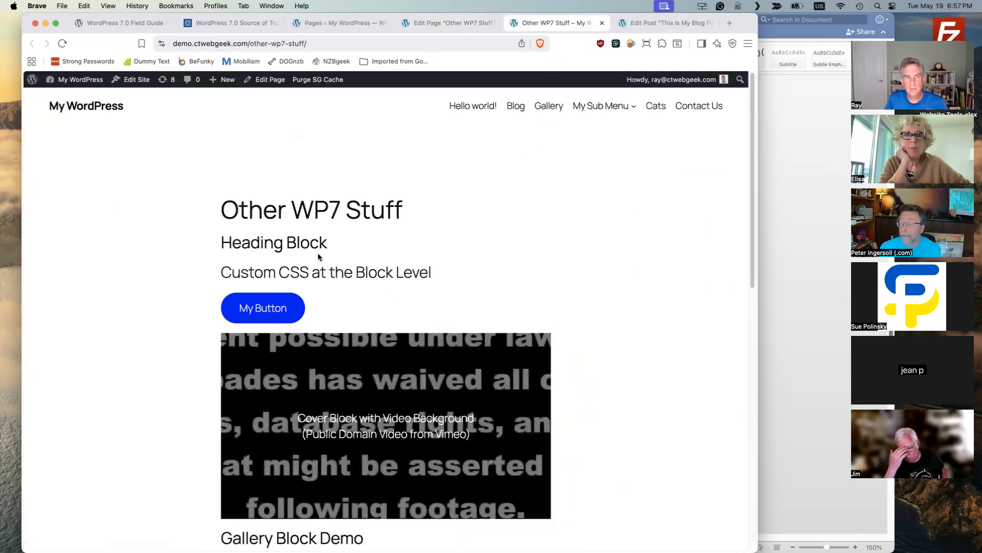
right_click(318, 272)
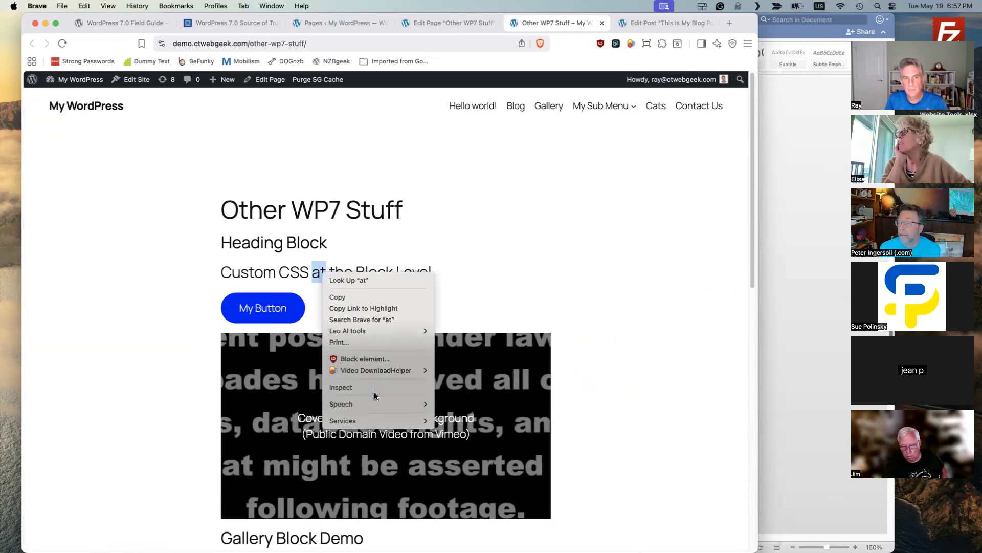
click(374, 389)
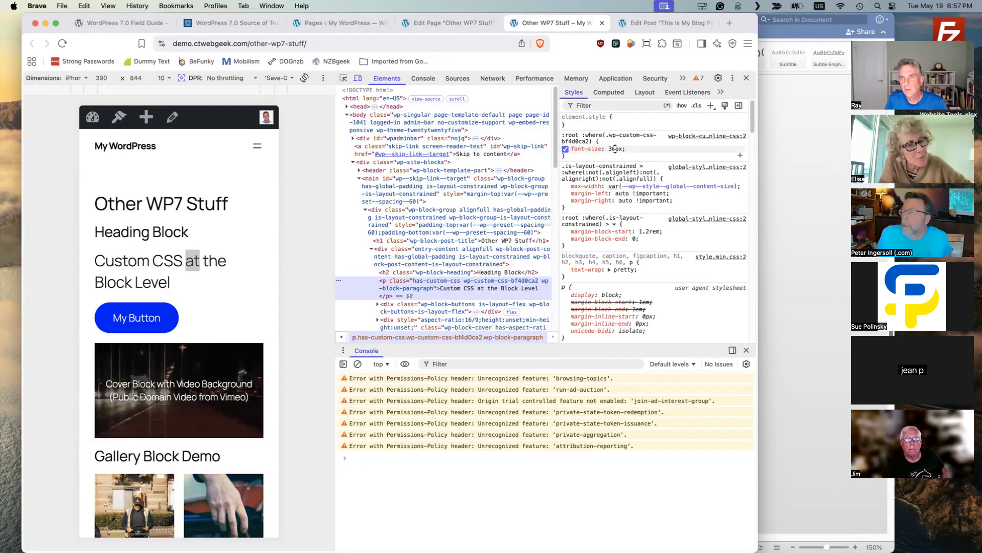
click(749, 79)
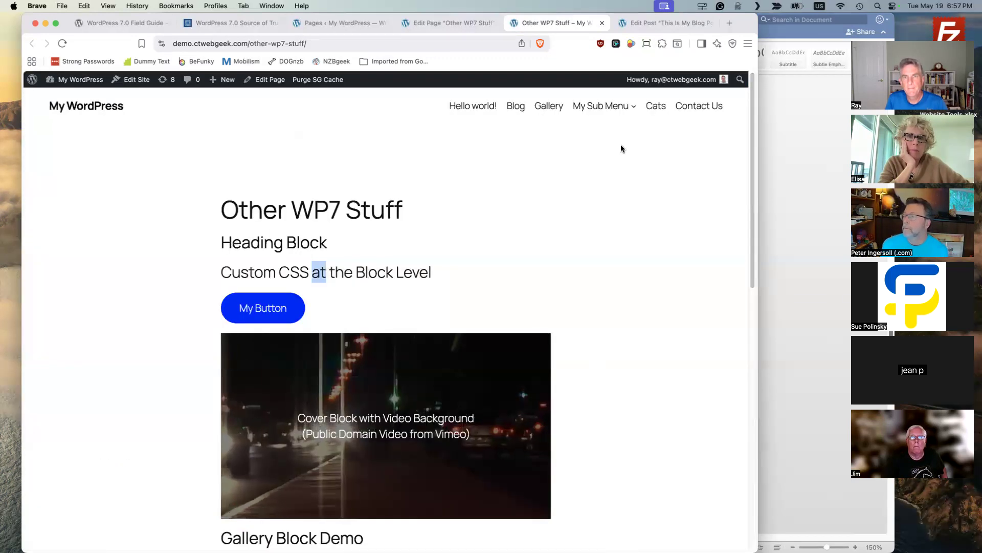
Return to the page editor and examine the "Custom CSS at the Block Level" paragraph as HTML, then restore its visual editing.
click(450, 23)
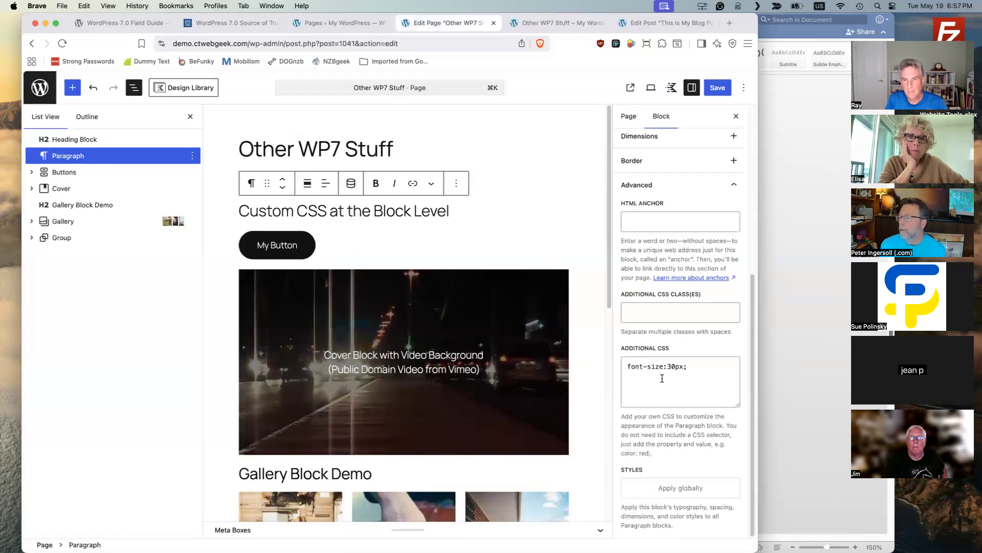
click(701, 369)
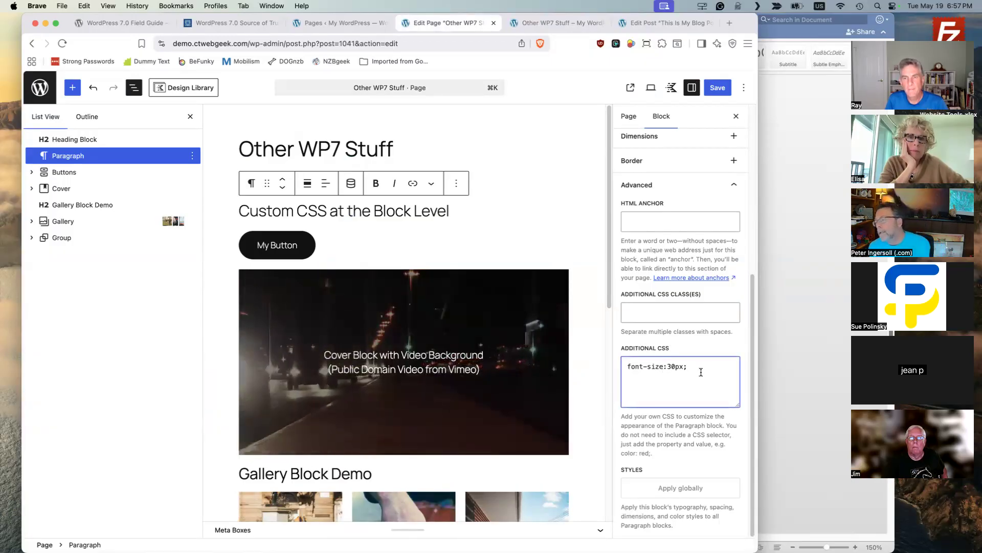
click(459, 184)
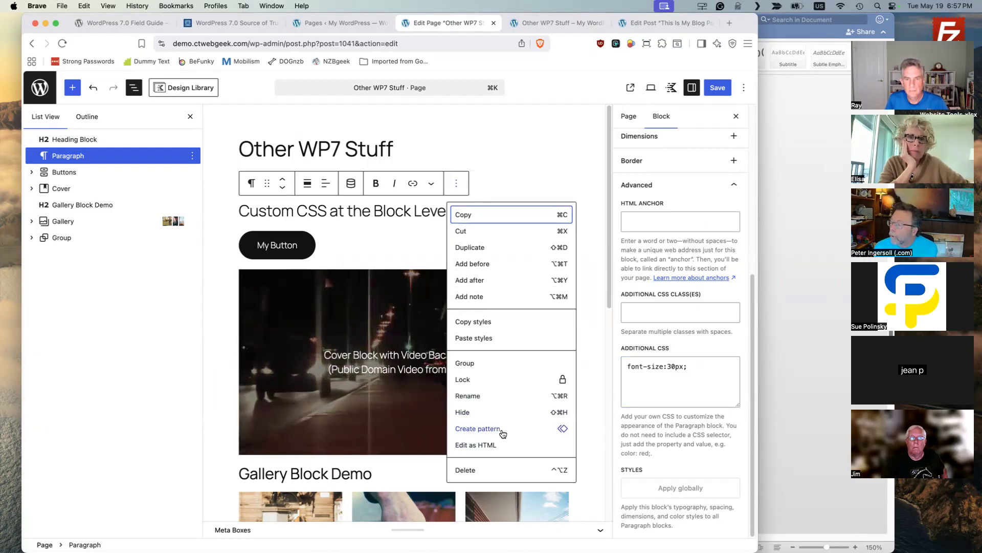
click(476, 444)
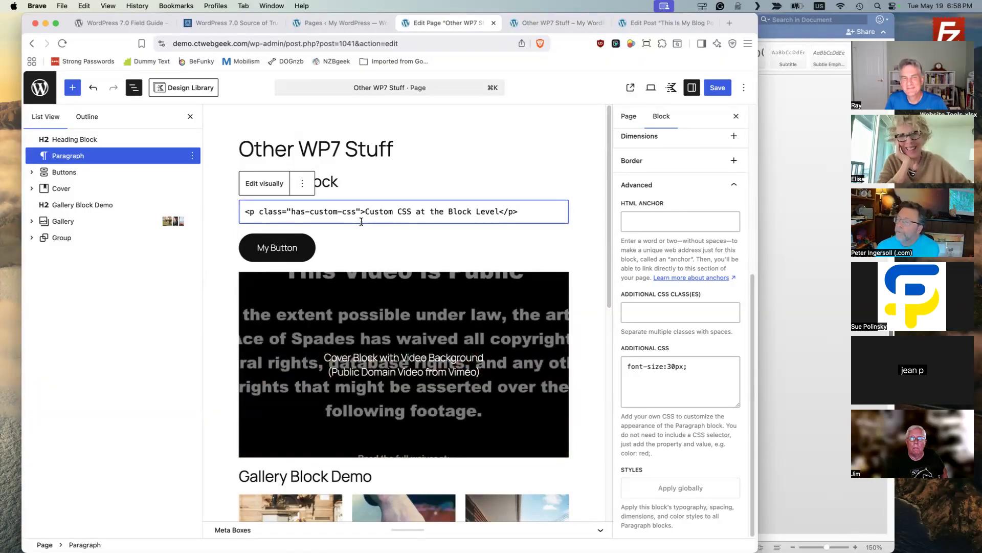
click(281, 188)
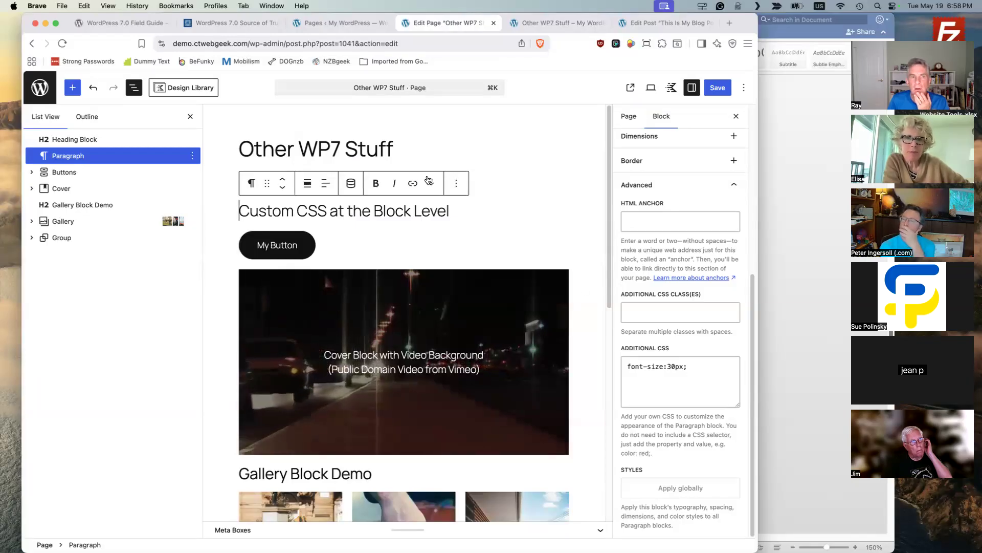
Expand the advanced settings of the "Heading Block" heading to examine its additional CSS option.
click(369, 150)
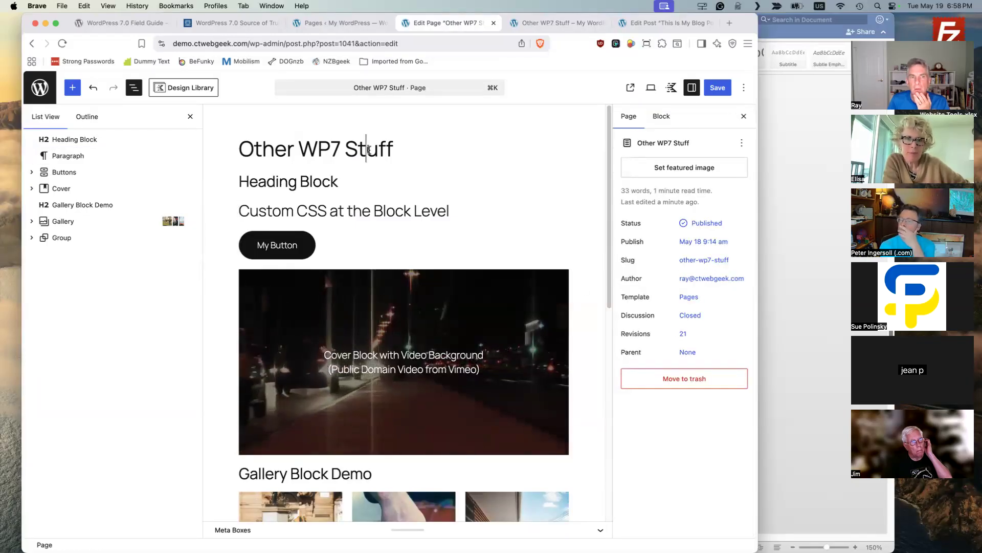
click(295, 177)
click(704, 507)
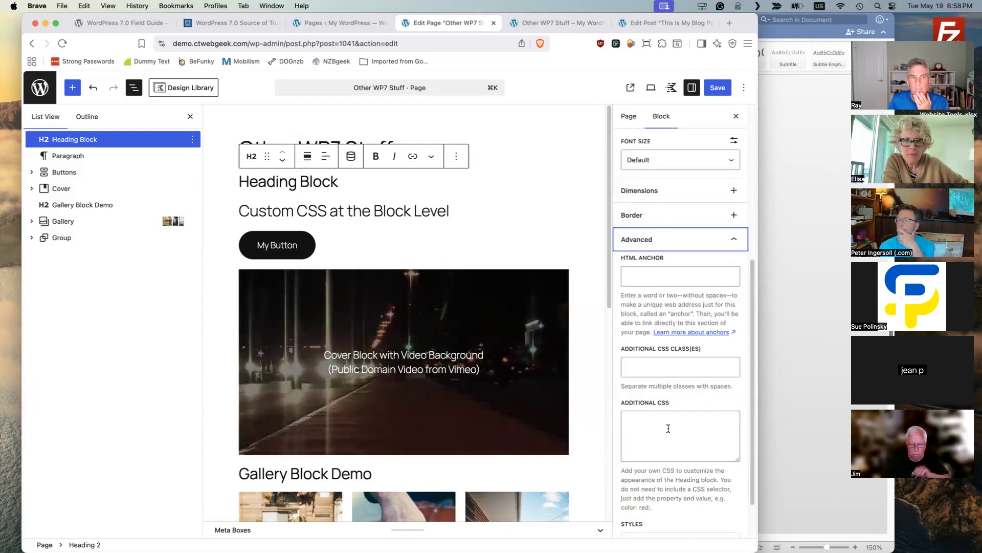
Set the Cover block's additional CSS to padding:400px; and save the page.
click(503, 272)
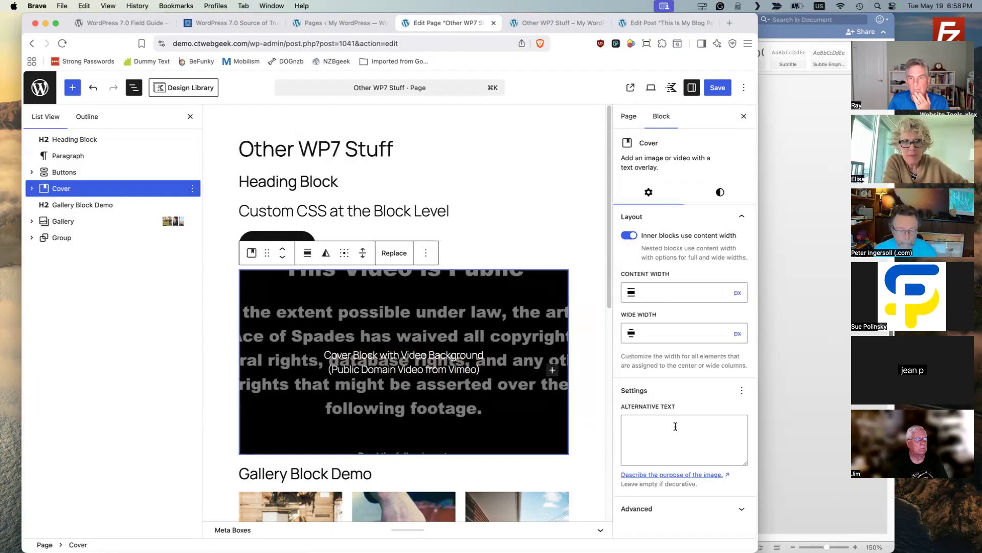
click(700, 504)
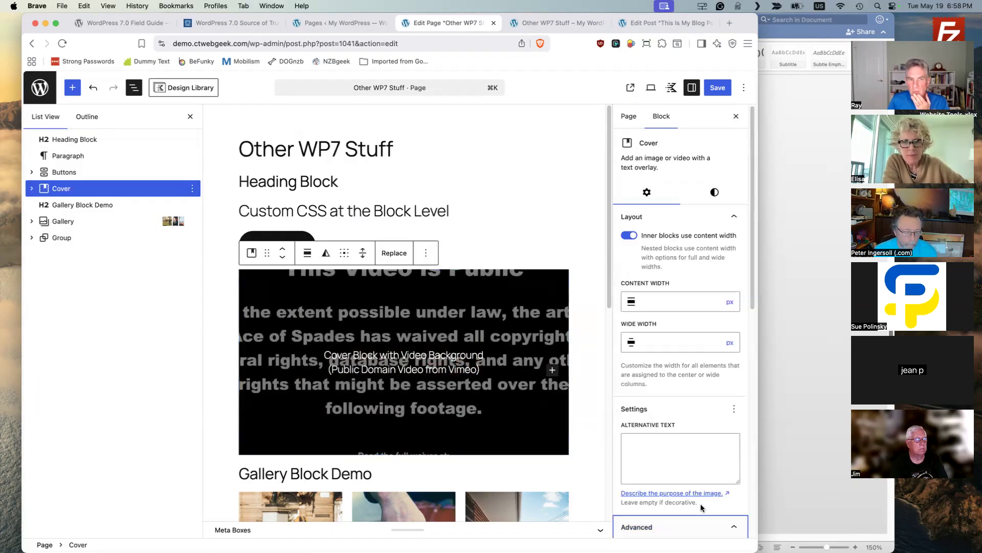
click(672, 491)
text(p)
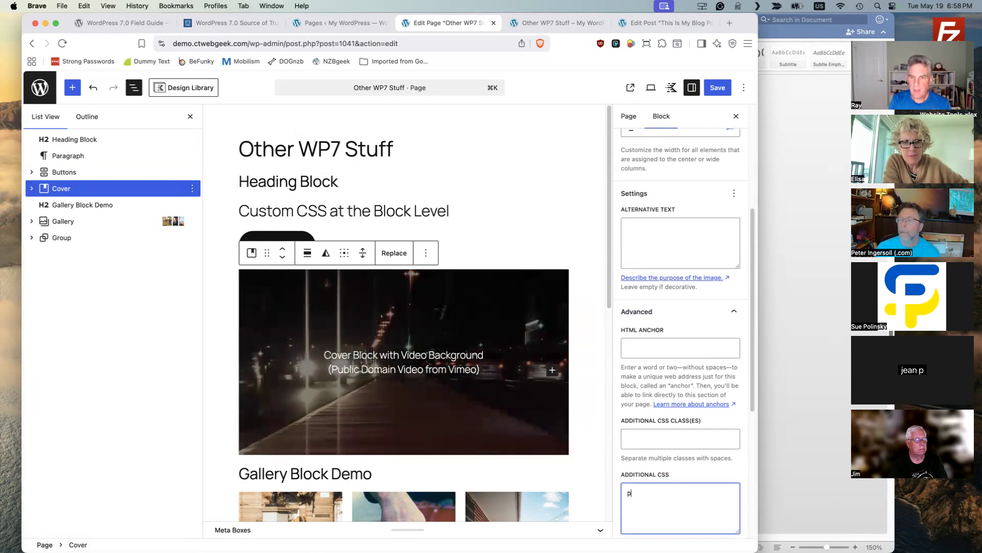
text(adding:40px;)
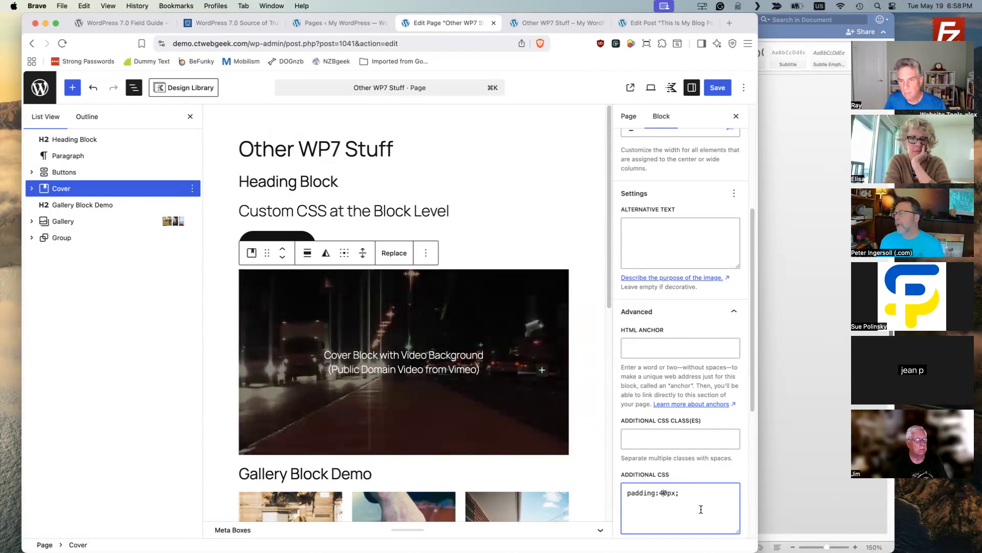
text(0)
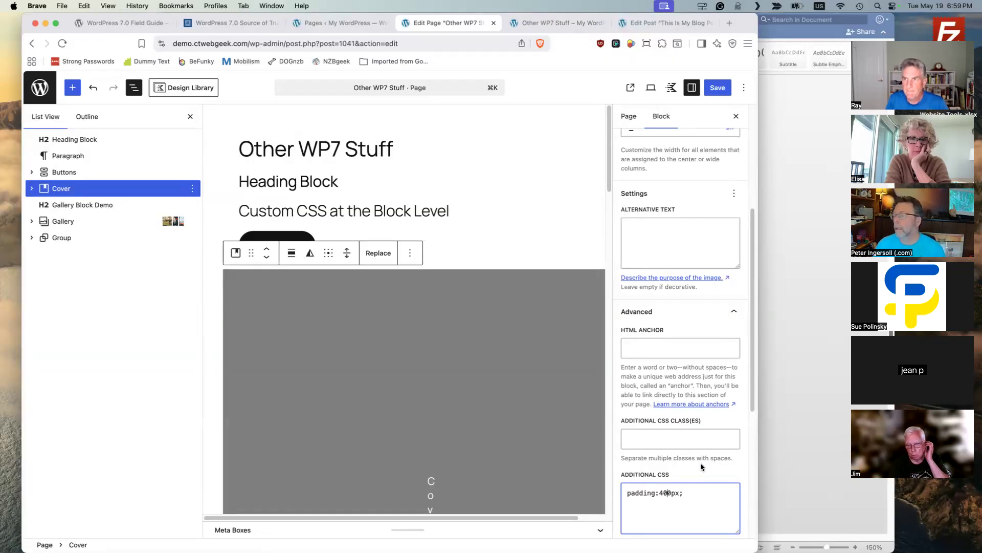
click(713, 96)
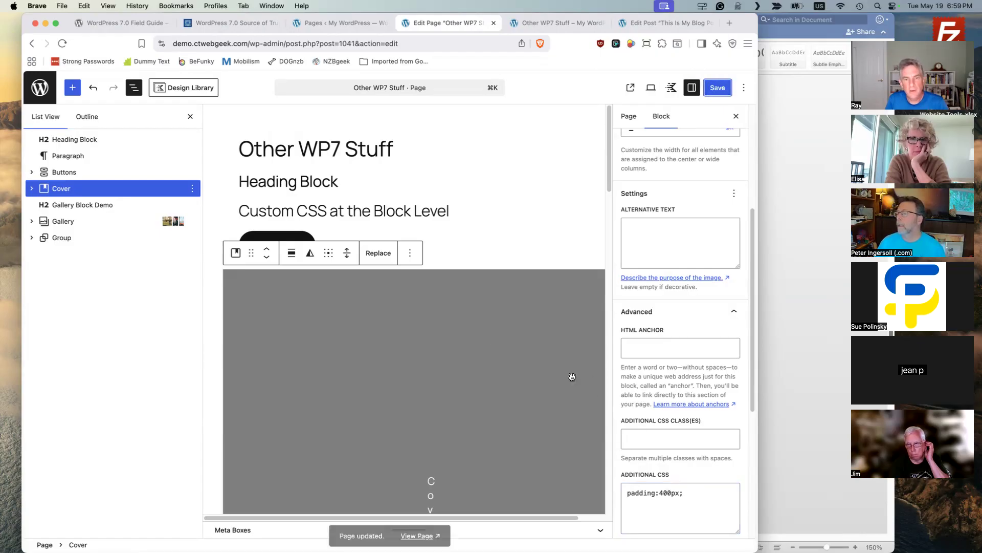
Examine the Cover block's options for a way to edit it as HTML.
click(412, 253)
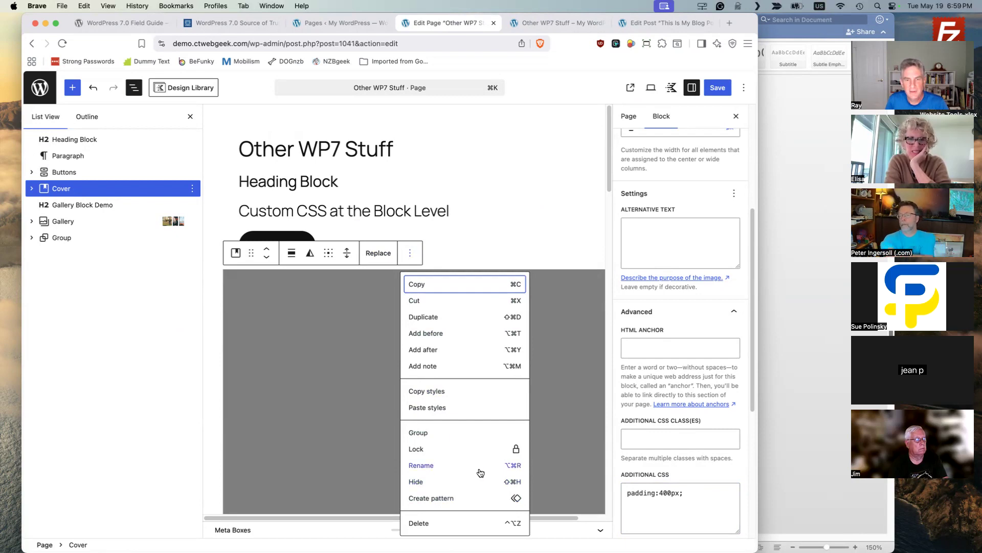
click(439, 258)
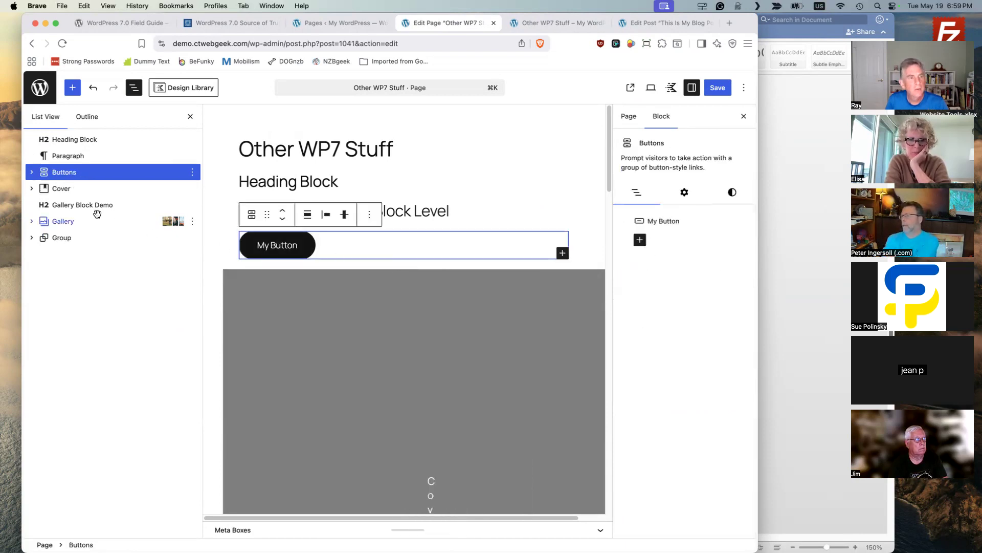
click(138, 221)
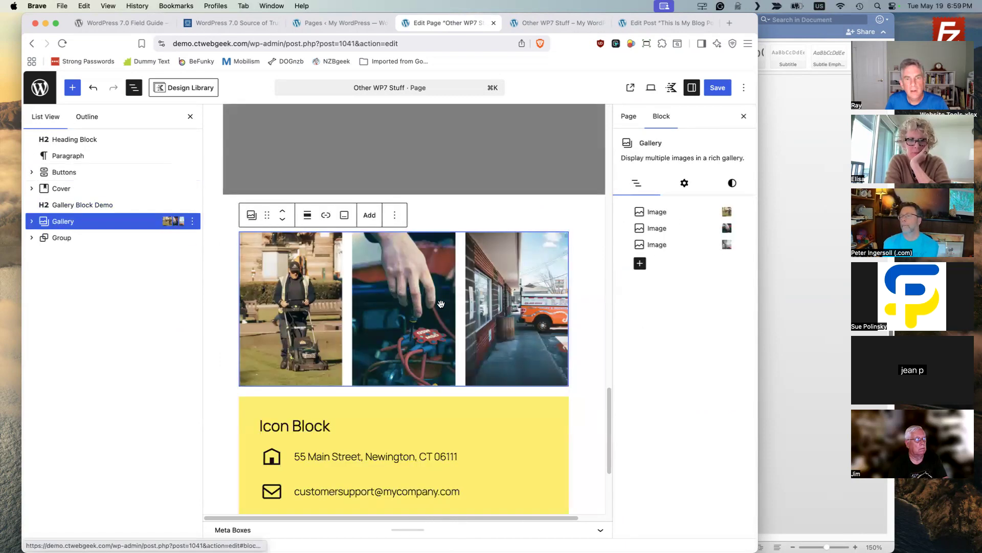
click(123, 205)
click(122, 188)
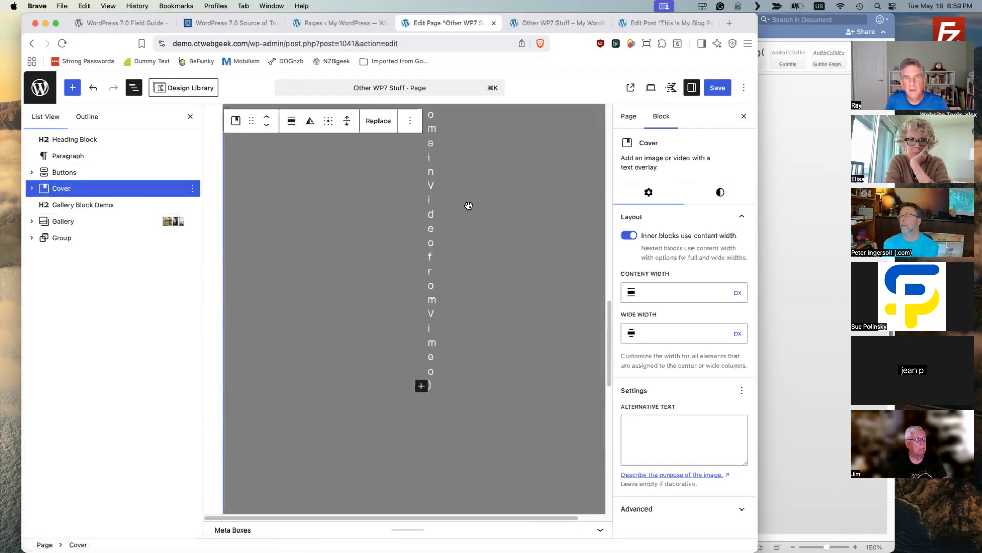
click(410, 122)
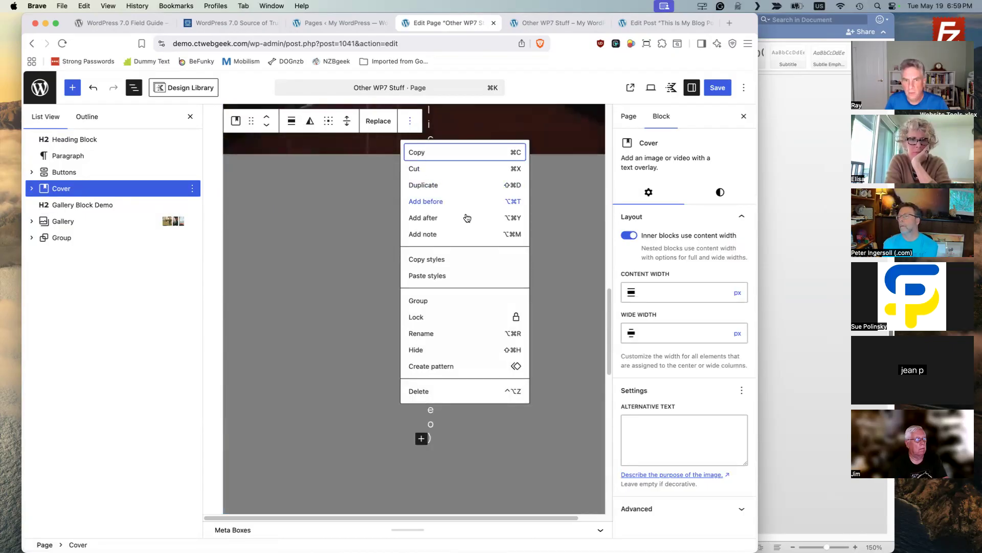
click(558, 260)
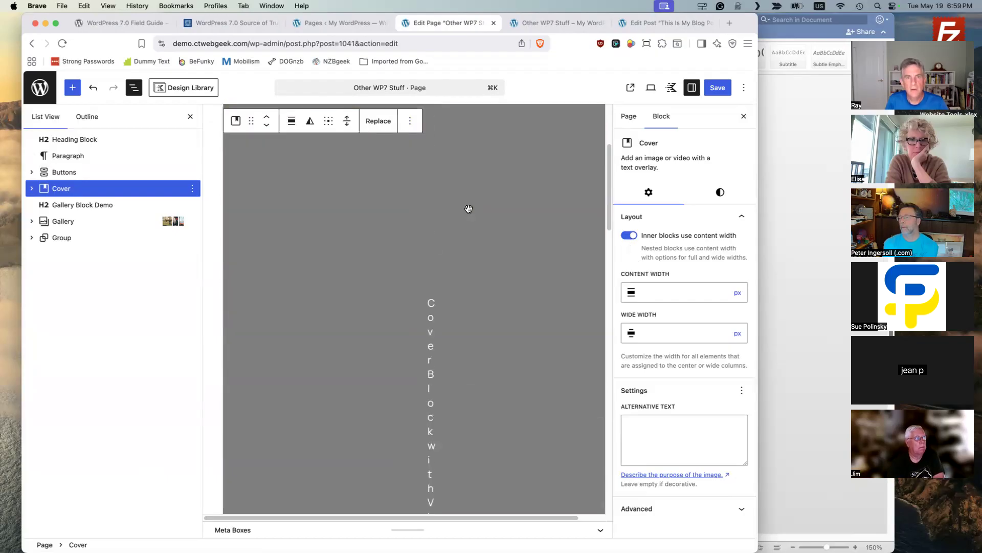
scroll(481, 209, up, 3)
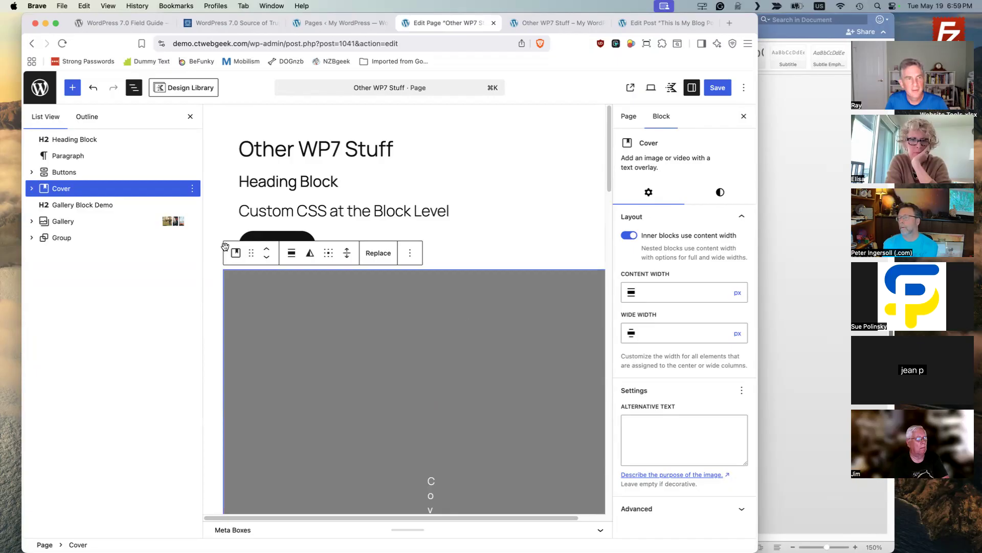
Clear the padding rule from the Cover block's additional CSS.
click(103, 205)
click(674, 509)
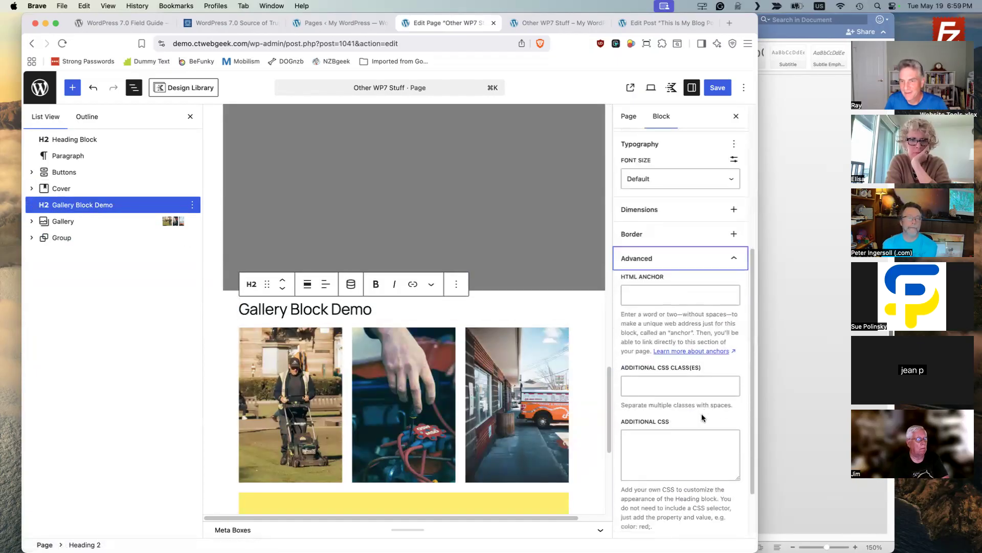
click(110, 187)
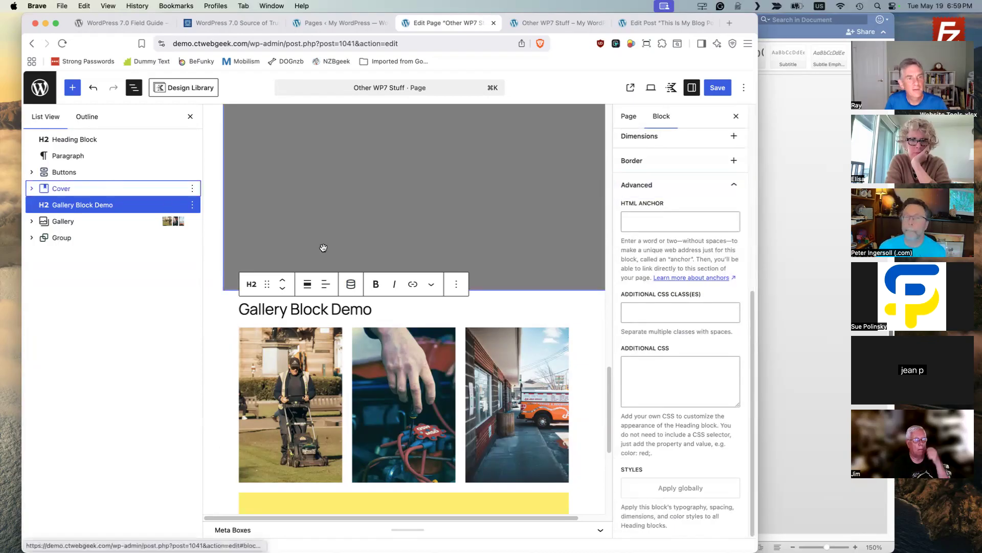
click(705, 507)
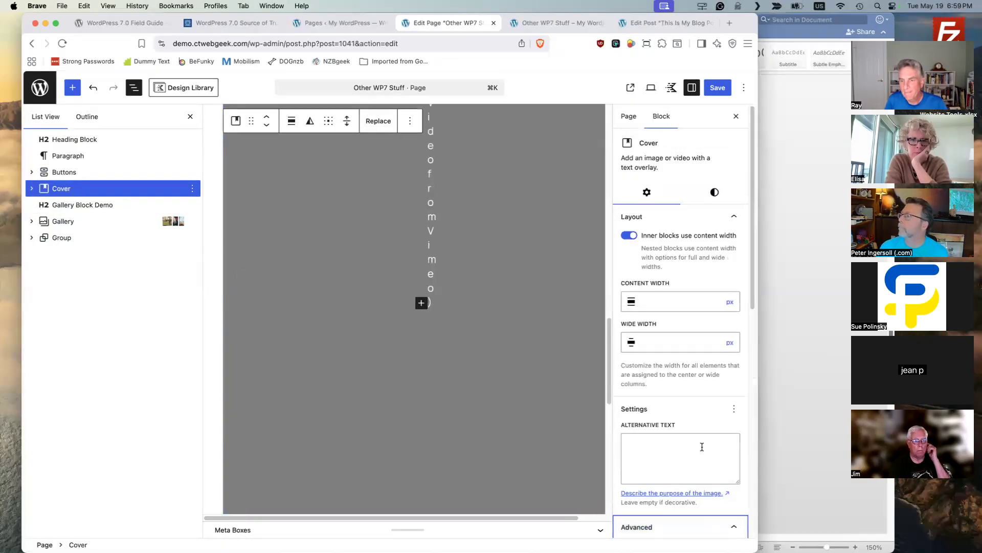
drag(687, 462, 600, 453)
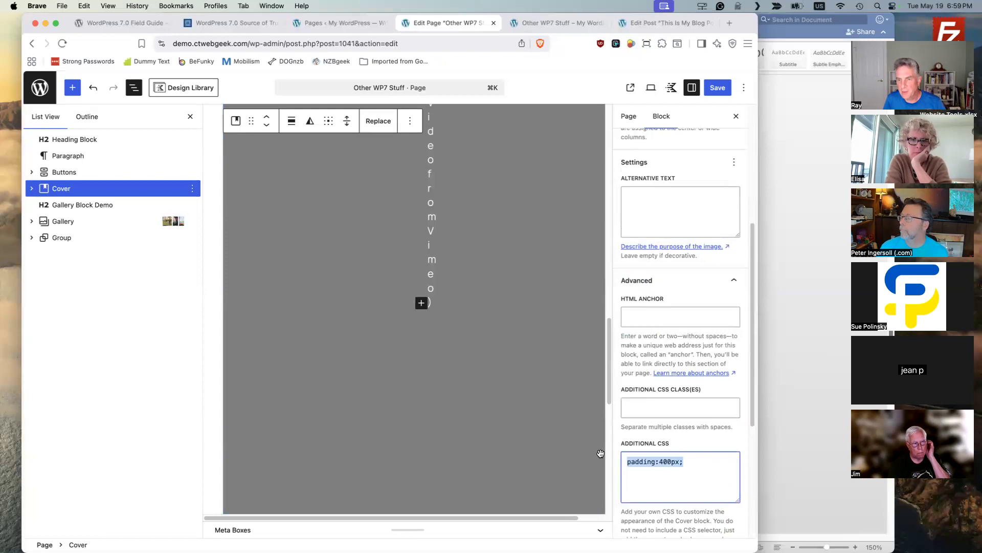
key(BackSpace)
scroll(487, 311, up, 10)
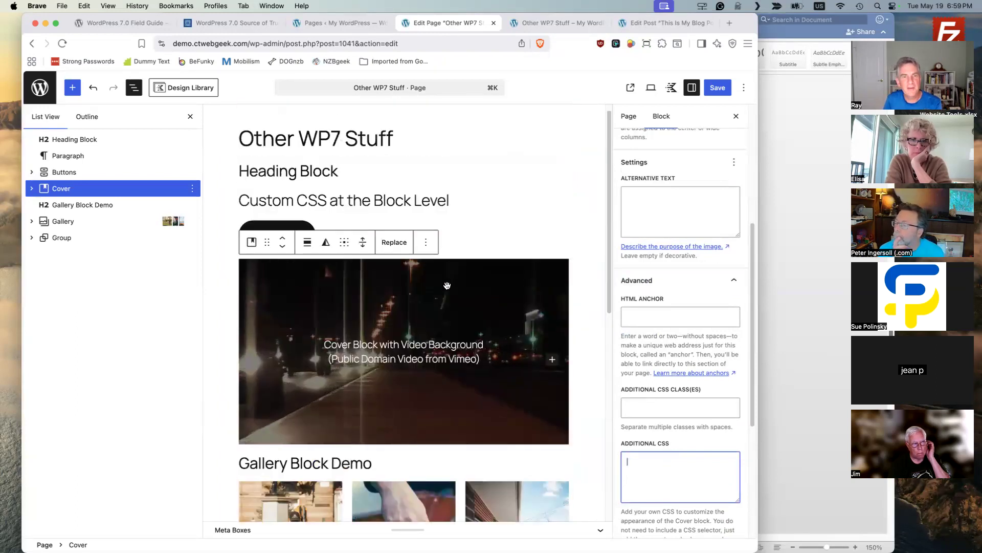
Duplicate the "Custom CSS at the Block Level" paragraph directly below the original.
click(395, 205)
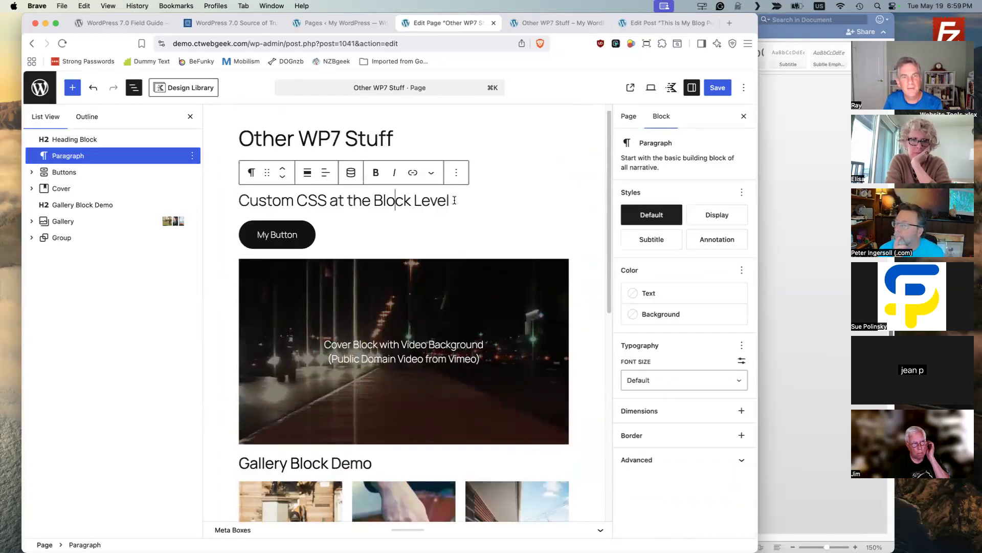
click(192, 157)
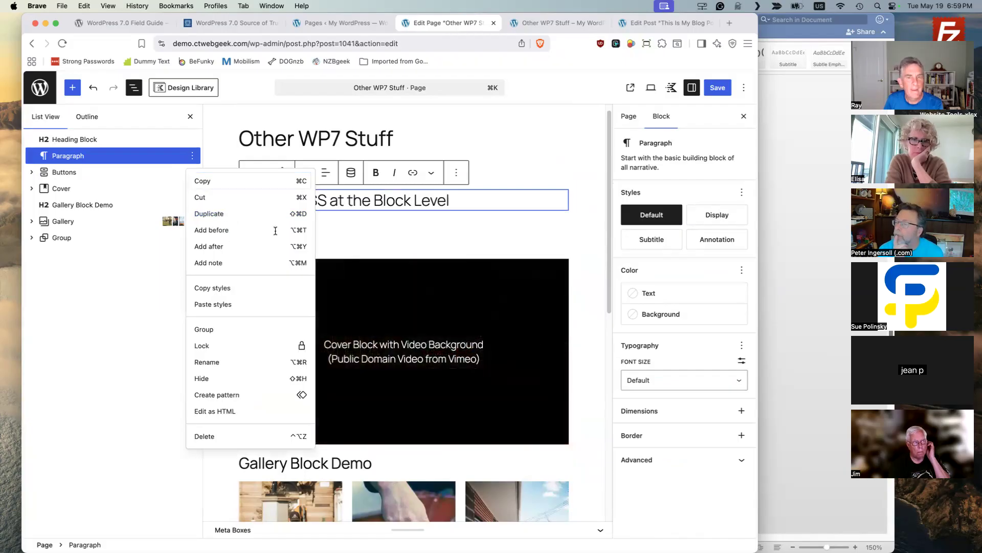
click(220, 213)
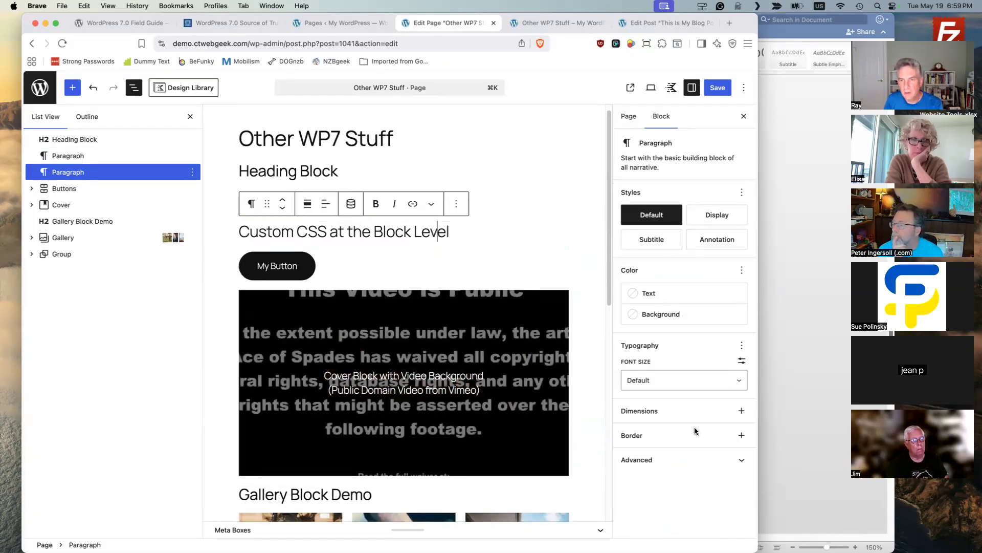
Set the duplicated paragraph's additional CSS to font-size:90px; and save the page.
click(691, 459)
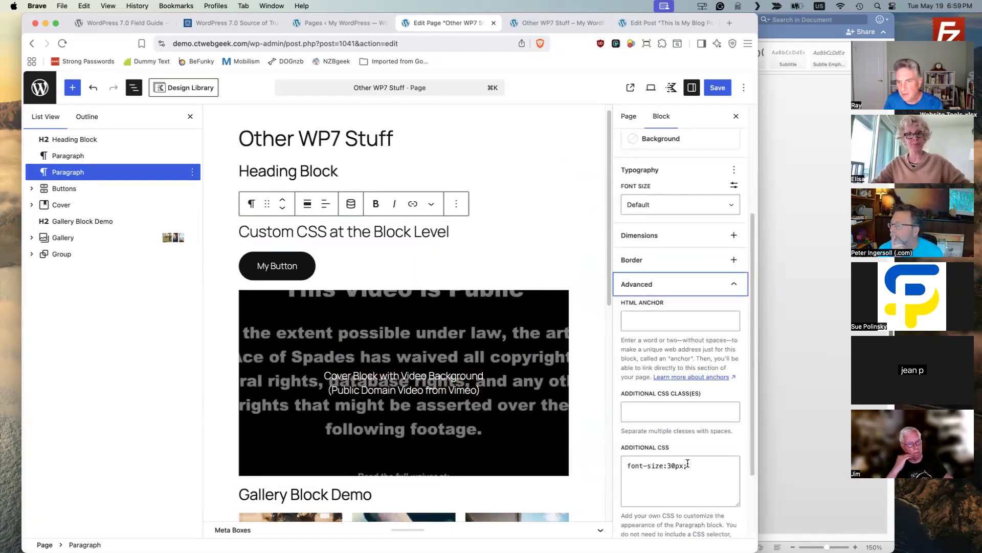
click(668, 465)
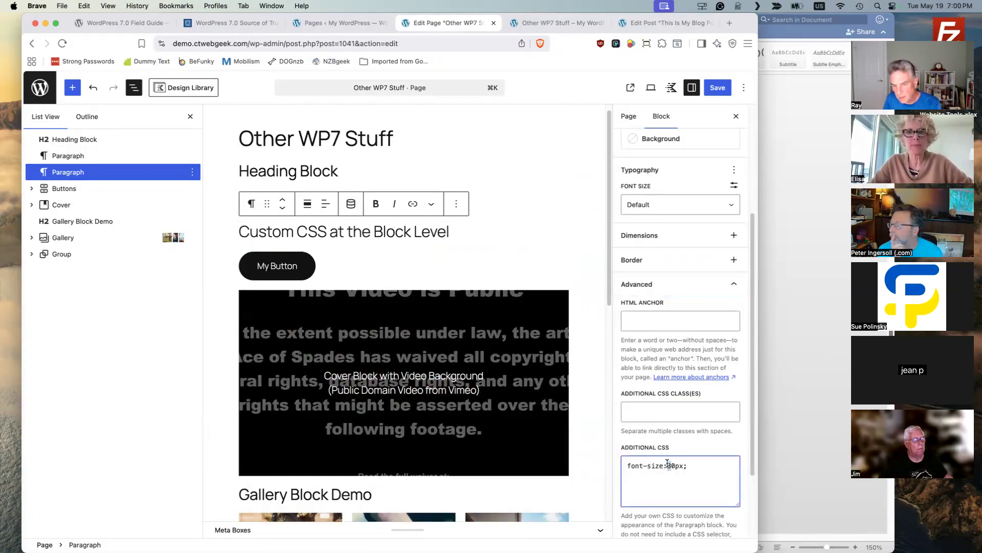
text(9)
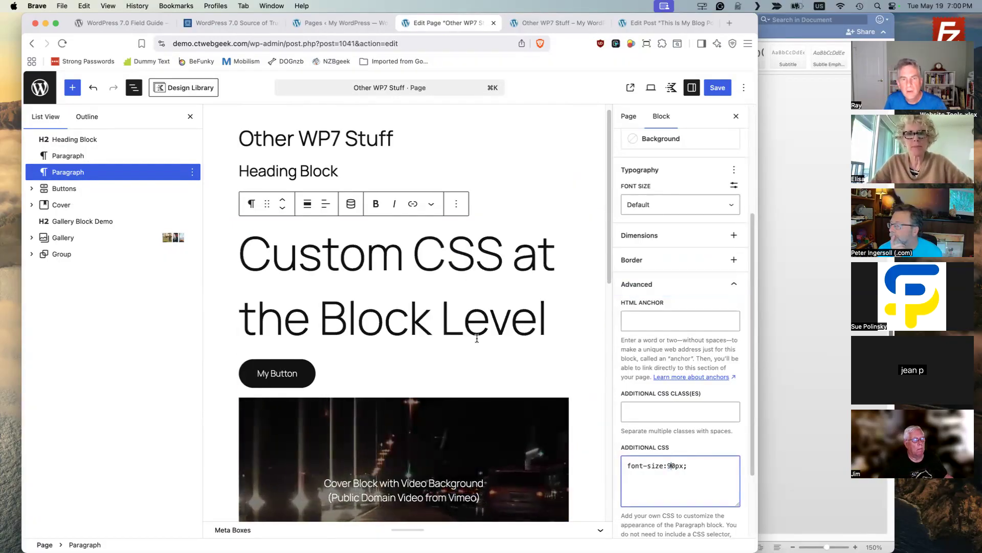
click(721, 89)
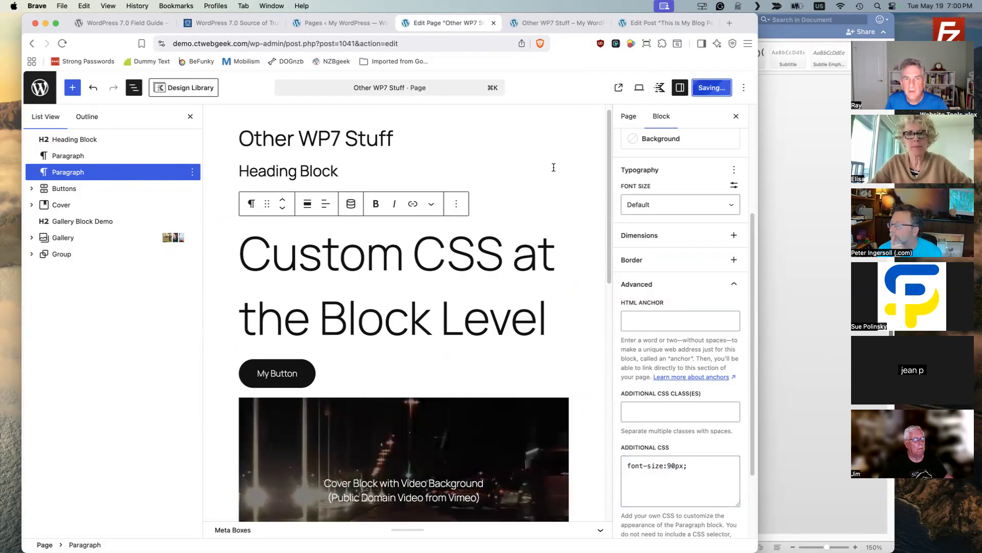
Check the duplicated paragraph's HTML and inspect its styles on the reloaded live page, returning the block to visual editing.
click(456, 206)
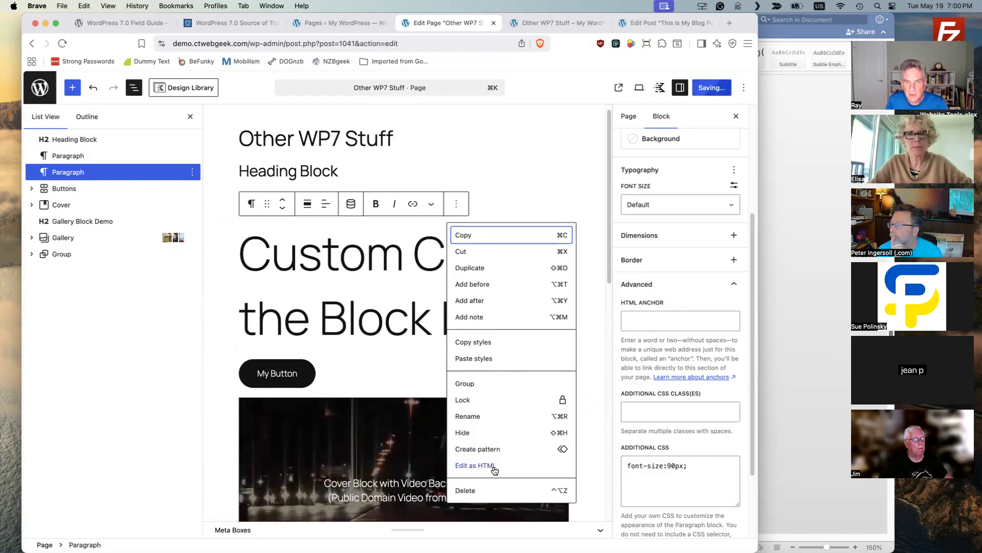
click(491, 465)
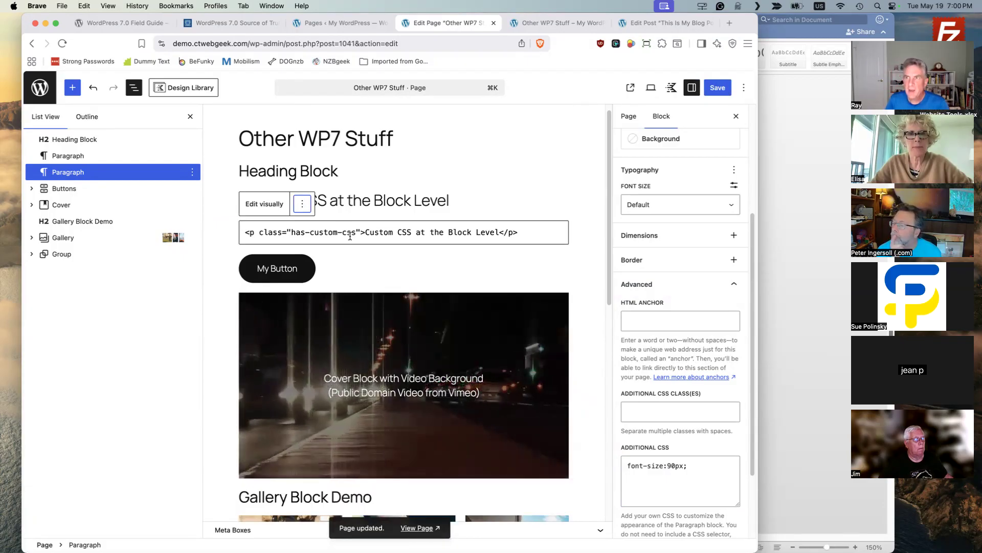
click(582, 24)
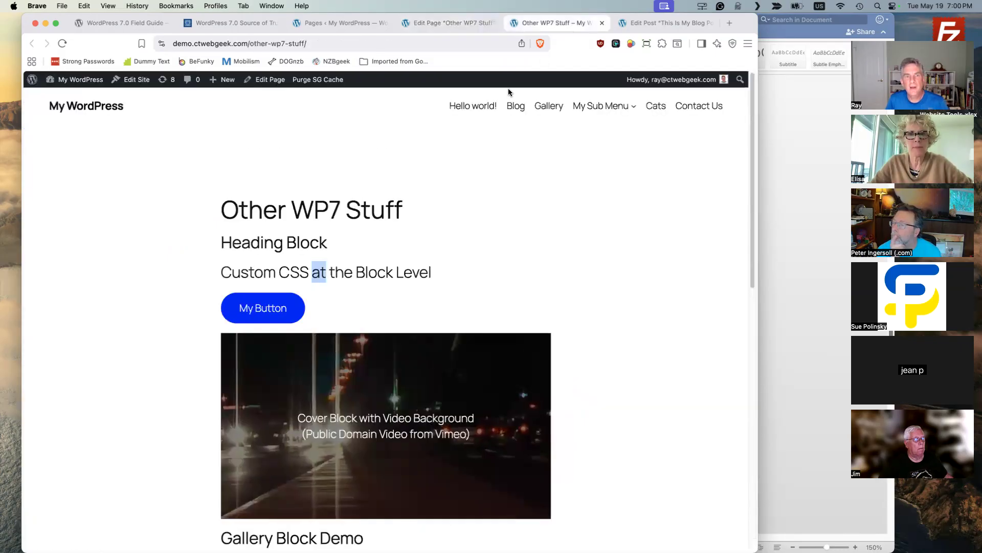
click(63, 43)
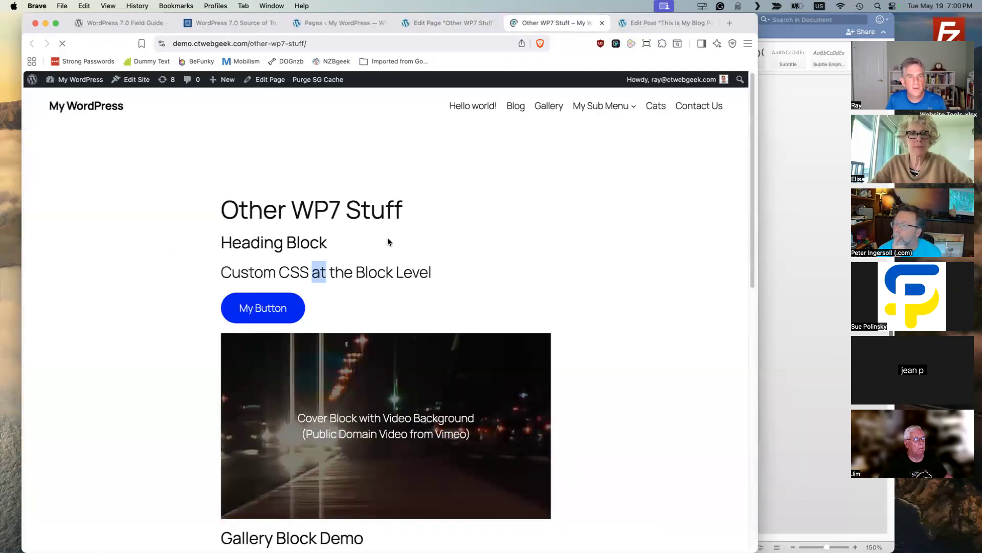
double_click(338, 326)
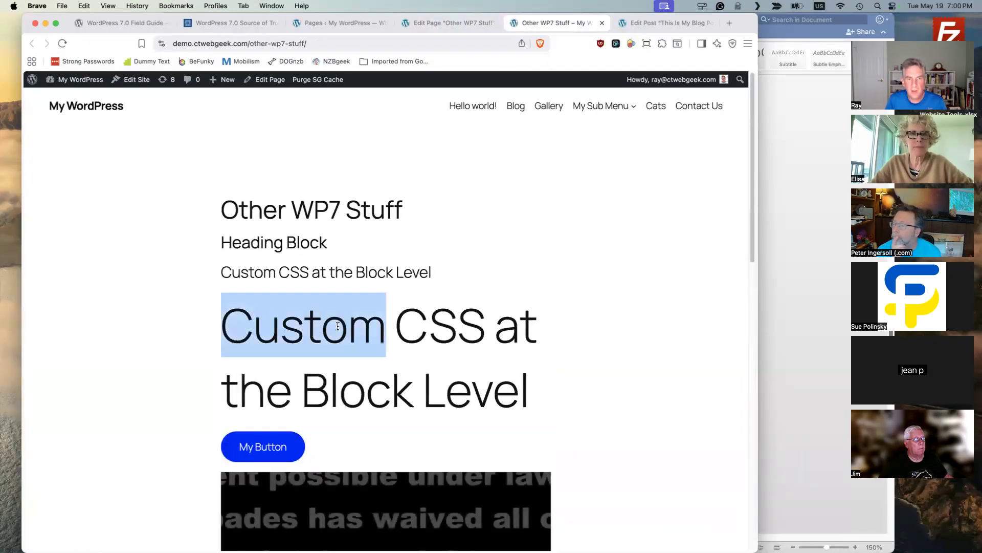
right_click(339, 325)
click(396, 441)
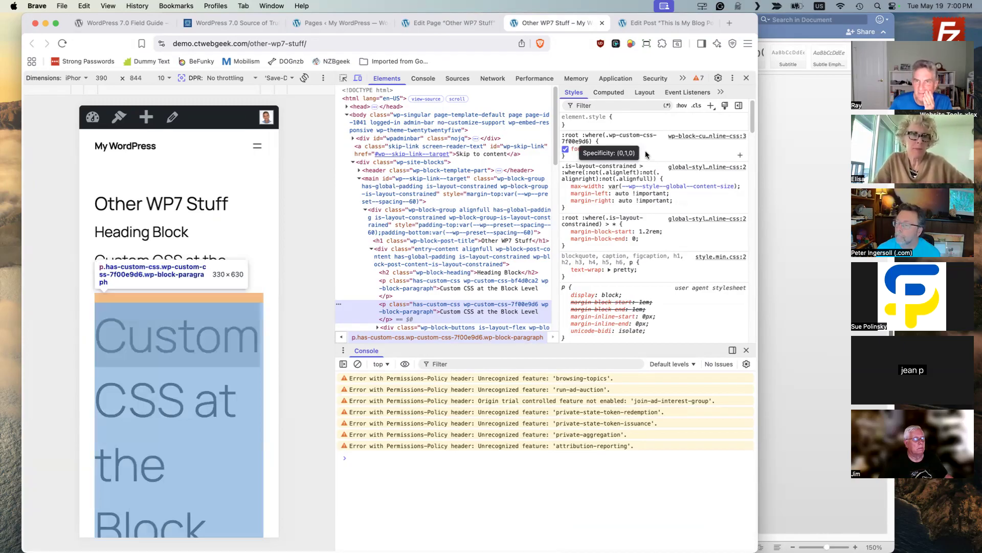
click(747, 77)
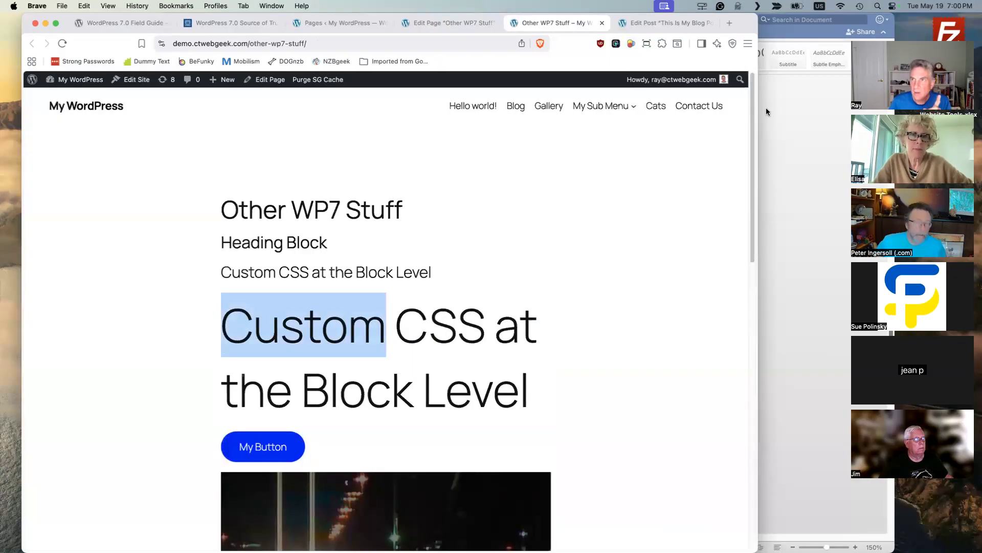
click(449, 22)
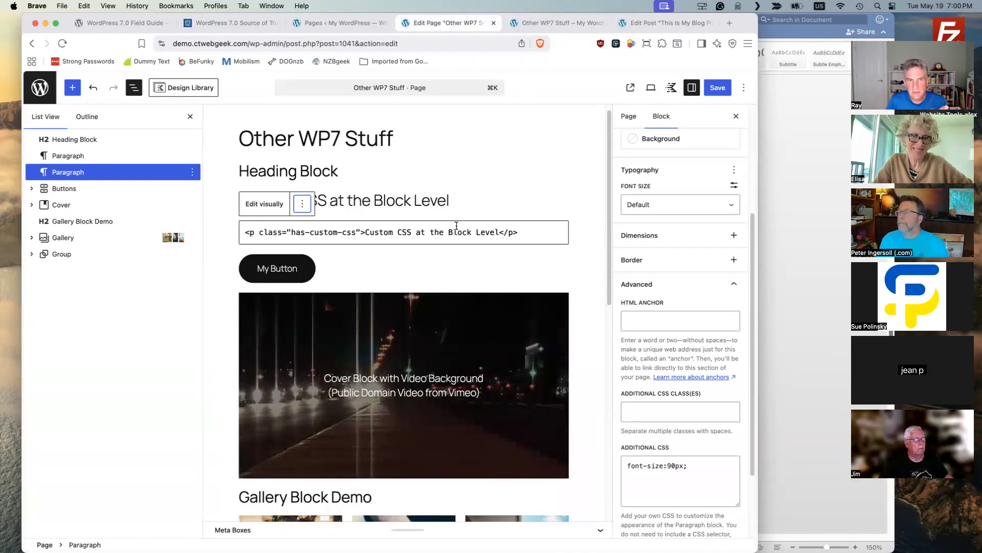
click(287, 204)
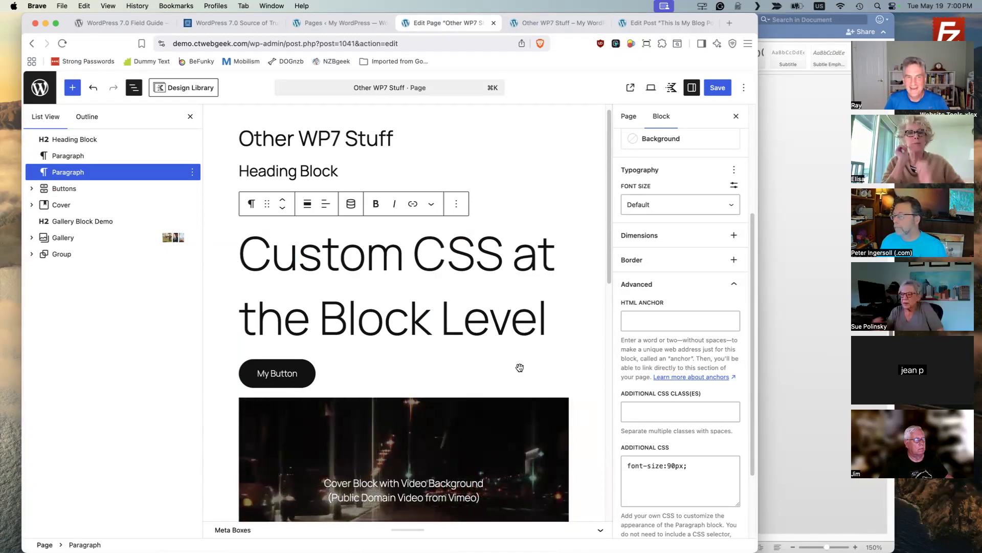
Copy the My Button block's additional CSS and replace it with the unscoped declaration background-color:blue;.
click(295, 370)
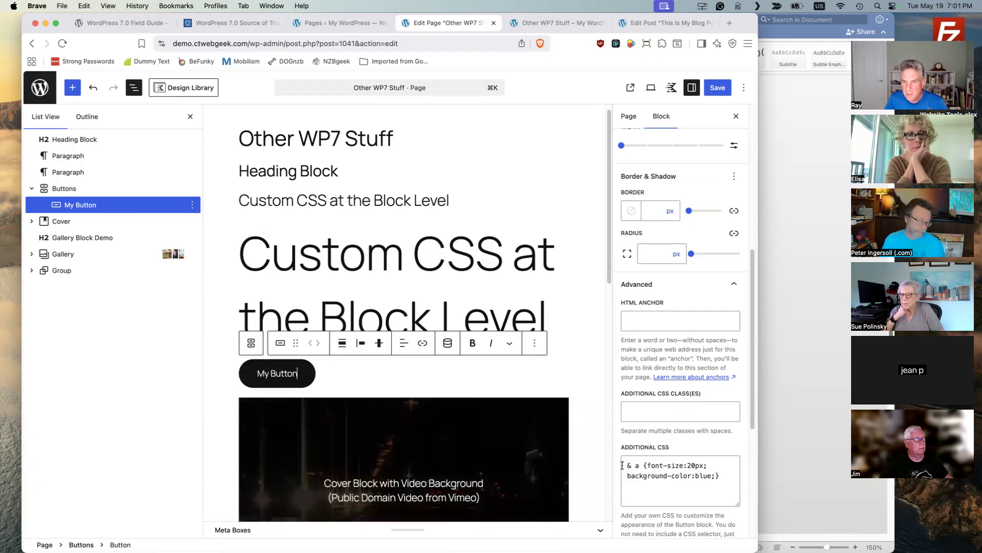
drag(623, 466, 755, 484)
key(super+c)
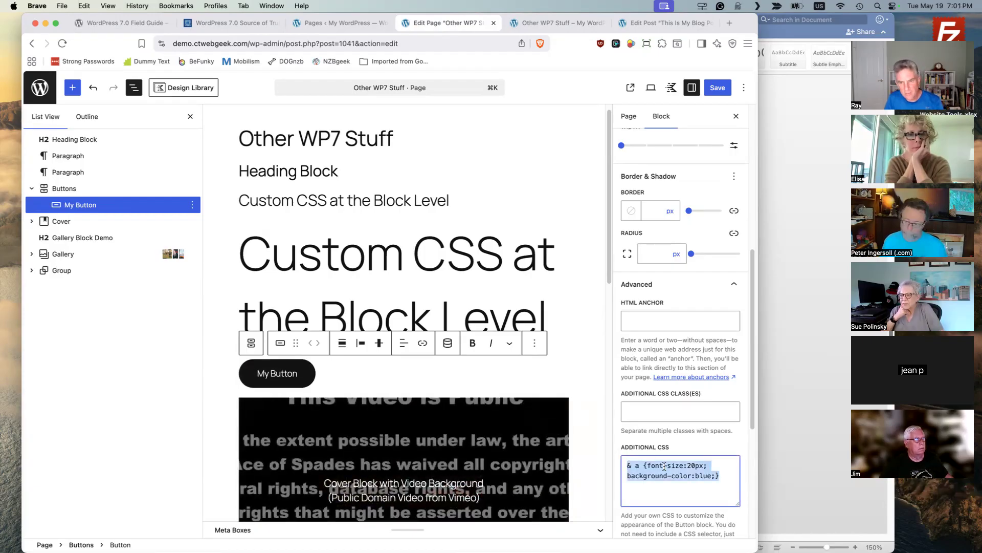
key(BackSpace)
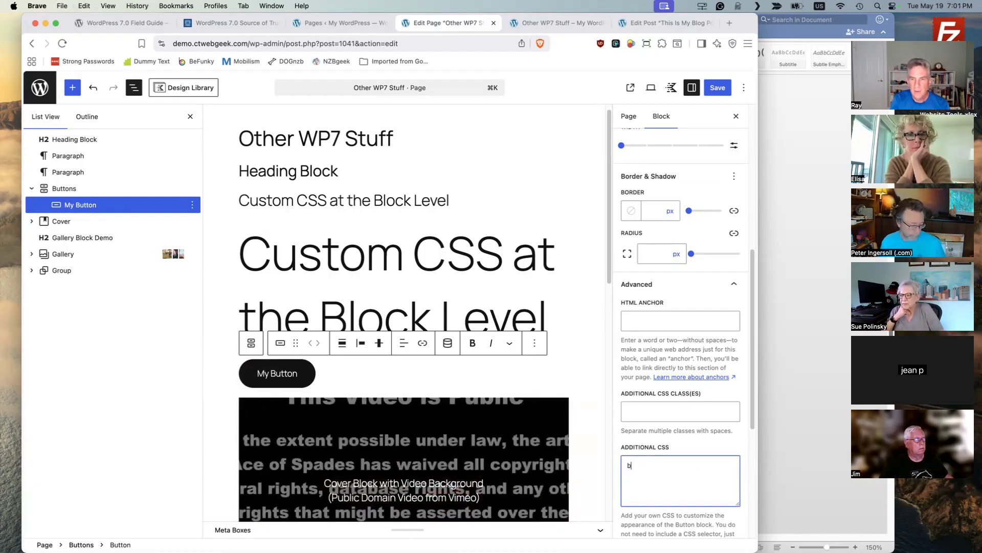
text(background-colo)
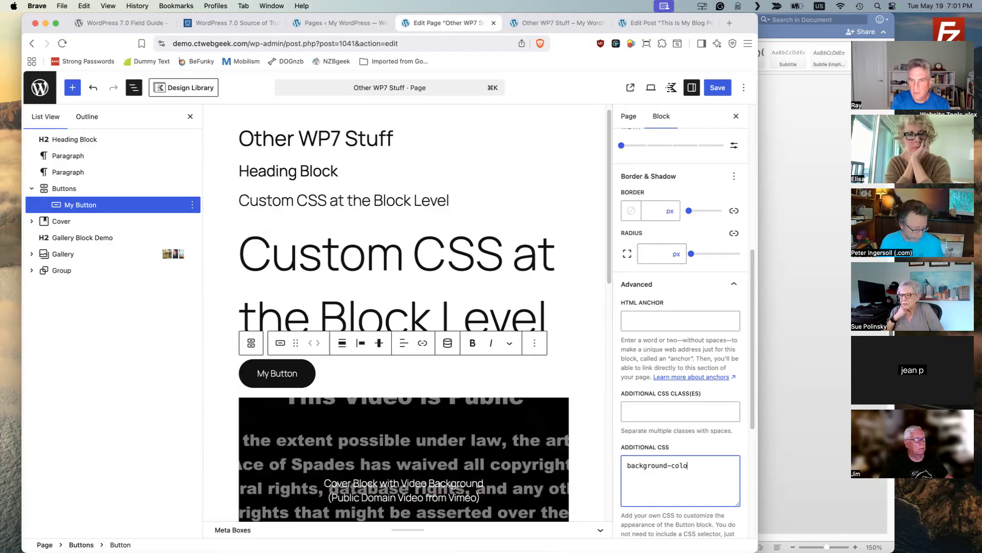
text(r:blue;)
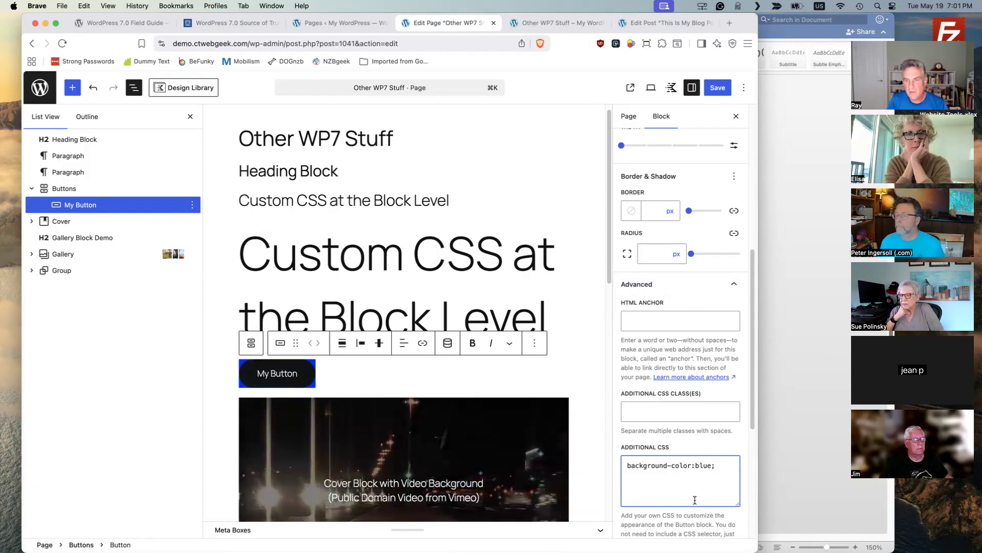
Restore the My Button block's additional CSS to & a {font-size:20px; background-color:blue;} and save the page.
triple_click(658, 466)
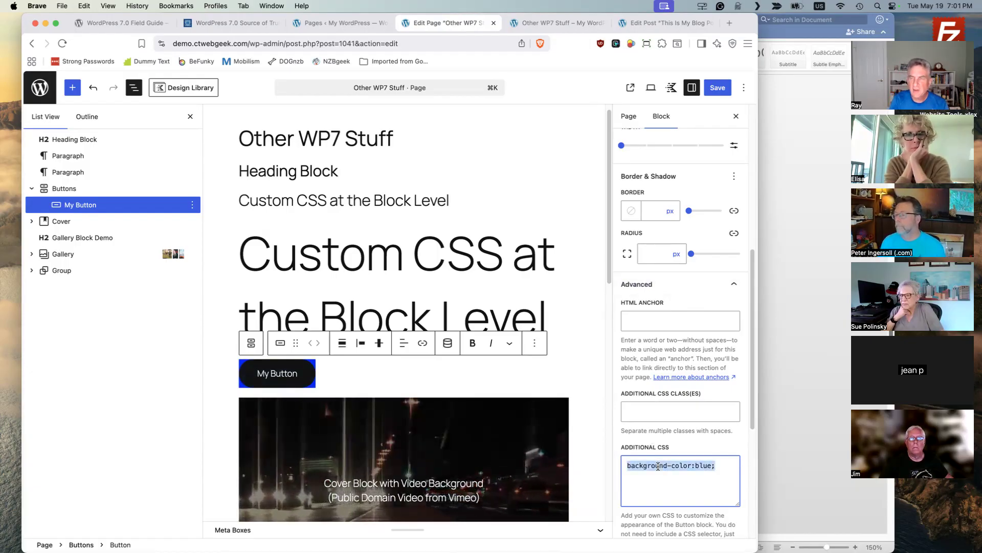
key(super+v)
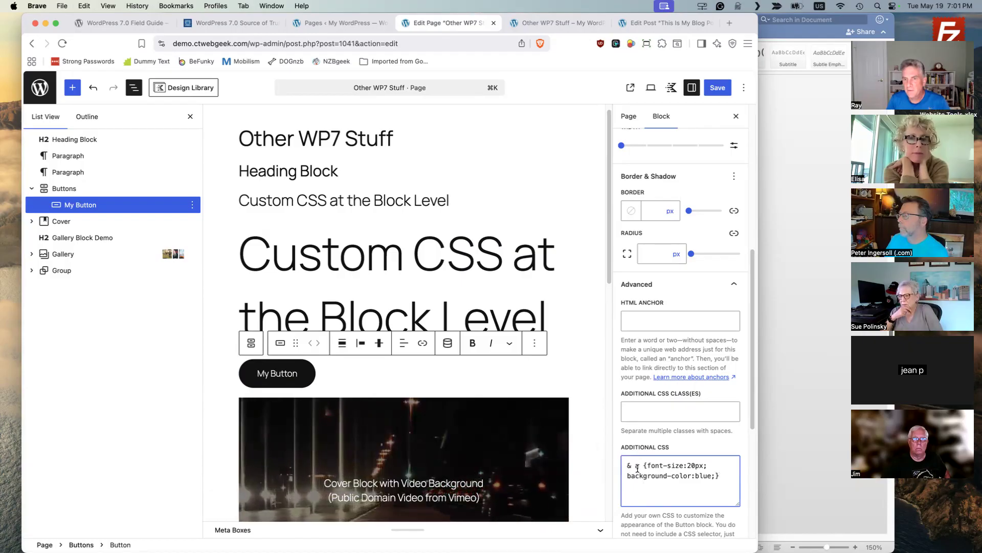
click(637, 468)
text(a)
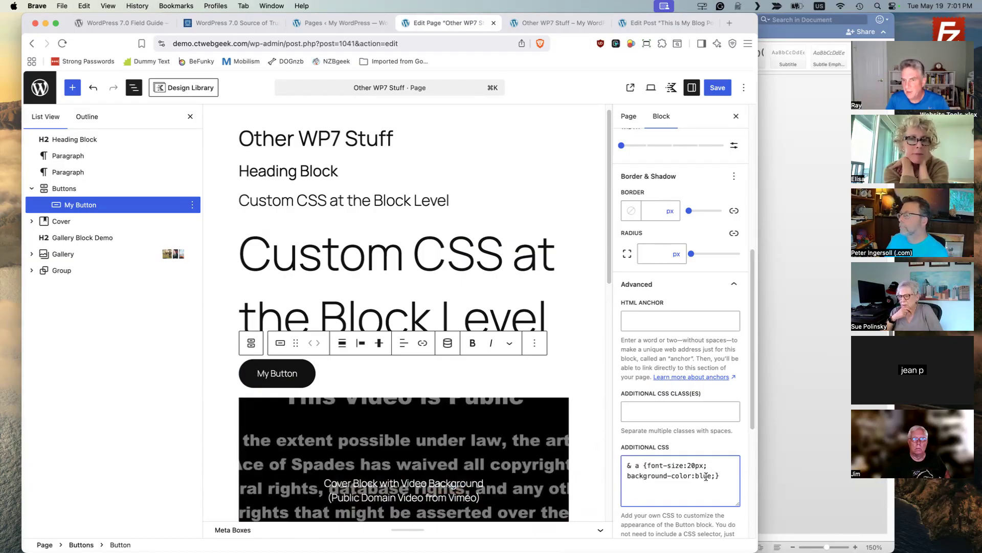
click(719, 87)
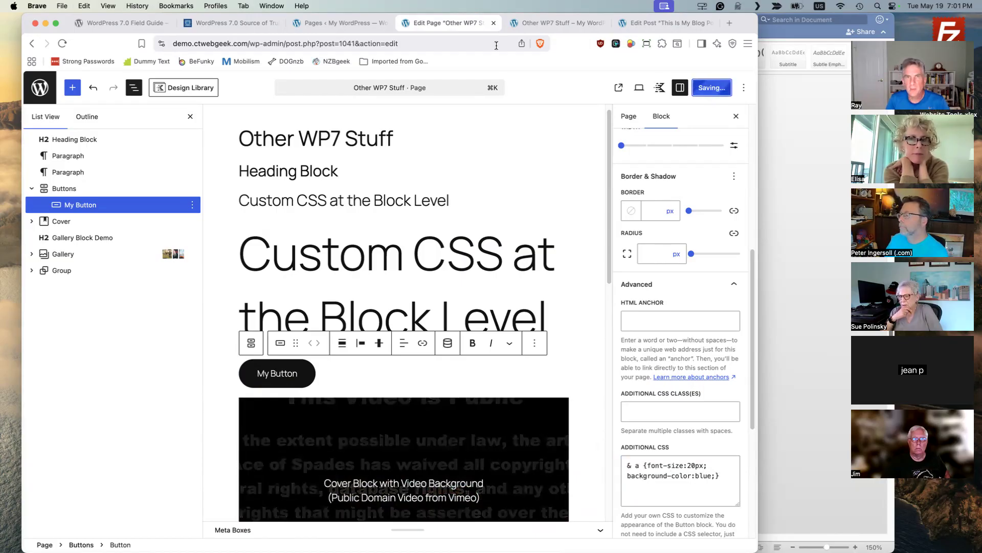
Check the button on the live page and find the nested selector example in the "Custom CSS for Individual Block Instances in WordPress 7.0" article.
key(ctrl+Tab)
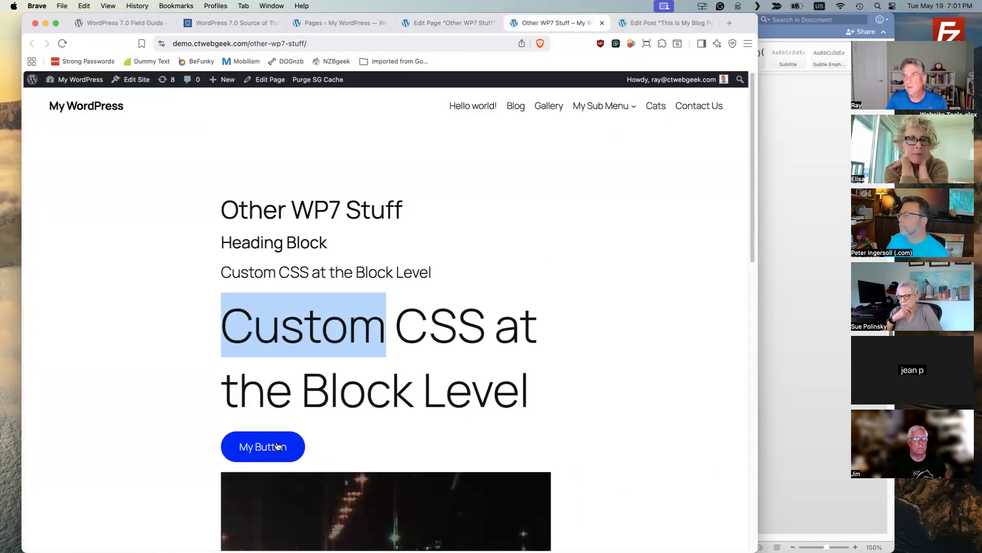
click(782, 266)
click(490, 348)
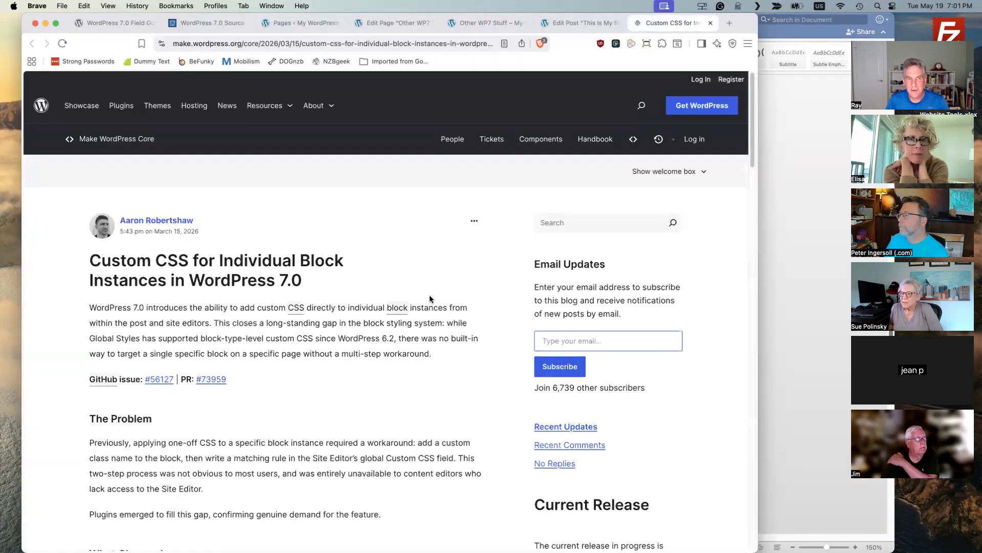
scroll(452, 319, down, 4)
scroll(451, 319, down, 3)
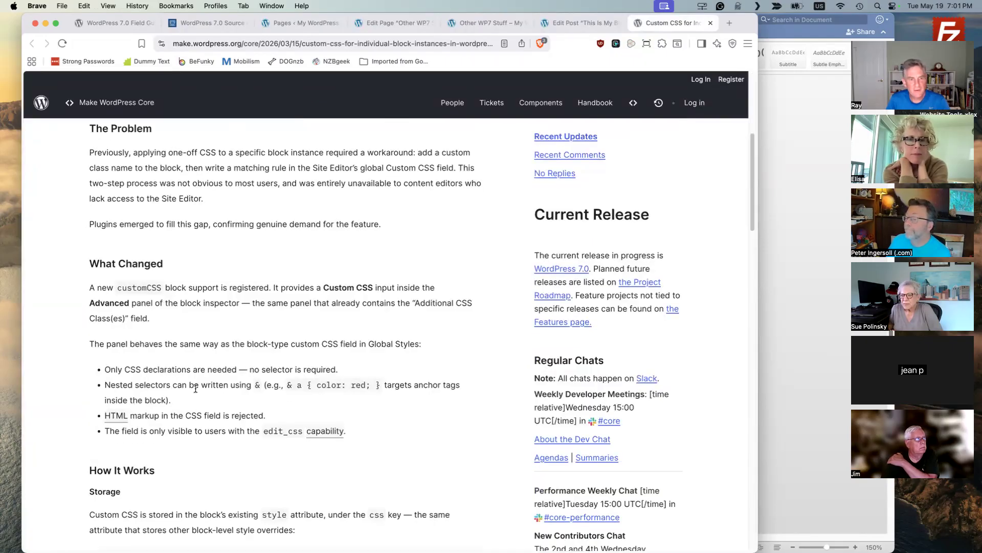
drag(288, 385, 377, 386)
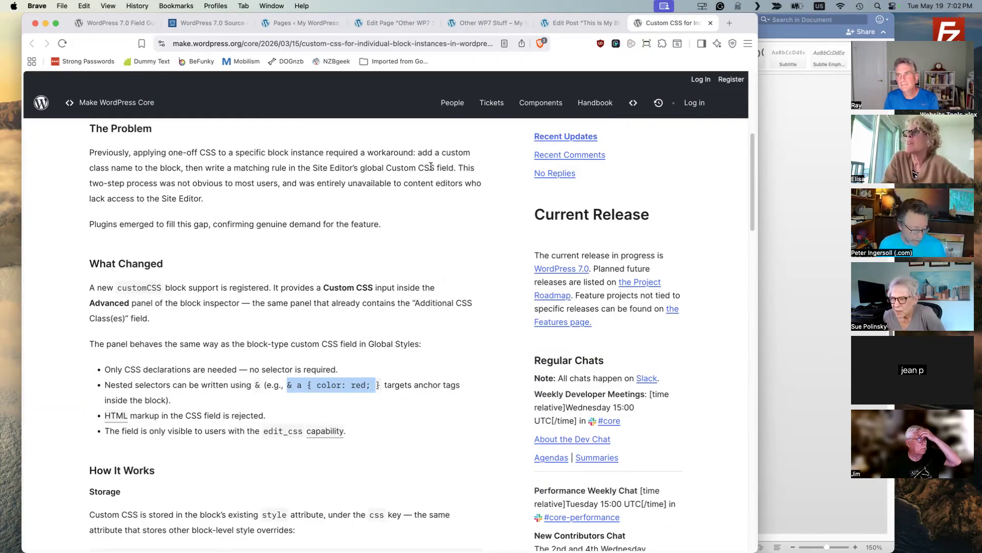
Back in the page editor, strip the & a selector, braces and background-color from My Button's additional CSS, keeping only the font-size declaration.
click(480, 22)
click(381, 24)
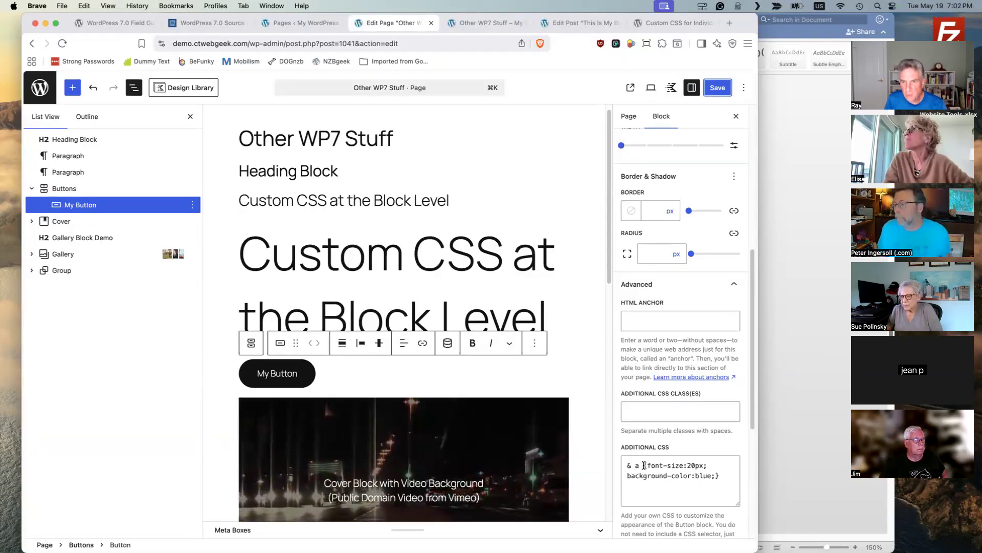
drag(644, 465, 721, 479)
key(super+c)
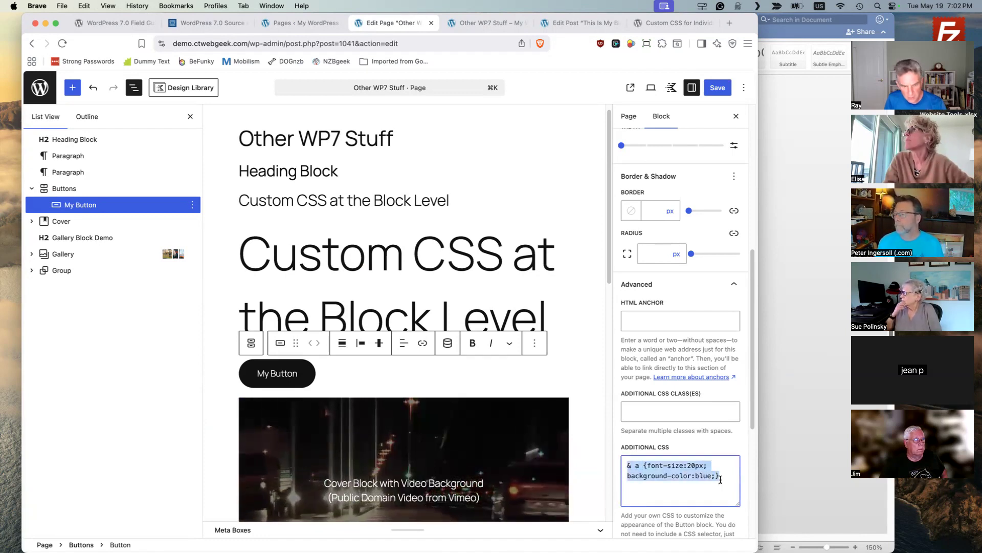
click(646, 463)
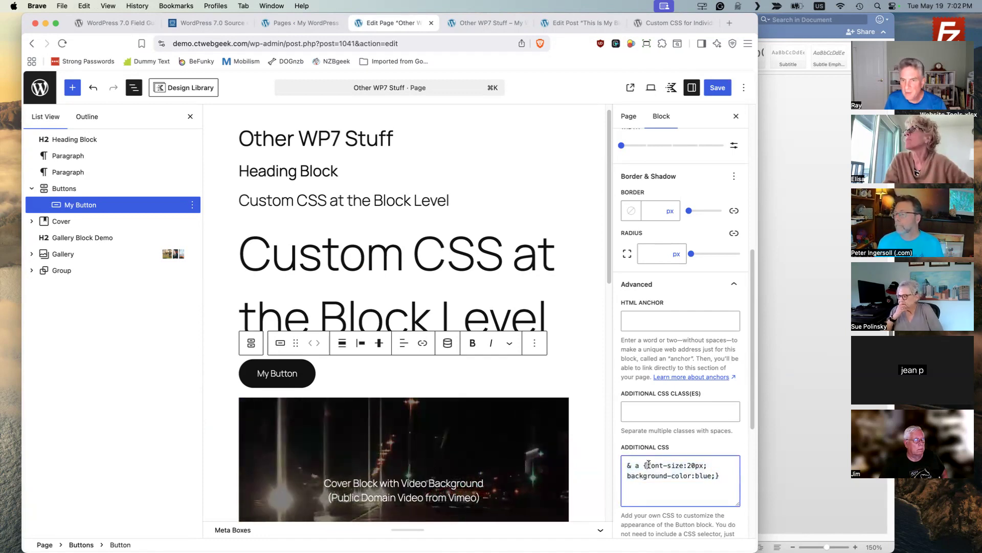
key(BackSpace)
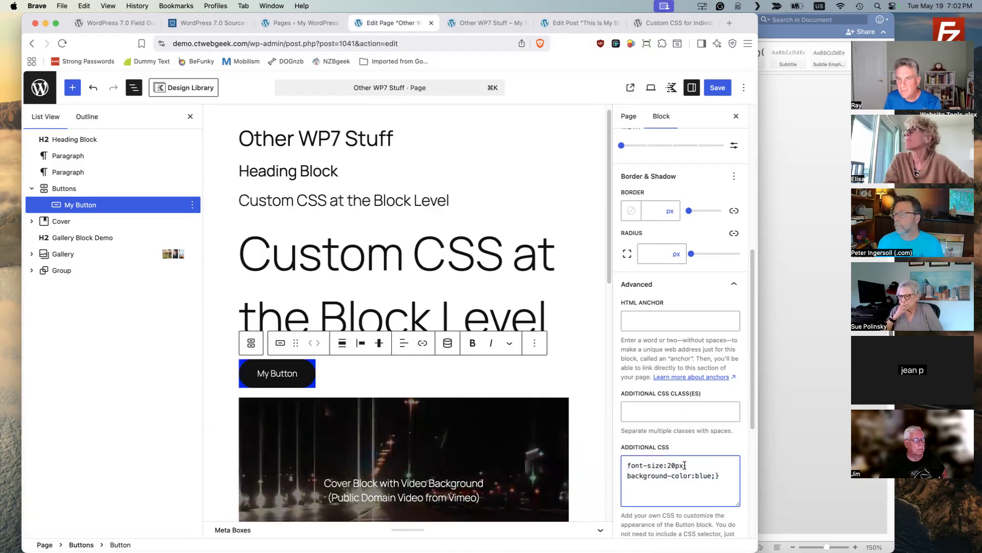
drag(629, 476, 708, 482)
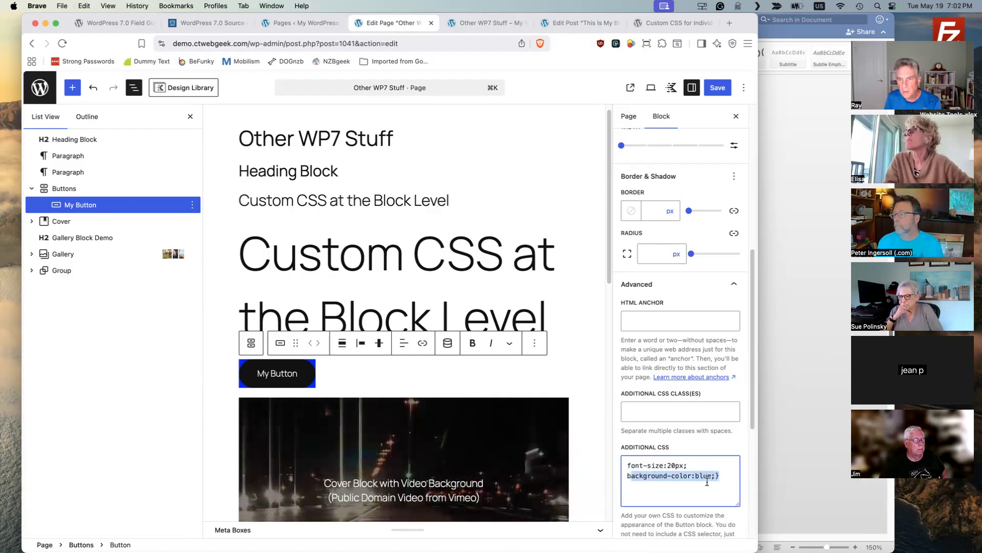
key(BackSpace)
key(BackSpace)
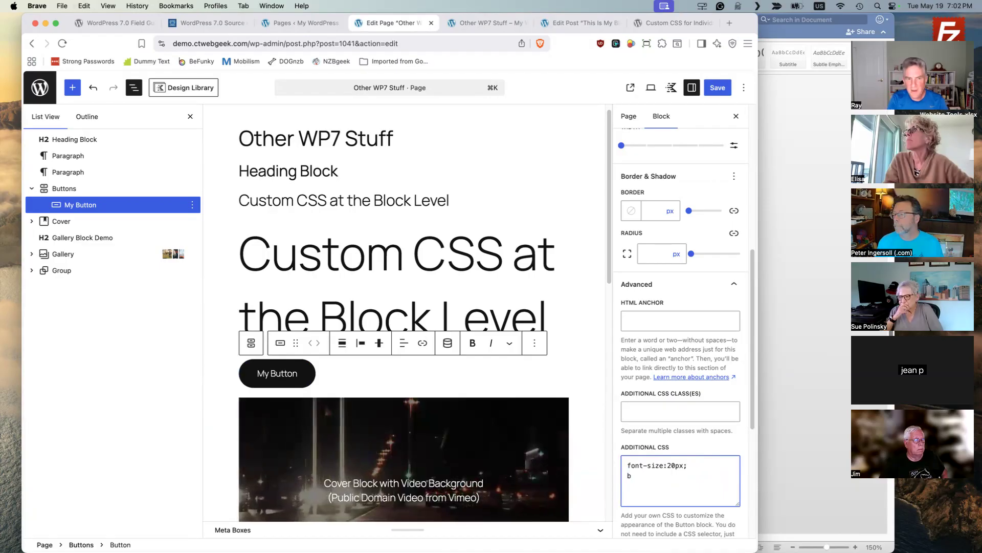
Set the font size in My Button's additional CSS to 80px and save the page.
drag(671, 467, 668, 466)
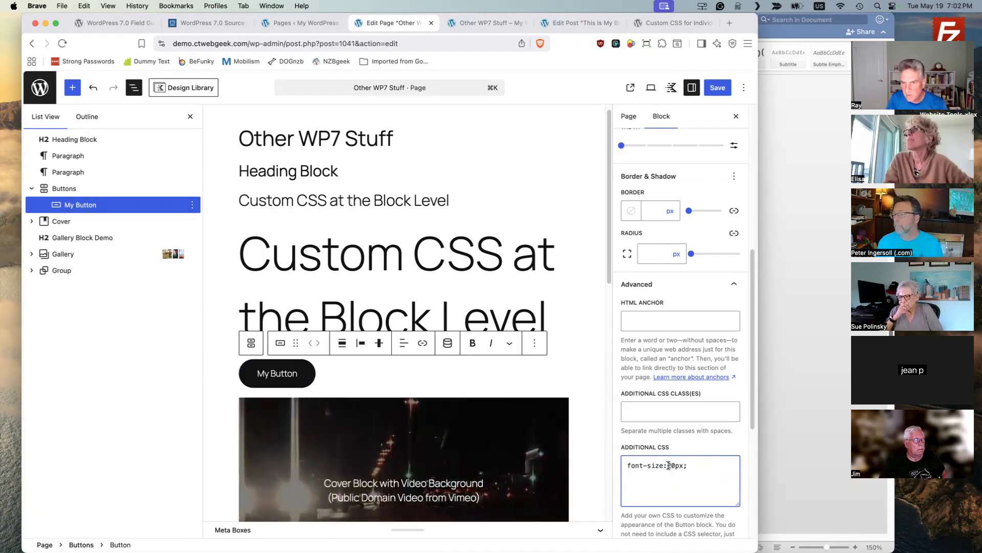
text(8)
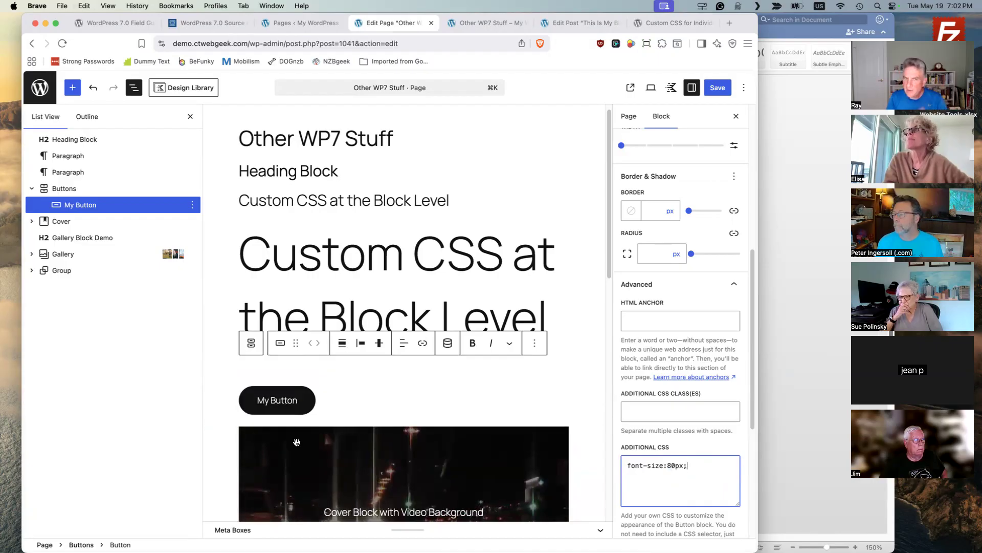
click(718, 87)
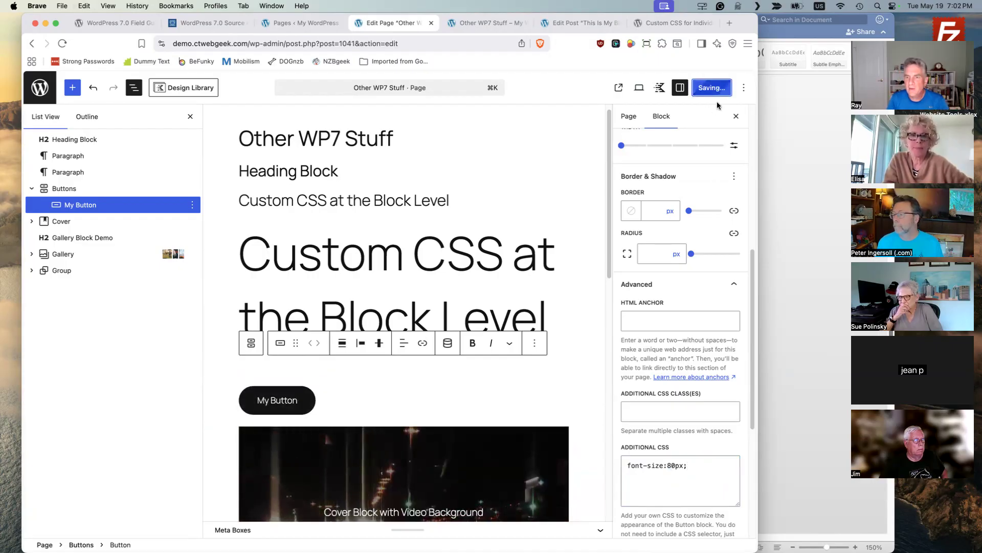
Reload the live page with the 80px setting and inspect the My Button element's markup and styles.
click(493, 23)
key(super+r)
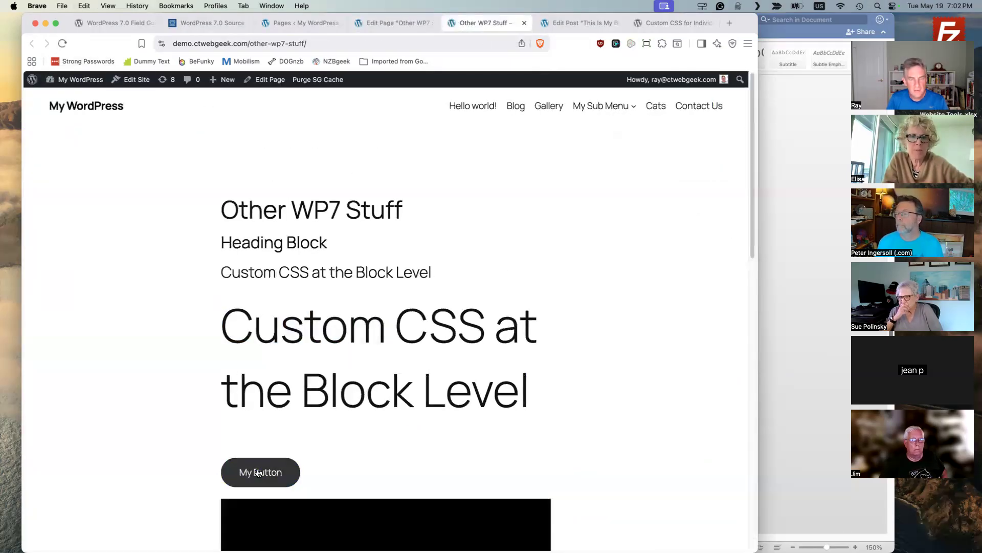
right_click(260, 475)
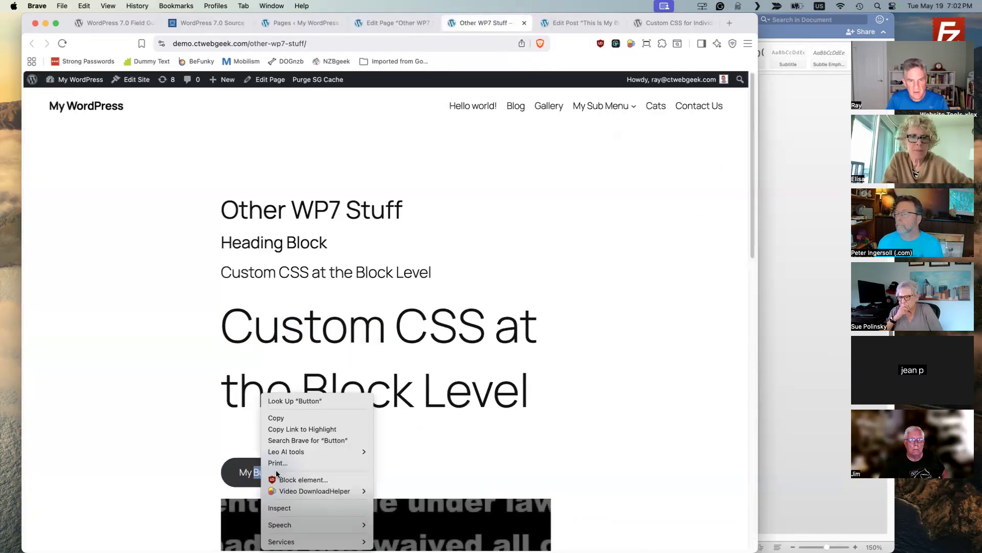
click(306, 509)
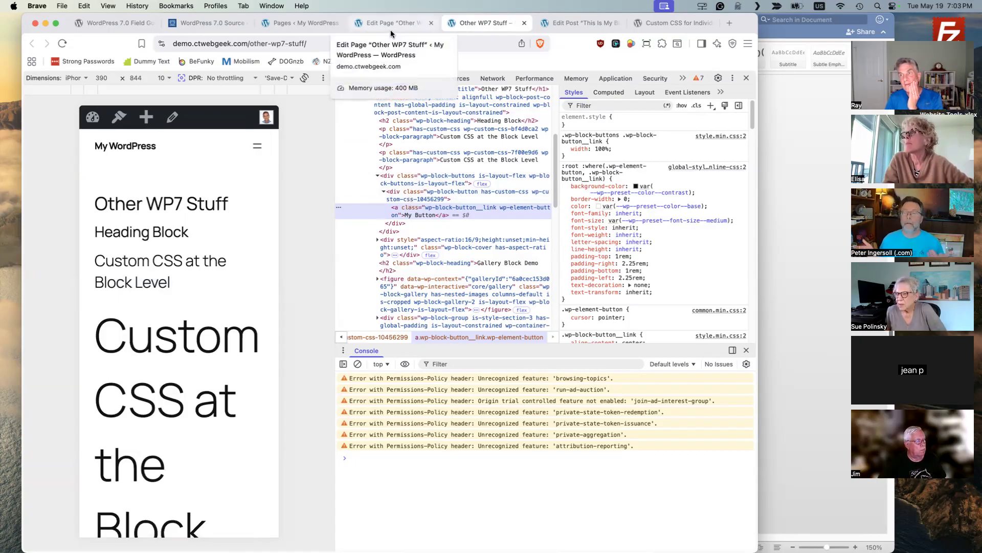
Replace My Button's additional CSS in the page editor with & a {font-size:20px; background-color:blue;} and save the page.
click(391, 27)
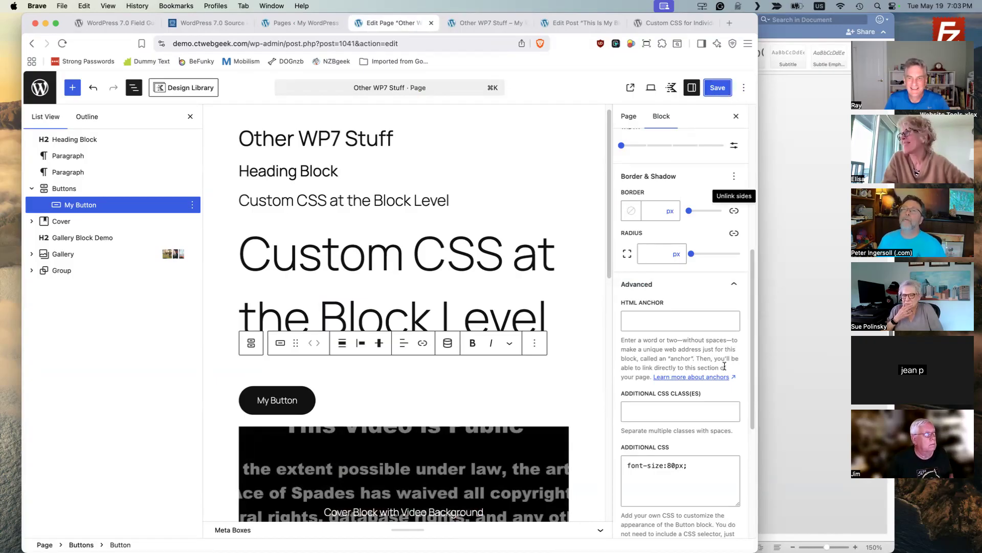
triple_click(684, 466)
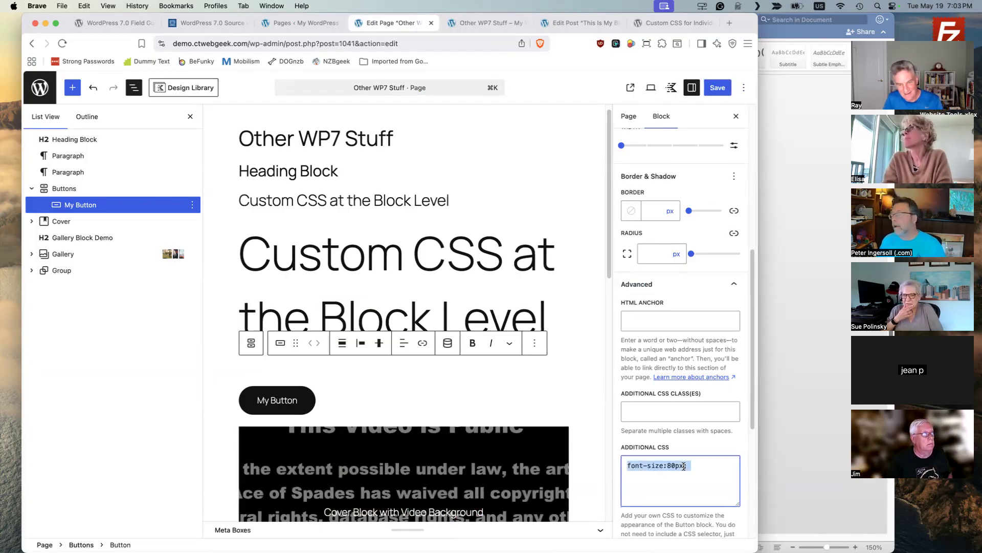
key(super+v)
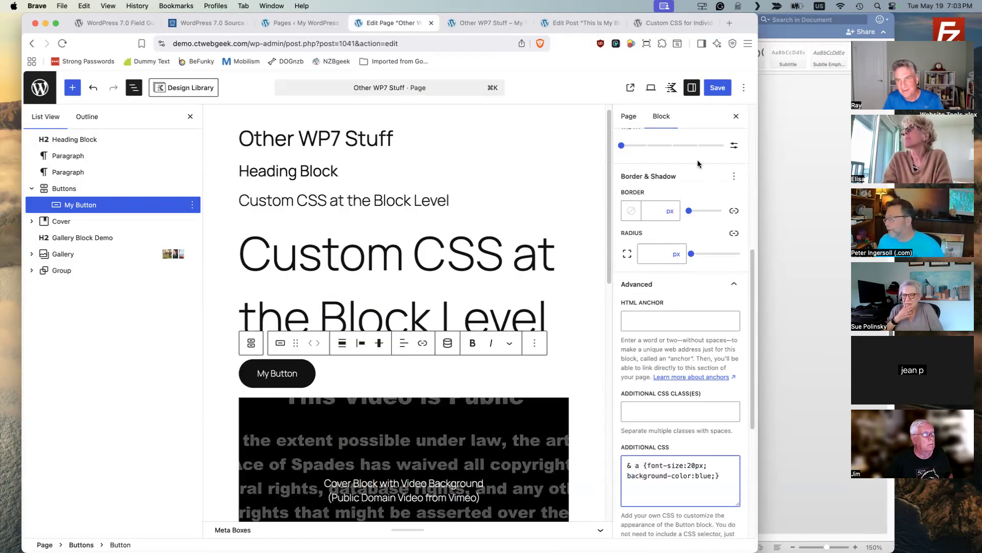
click(717, 93)
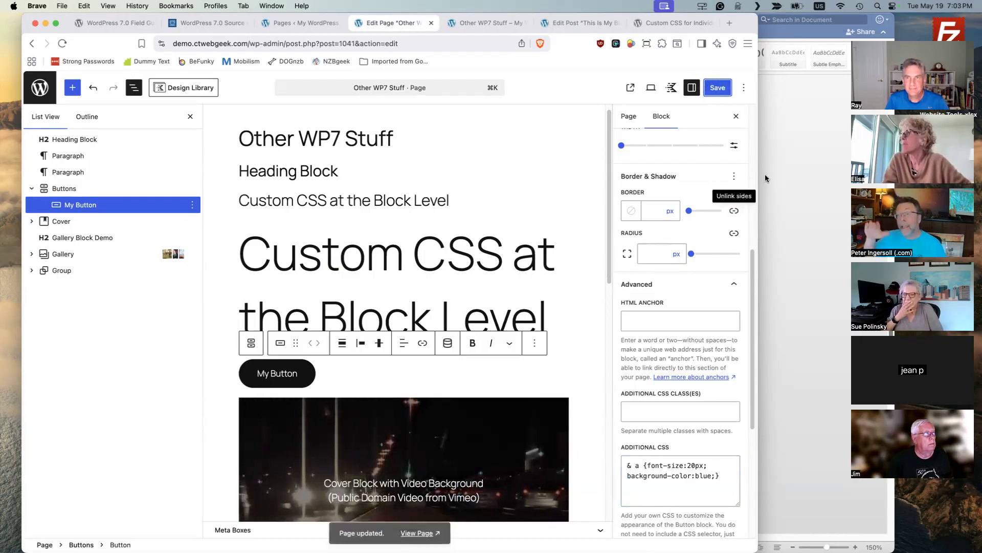
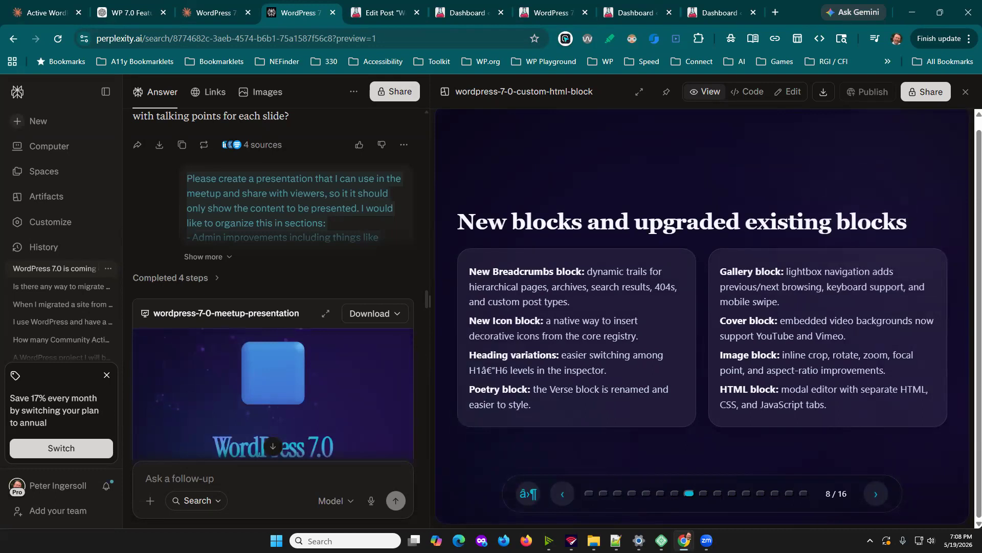
Switch to the WordPress 7.0 Highlights post editor and select the Breadcrumbs block above the Gallery Block heading.
click(375, 5)
scroll(696, 355, up, 20)
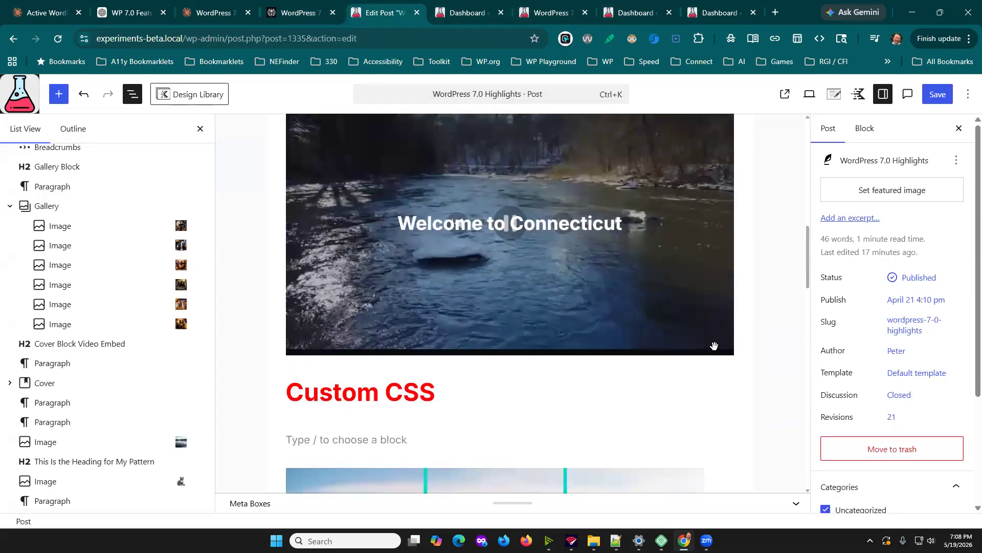
scroll(715, 346, up, 10)
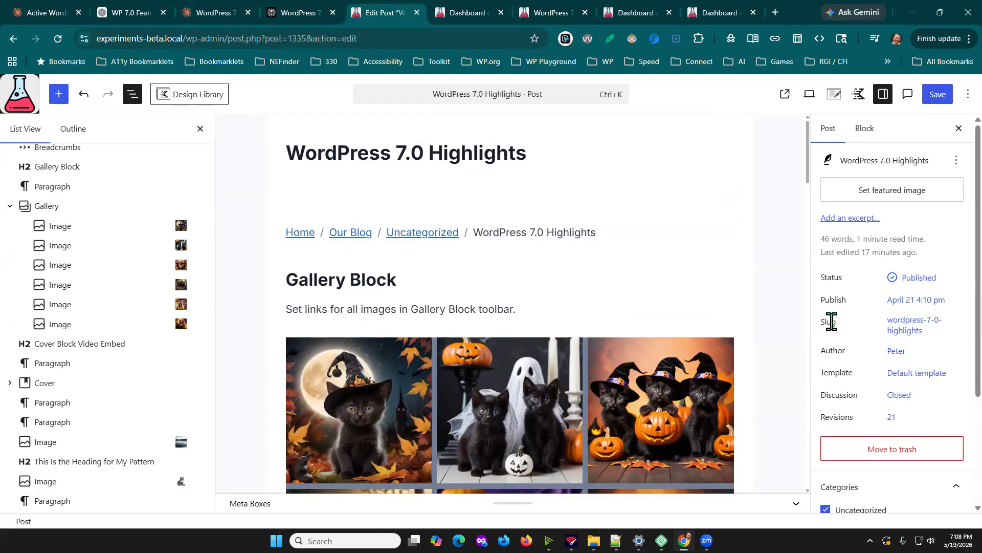
click(493, 233)
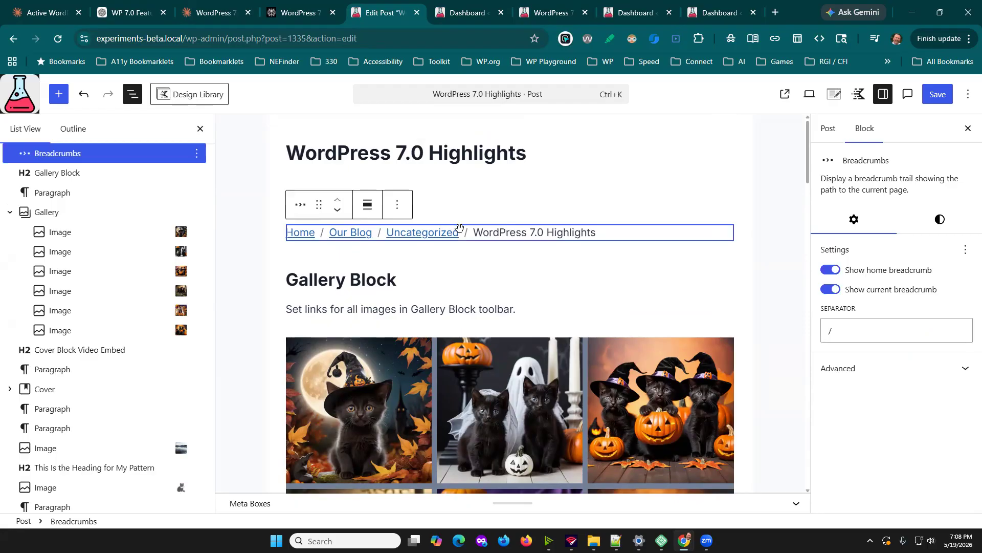
Turn the home breadcrumb and the current breadcrumb off and back on in the Breadcrumbs block.
mouse_move(606, 297)
click(830, 271)
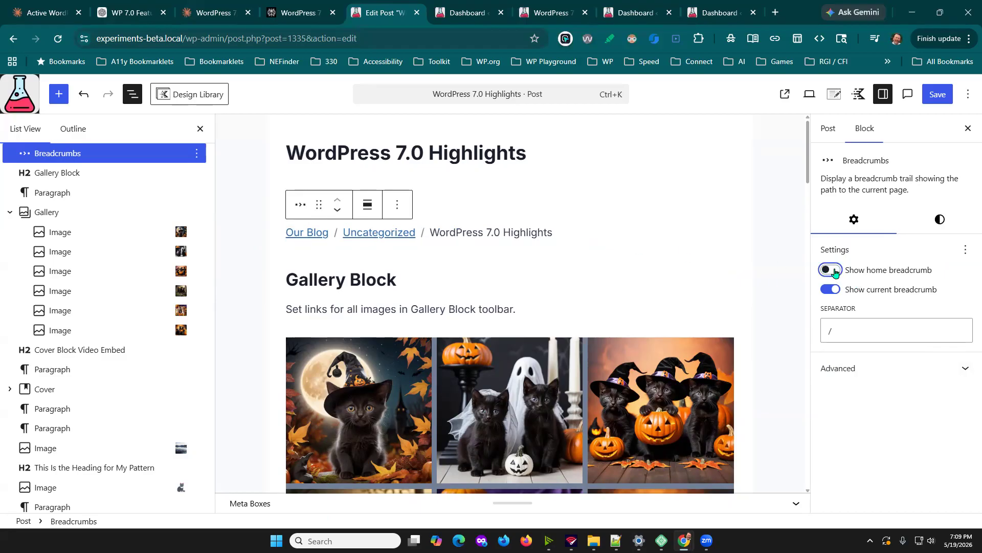
click(825, 270)
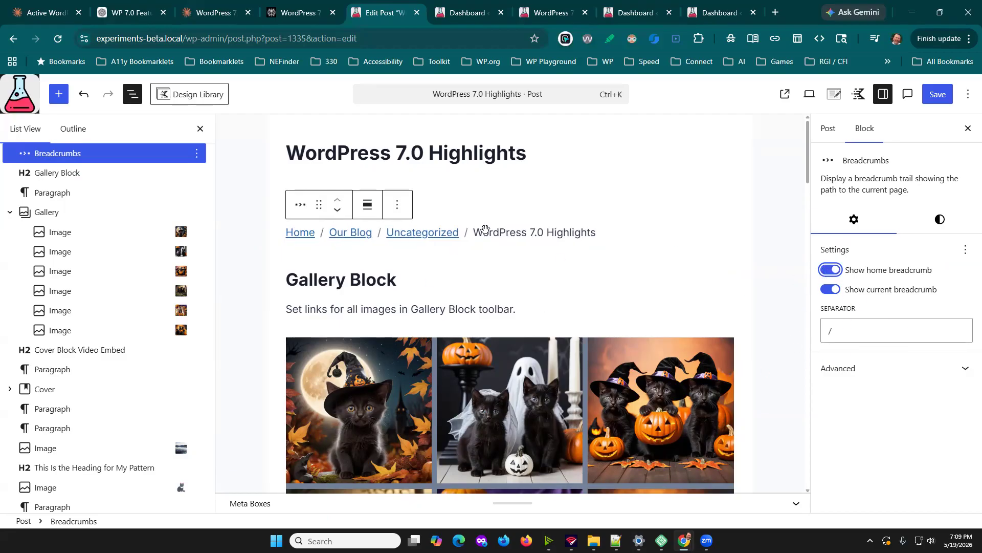
click(830, 289)
click(831, 290)
Set the breadcrumb separator to > and review the block's color, typography, dimensions and border options.
click(852, 335)
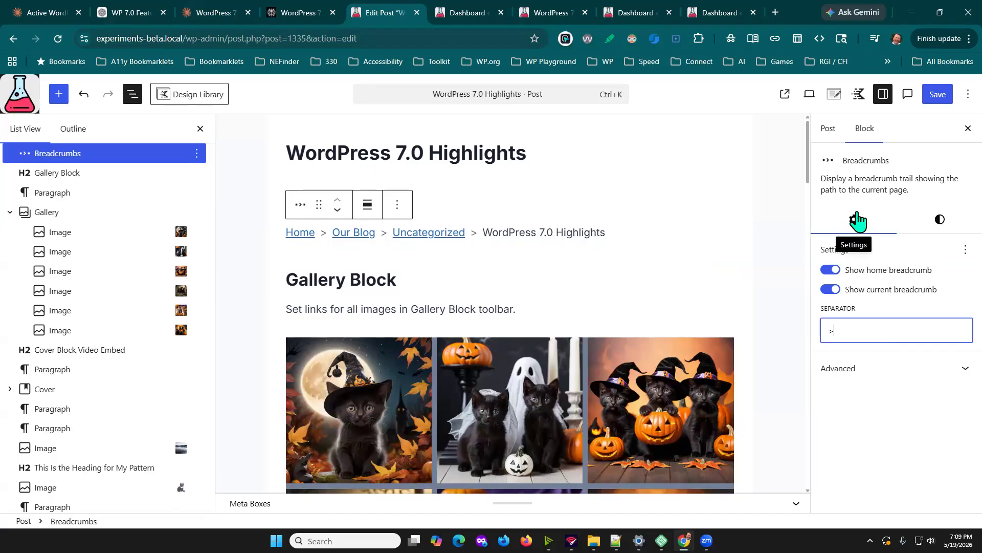
click(939, 220)
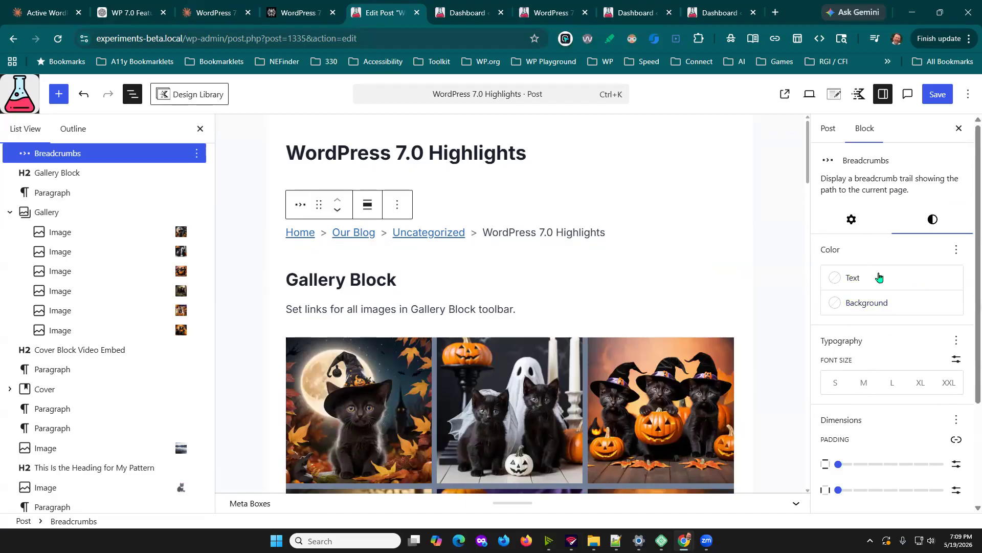
scroll(916, 399, down, 3)
scroll(916, 420, down, 2)
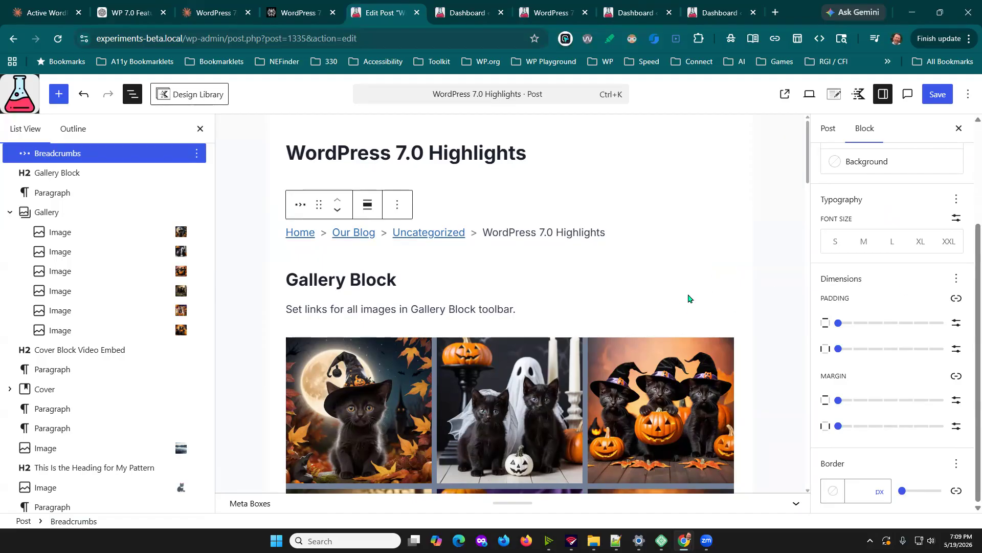
scroll(686, 296, down, 3)
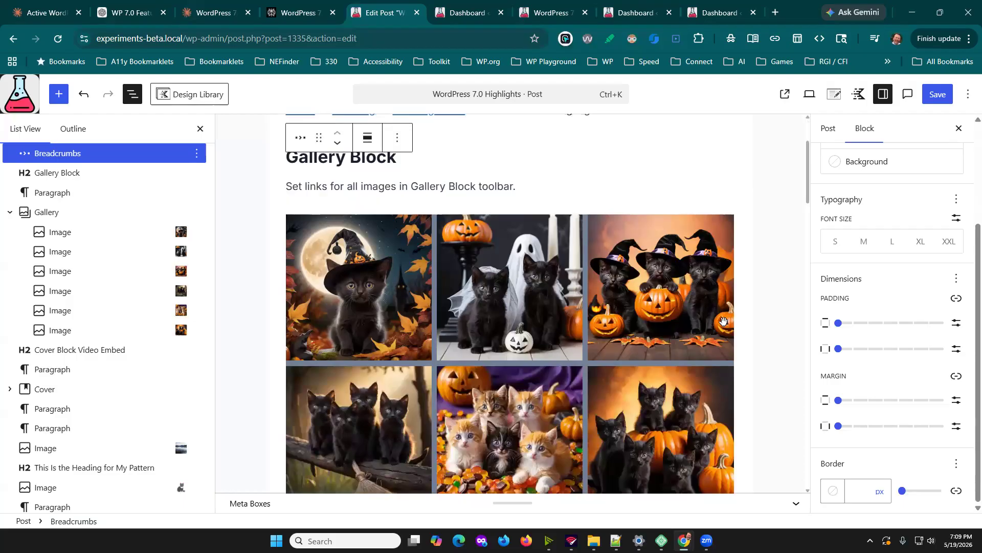
scroll(711, 179, up, 3)
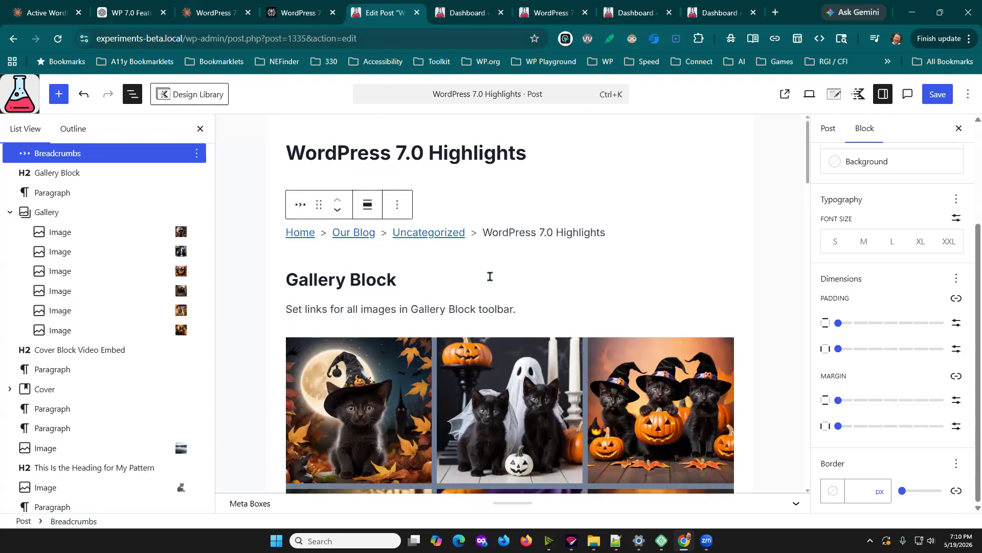
Add a second Breadcrumbs block directly after the existing one and cut it again.
click(474, 271)
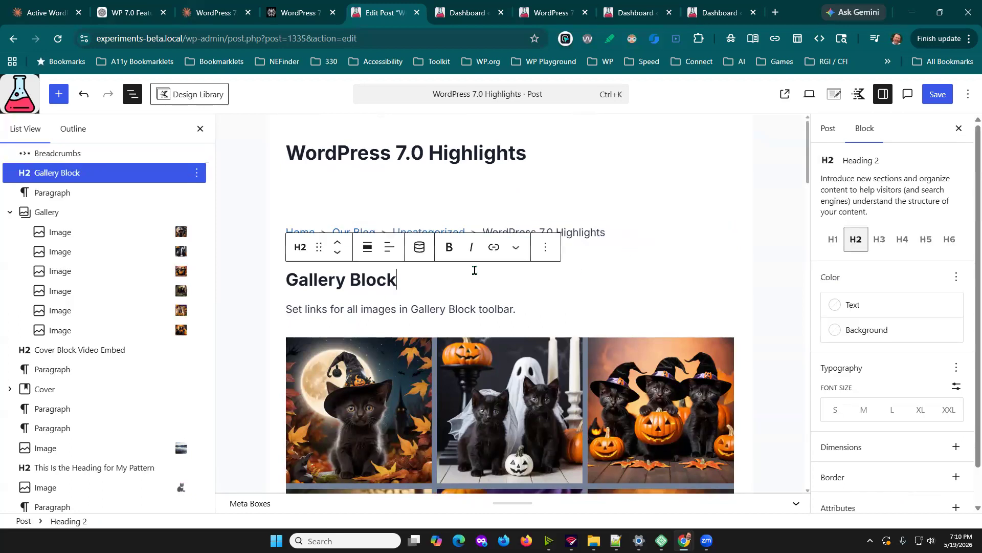
click(620, 235)
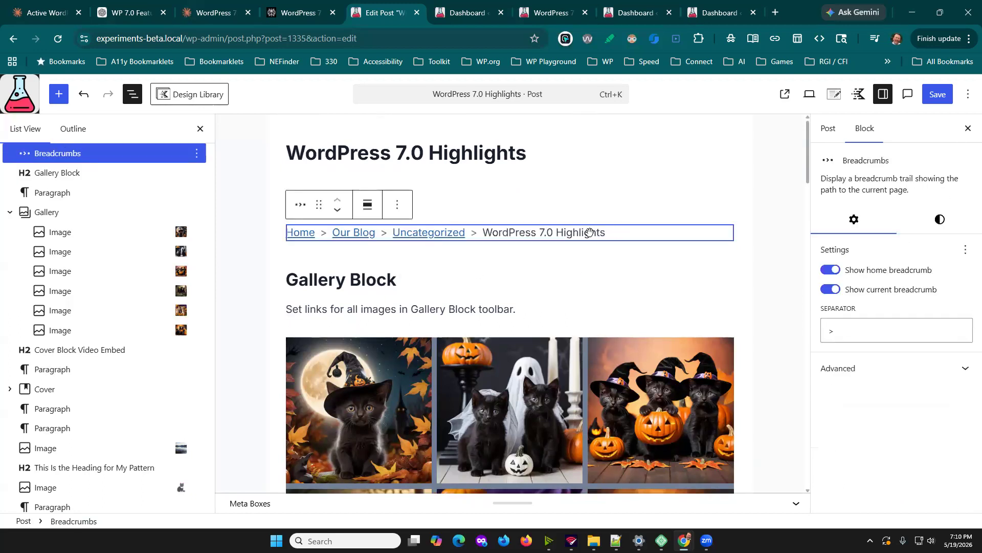
click(399, 206)
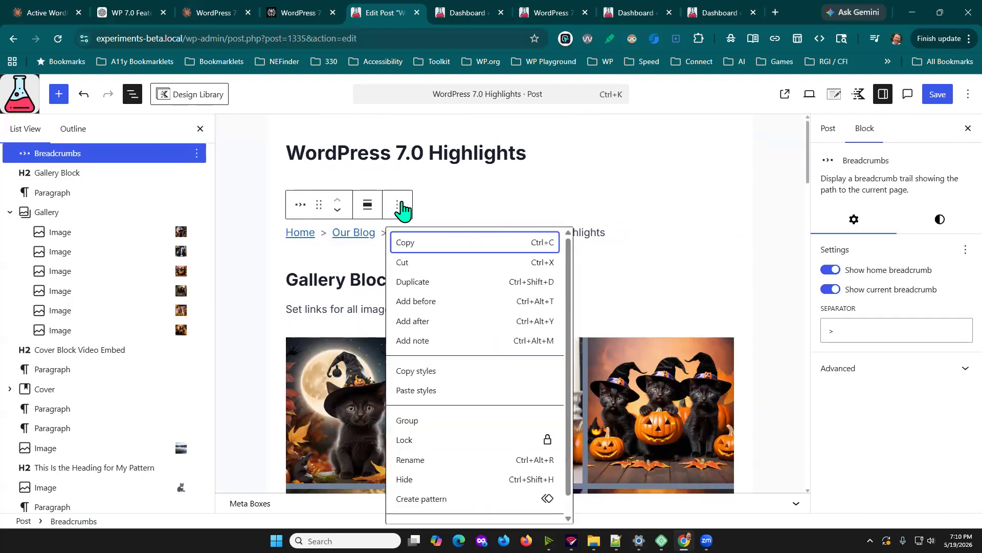
click(412, 322)
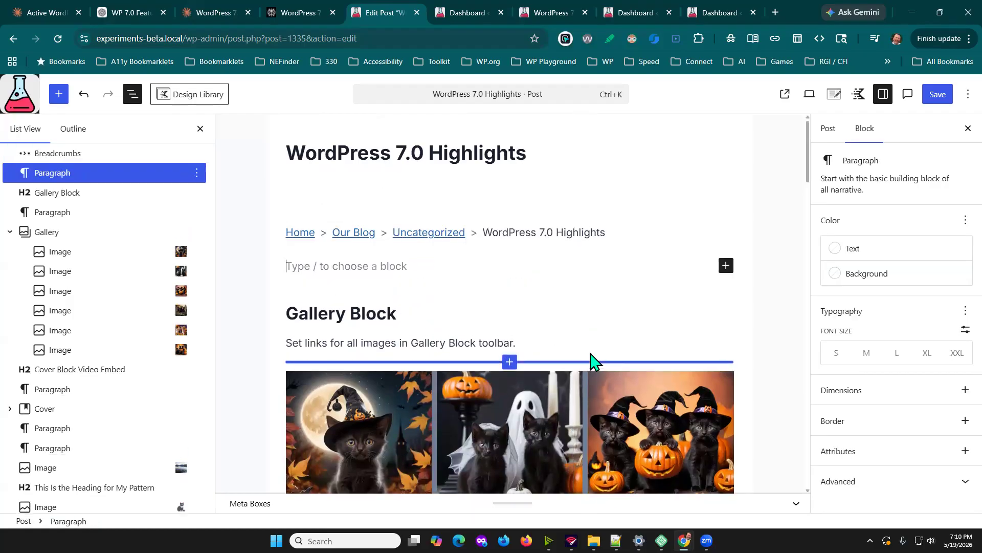
text(/bre)
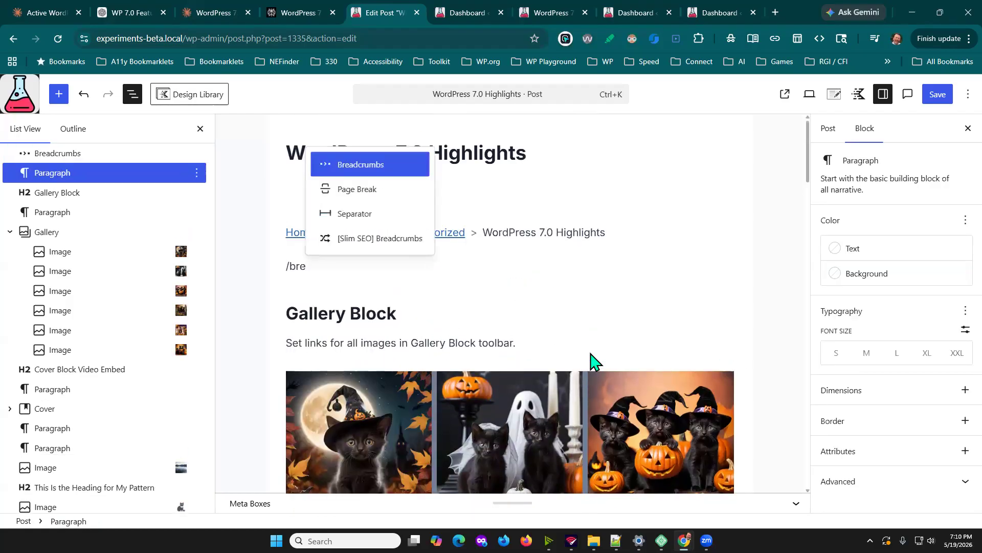
click(354, 162)
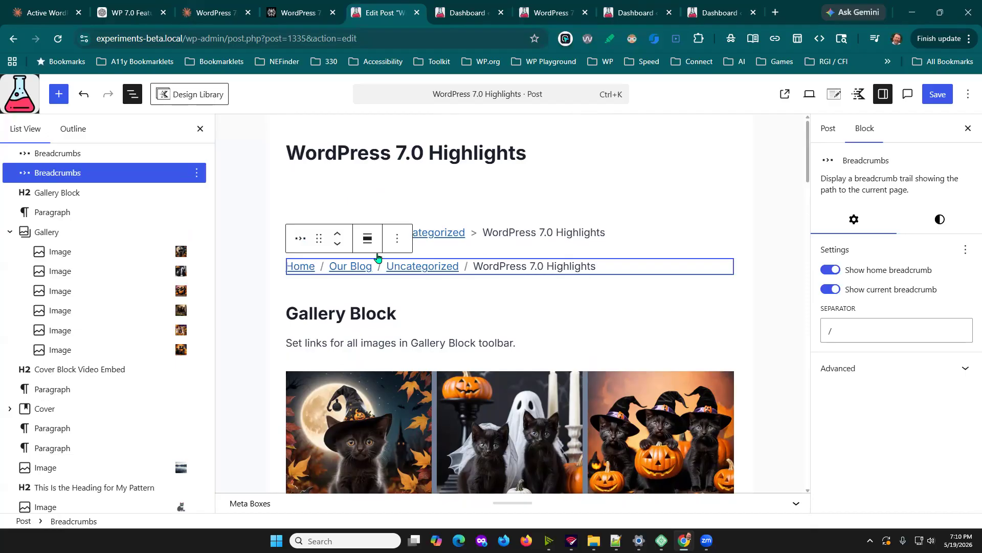
click(397, 238)
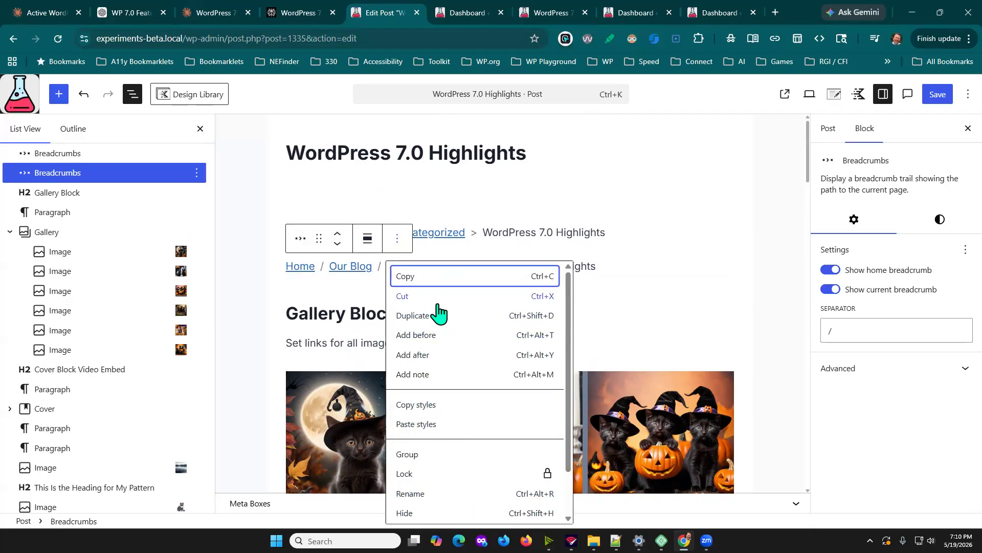
click(407, 296)
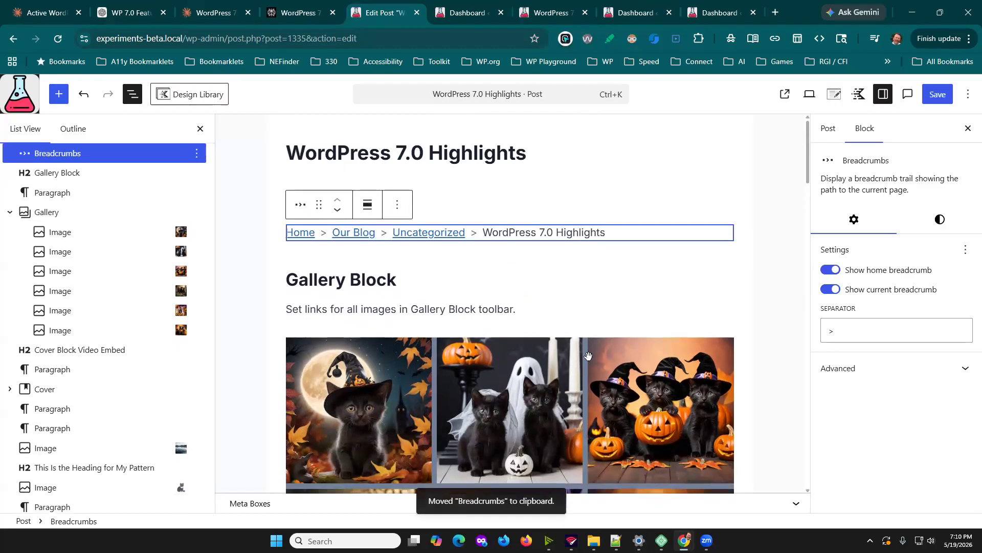
click(370, 385)
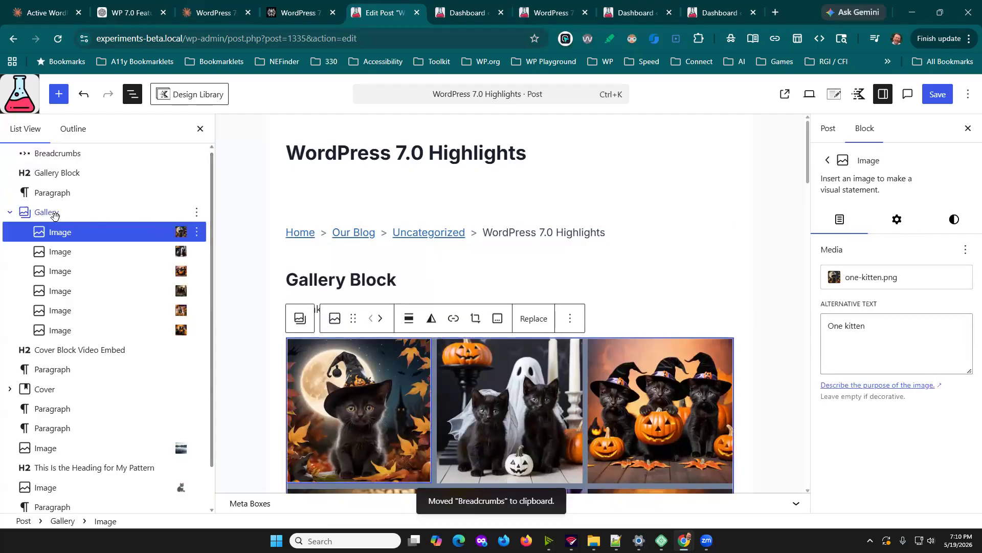
click(55, 215)
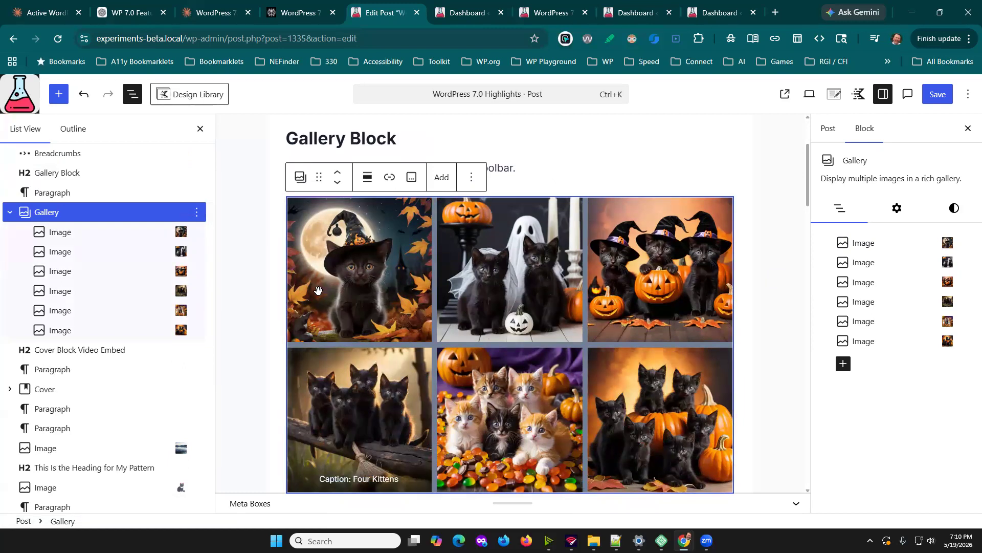
click(412, 177)
click(443, 178)
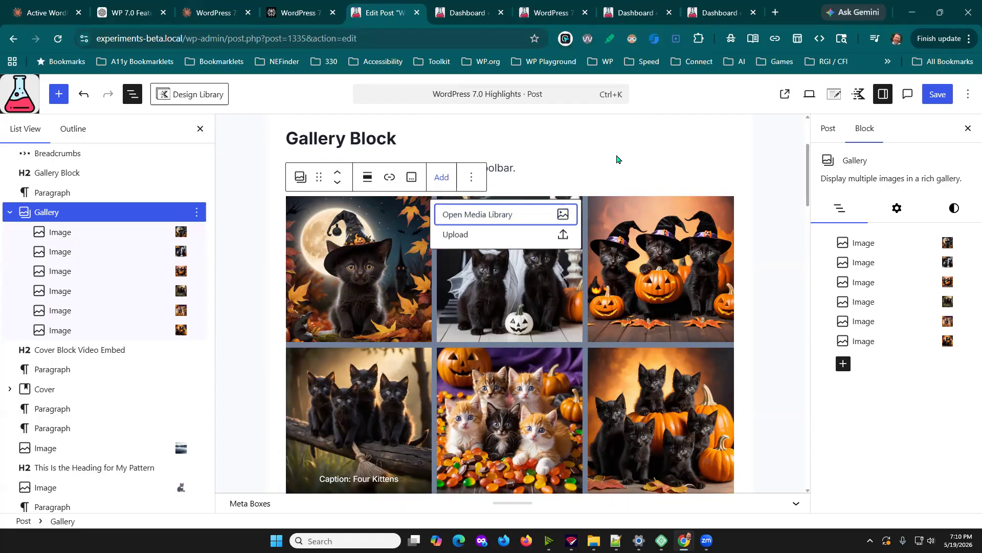
click(415, 182)
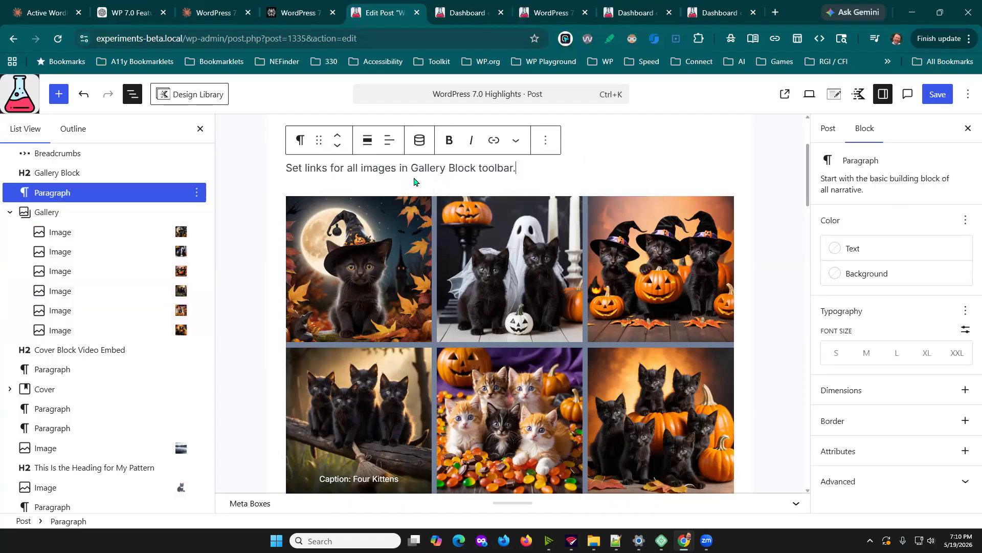
click(384, 225)
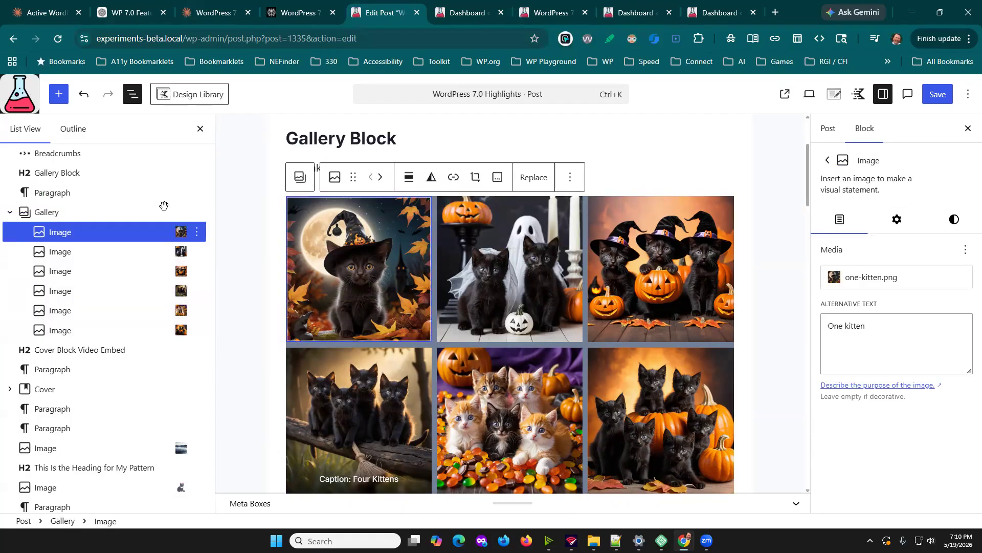
Set the links of all images in the Gallery block to Enlarge on click and save the post.
click(37, 213)
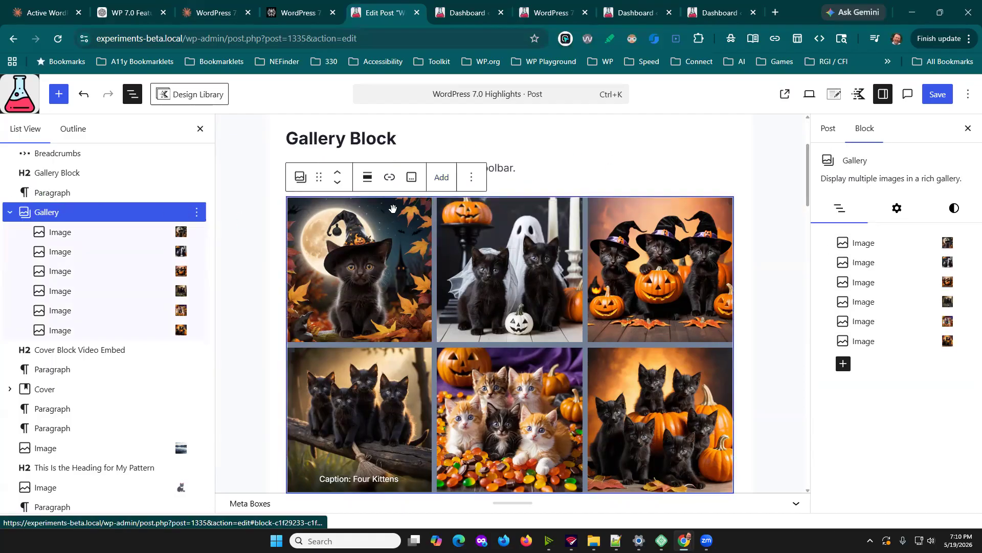
click(391, 179)
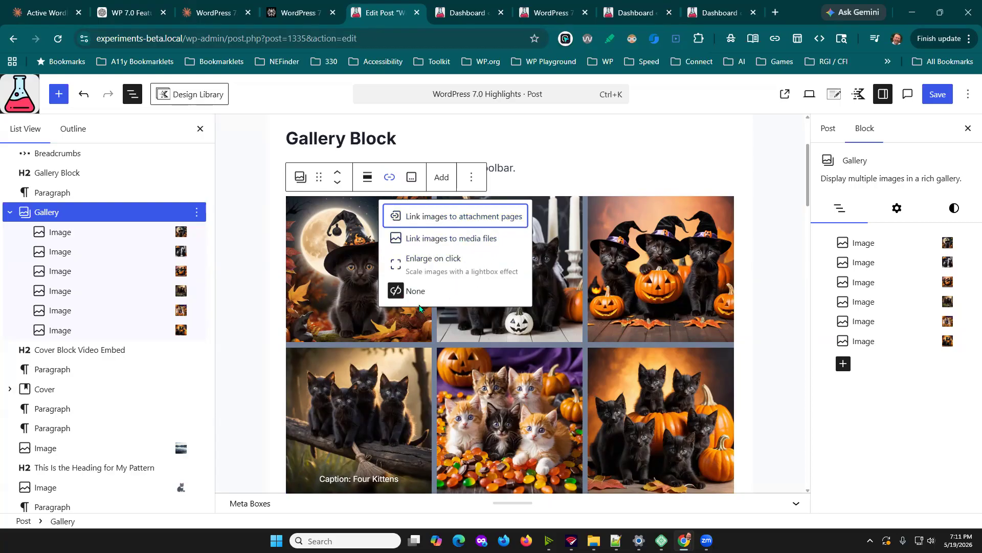
click(434, 261)
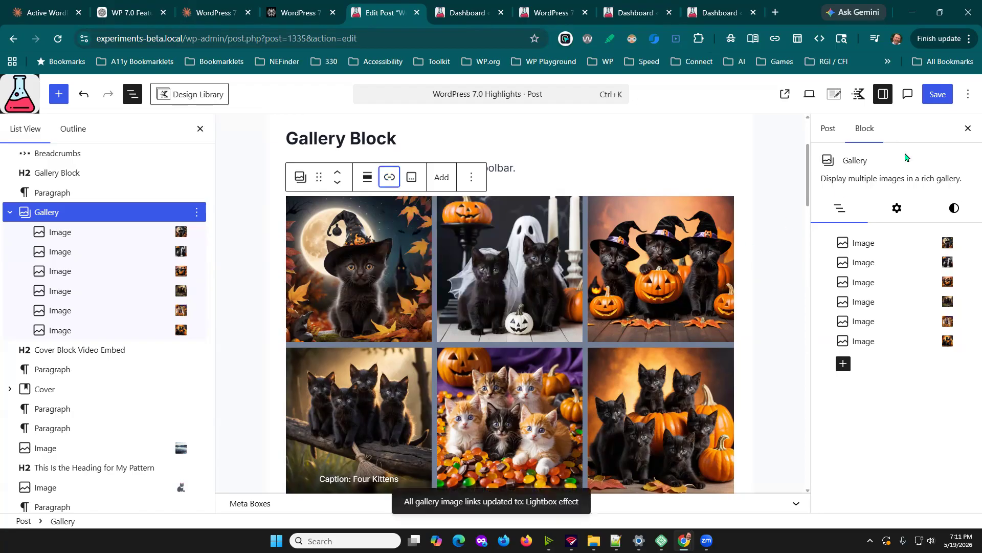
click(940, 95)
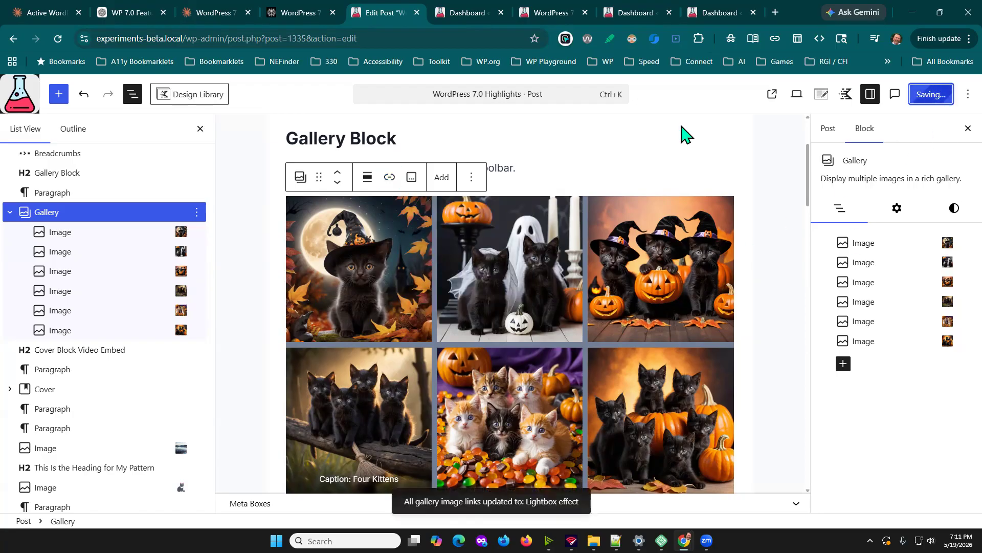
View the published post, enlarge the first gallery image, browse the lightbox to the third image, and close it.
click(772, 95)
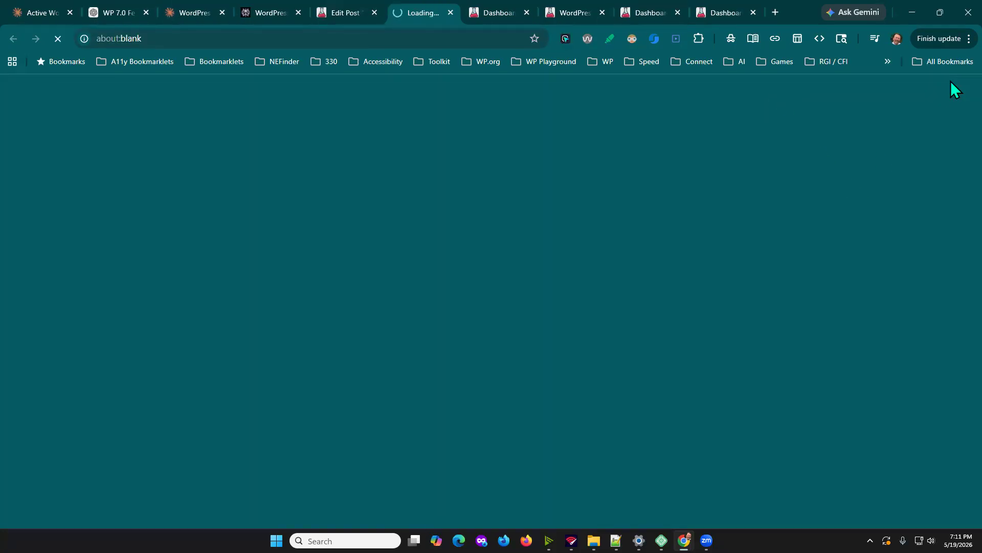
click(343, 11)
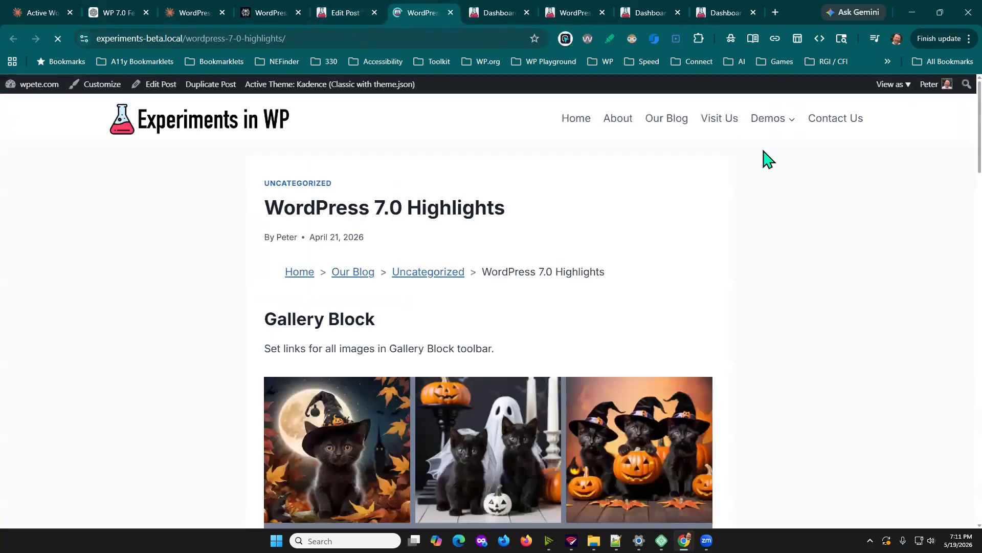
scroll(680, 197, down, 4)
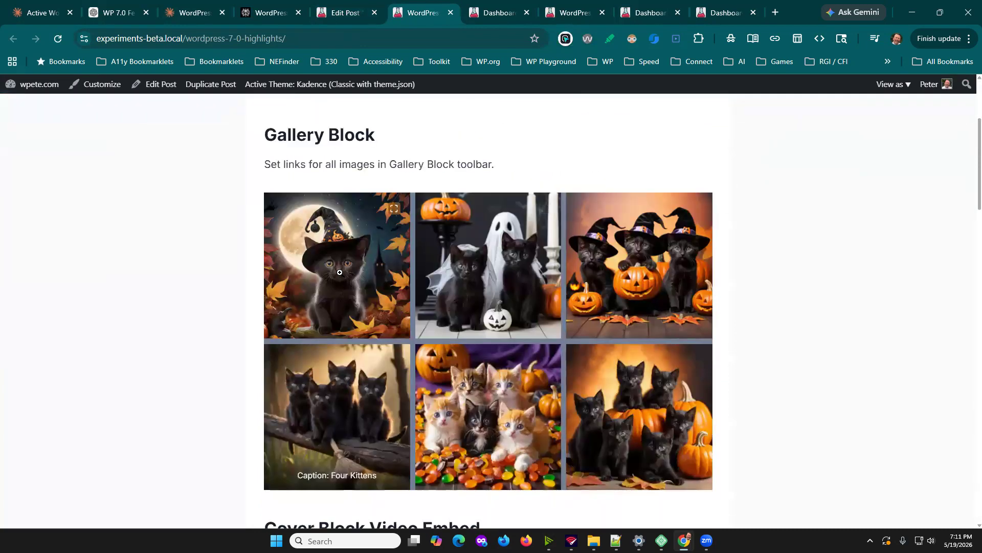
click(340, 273)
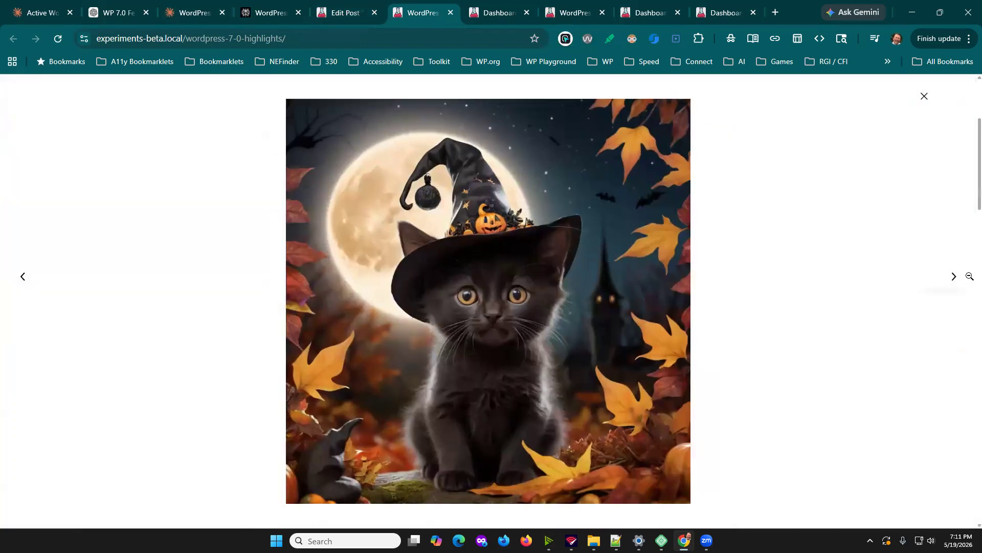
click(953, 278)
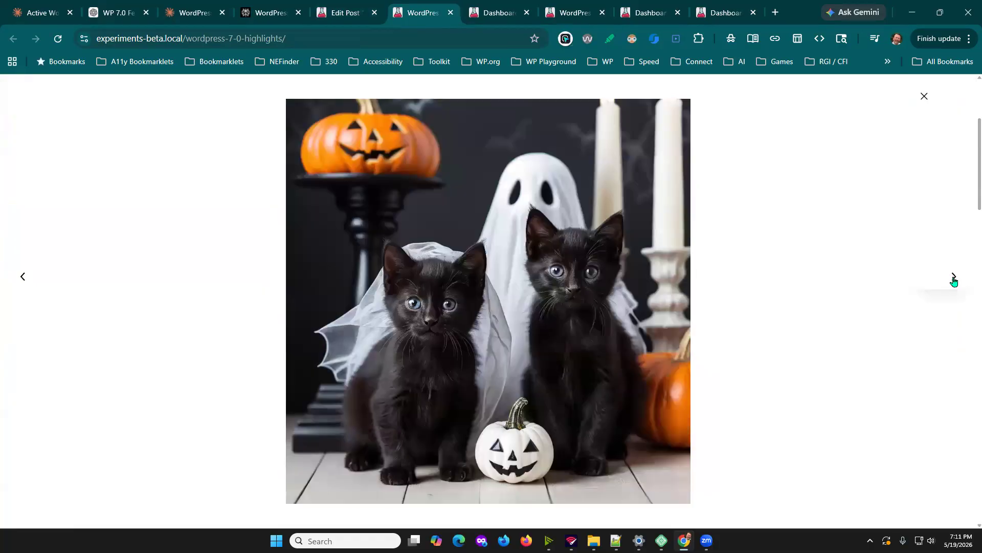
click(954, 279)
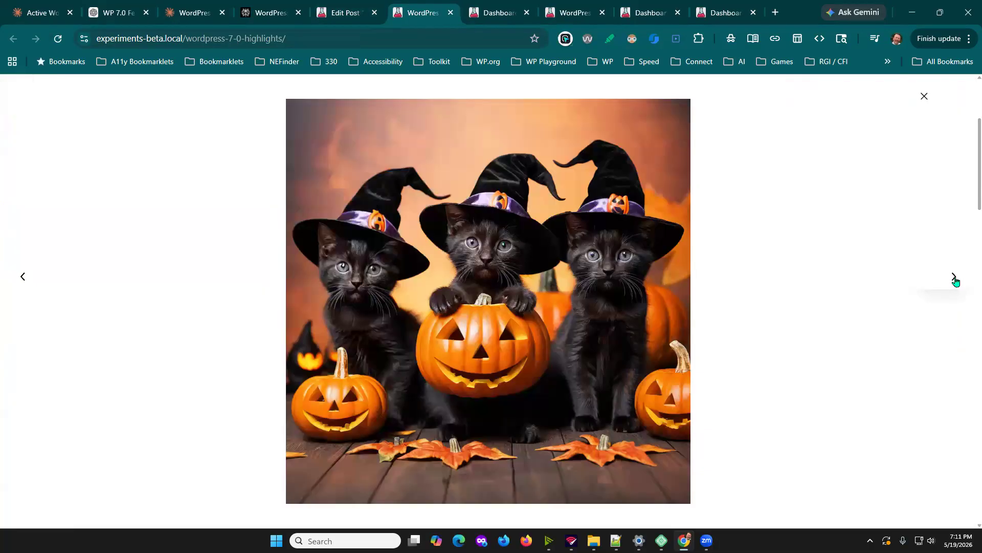
click(923, 97)
Try the Portrait - 3:4 and Wide - 16:9 aspect ratios on the Gallery block and settle on Square - 1:1.
click(342, 11)
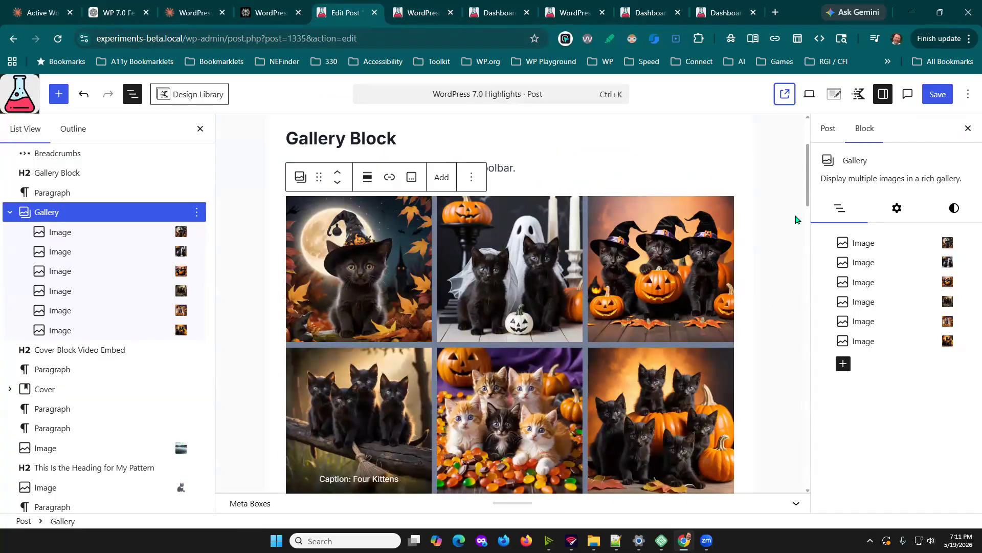
click(897, 208)
scroll(955, 448, down, 2)
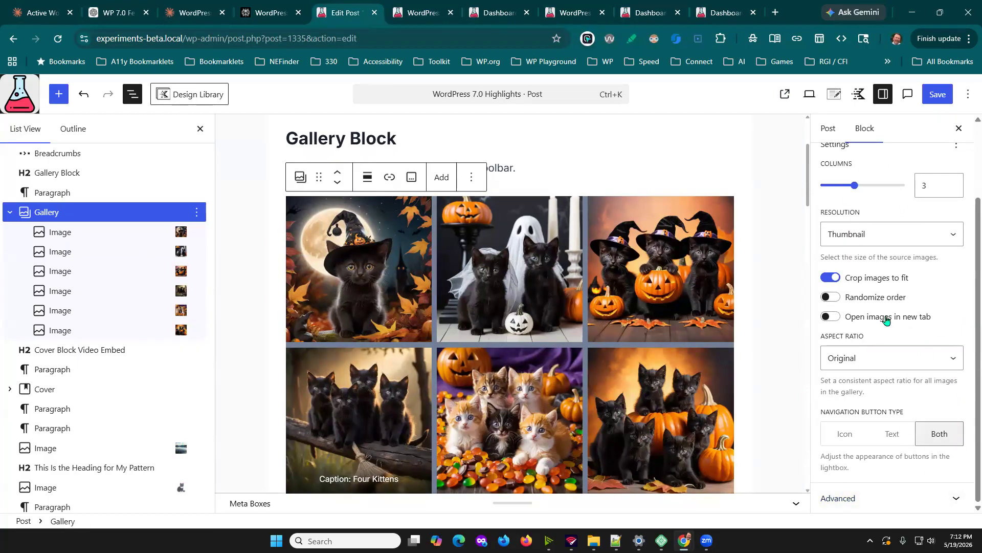
click(946, 367)
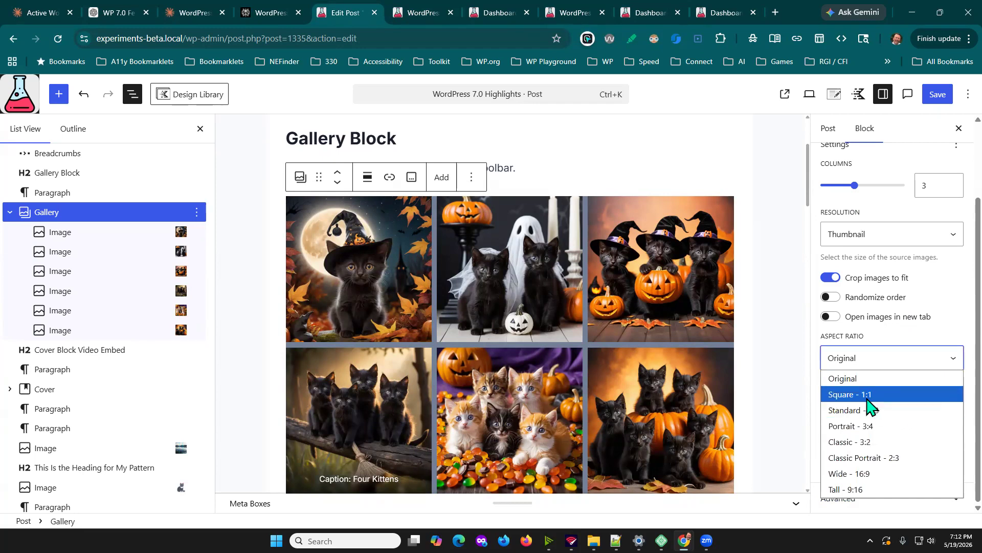
key(Escape)
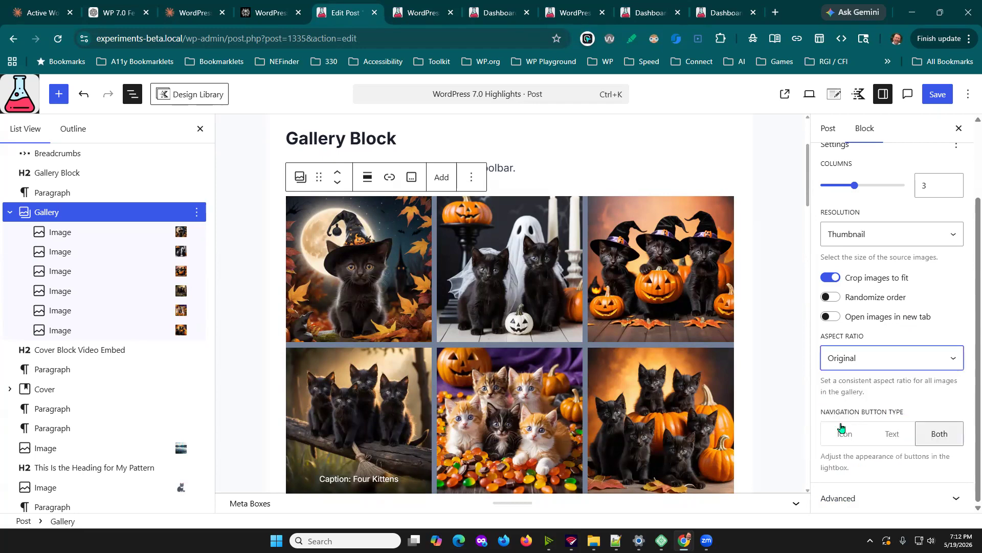
click(949, 368)
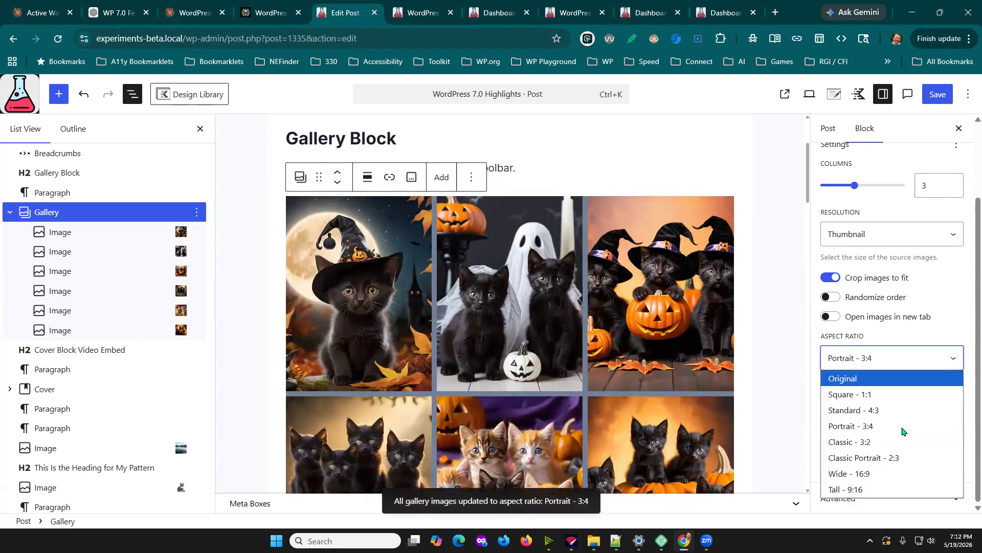
click(844, 473)
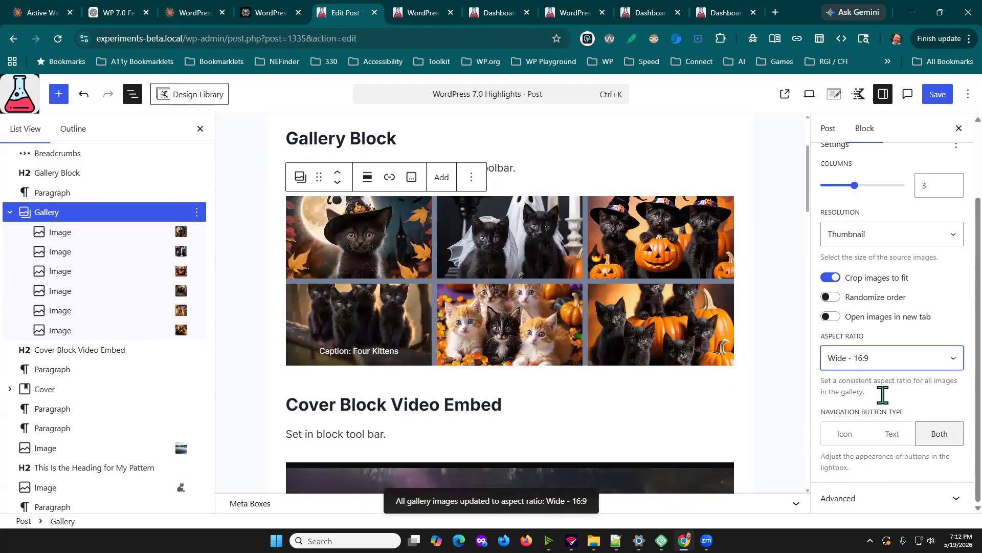
click(951, 367)
click(861, 396)
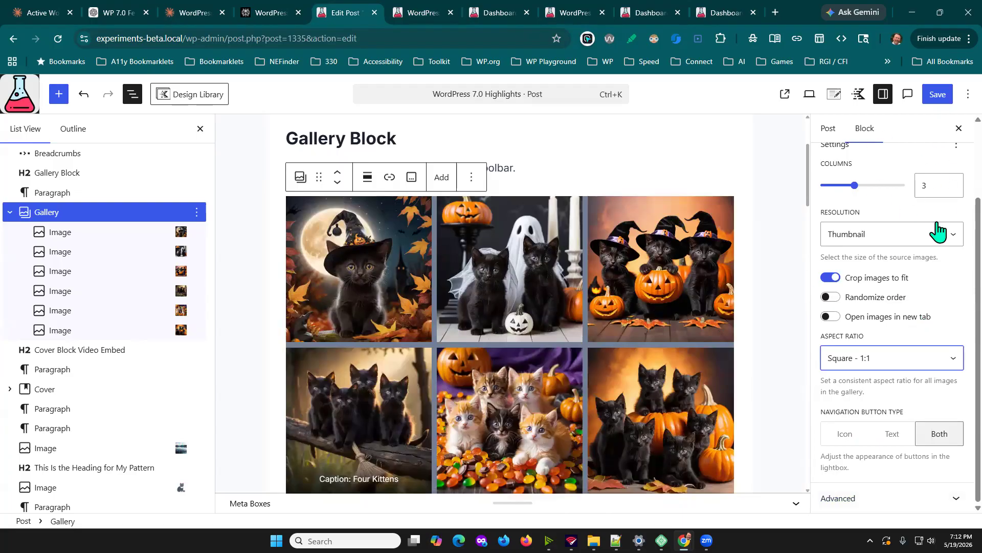
Review the Gallery block's style options and reorder its images, moving the third to second place and the fifth to fourth.
scroll(921, 215, up, 2)
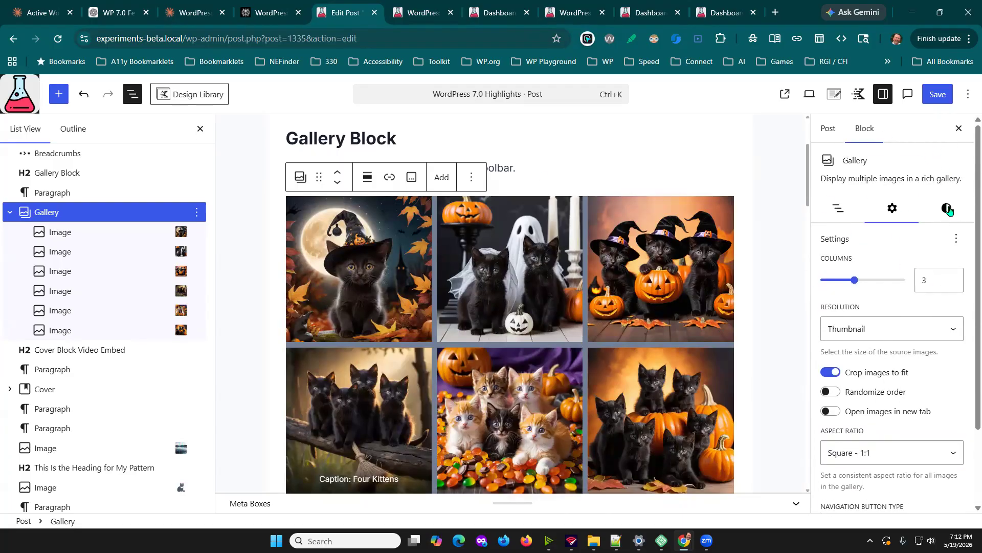
click(948, 209)
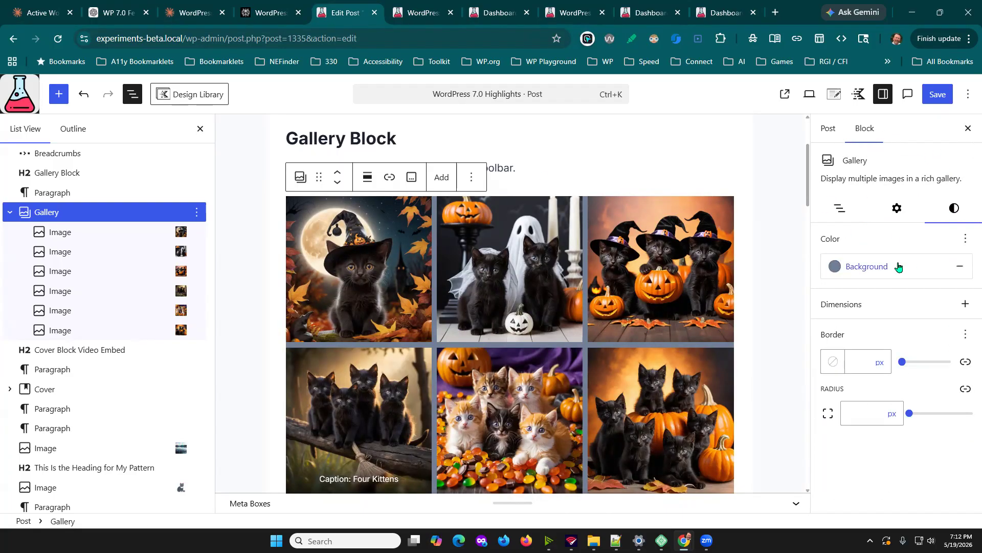
click(840, 208)
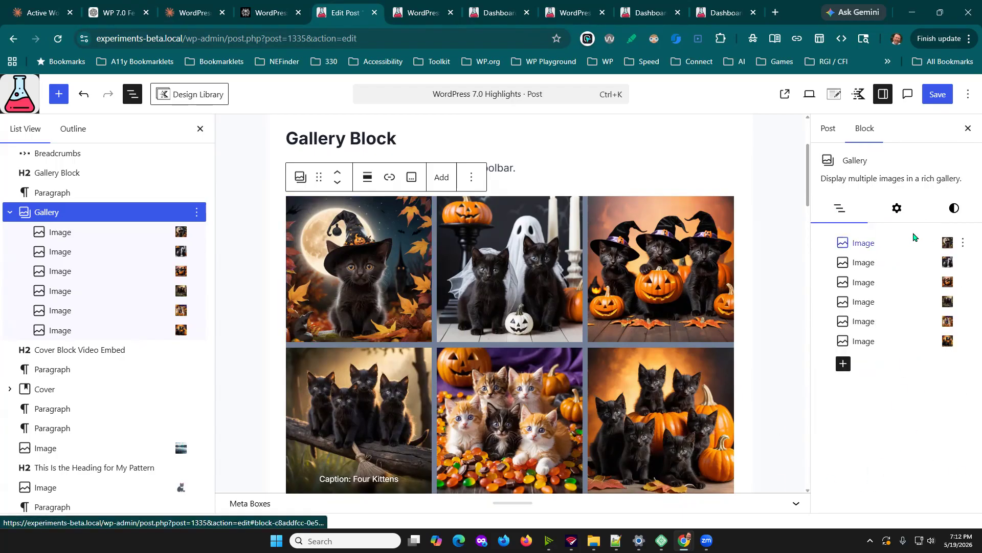
drag(860, 283, 863, 253)
drag(862, 322, 873, 307)
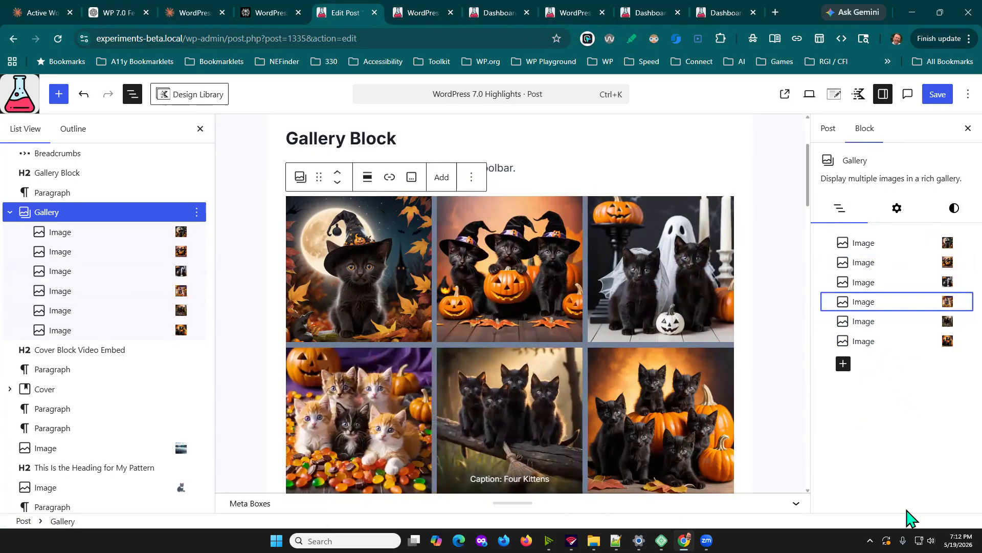
Link all images in the Gallery block to their attachment pages and save the post.
click(389, 177)
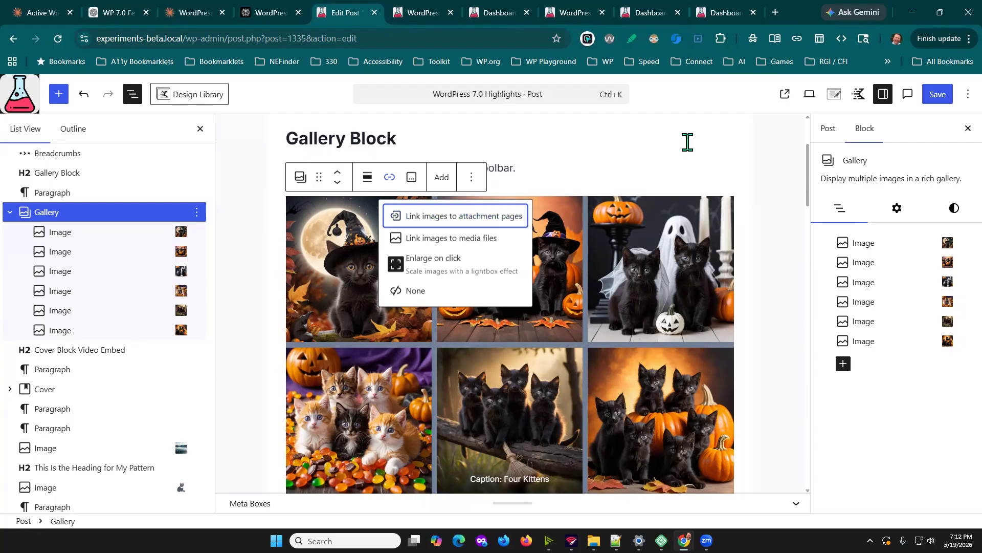
click(469, 216)
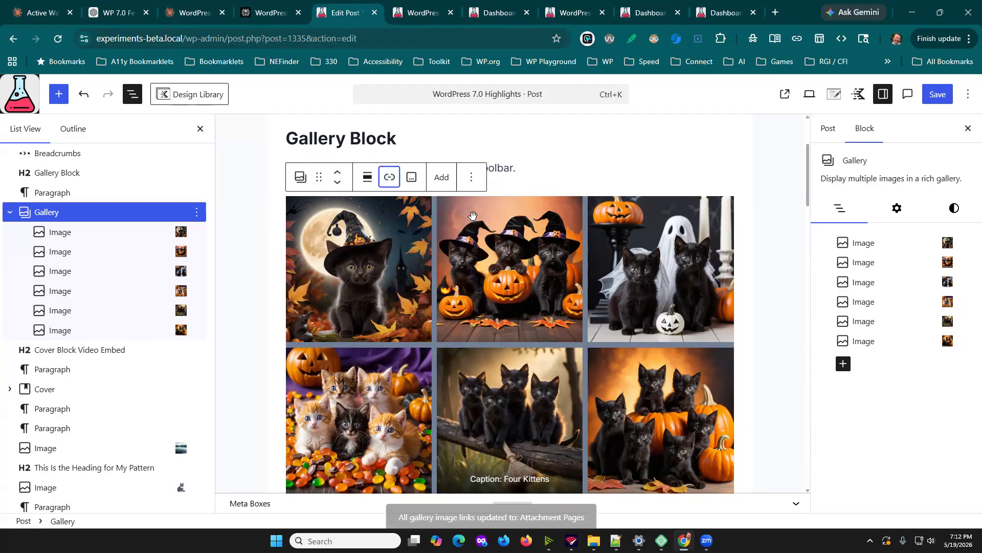
click(941, 92)
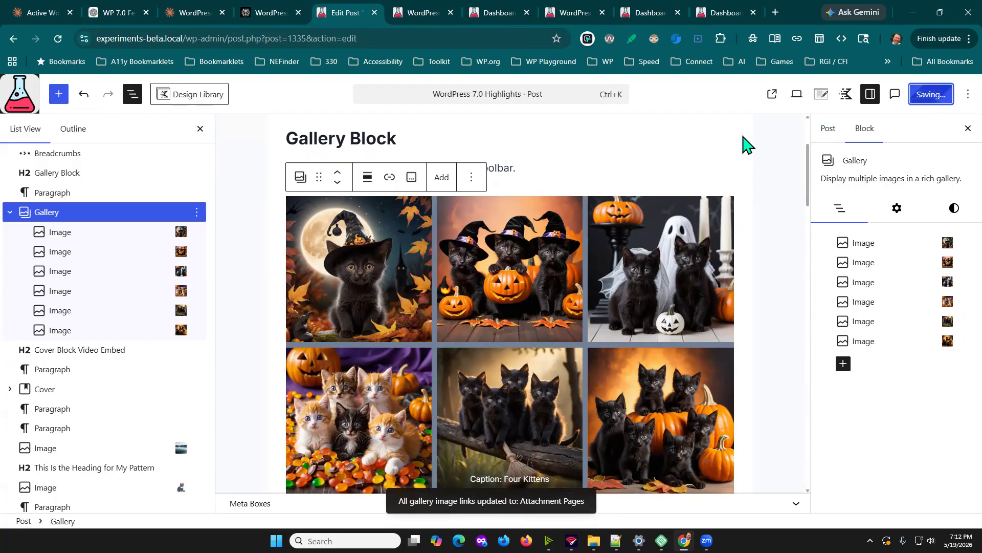
Reload the published post and test the links of the one-kitten, two-kitten and four-kitten gallery images, returning to the post each time.
click(410, 11)
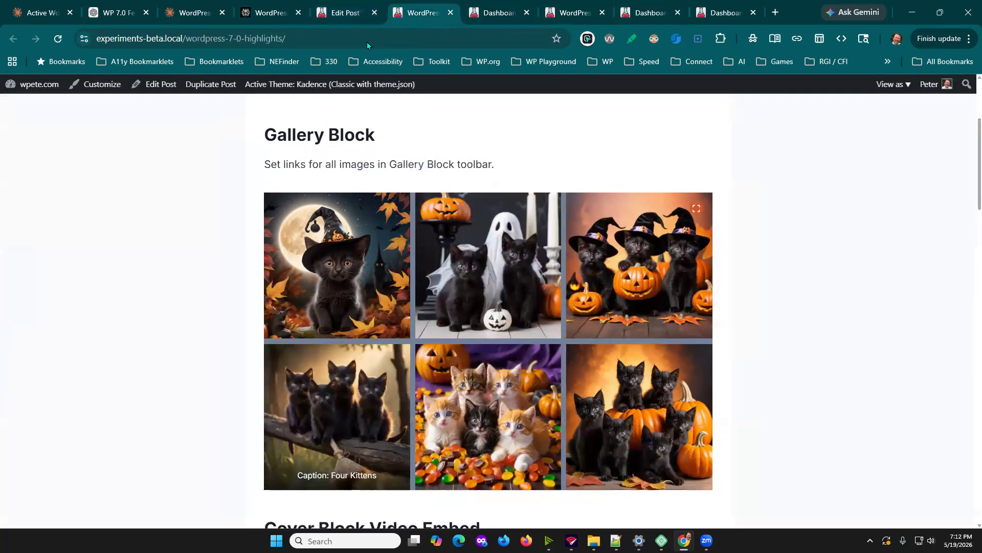
click(59, 38)
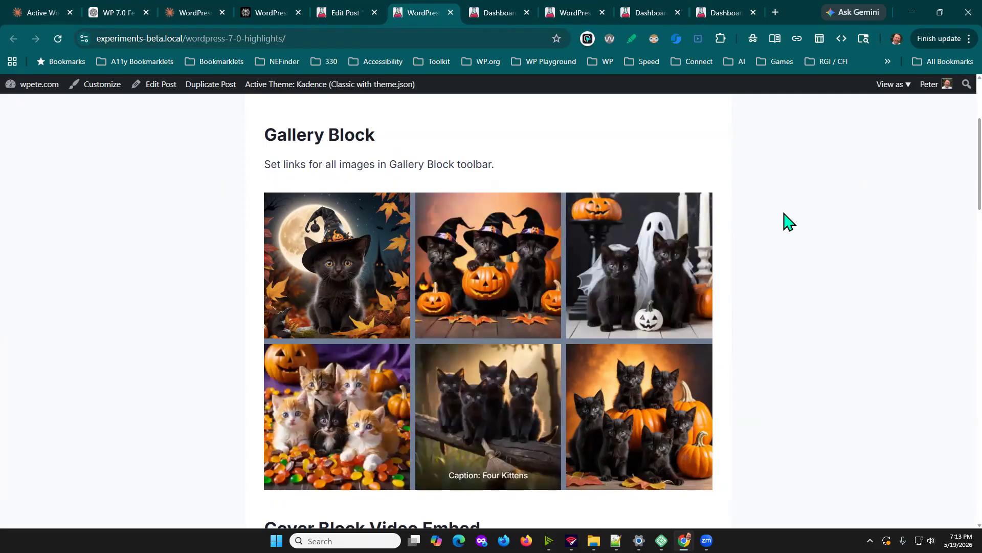
click(348, 259)
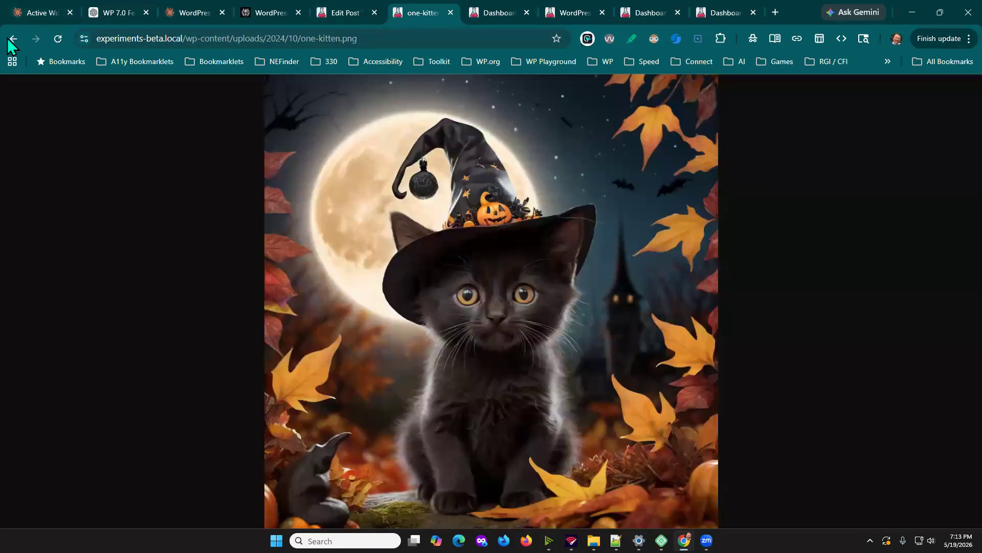
click(13, 39)
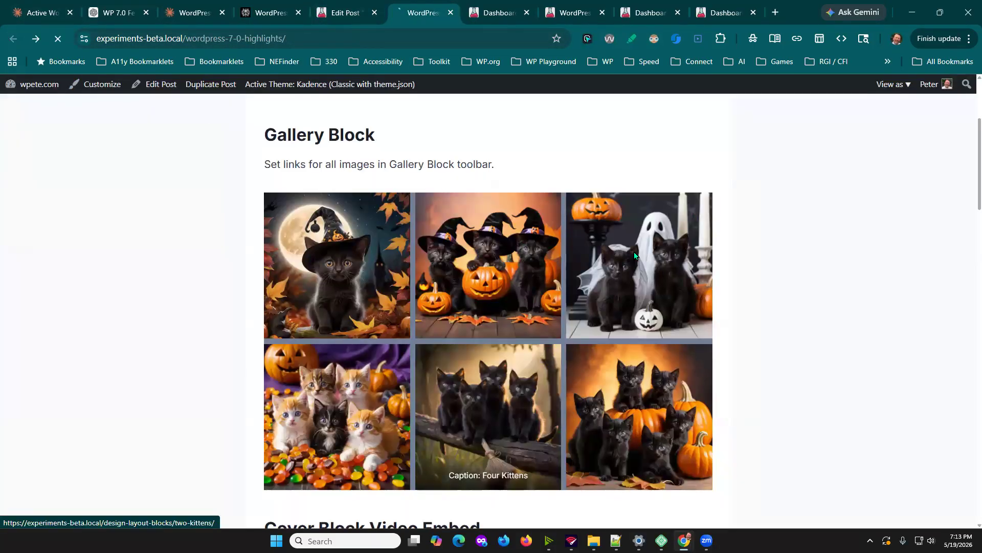
click(635, 255)
click(11, 39)
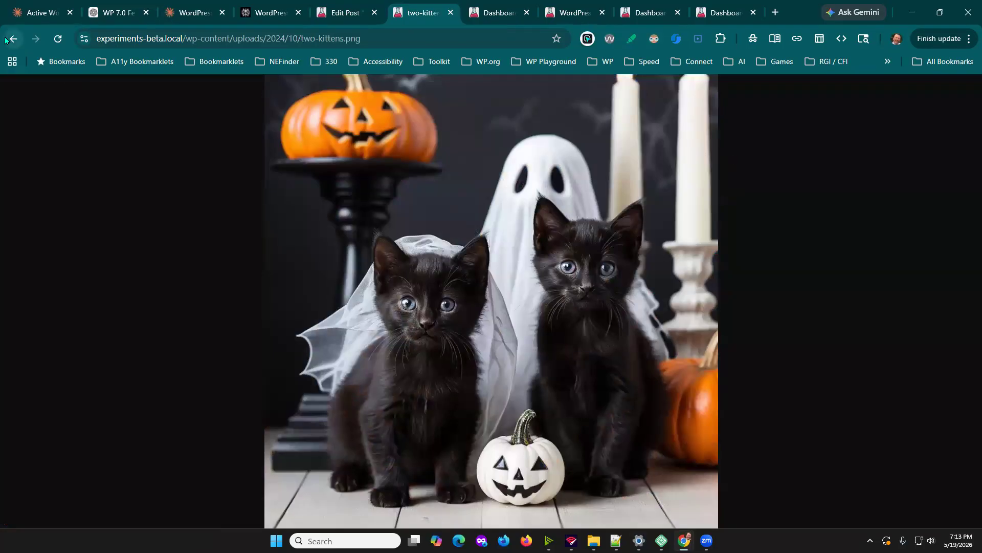
click(499, 402)
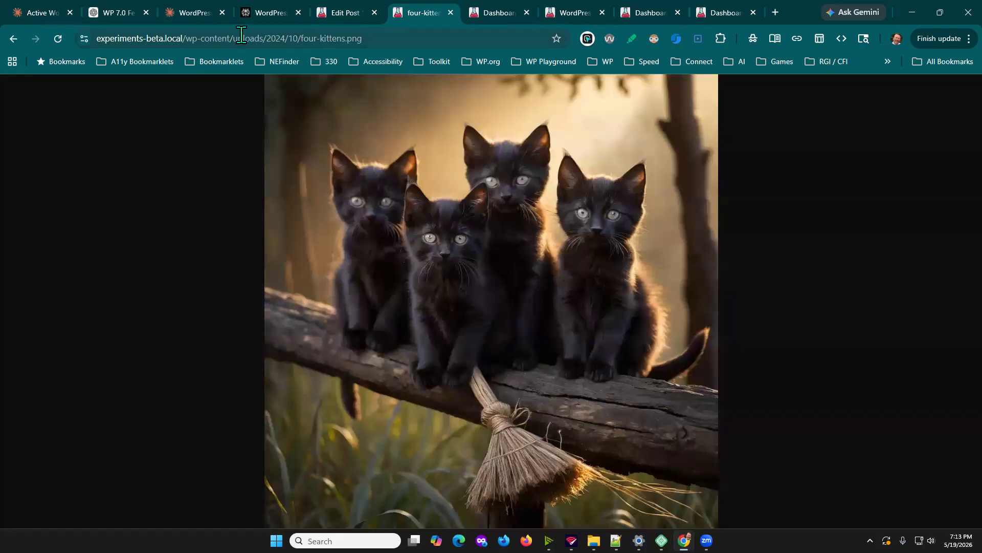
click(13, 40)
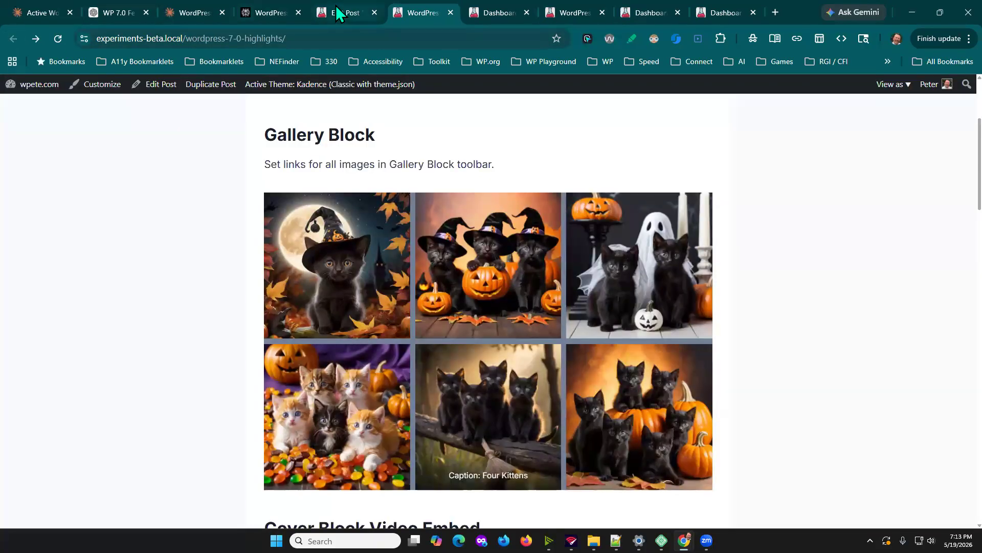
Switch the Gallery block's image links to media files and back to Enlarge on click in the post editor, and save the post.
mouse_move(336, 9)
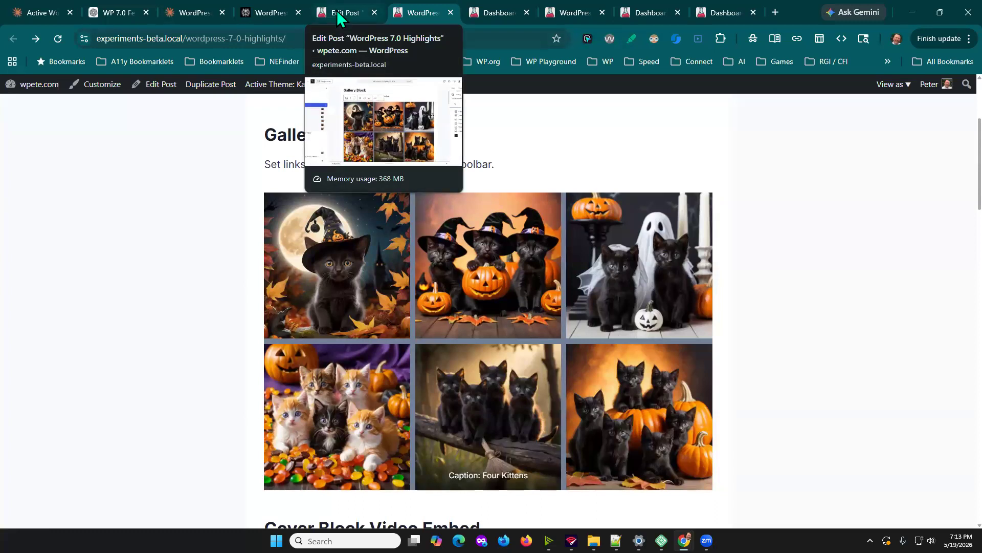
click(336, 10)
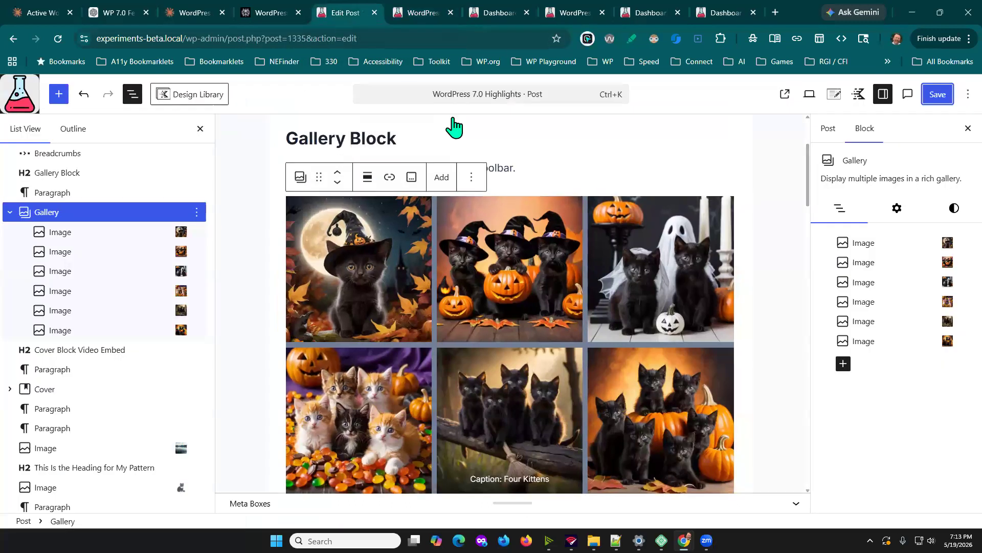
click(388, 183)
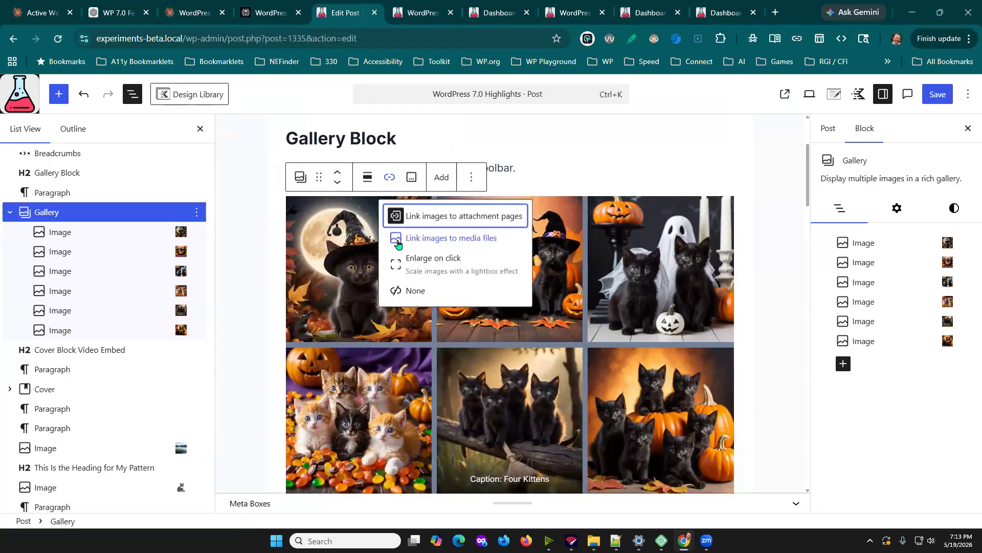
click(438, 242)
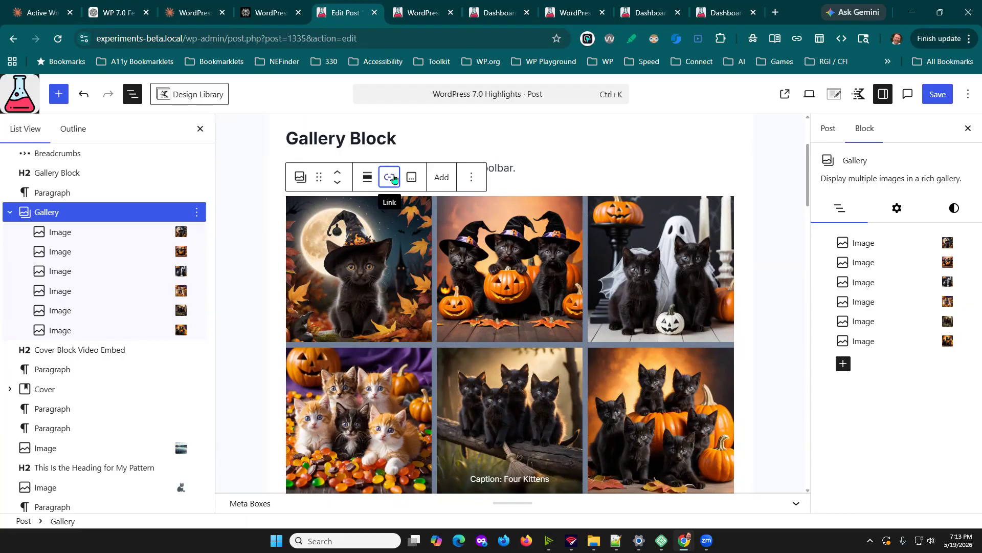
click(393, 178)
click(414, 263)
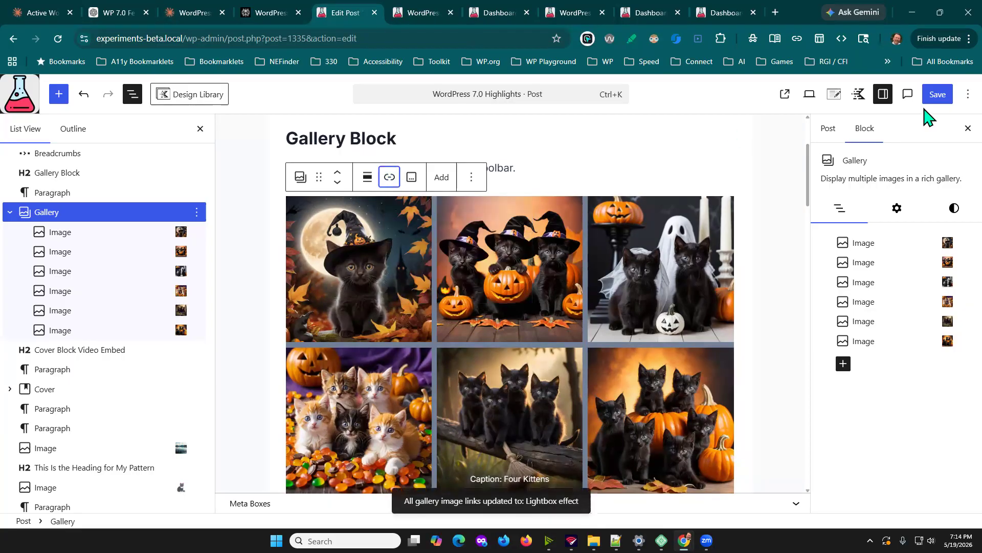
click(936, 95)
scroll(742, 409, down, 5)
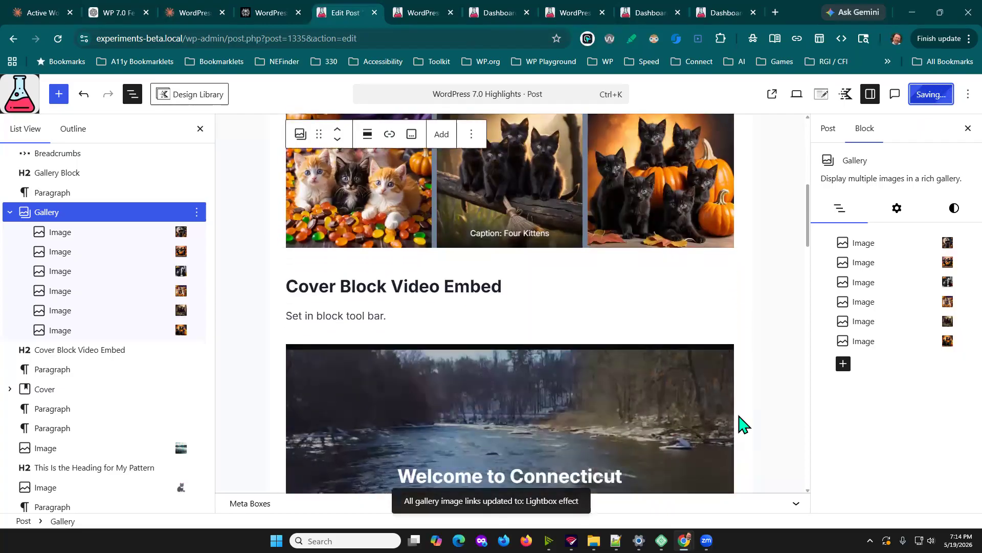
scroll(742, 424, up, 8)
scroll(742, 425, down, 6)
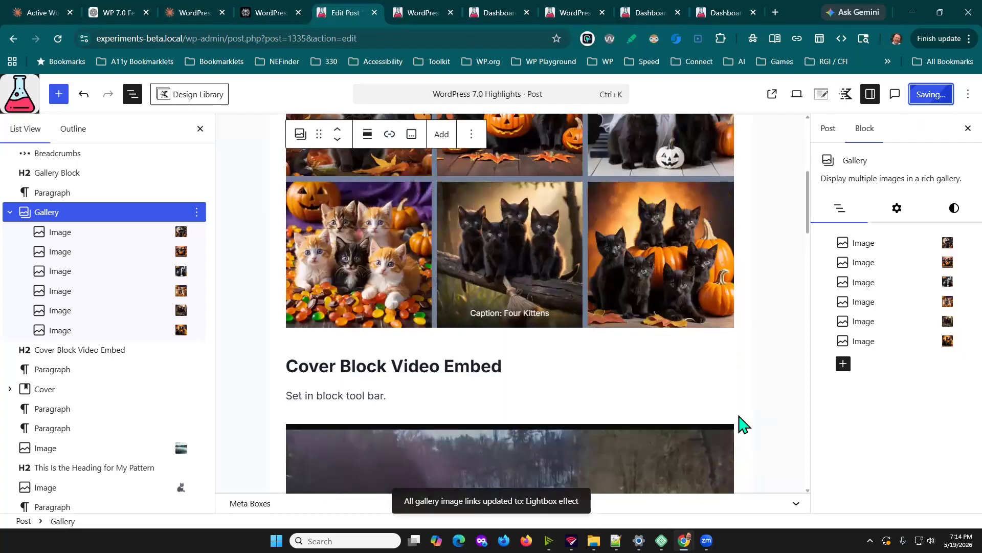
scroll(742, 425, up, 1)
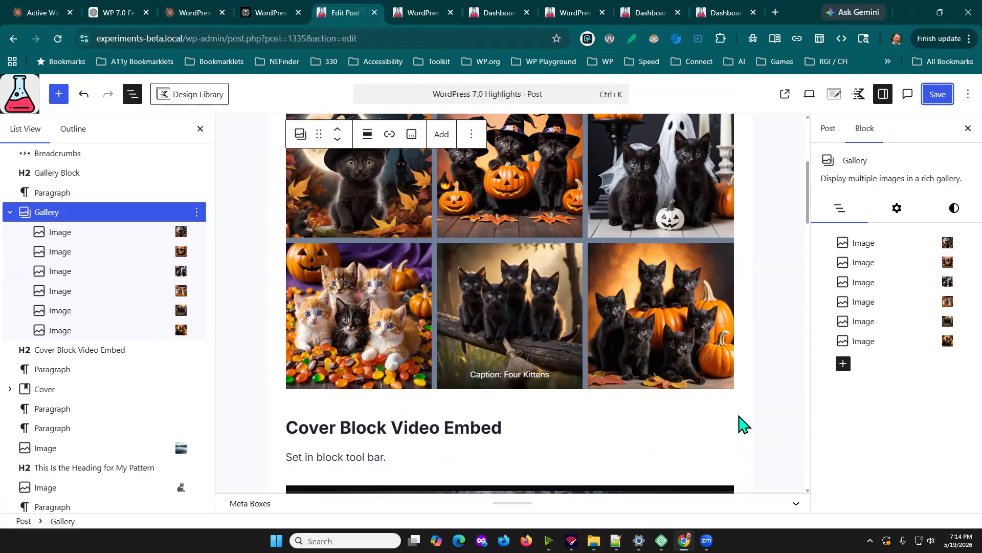
Select the Cover block under the Cover Block Video Embed heading and inspect its embedded video URL, leaving the URL unchanged.
scroll(785, 398, down, 7)
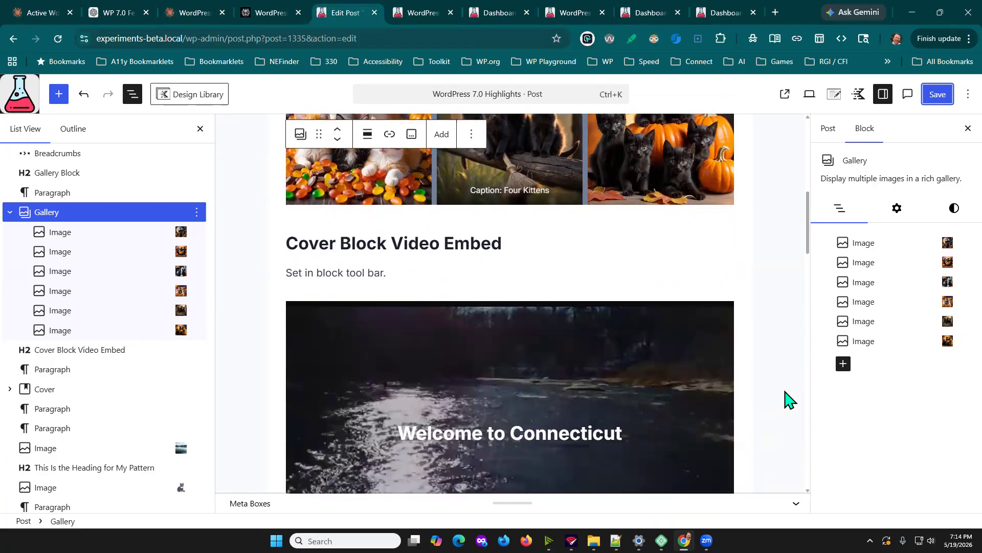
scroll(786, 398, up, 4)
scroll(785, 398, down, 5)
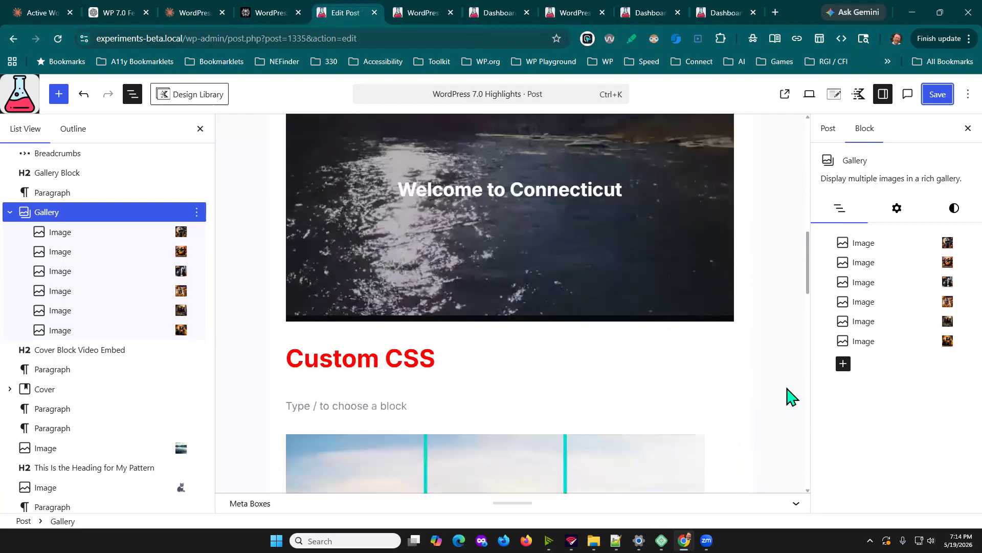
scroll(787, 397, up, 2)
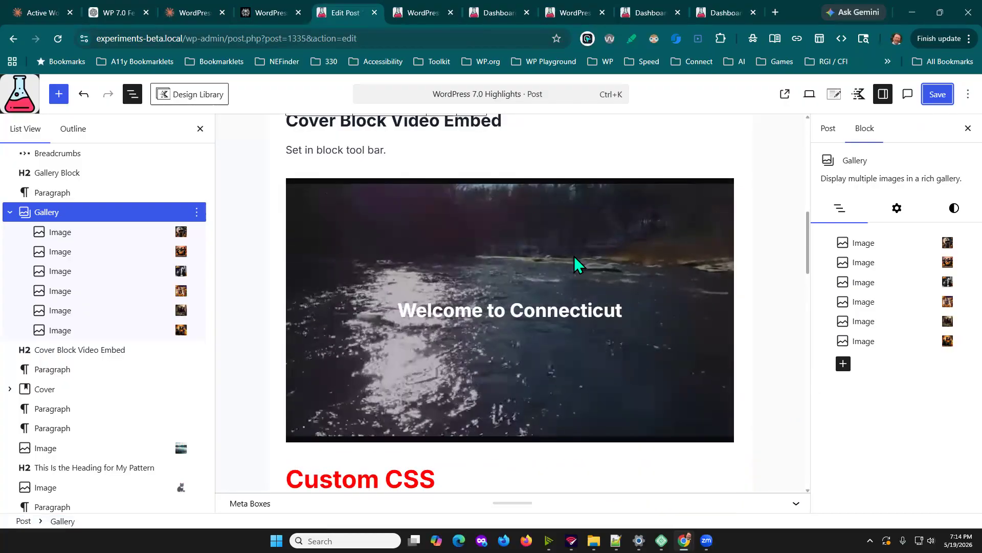
scroll(558, 282, up, 1)
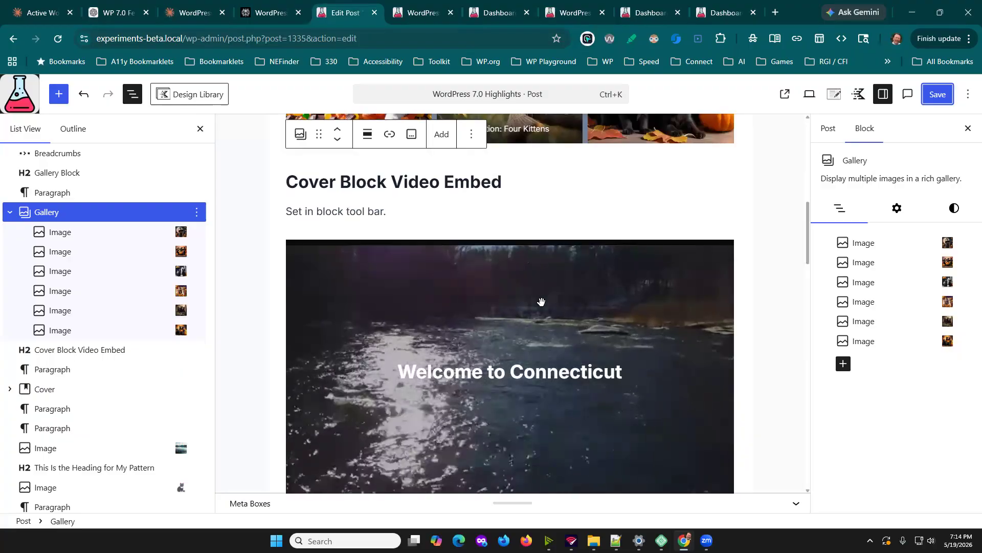
click(541, 301)
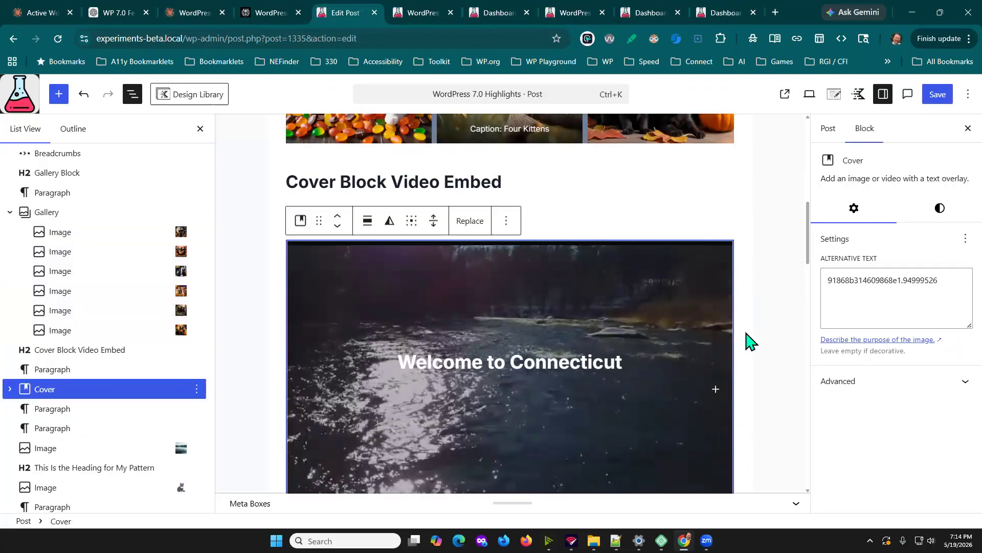
scroll(747, 342, down, 1)
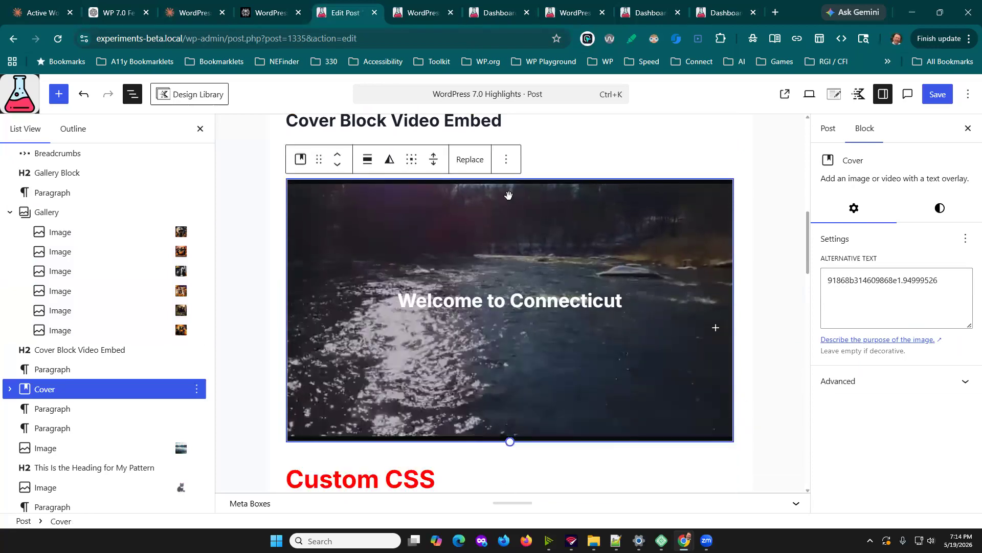
click(470, 164)
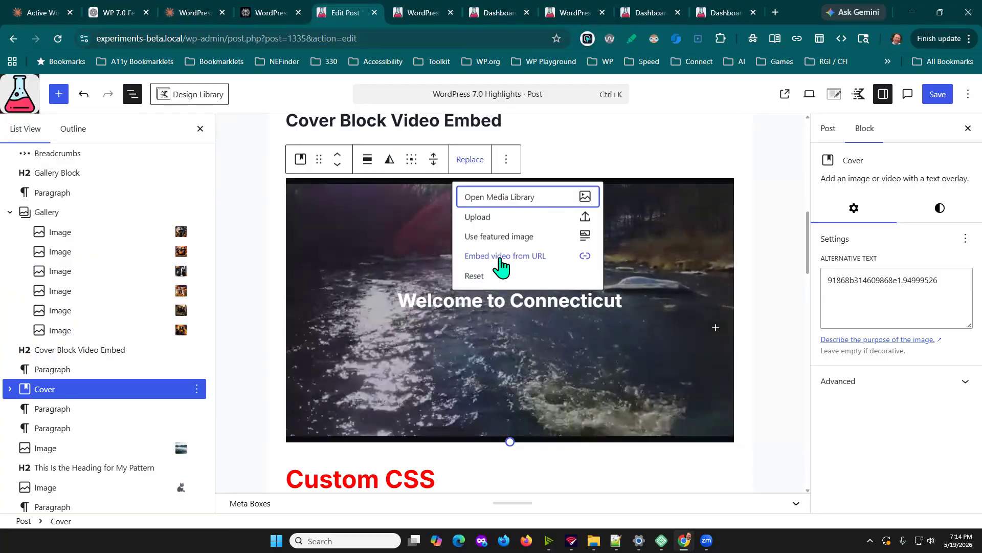
click(573, 256)
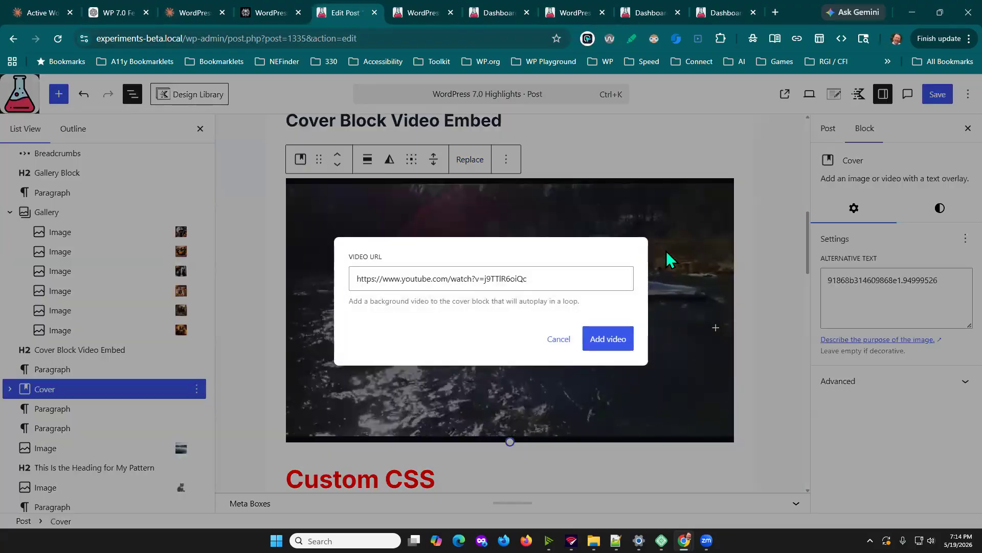
click(558, 339)
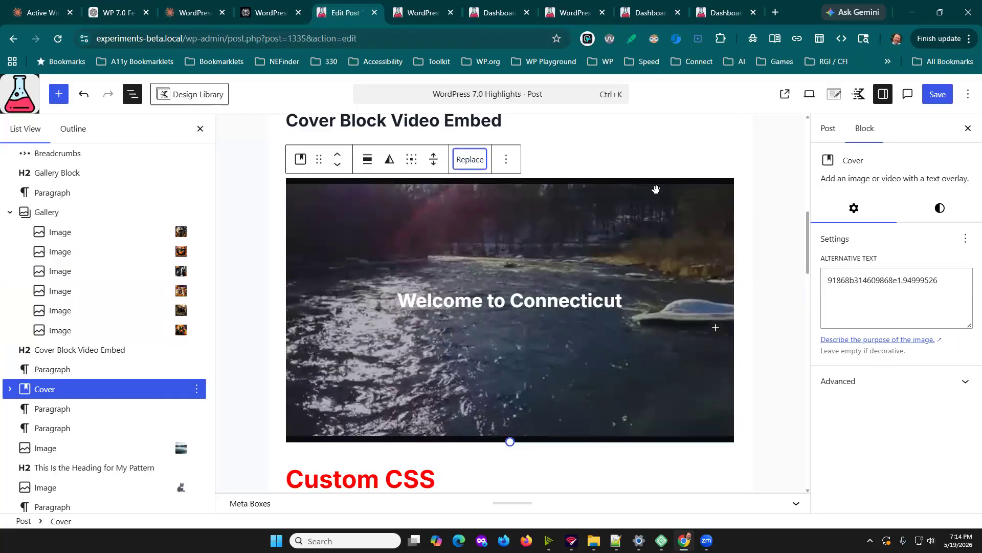
Try a higher overlay opacity on the Cover block and return it to 30.
click(942, 209)
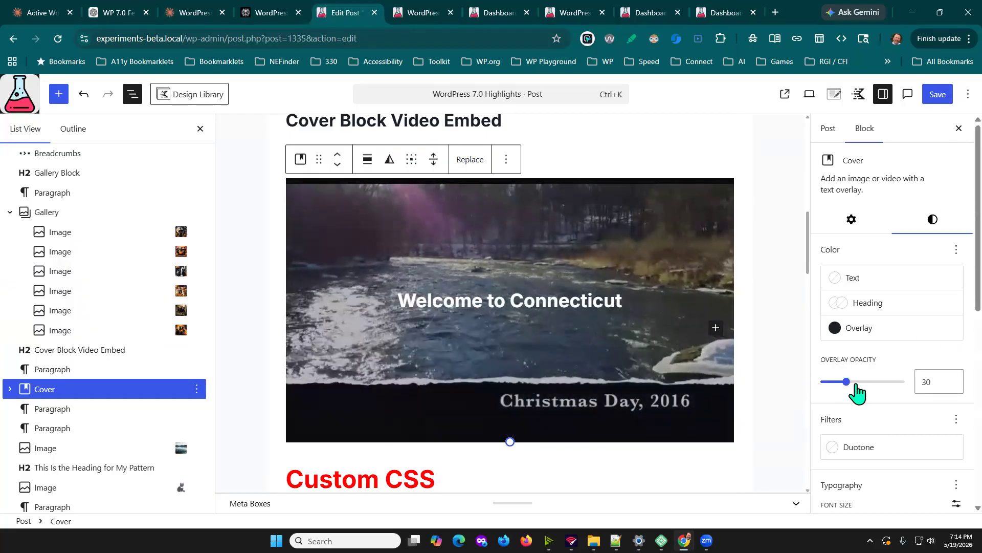
drag(846, 382, 866, 380)
drag(876, 387, 846, 388)
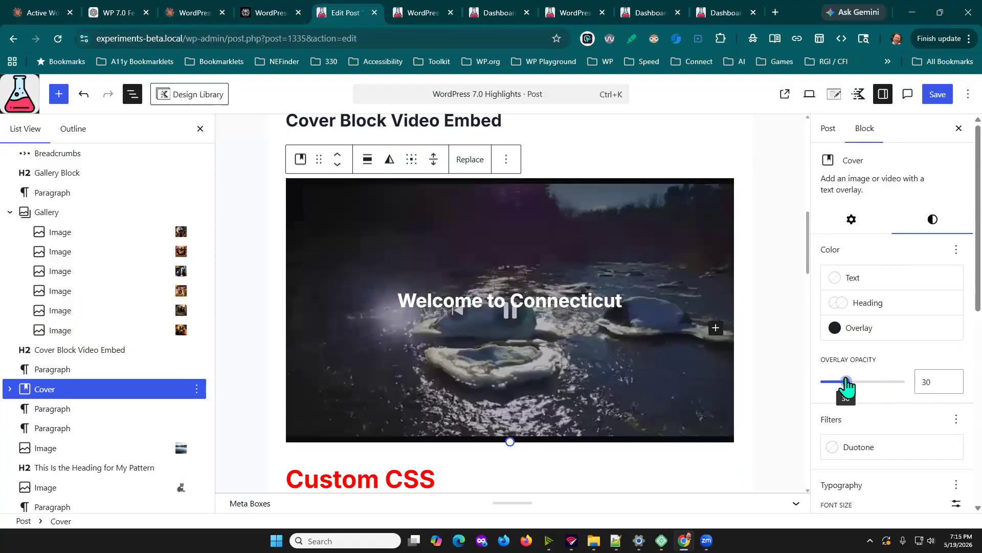
Apply the blue-and-orange duotone filter to the Cover block's background video.
scroll(921, 407, down, 2)
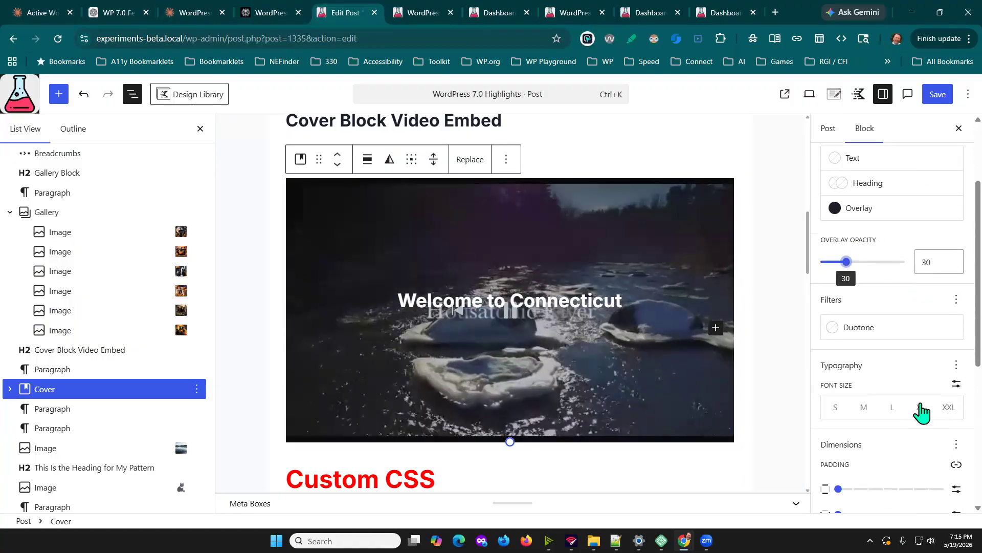
click(834, 327)
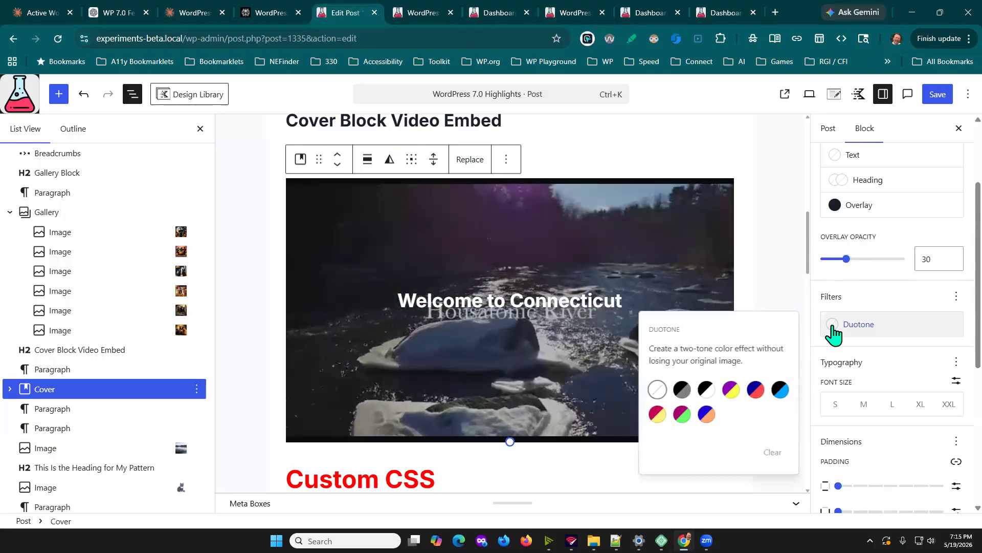
click(707, 415)
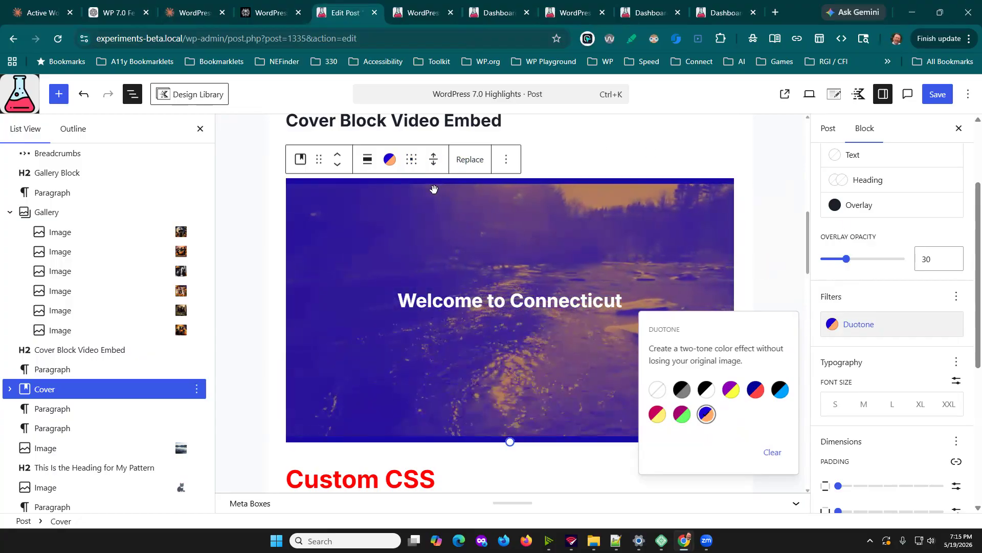
click(676, 142)
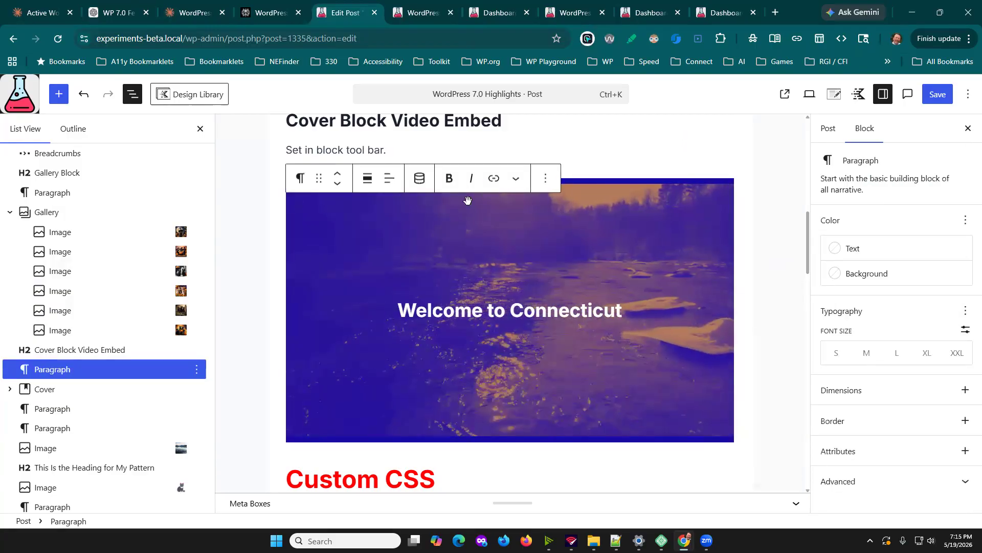
click(494, 176)
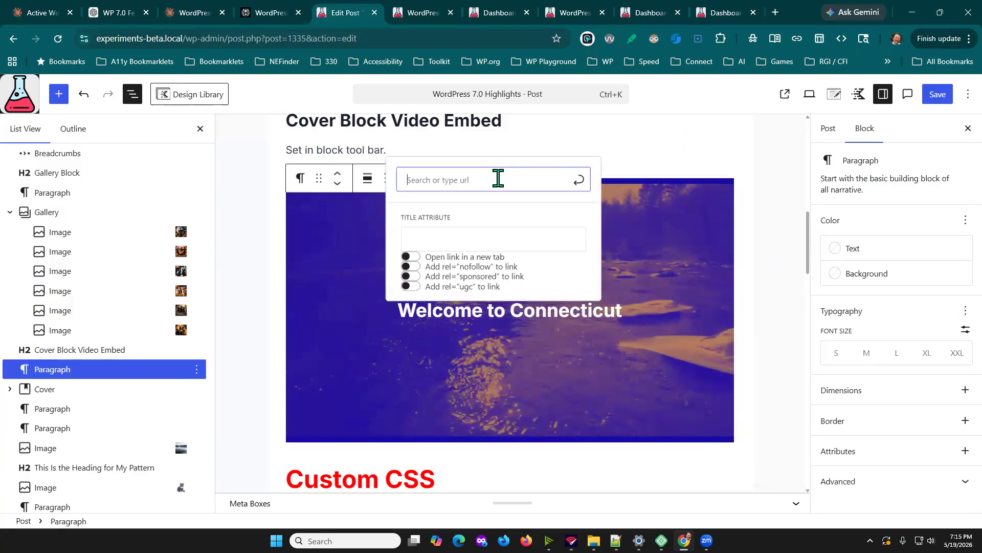
click(659, 157)
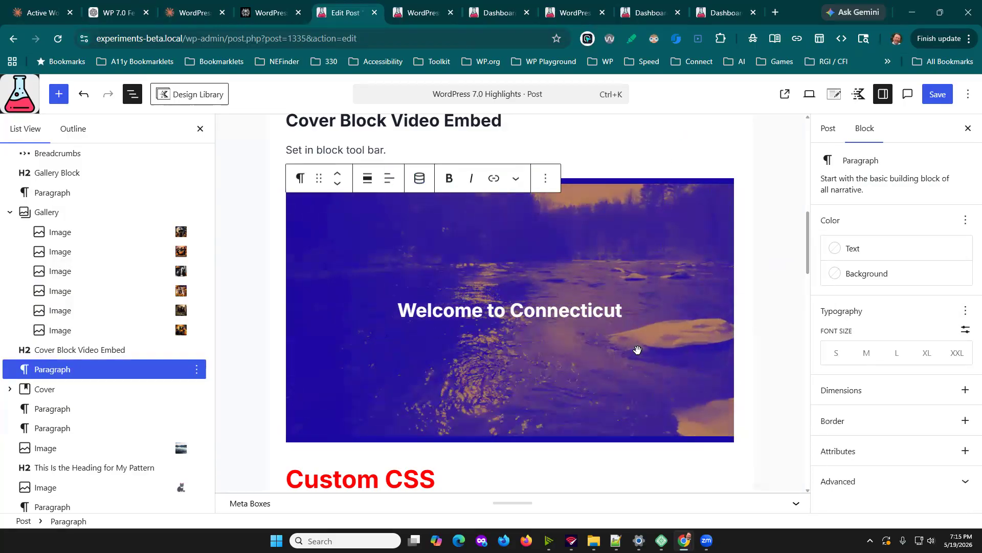
Reselect the Cover block and review its options for replacing the background media.
scroll(608, 271, up, 1)
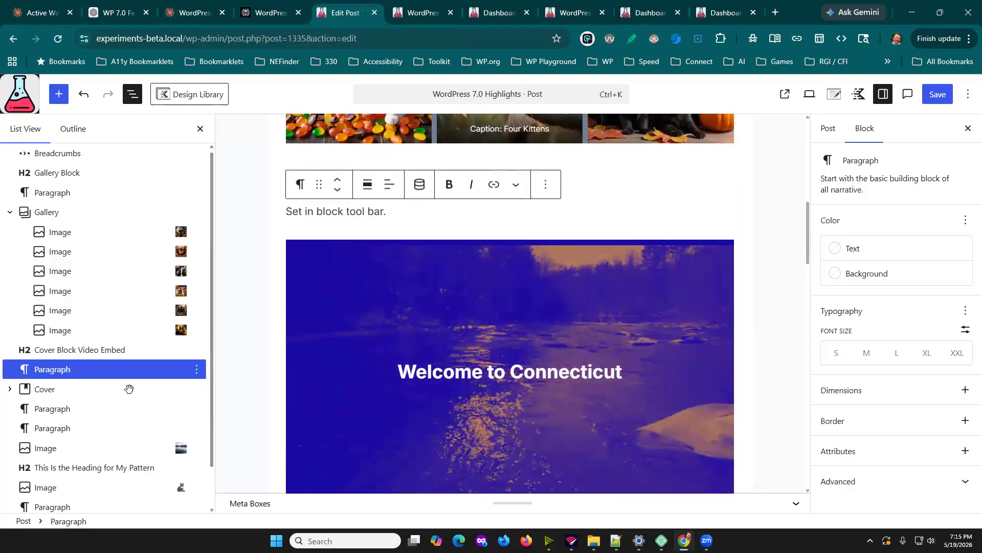
click(51, 389)
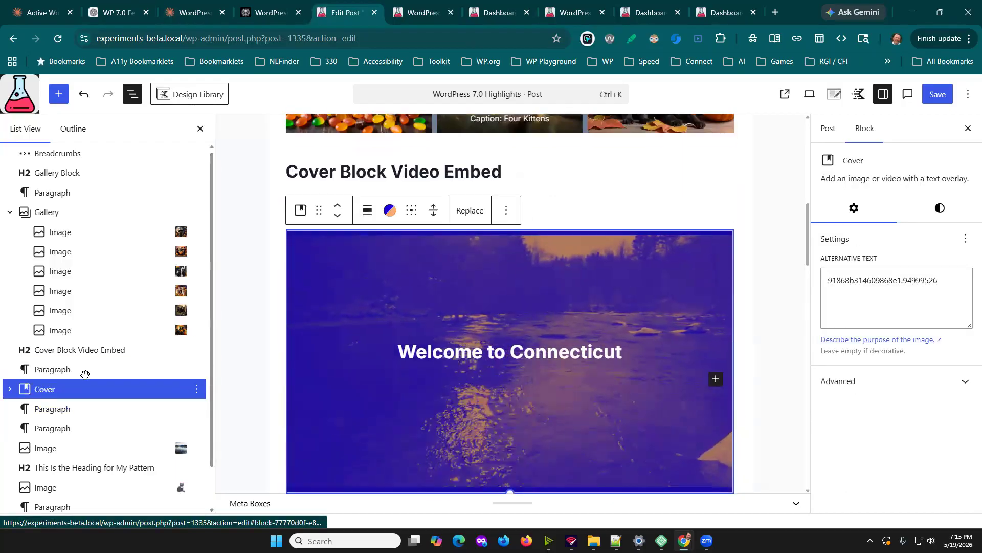
click(470, 211)
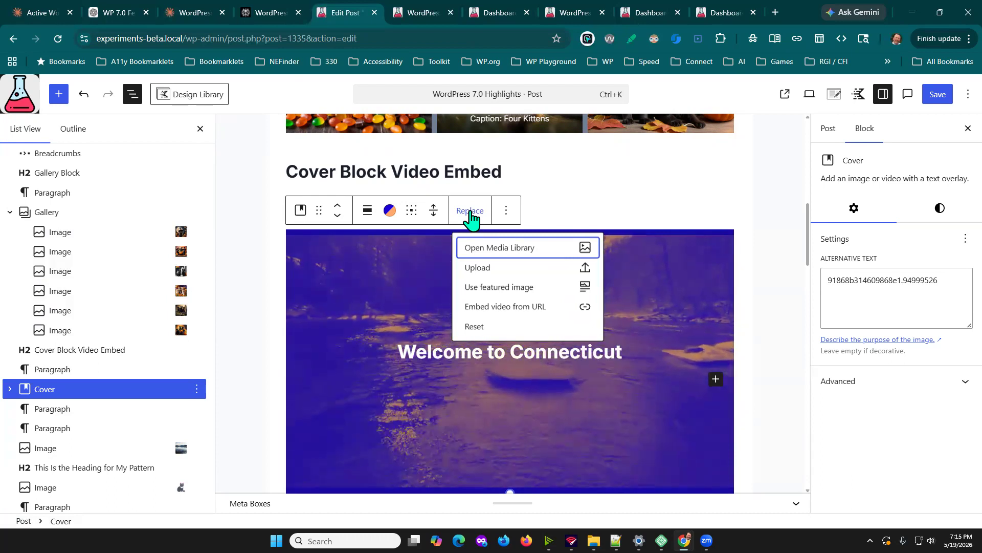
Save the post and reload its published page to check the Cover block's duotone video.
click(934, 99)
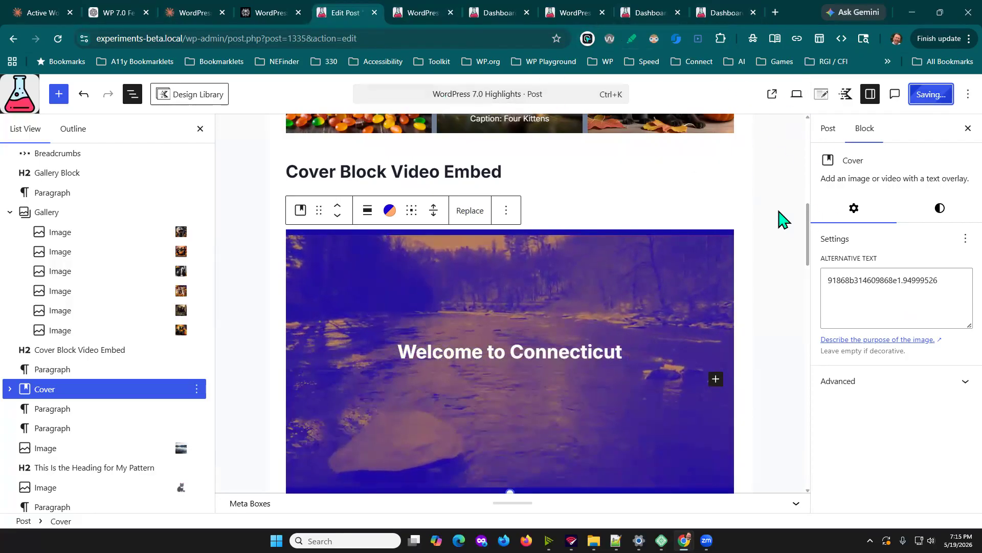
click(410, 12)
scroll(295, 211, down, 8)
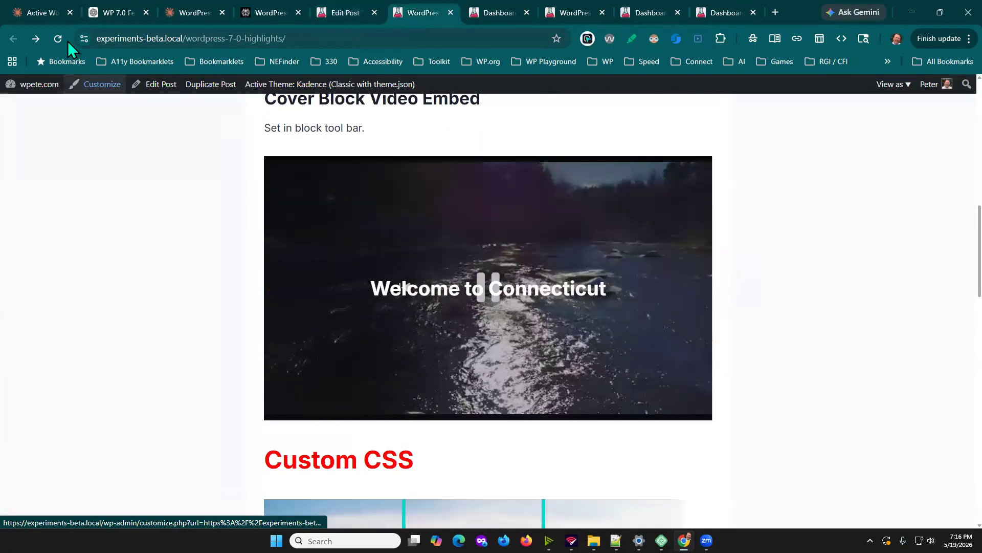
click(58, 38)
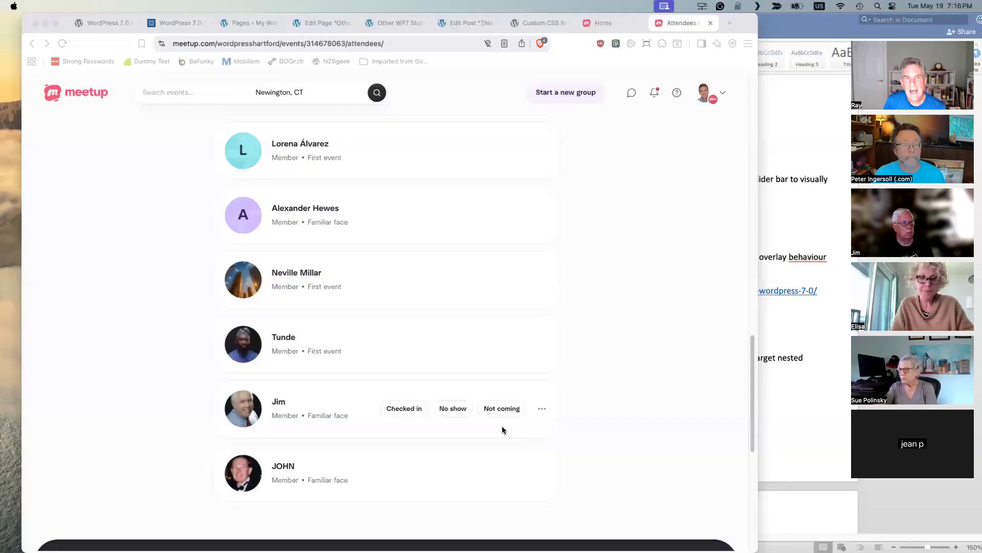
Open the Other WP7 Stuff page in the Brave browser's editor, find its Icon Block section and consult the Word outline.
click(105, 23)
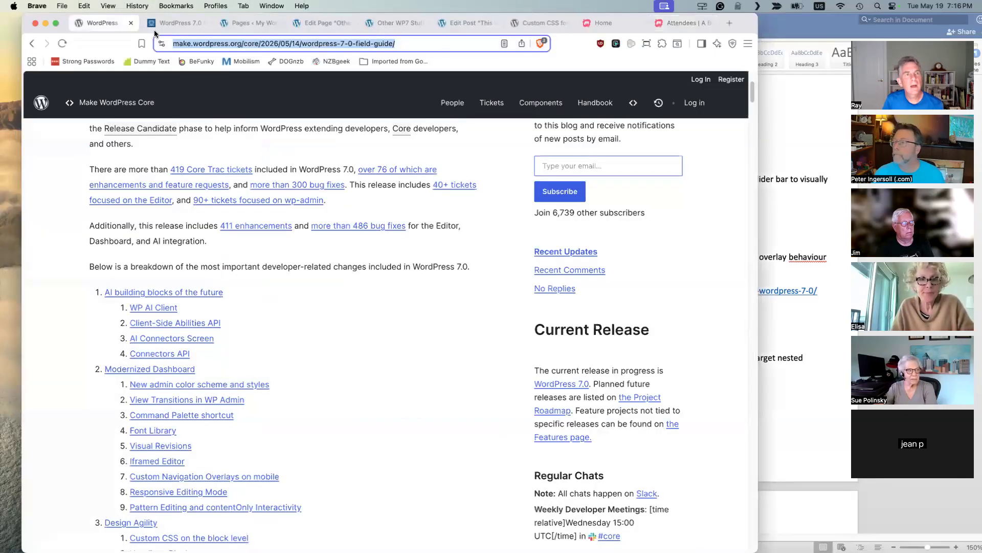
click(325, 23)
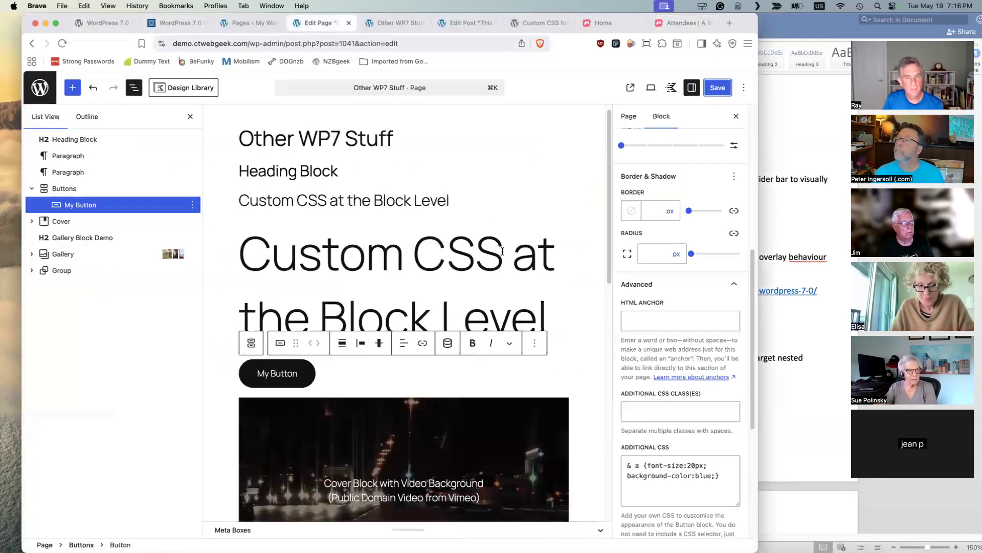
scroll(442, 248, down, 10)
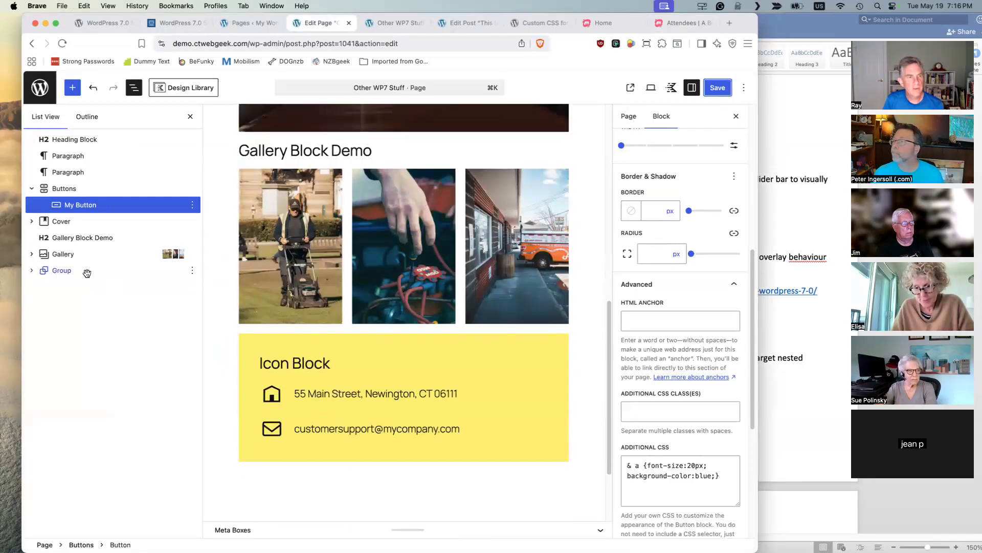
click(766, 300)
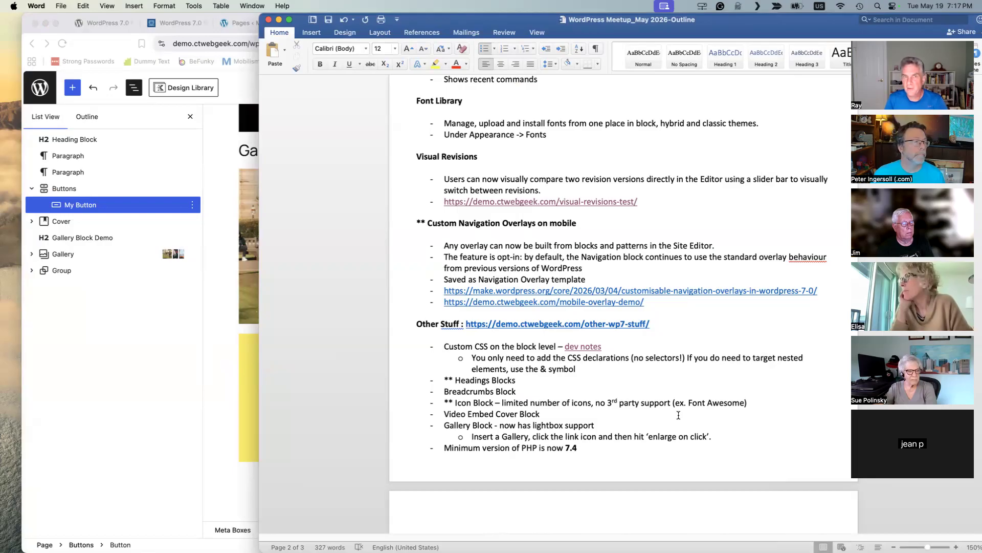
click(154, 343)
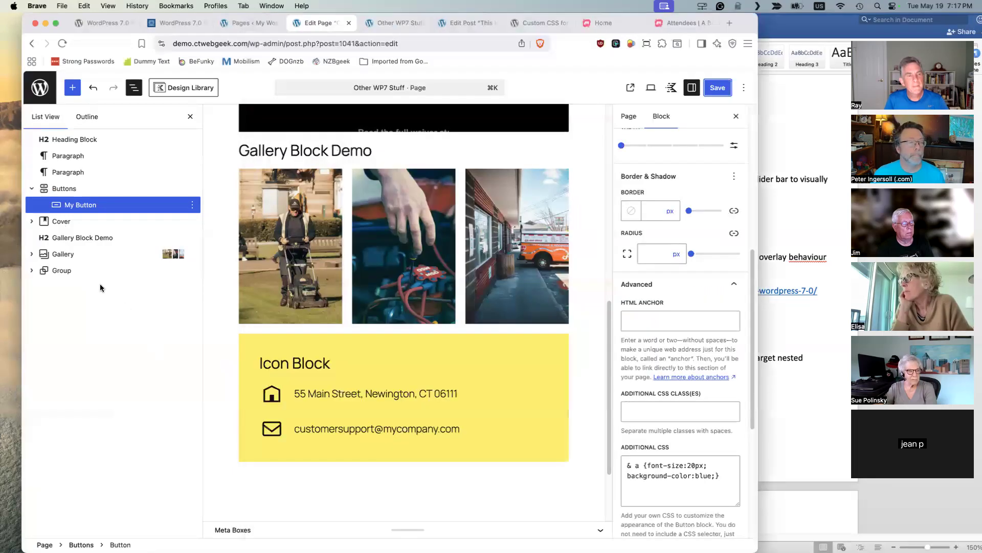
Expand the Group containing the Icon Block heading and ungroup its first Row, which holds the home icon and street address.
click(32, 270)
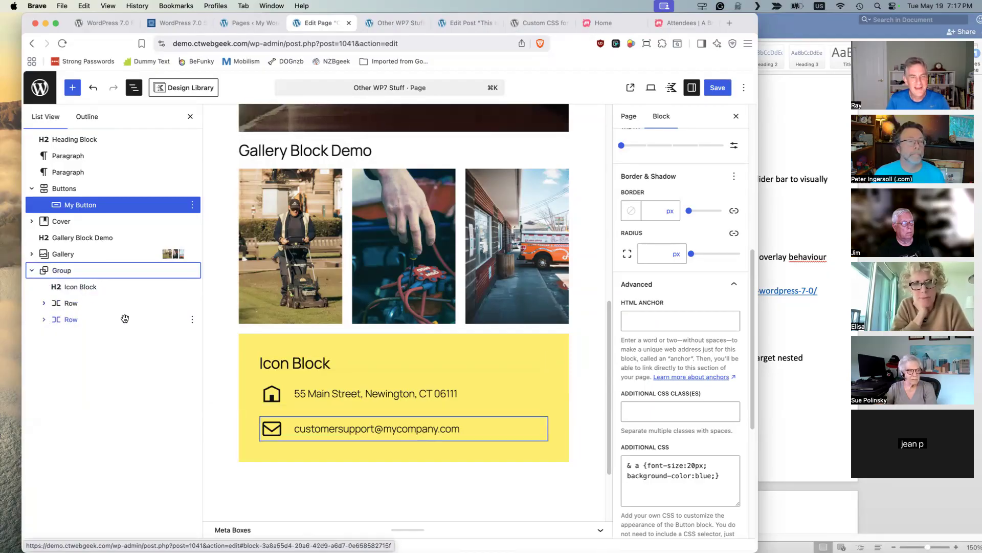
click(44, 303)
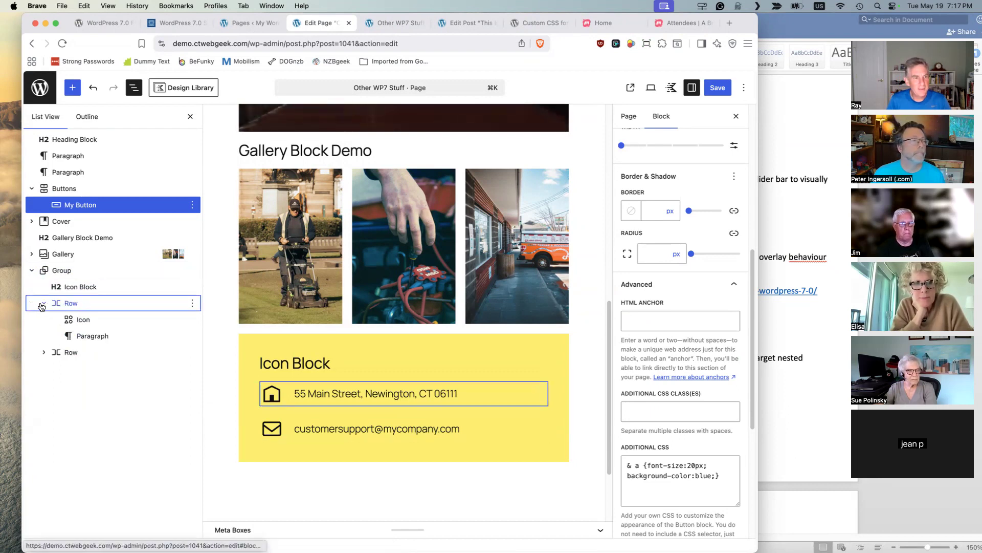
right_click(69, 304)
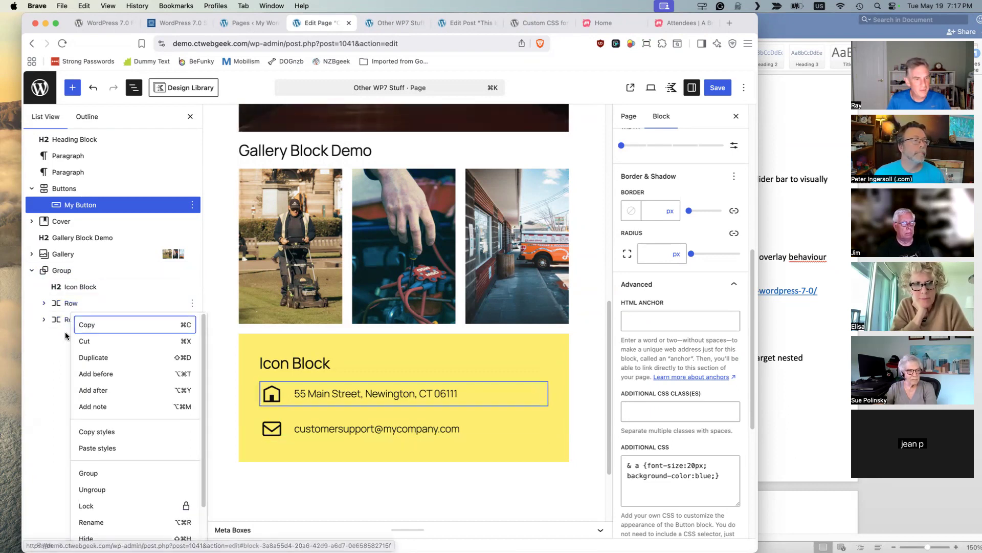
click(93, 489)
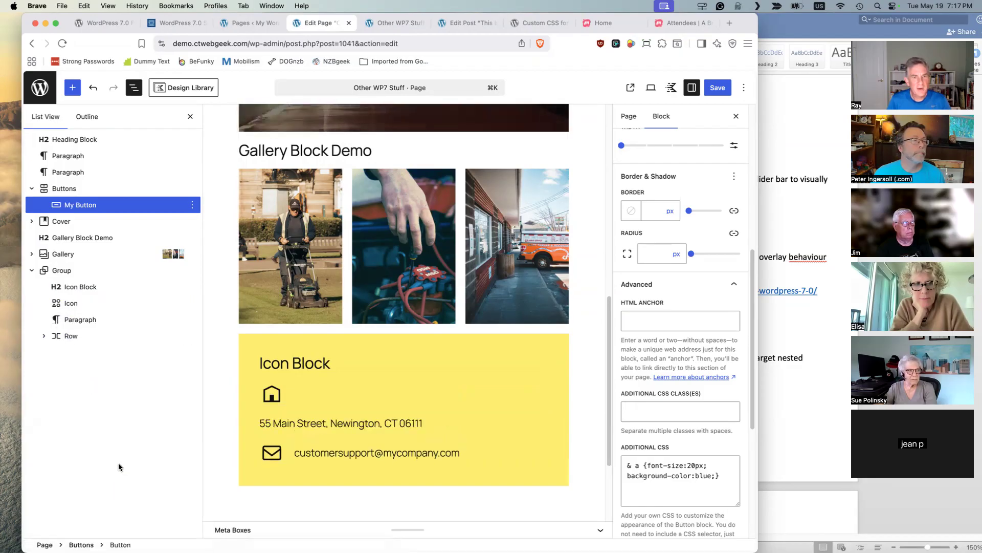
Select the home Icon block and examine the replacement icons offered in the Icon library, keeping the Home icon.
click(81, 304)
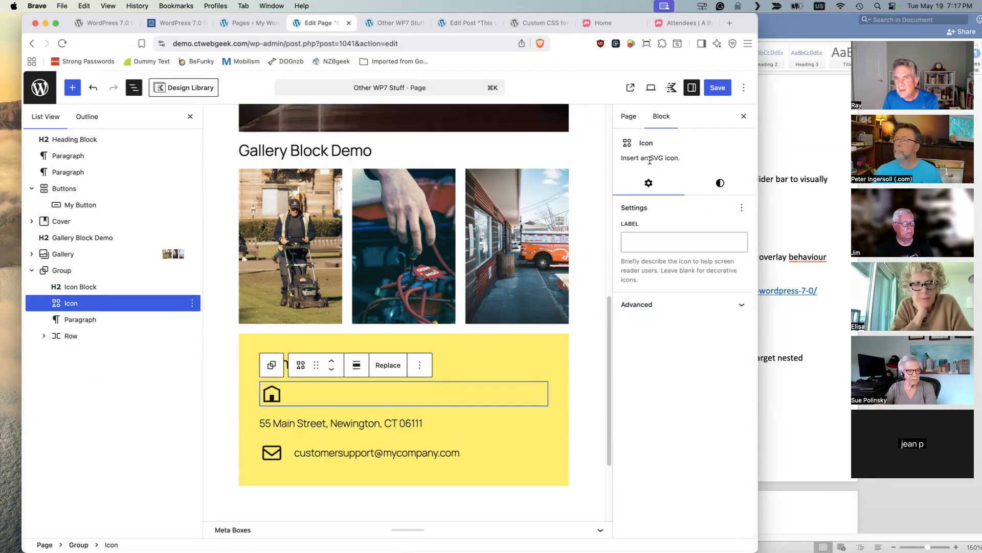
click(394, 370)
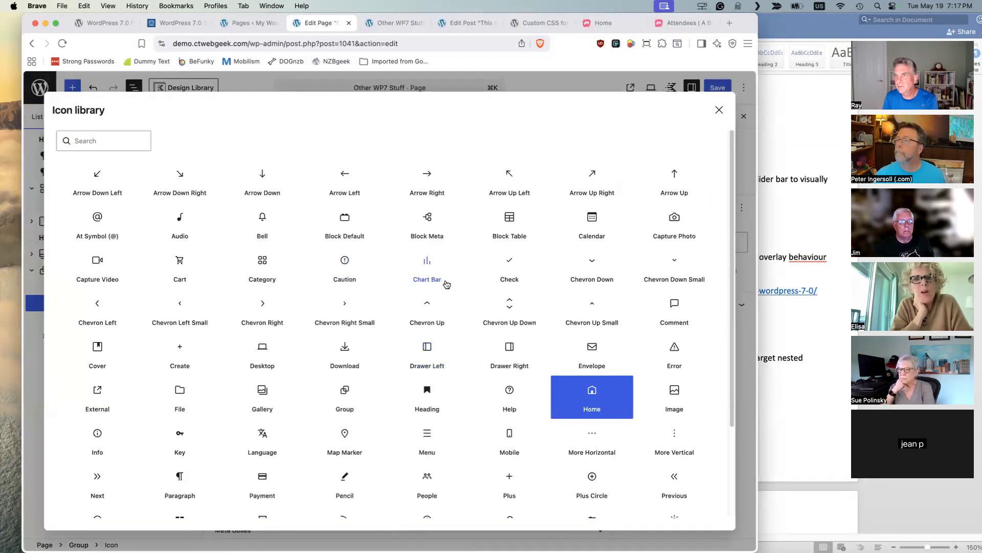
scroll(495, 319, down, 3)
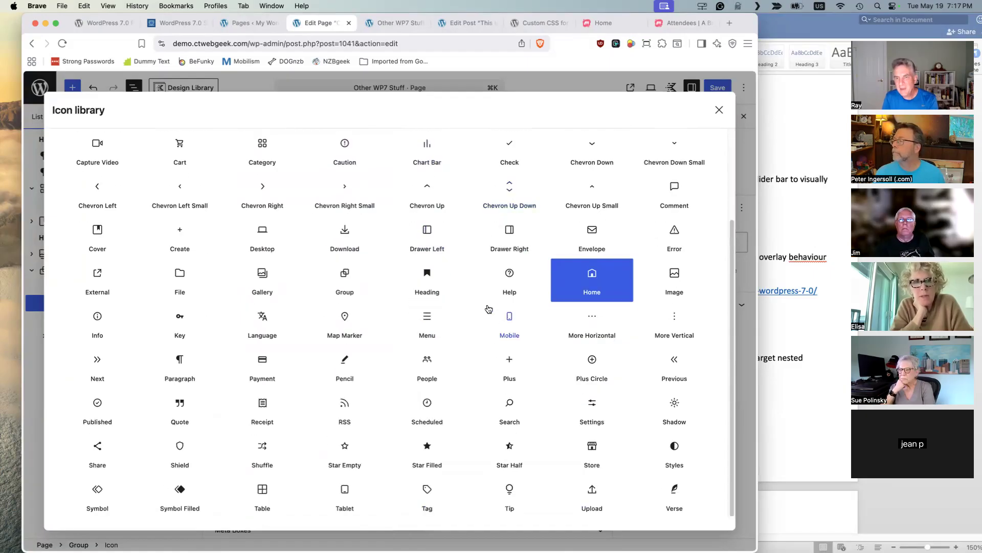
scroll(489, 309, up, 3)
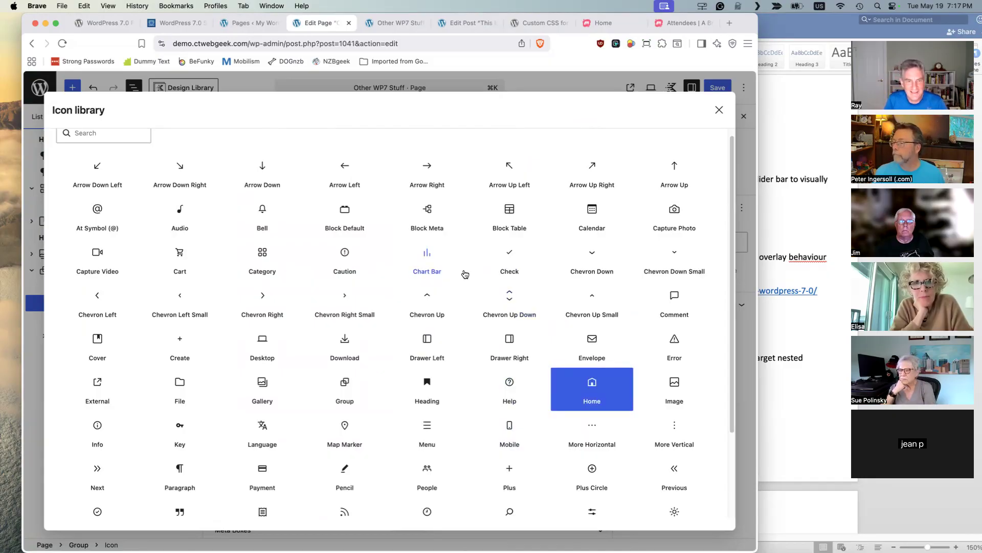
scroll(465, 275, up, 1)
scroll(374, 307, up, 1)
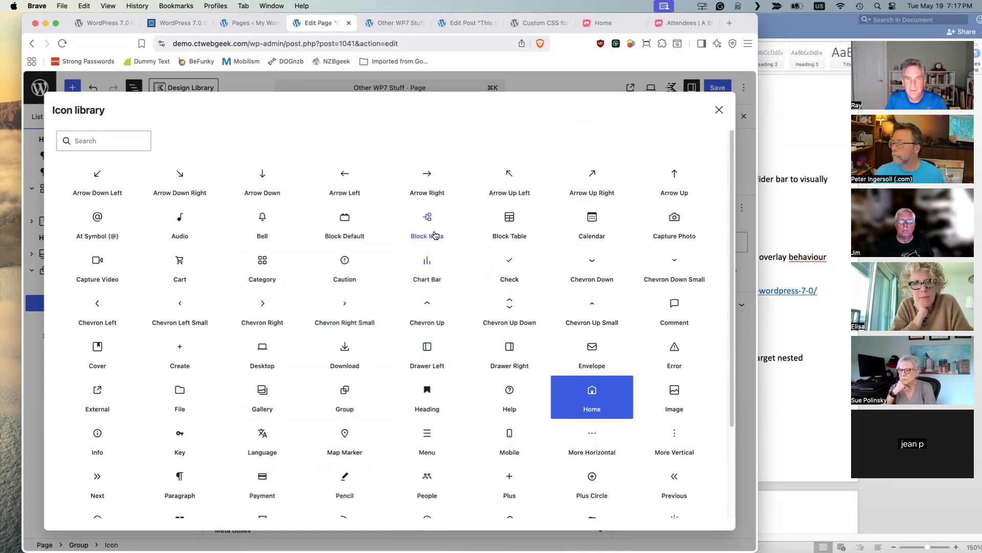
scroll(416, 244, down, 3)
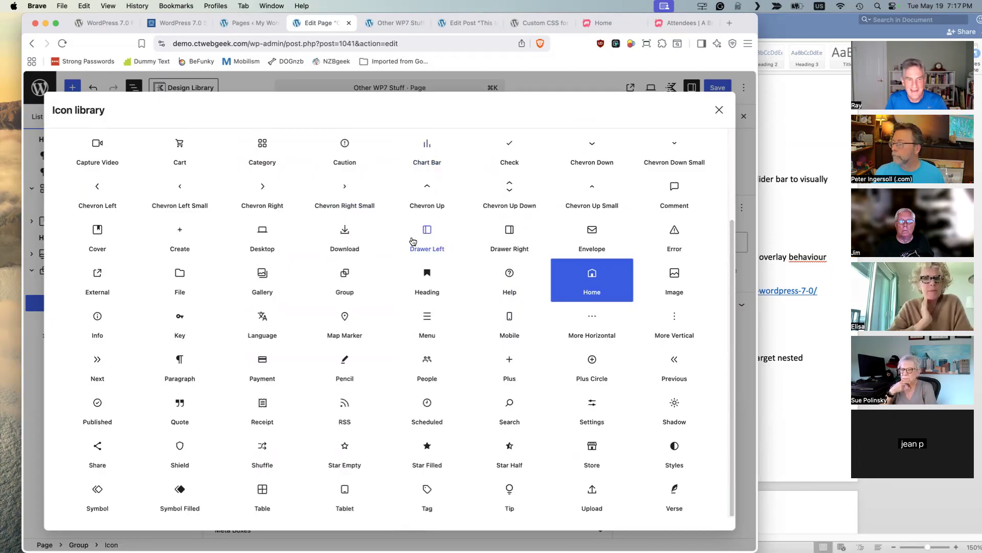
scroll(416, 244, up, 3)
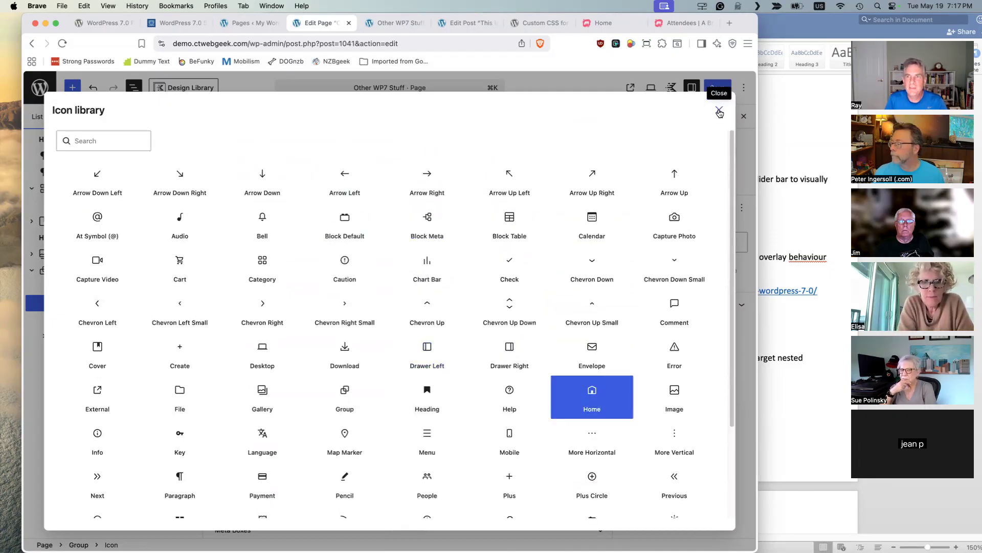
key(Escape)
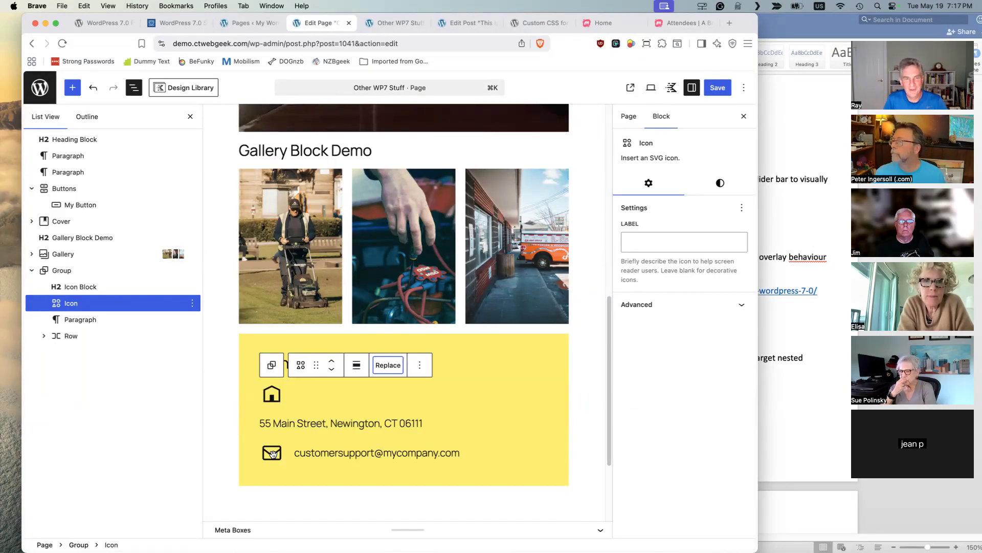
Check the home icon's style settings, and combine the icon and street address paragraph into a Group converted to a Row.
click(279, 401)
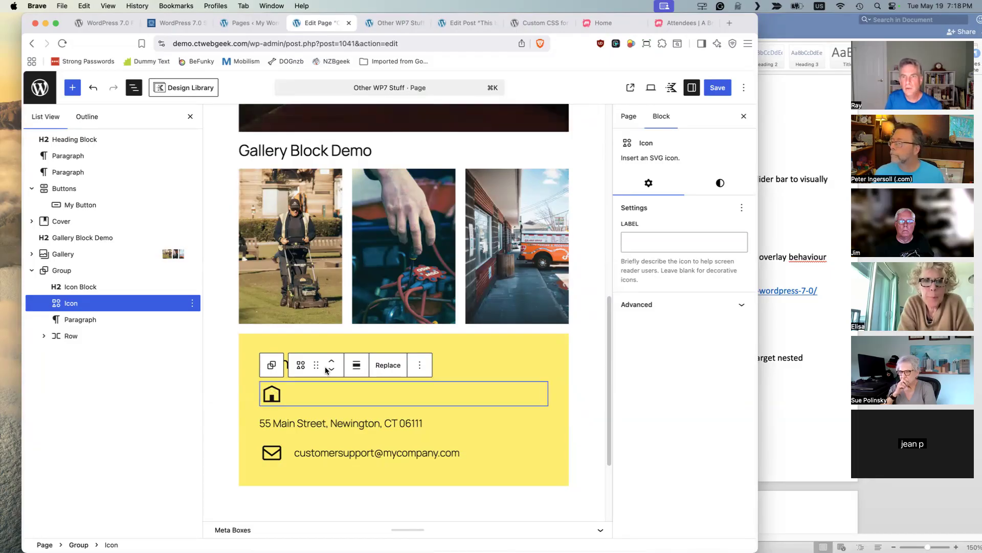
click(721, 183)
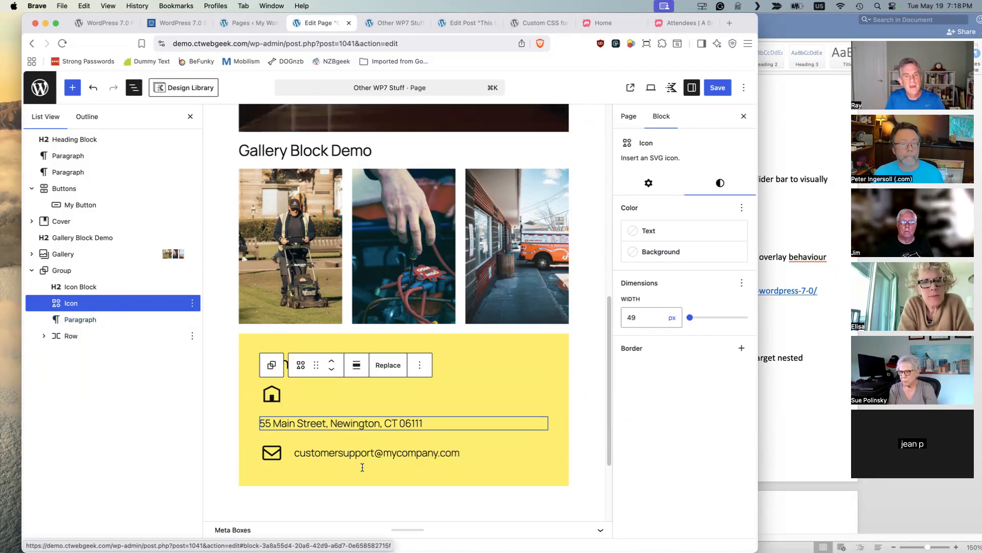
shift+click(101, 320)
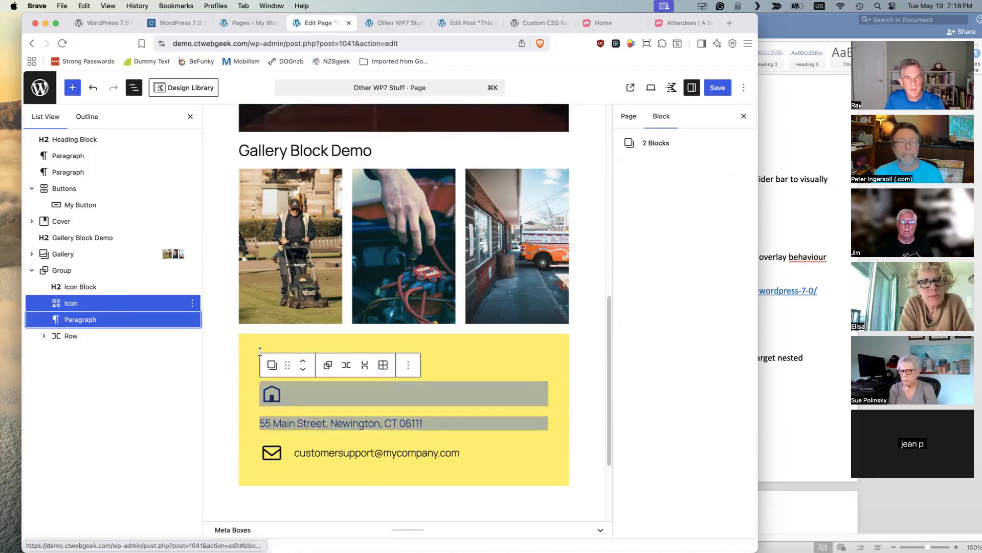
click(272, 364)
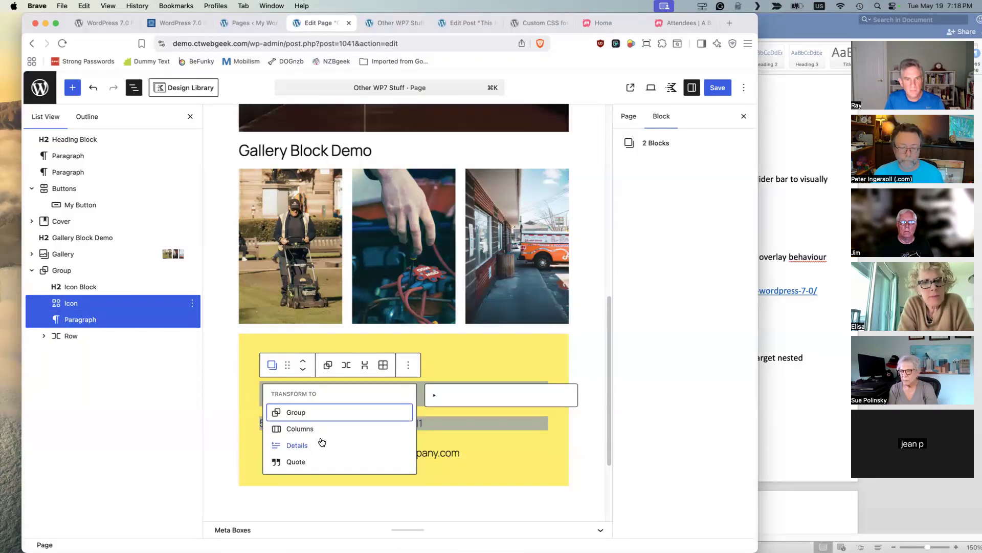
click(311, 413)
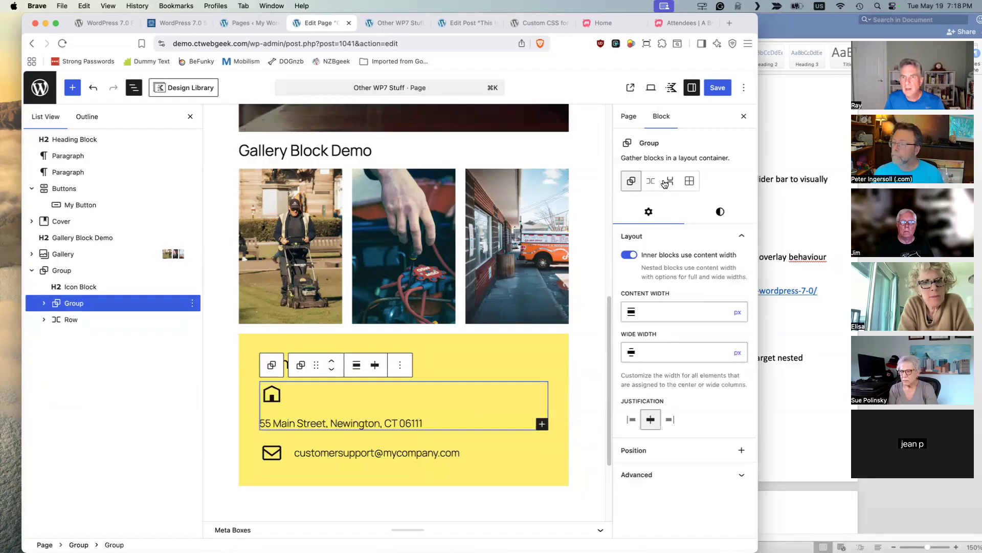
click(654, 181)
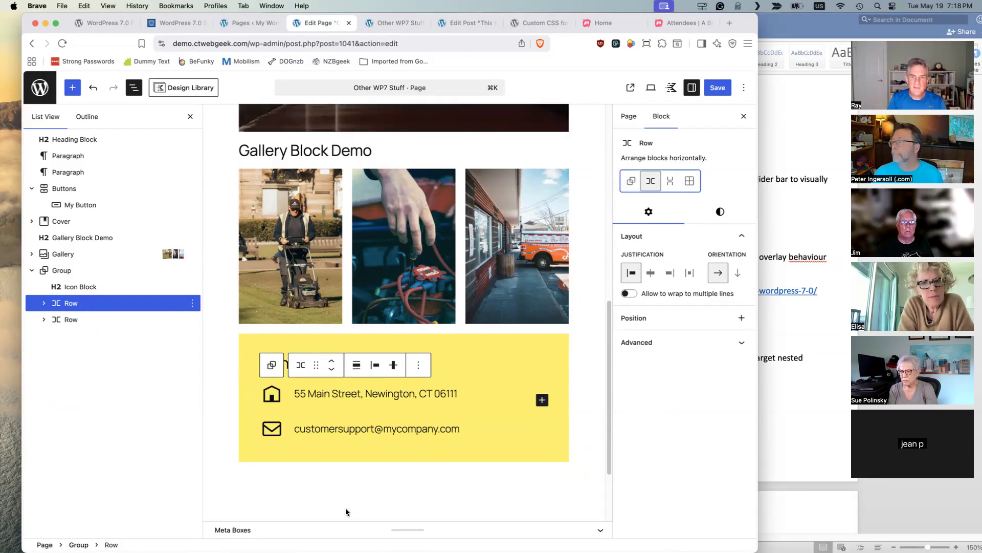
Select the home icon inside the new Row and look through the Icon library again without replacing it.
click(92, 271)
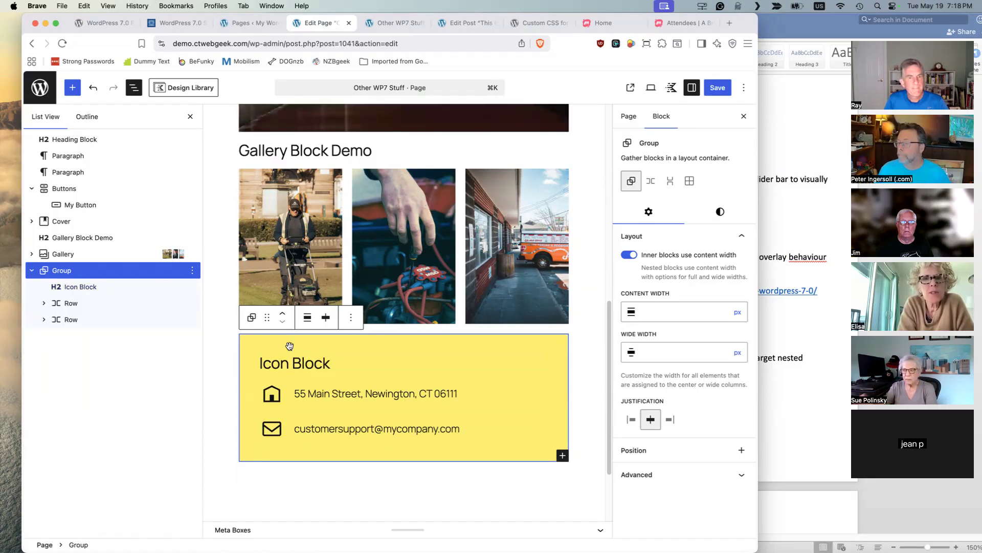
click(272, 393)
click(371, 364)
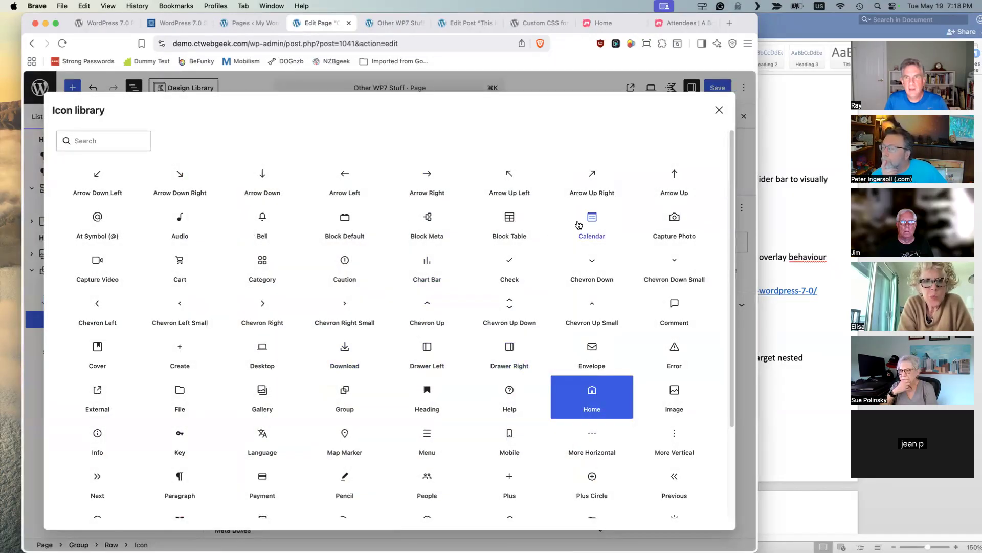
scroll(586, 233, down, 3)
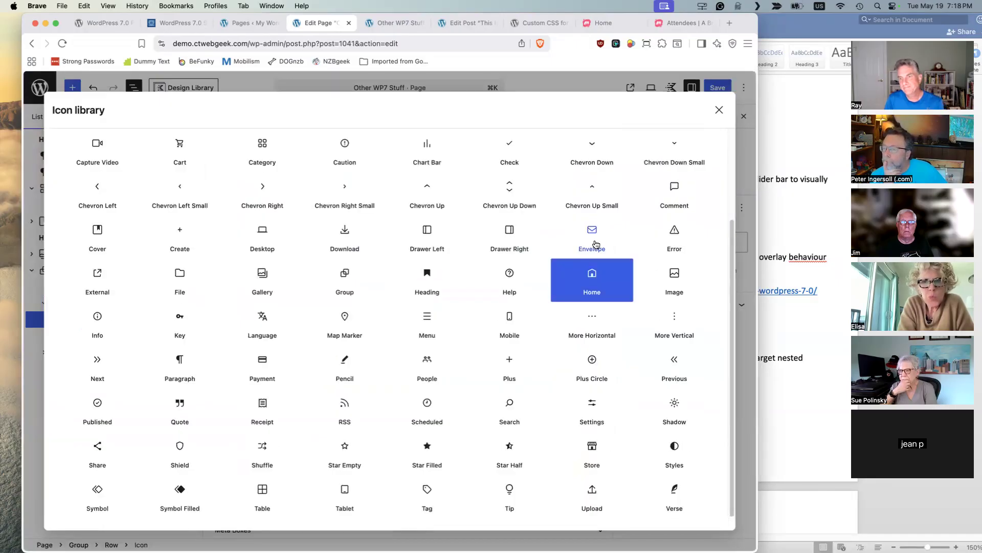
scroll(581, 213, up, 3)
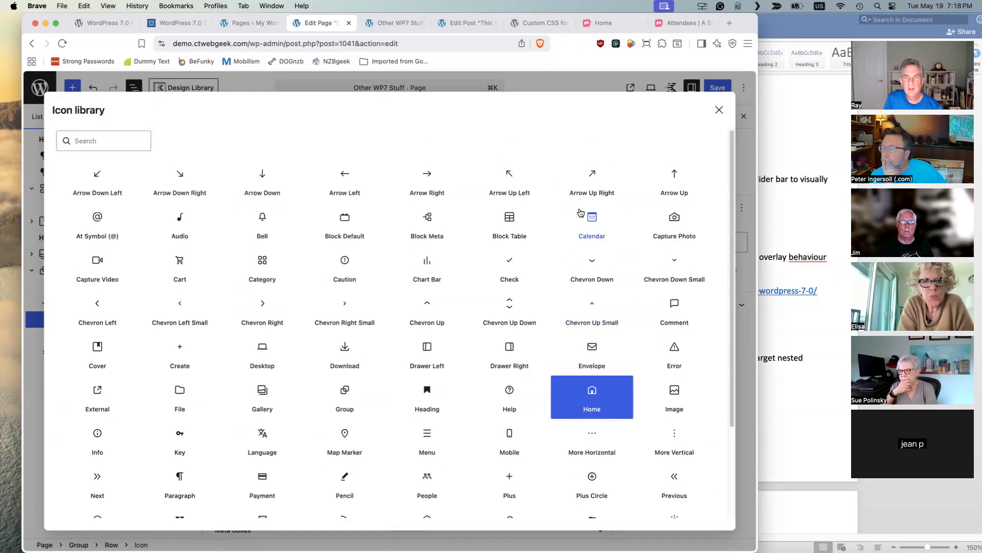
click(720, 110)
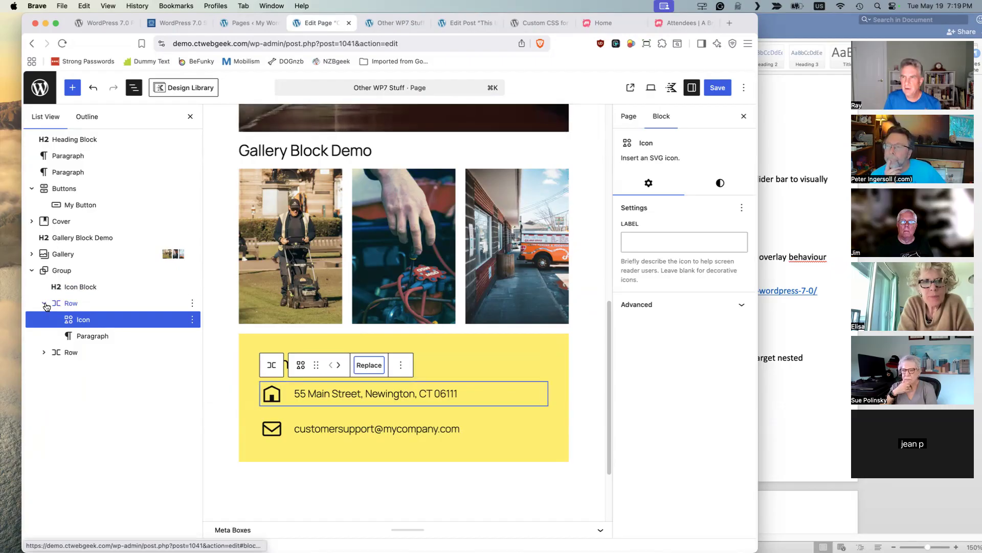
Collapse the street address Row in the block list and save the page.
click(45, 303)
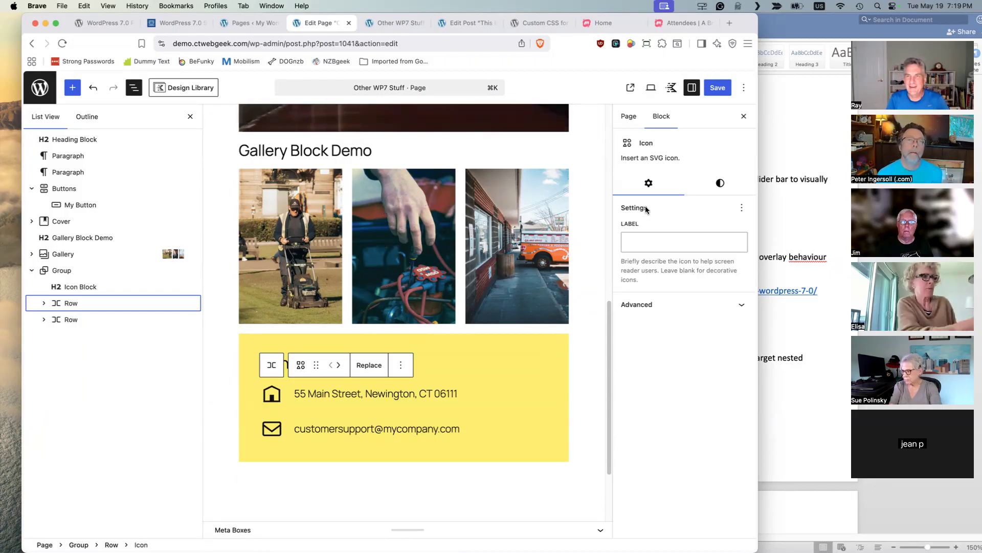
click(717, 88)
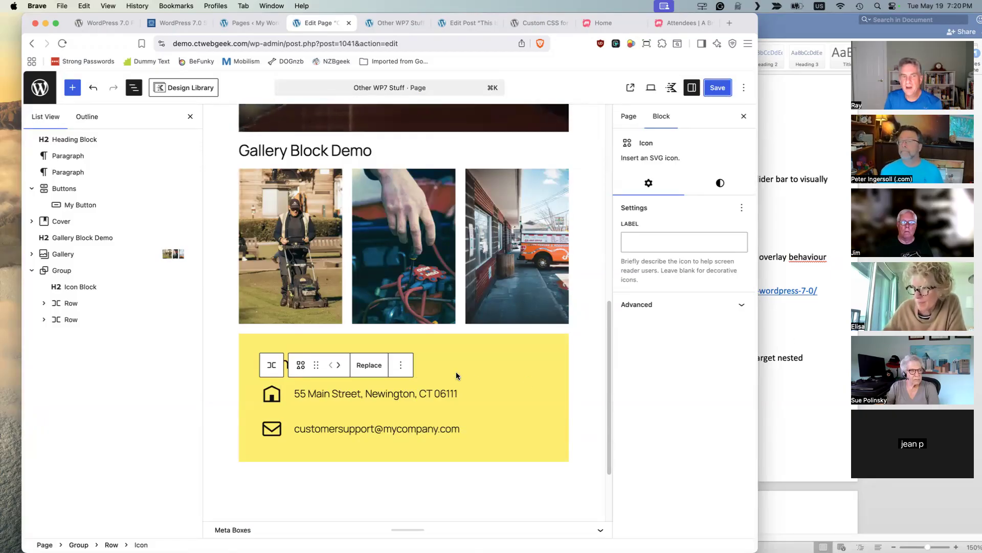
Consult the Other Stuff list in the Word outline, and add an empty paragraph below the Icon Block group in Brave's page editor.
click(788, 336)
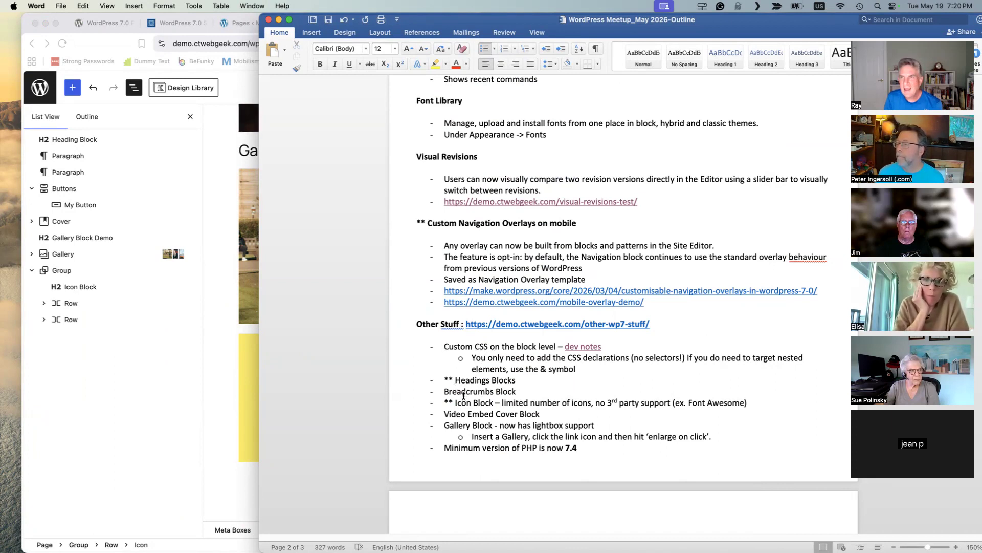
click(152, 347)
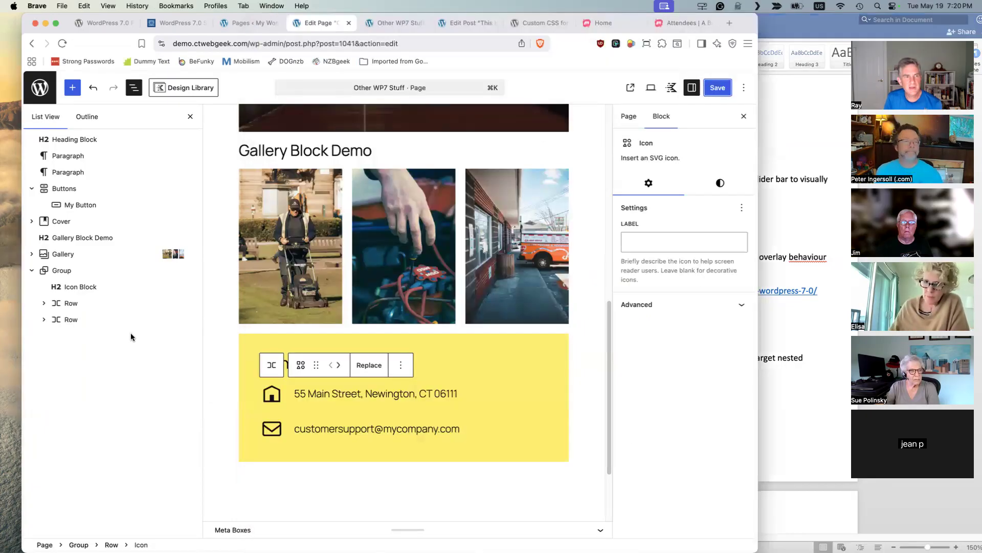
click(447, 476)
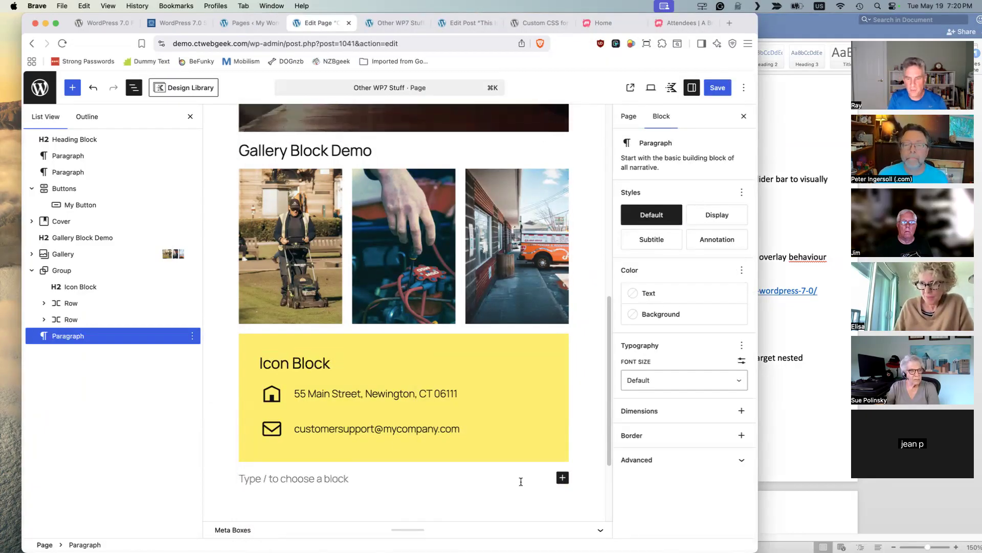
In the This Is My Blog Post editor, add a Heading block reading "Heading2" below the button and view its heading level options.
click(463, 23)
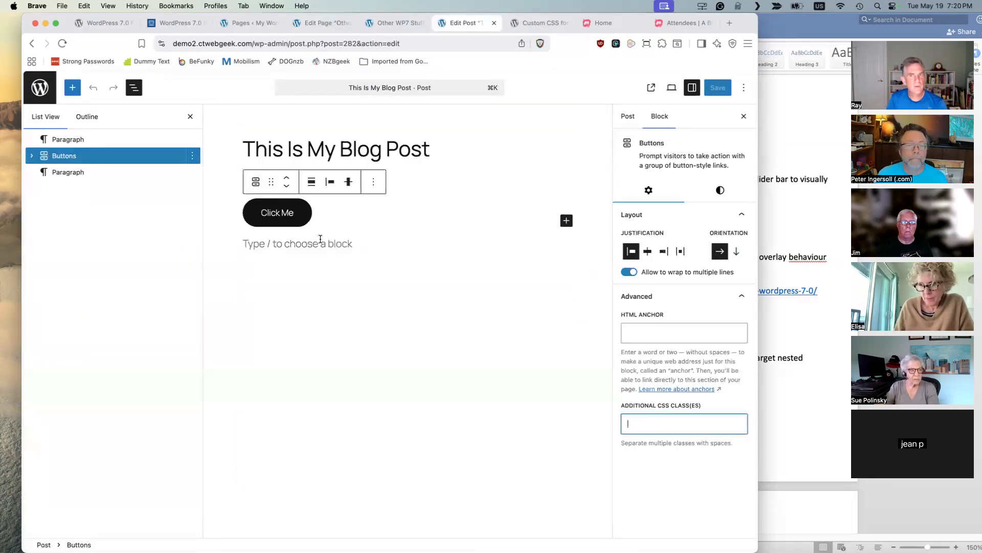
click(302, 243)
text(/h)
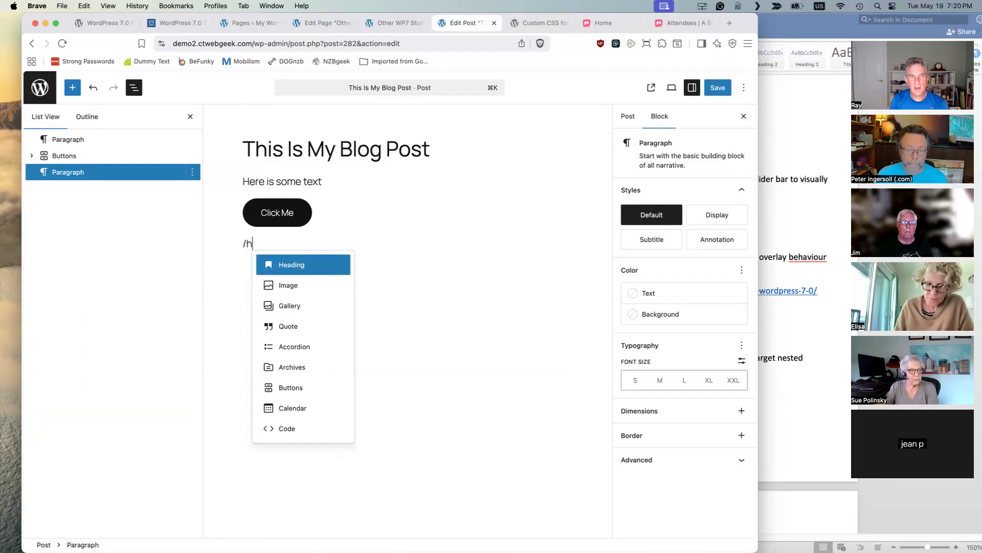
key(Return)
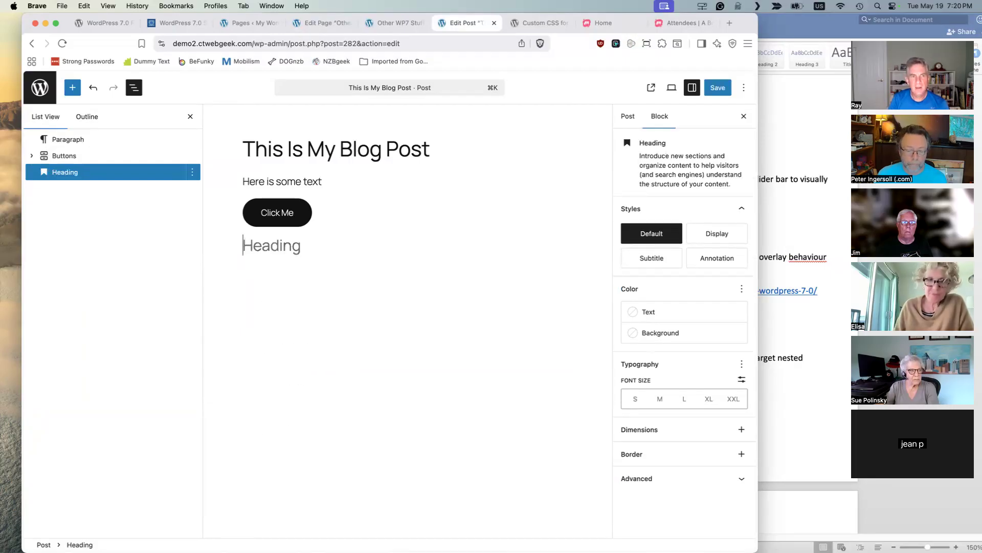
text(Heading2)
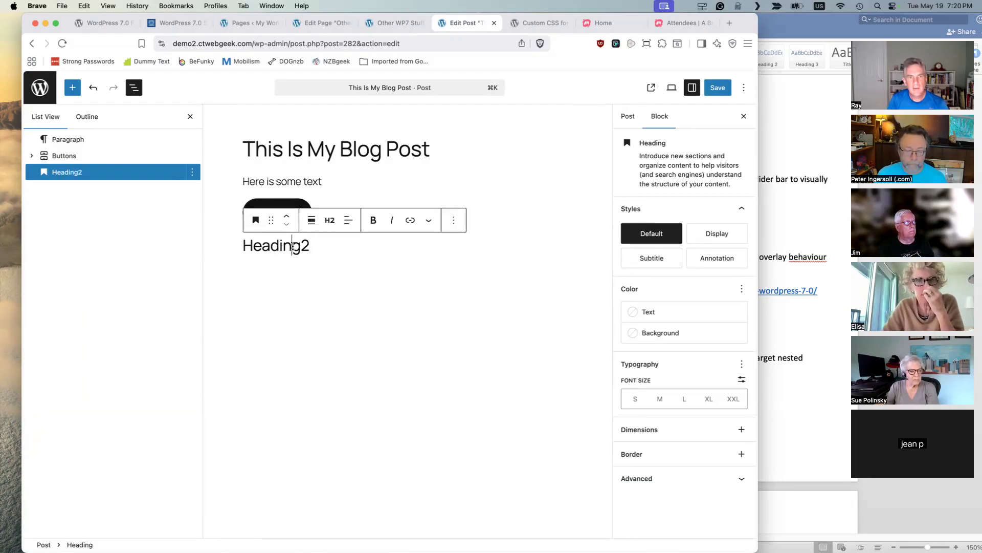
click(330, 221)
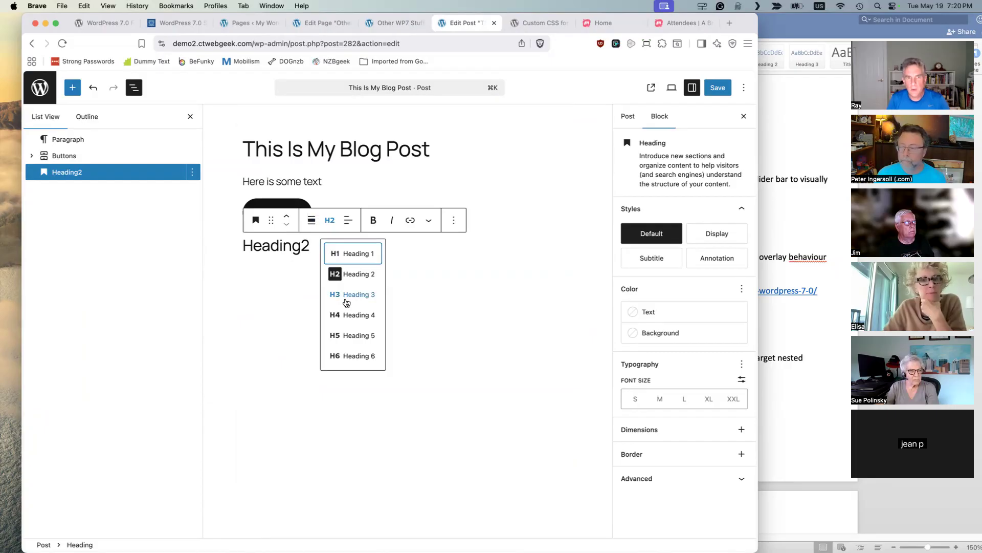
click(457, 324)
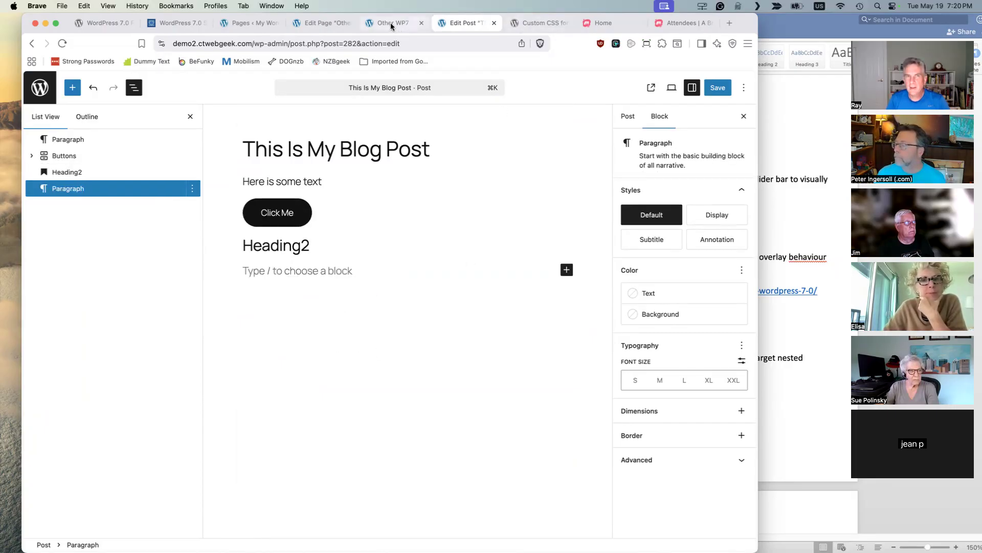
In the Other WP7 Stuff page editor, insert a Heading 5 block reading "Heading 7" below the Icon Block group.
click(323, 23)
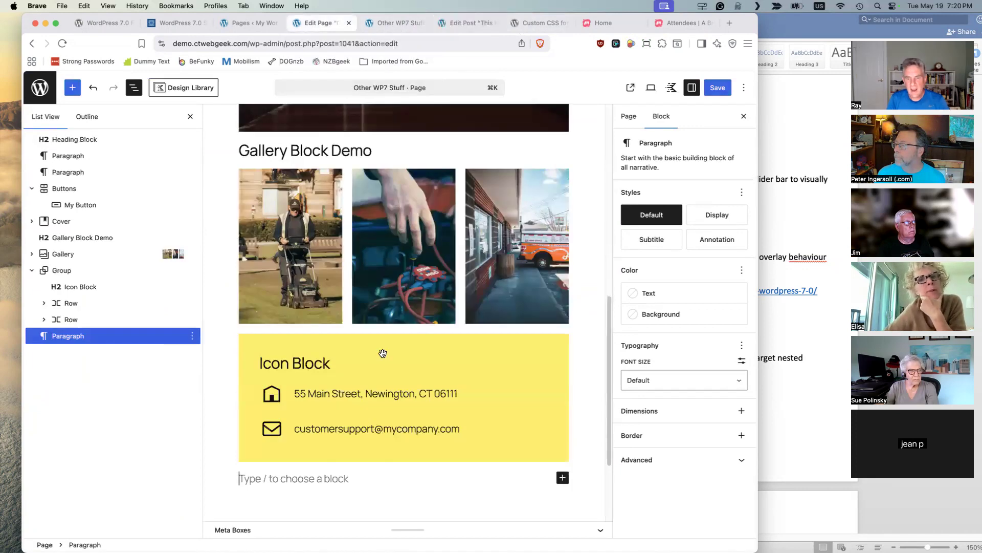
text(/h)
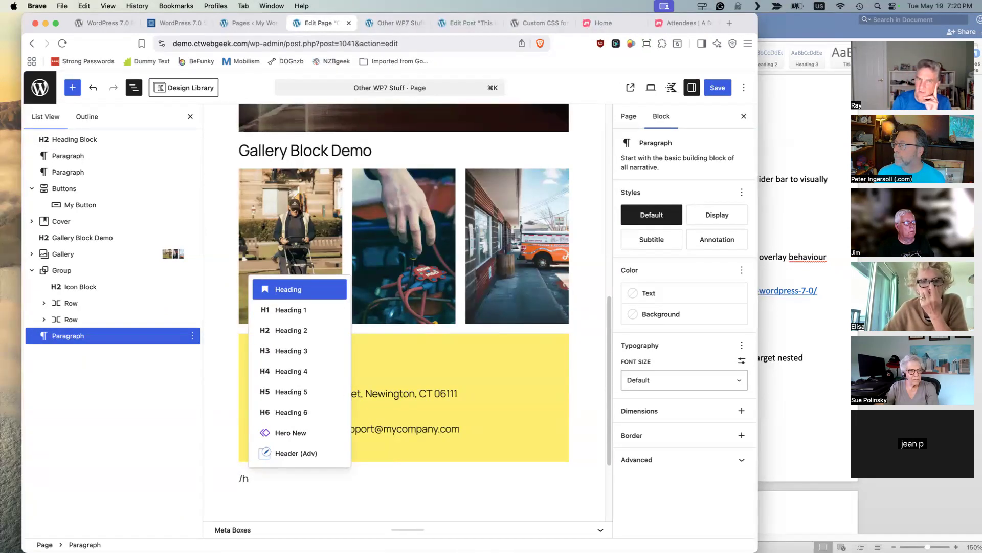
key(Down)
key(Down)
key(Down)
key(Down)
key(Down)
key(Down)
key(Up)
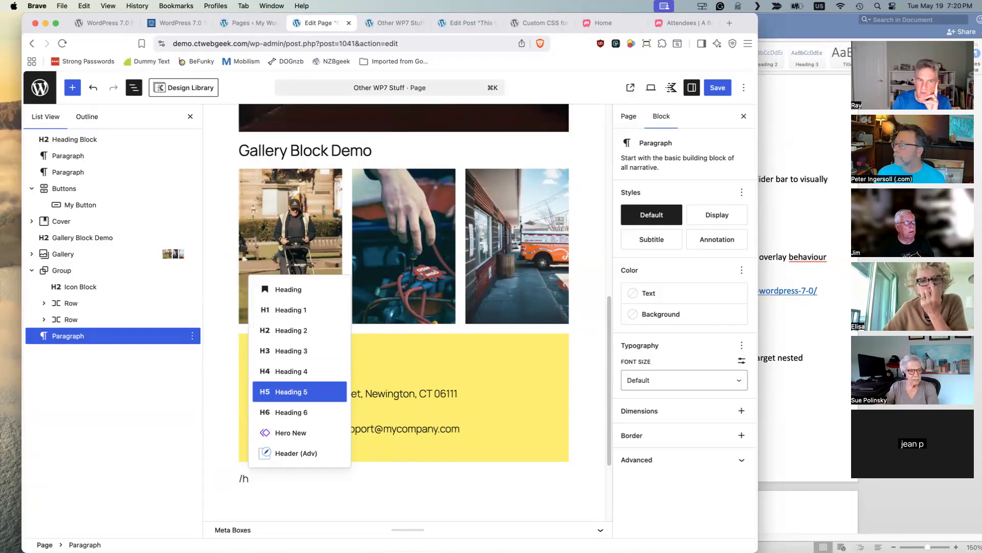
key(Return)
text(Heading 7)
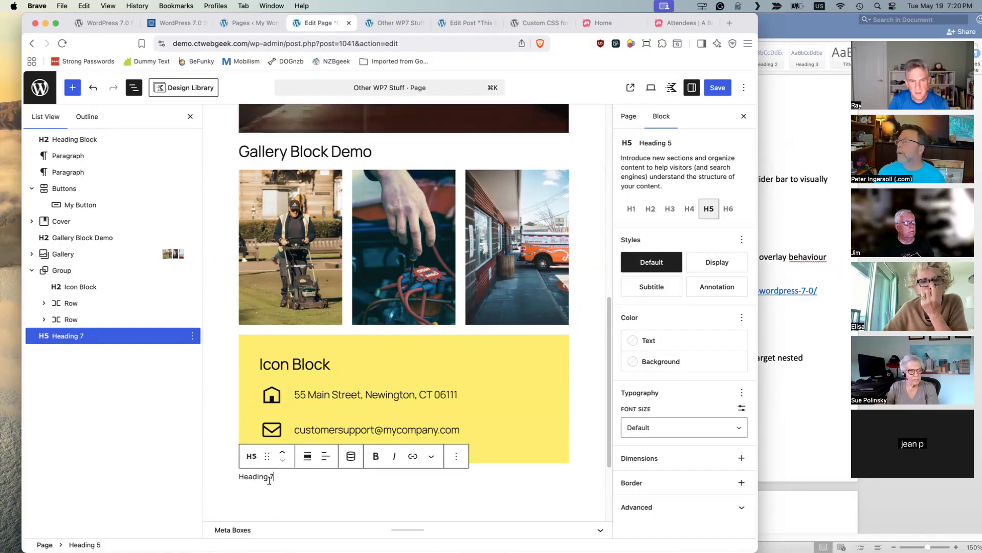
Transform the "Heading 7" block into a Heading 2 and search the available blocks for "he".
click(252, 456)
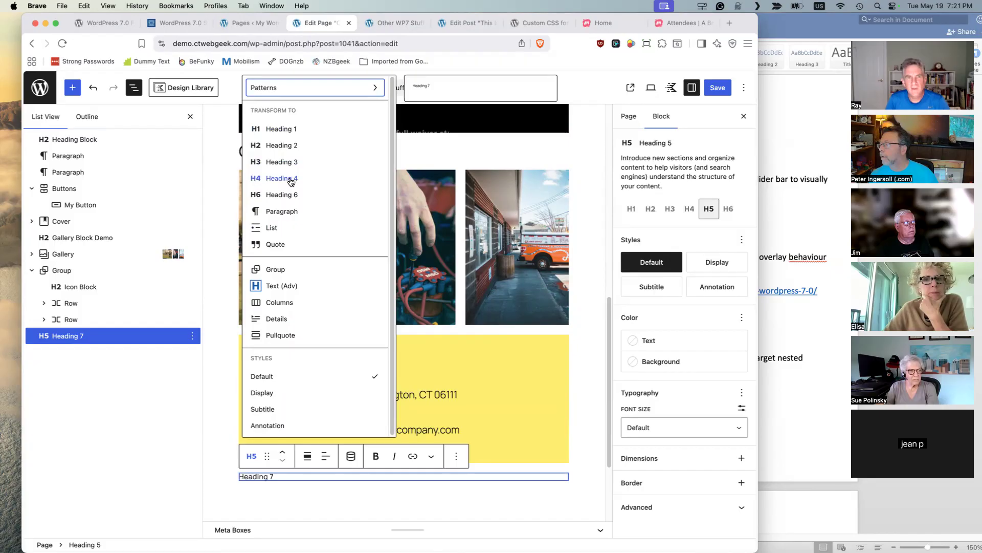
click(285, 146)
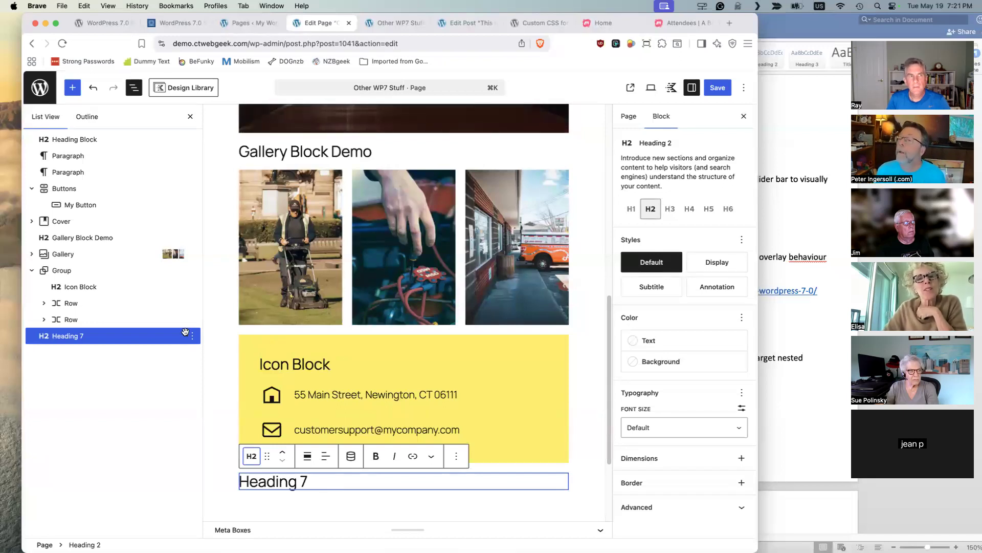
click(73, 88)
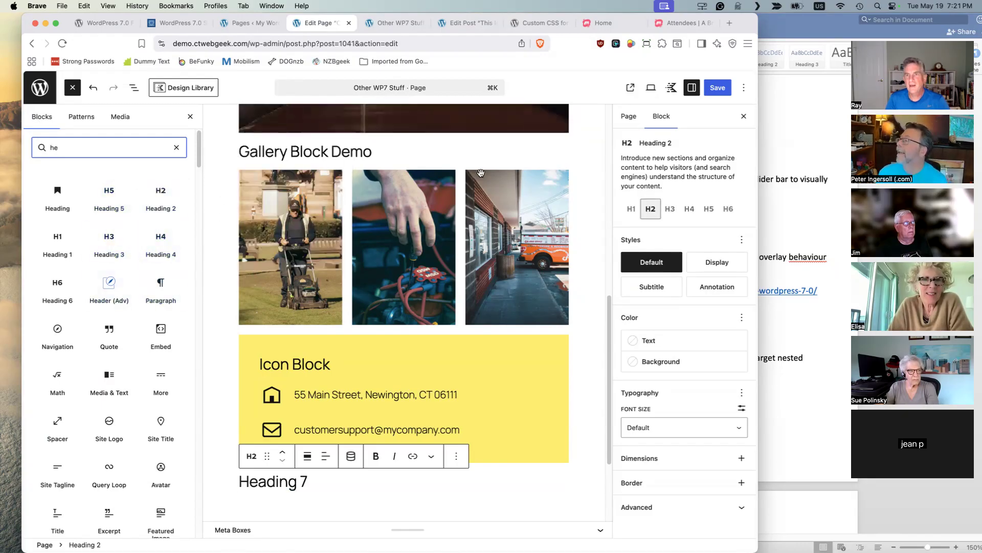
Switch to the Word outline and review its Custom Navigation Overlays and Other Stuff sections.
click(811, 135)
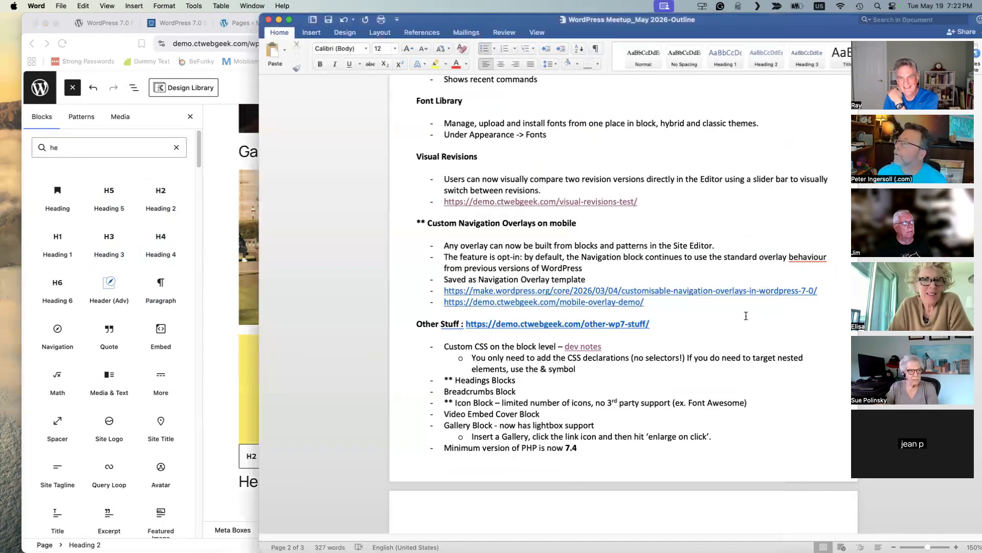
scroll(687, 379, down, 2)
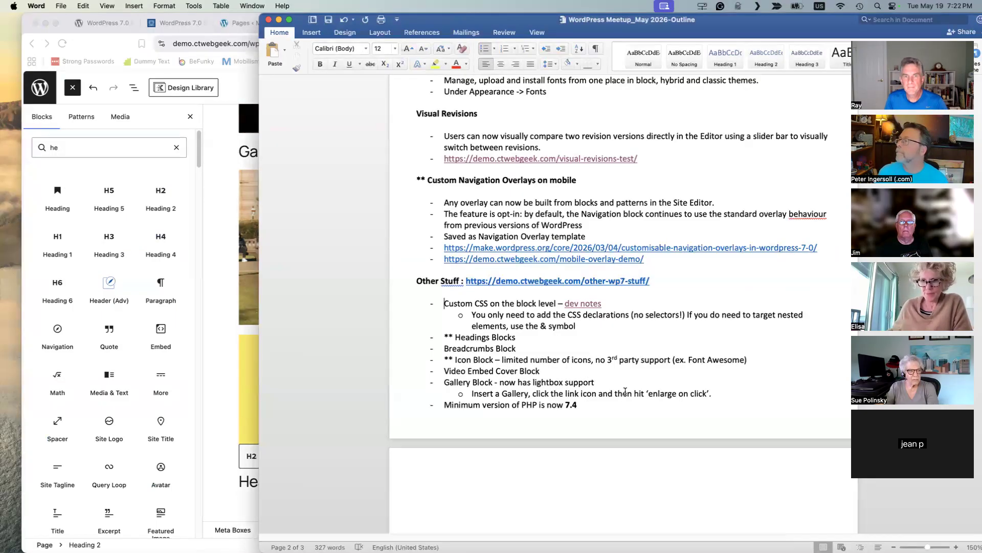
scroll(626, 391, up, 4)
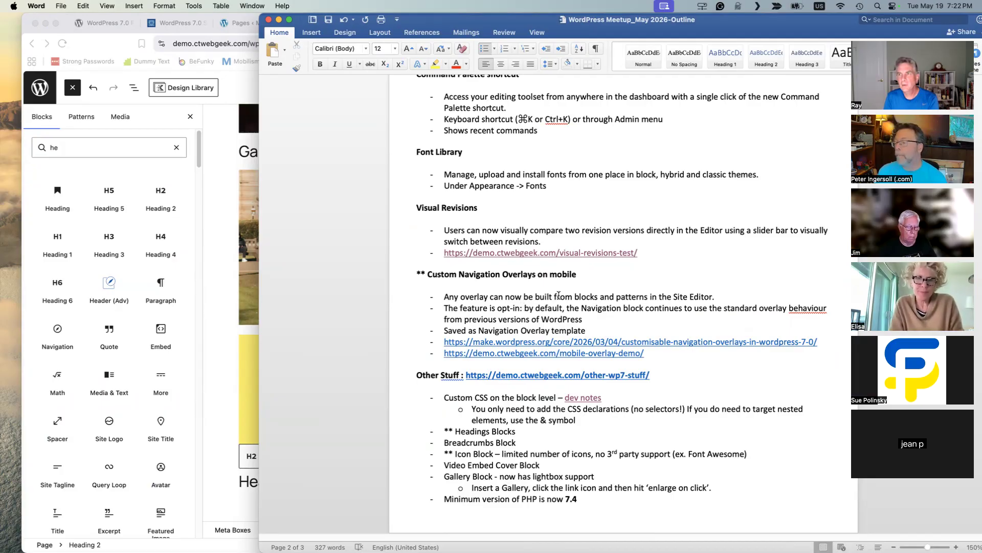
Return to Brave and leave the Other WP7 Stuff page editor for the Pages list, discarding the unsaved changes.
click(220, 156)
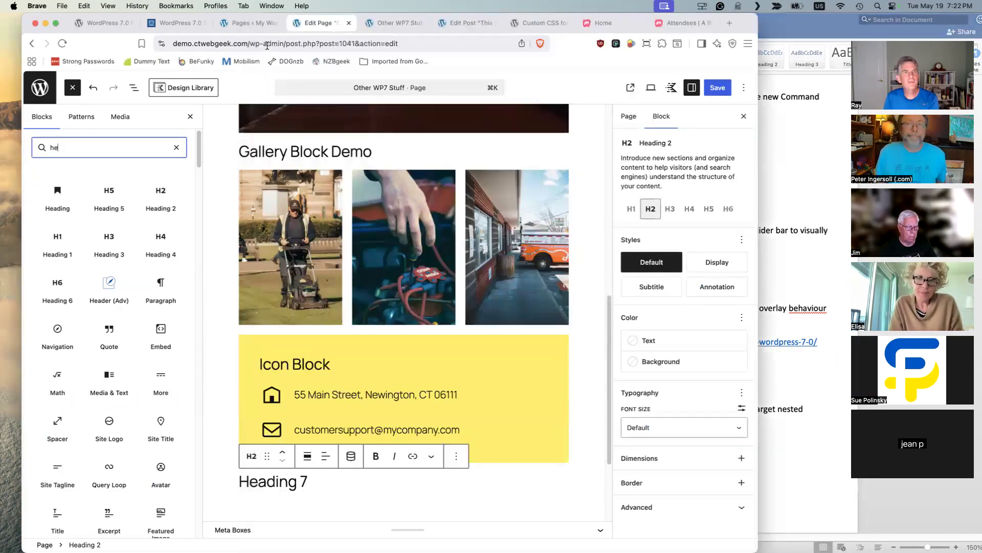
click(40, 88)
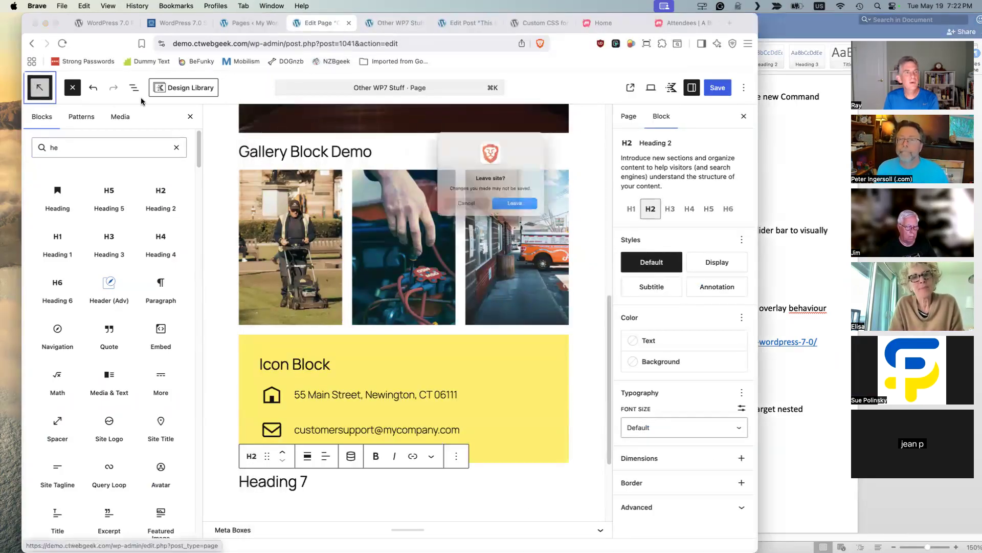
click(527, 215)
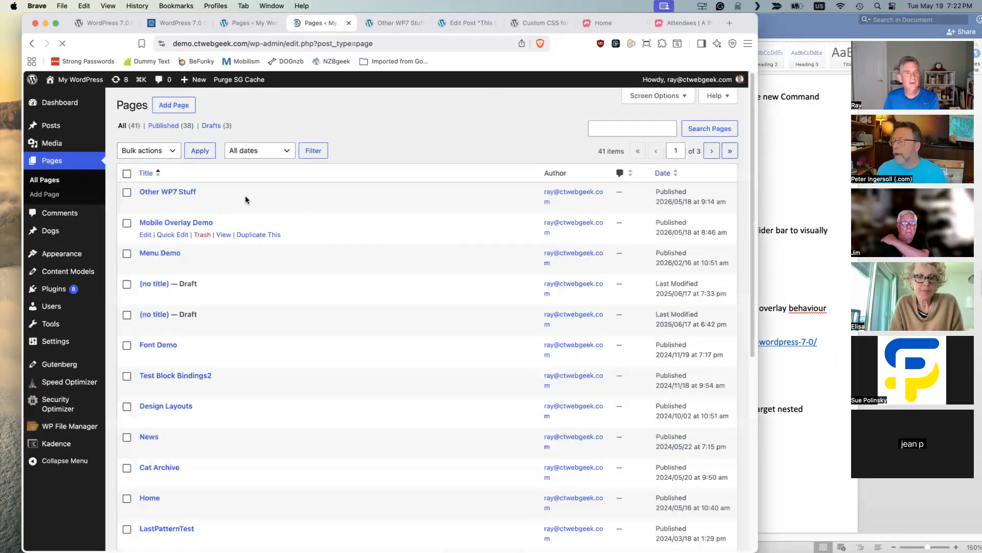
mouse_move(166, 193)
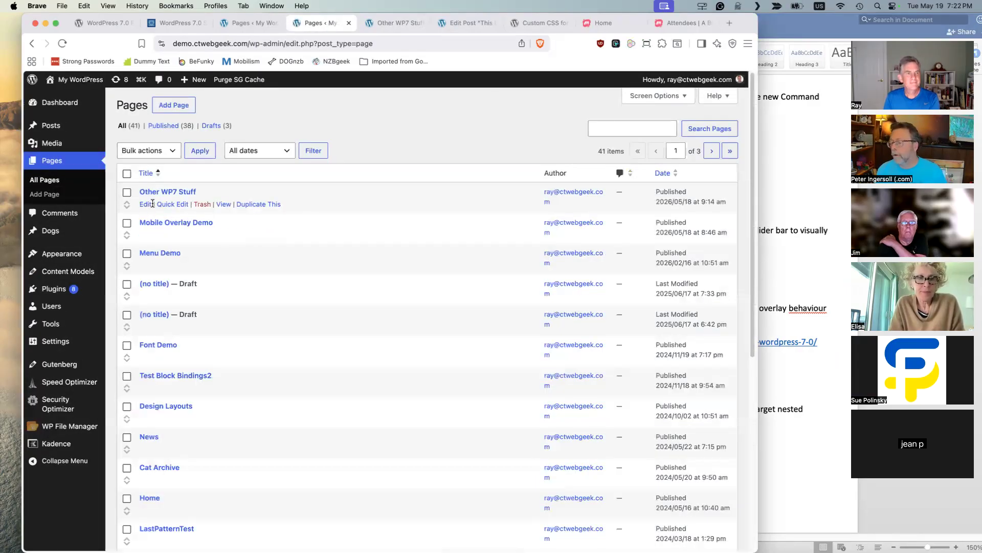
click(147, 204)
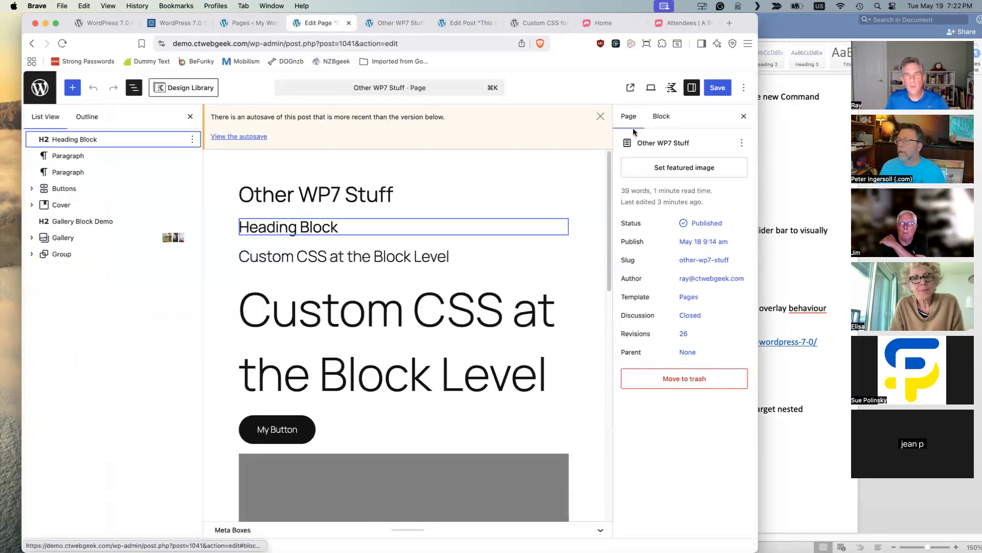
click(40, 88)
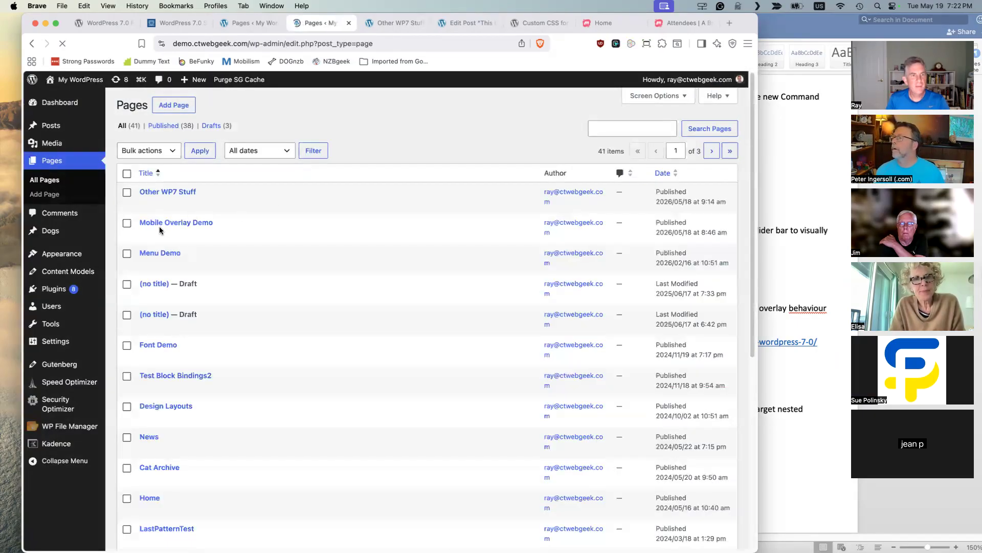
Open the Mobile Overlay Demo page for editing, insert a Navigation block below the title, and save the page.
click(145, 235)
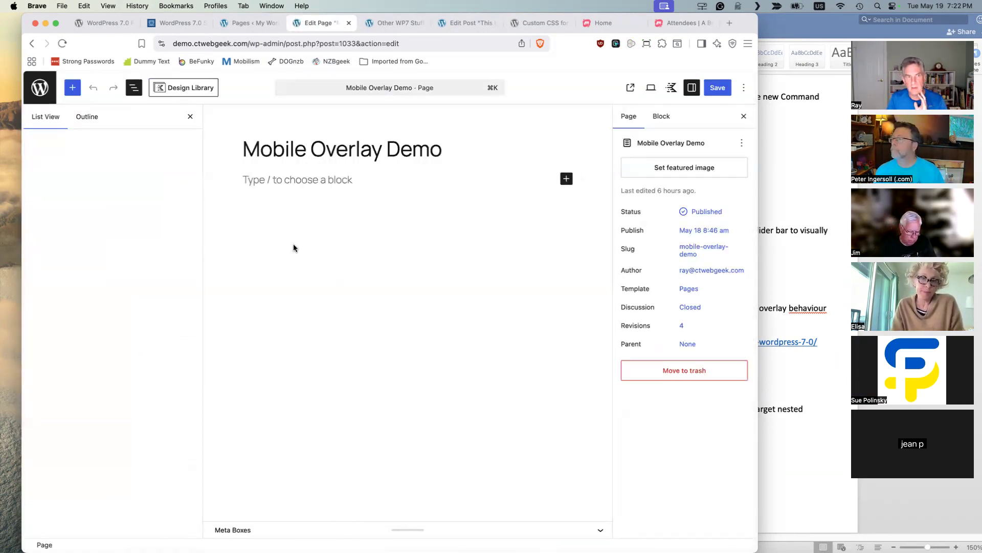
click(282, 179)
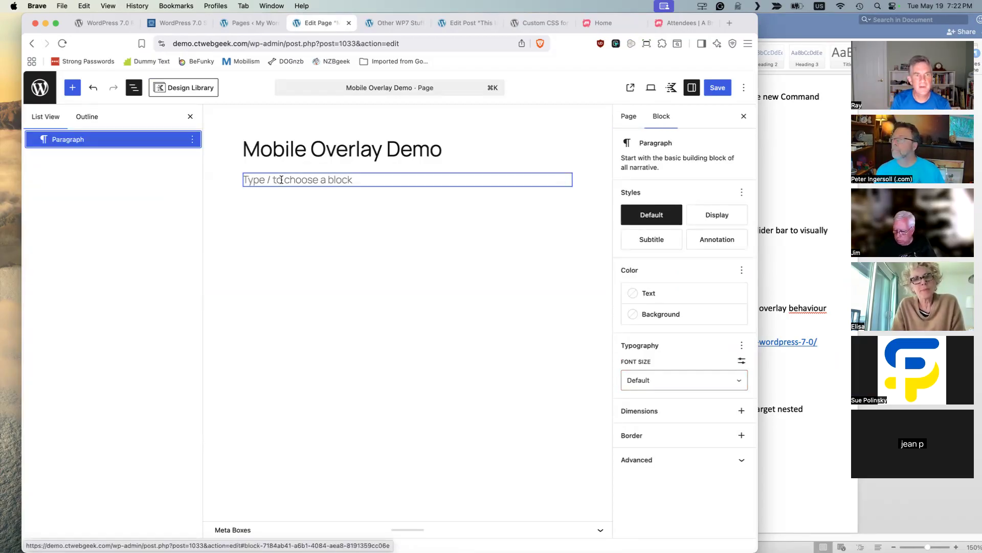
text(/na)
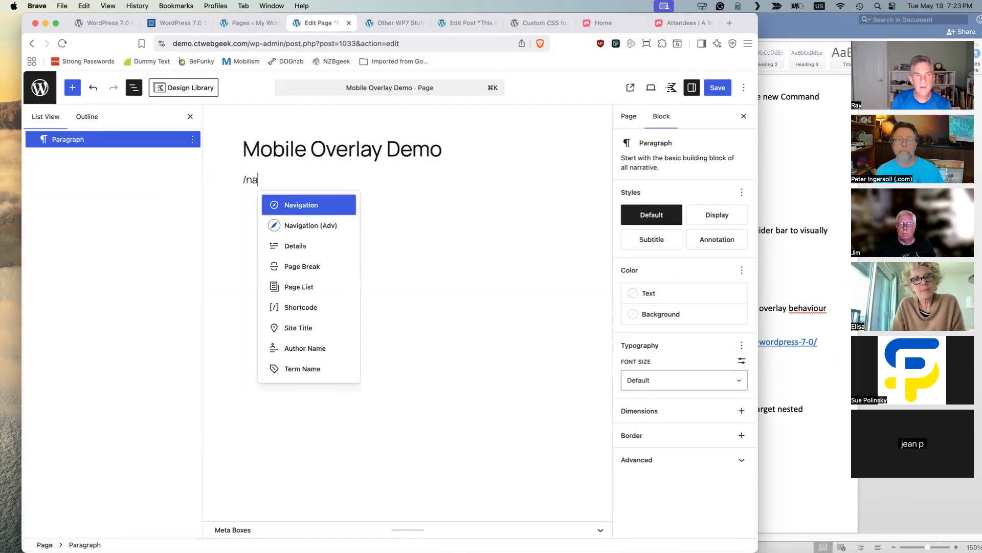
key(Return)
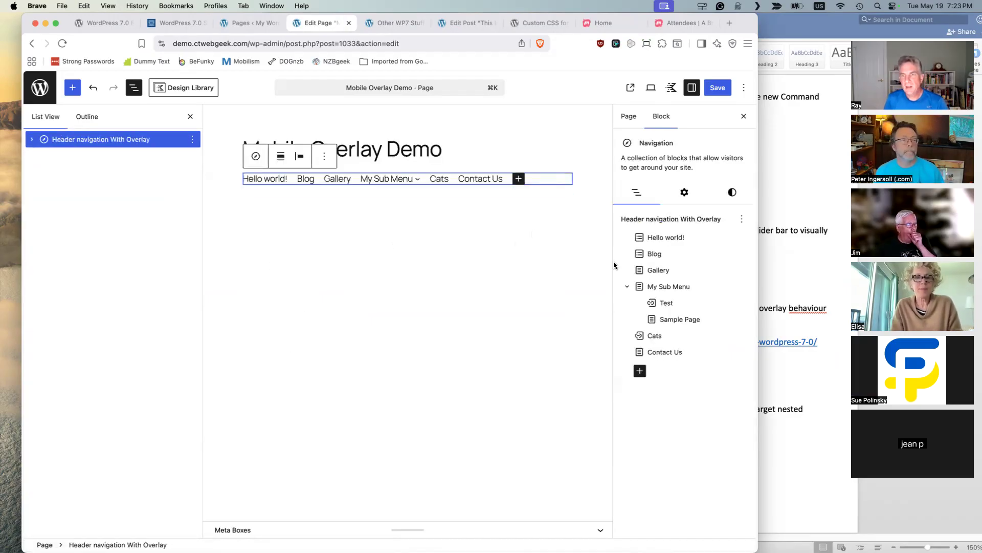
click(729, 87)
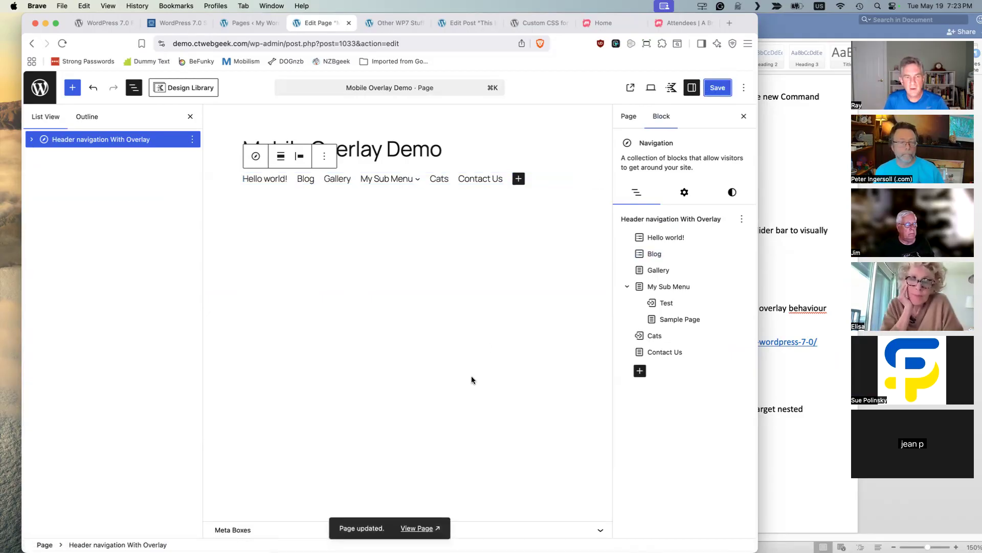
View the published Mobile Overlay Demo page in the developer tools' phone preview and examine the default mobile menu overlay.
click(417, 528)
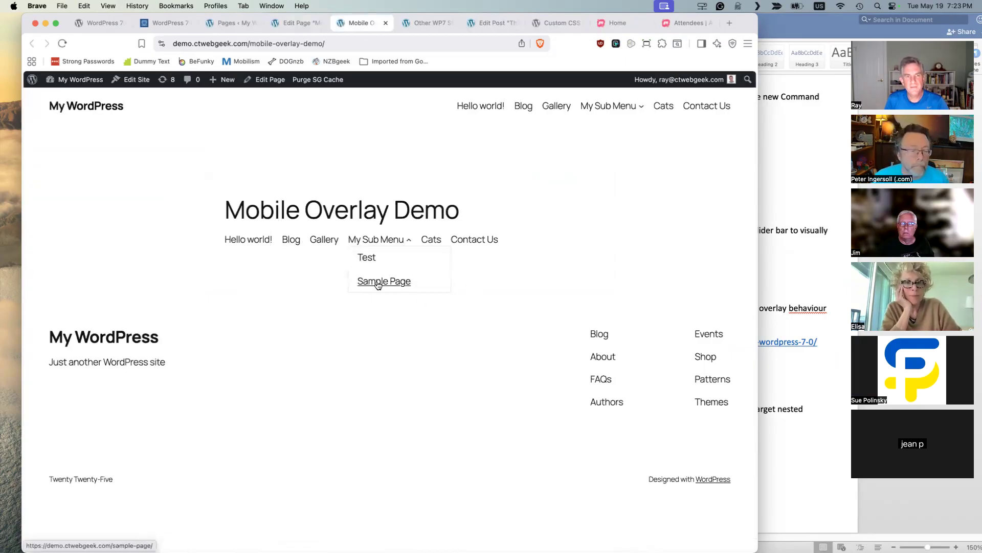
right_click(573, 185)
click(621, 354)
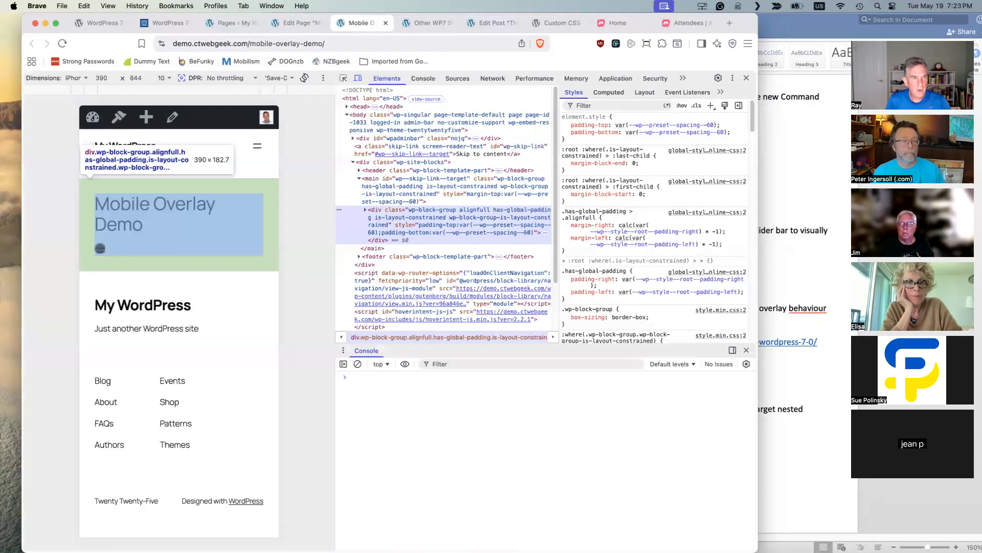
click(100, 250)
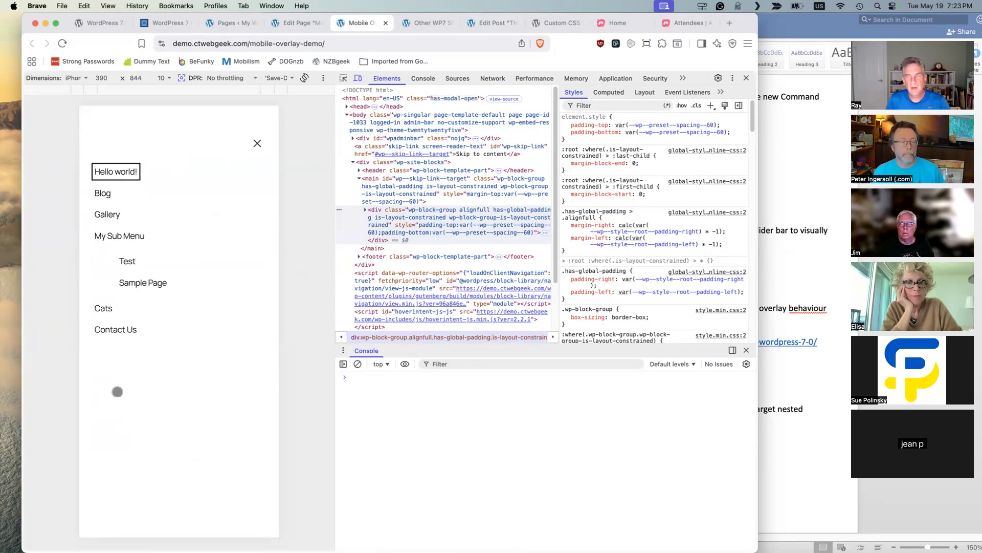
click(257, 143)
In the Mobile Overlay Demo page editor, create a new overlay template for the Navigation block.
click(297, 24)
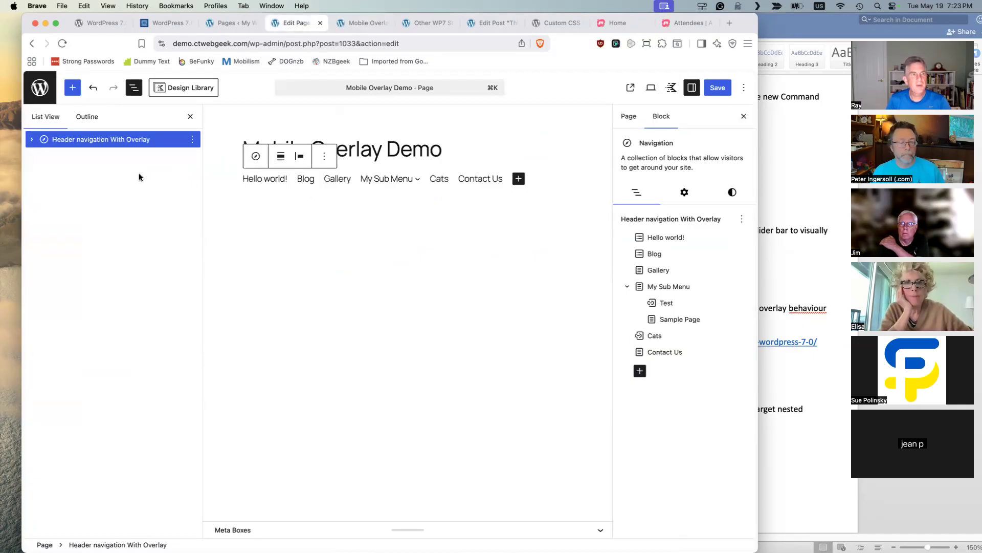
click(685, 194)
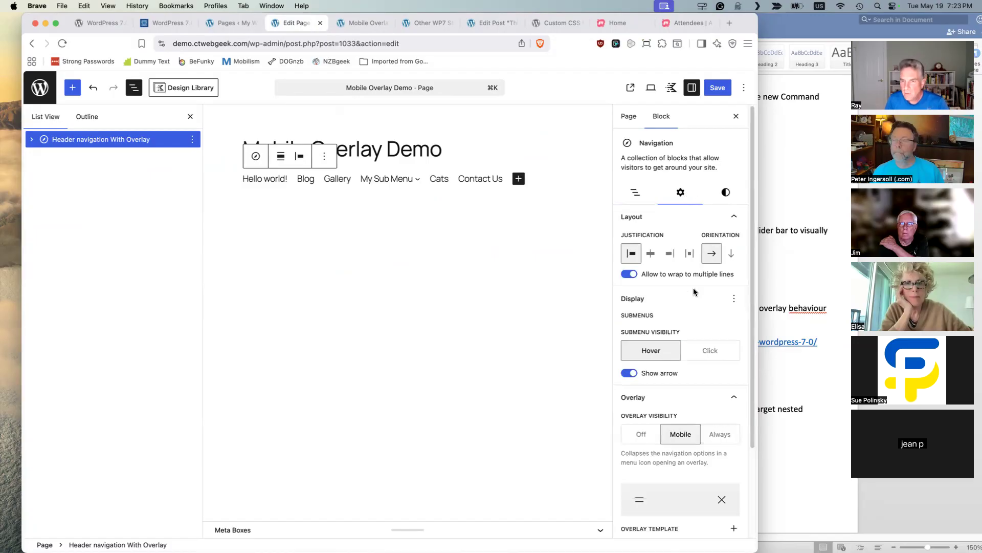
scroll(697, 440, down, 1)
scroll(696, 440, down, 2)
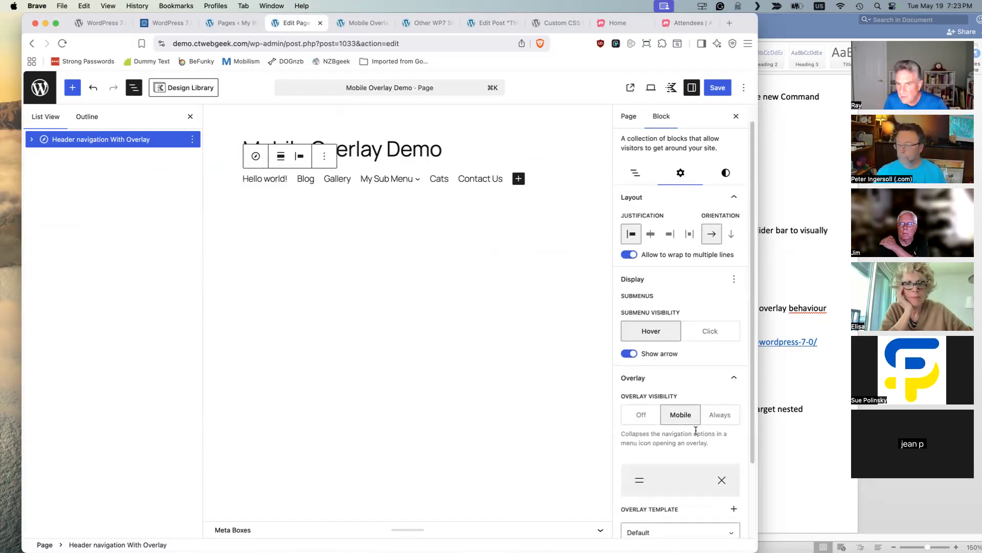
scroll(688, 418, down, 6)
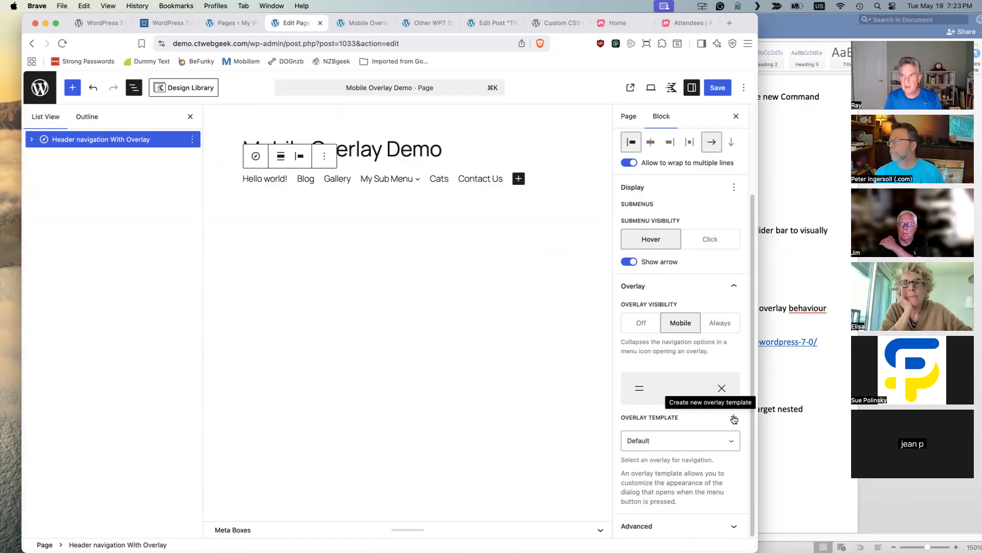
click(734, 419)
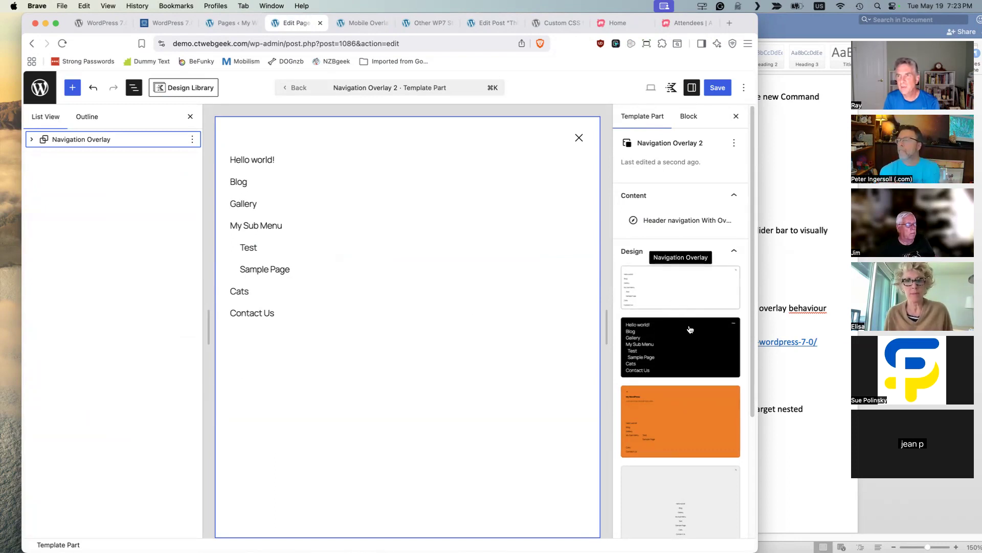
Try the orange overlay design, and apply the "Overlay with site info and CTA" design to Navigation Overlay 2.
click(699, 424)
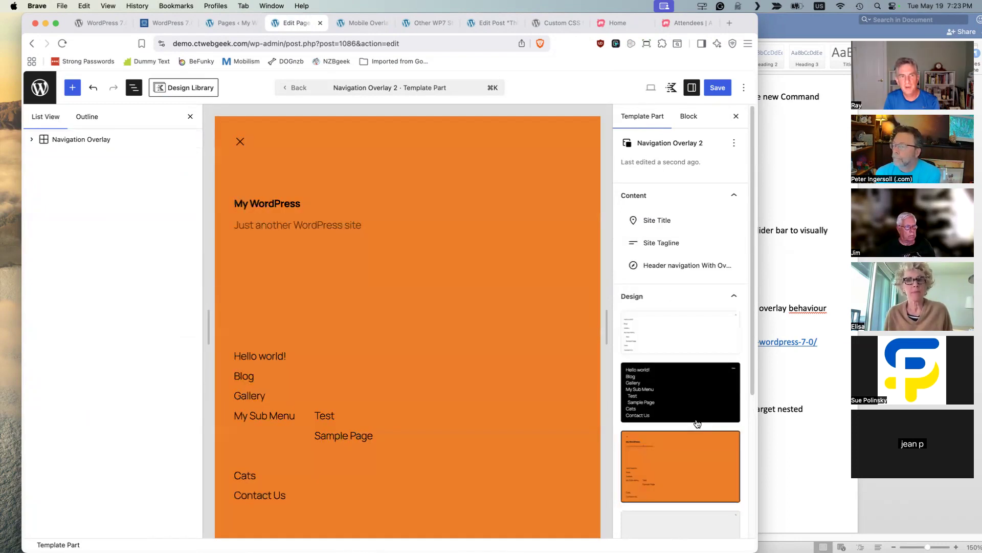
scroll(682, 397, down, 5)
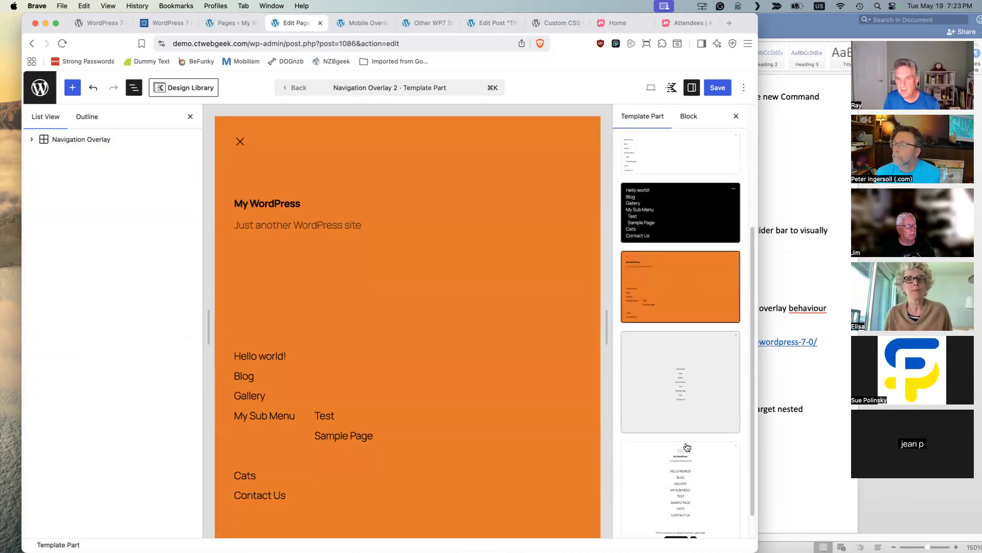
scroll(693, 438, down, 1)
click(699, 430)
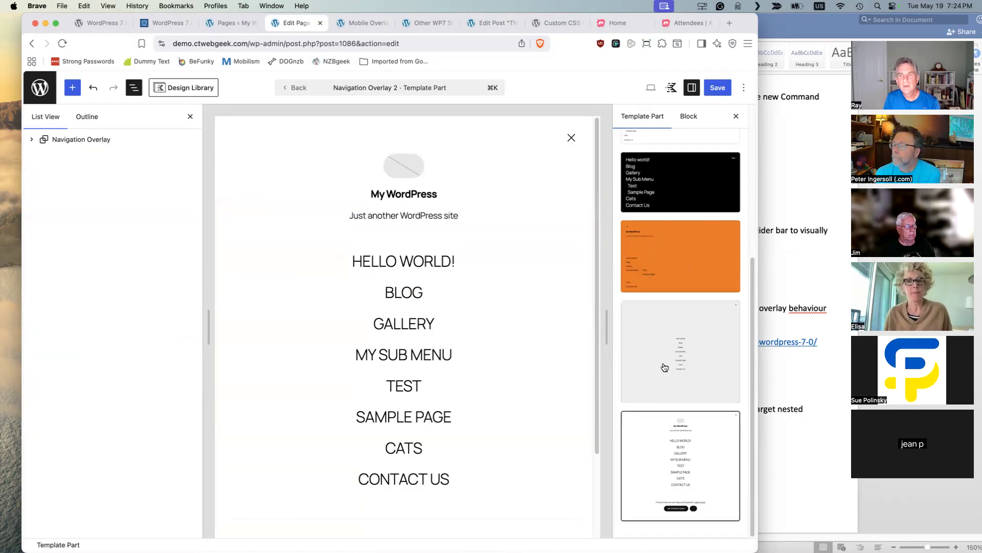
Delete the nested Group holding the "Get Started Today!" button from the overlay, and save Navigation Overlay 2 together with the Mobile Overlay Demo page.
click(36, 141)
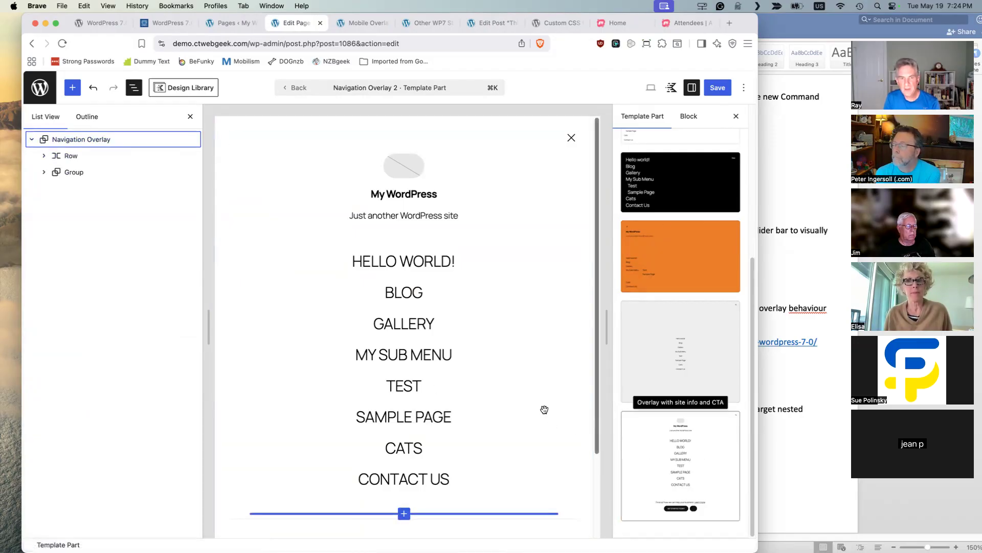
scroll(545, 410, down, 3)
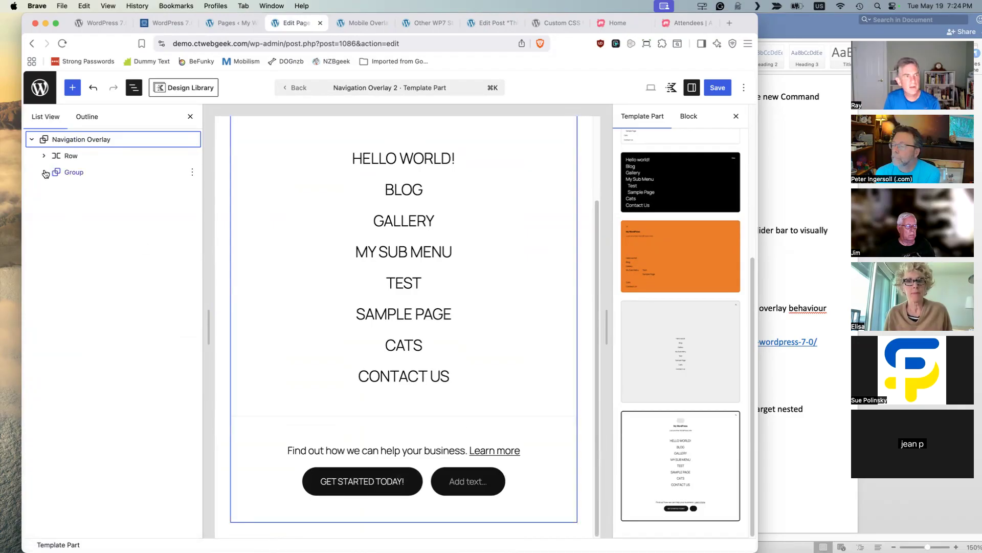
click(74, 172)
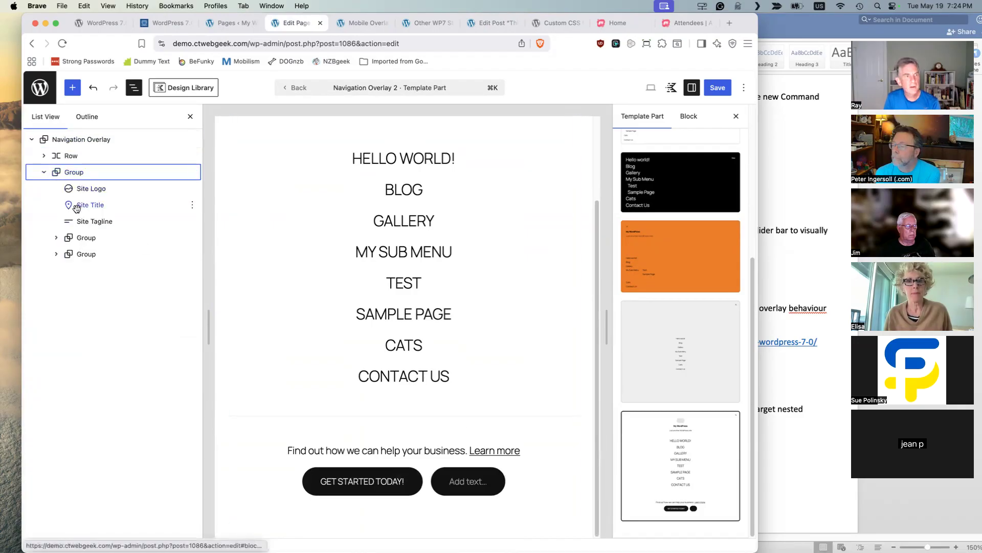
click(88, 256)
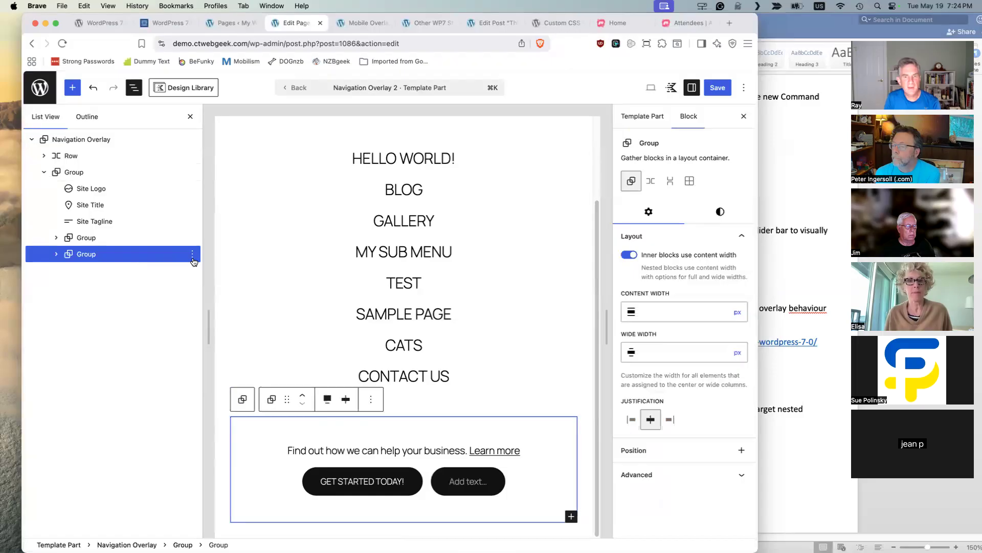
click(192, 254)
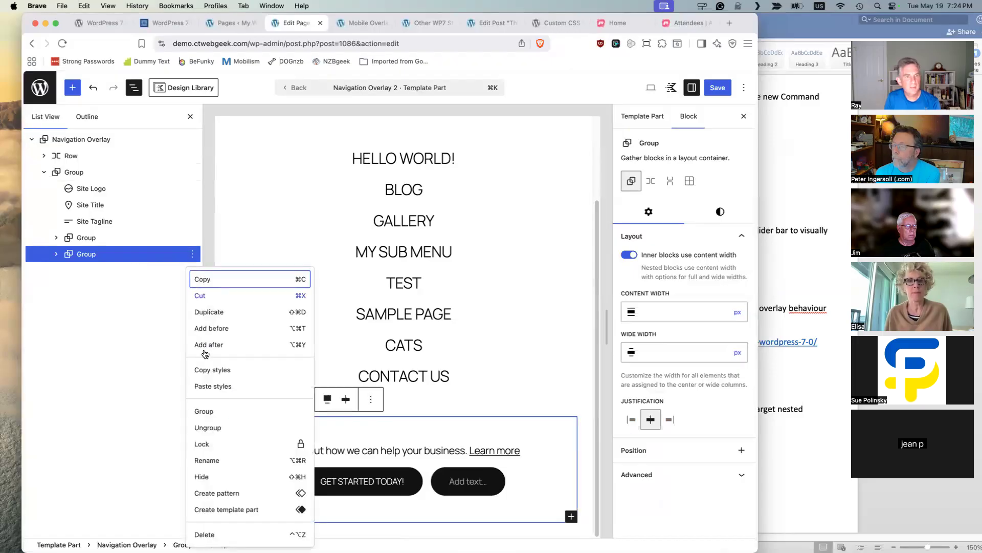
click(205, 534)
click(718, 88)
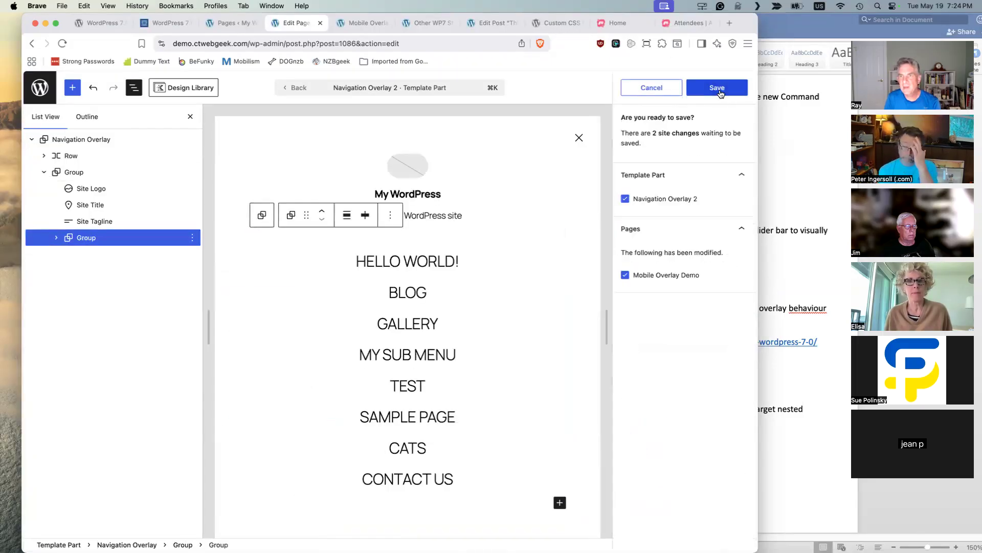
click(718, 88)
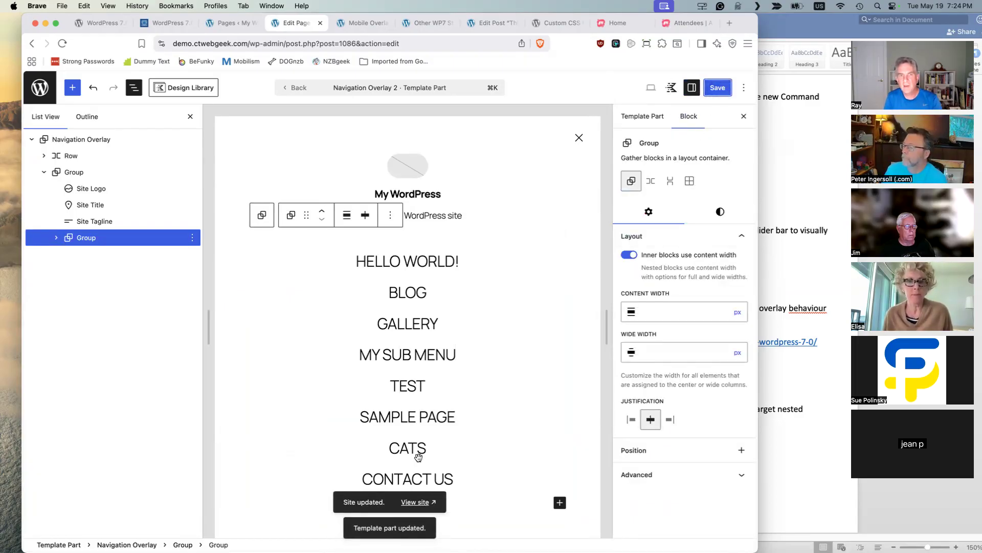
Reload the published Mobile Overlay Demo page in the phone preview and open its in-content mobile menu to examine the customized overlay.
click(354, 24)
click(57, 43)
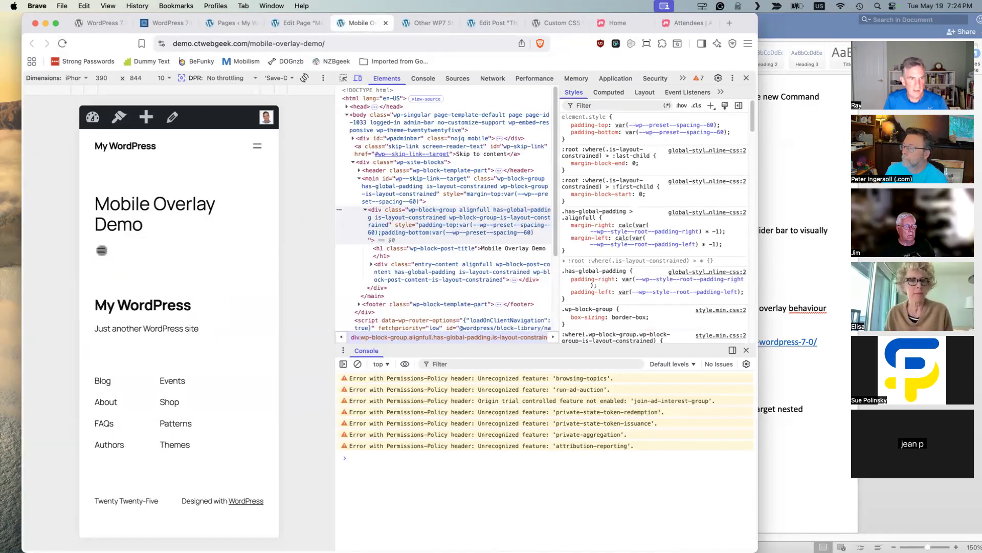
click(100, 249)
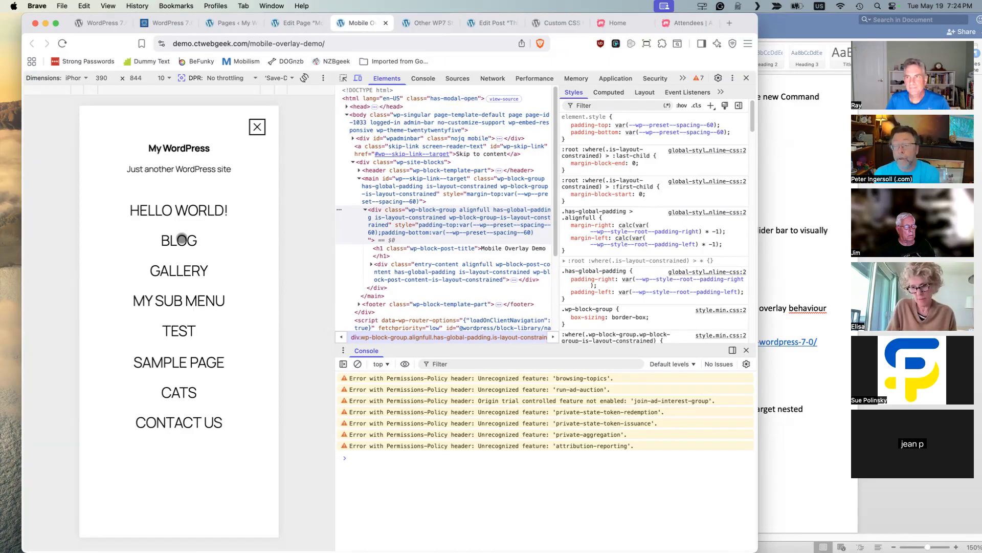
click(296, 23)
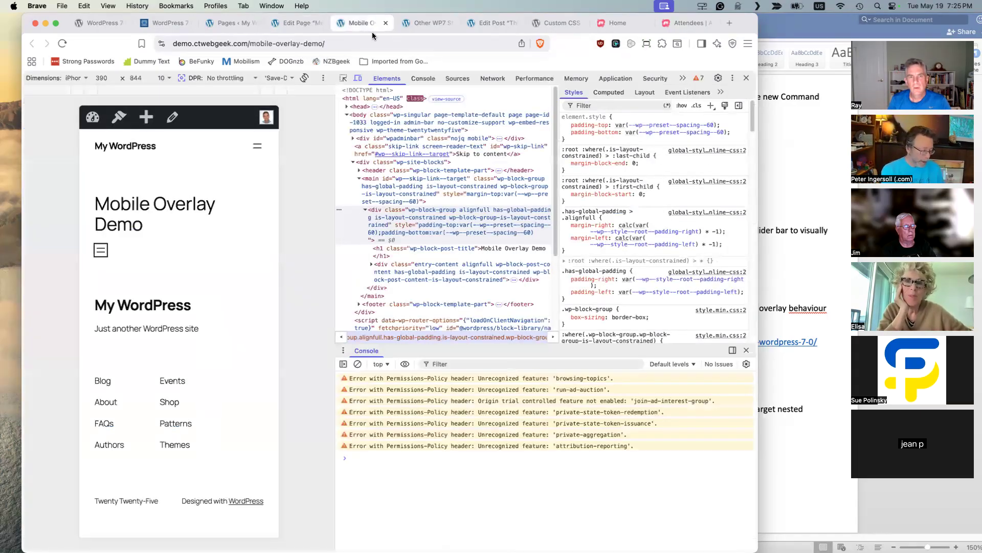
click(361, 23)
Expand the nested Group and its header navigation in Navigation Overlay 2 to examine the menu items, and return to the published page.
click(294, 22)
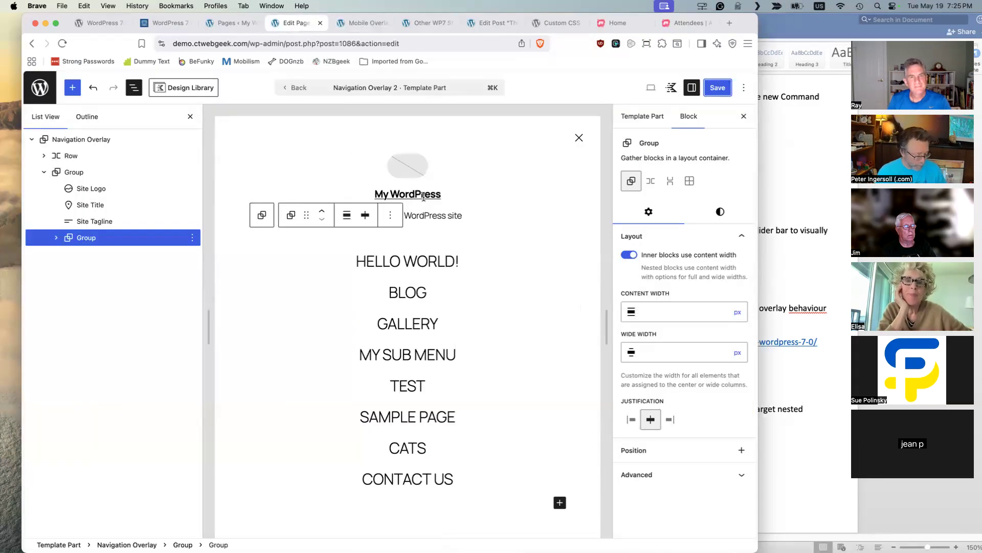
click(57, 239)
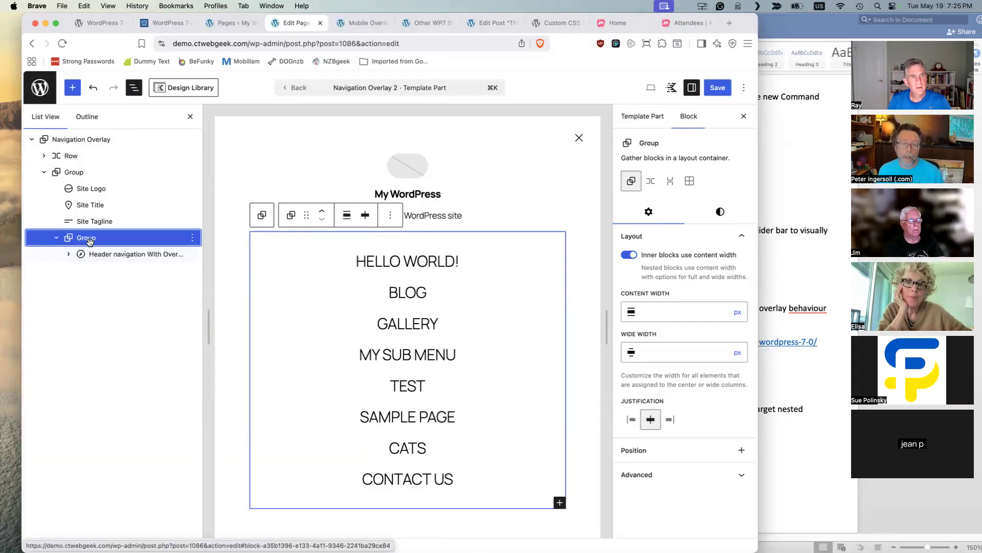
click(69, 255)
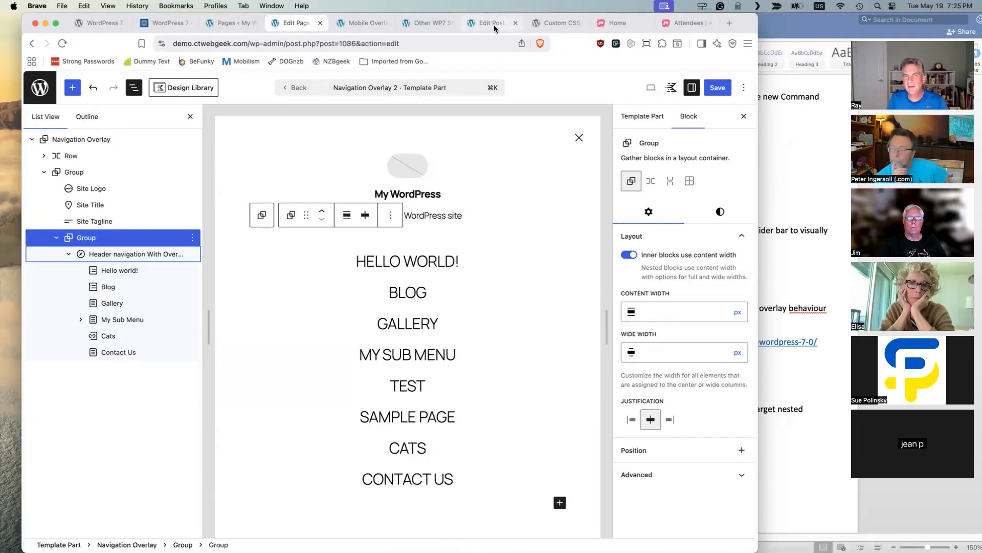
click(364, 23)
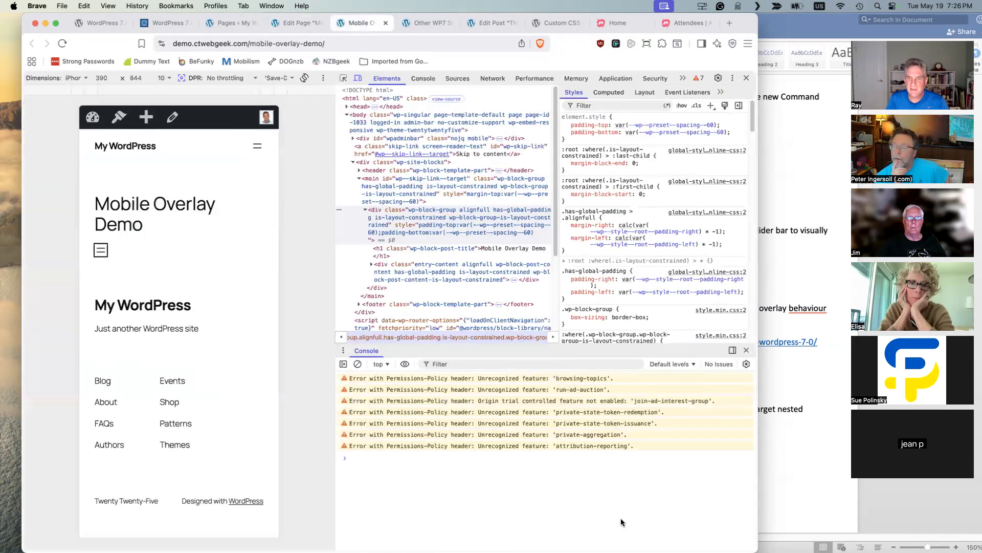